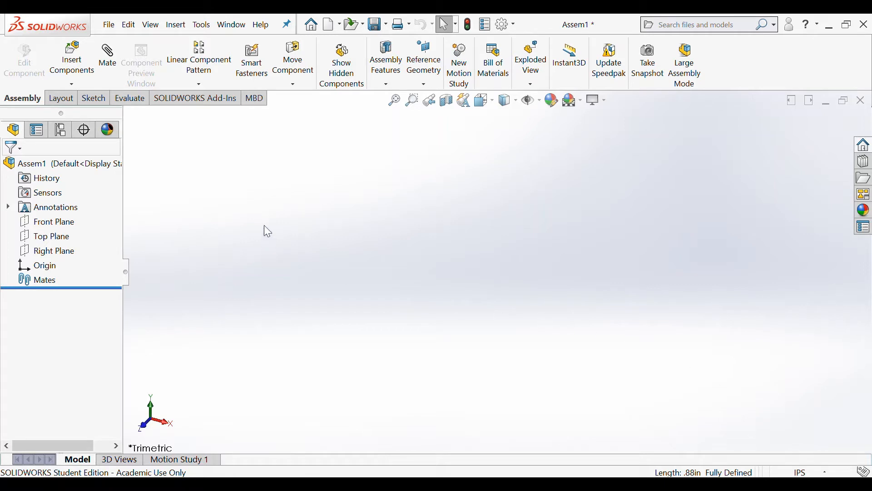
Step: Insert handle2 at the assembly origin and place the handle part in front of it, clear of the fixed half
{"action": "left_click", "coordinate": [72, 59]}
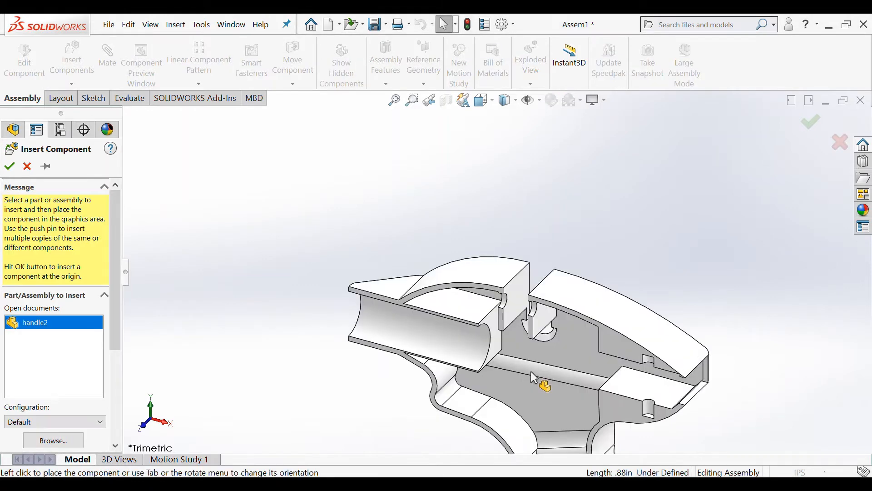
{"action": "left_click", "coordinate": [9, 166]}
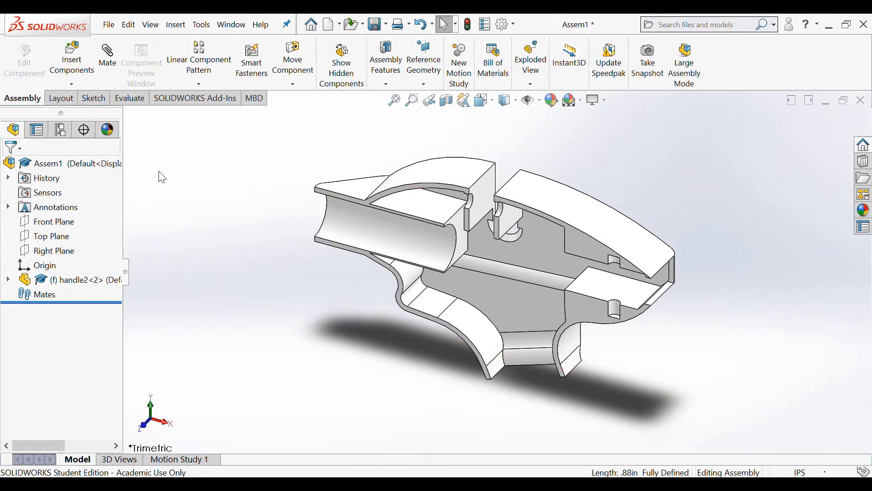
{"action": "left_click", "coordinate": [72, 60]}
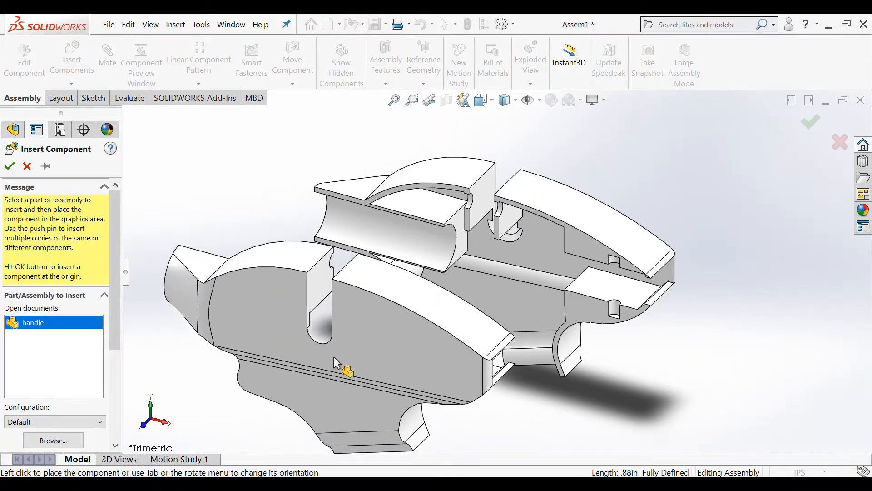
{"action": "left_click", "coordinate": [334, 357]}
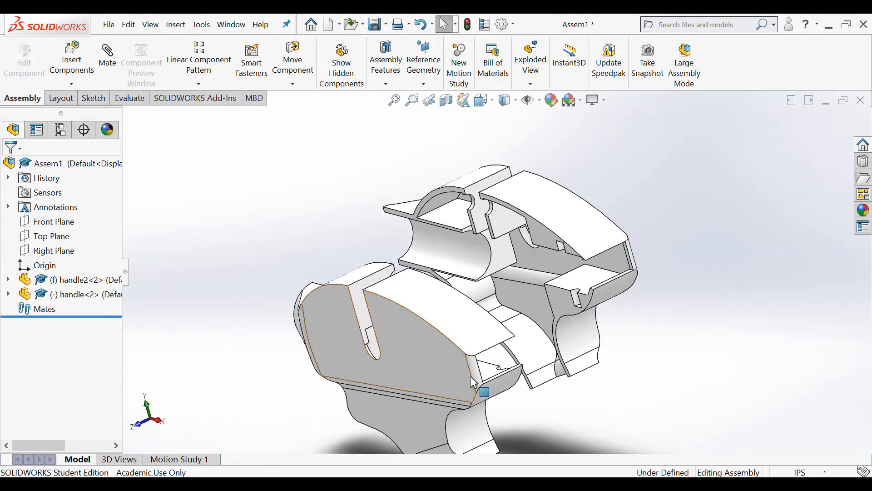
{"action": "left_click_drag", "start_coordinate": [467, 341], "coordinate": [389, 306]}
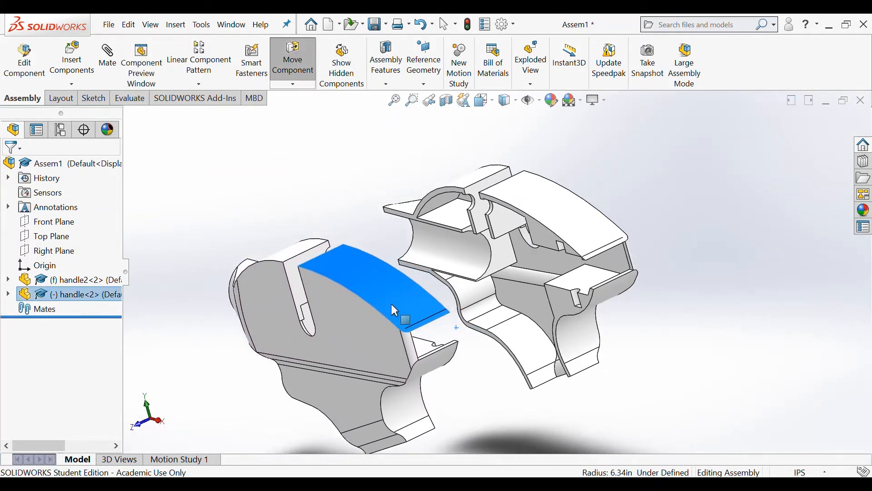
{"action": "left_click", "coordinate": [261, 179]}
{"action": "left_click", "coordinate": [108, 59]}
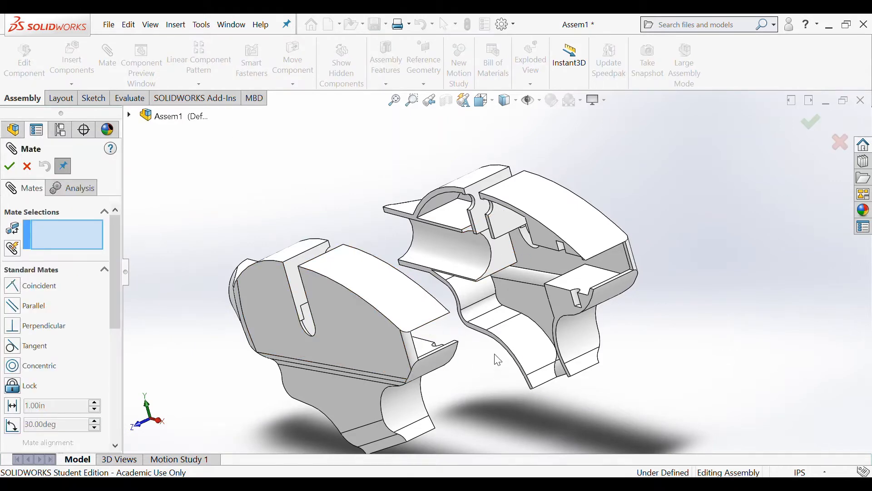
{"action": "middle_click_drag", "start_coordinate": [470, 371], "coordinate": [536, 390]}
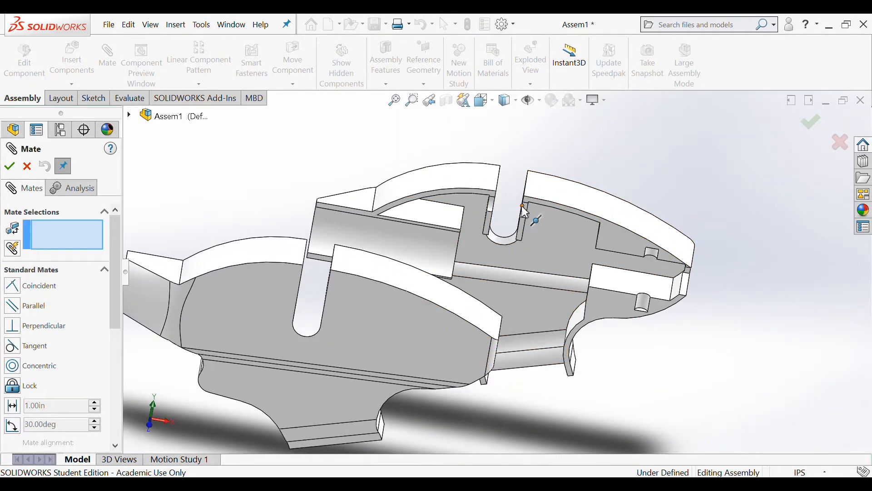
{"action": "left_click", "coordinate": [524, 235]}
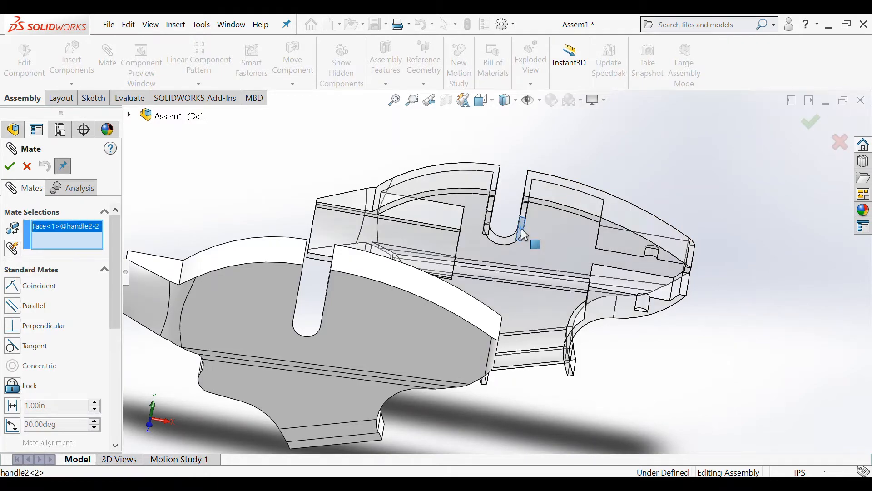
{"action": "middle_click_drag", "start_coordinate": [549, 400], "coordinate": [463, 400]}
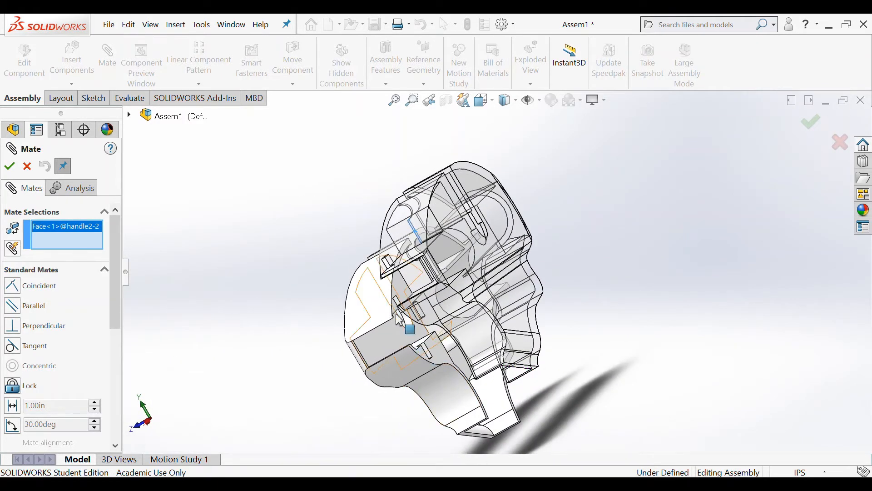
{"action": "left_click", "coordinate": [358, 305]}
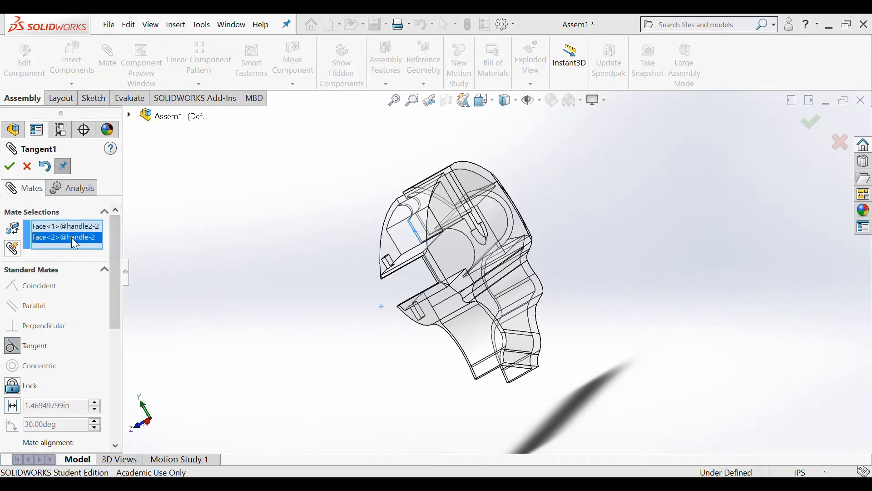
{"action": "key", "text": "Return"}
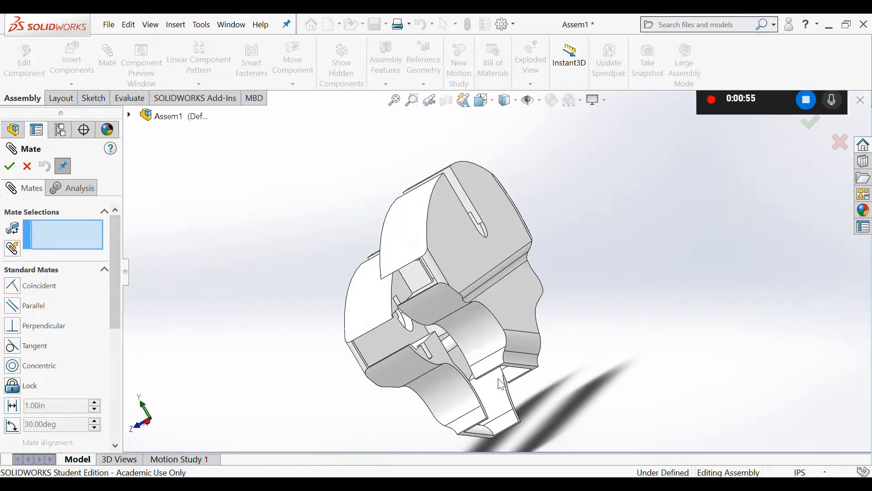
Step: Move handle away from handle2 and mate the matching narrow inner faces beside their slots as coincident
{"action": "left_click_drag", "start_coordinate": [371, 316], "coordinate": [278, 259]}
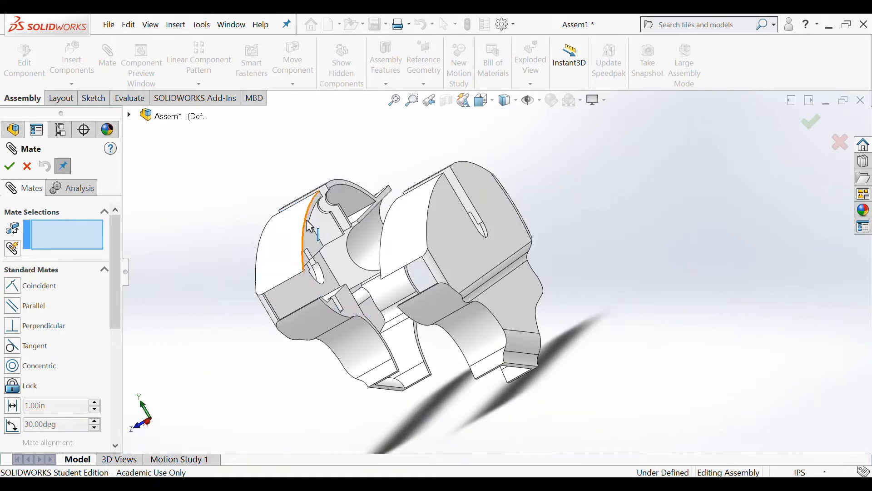
{"action": "scroll", "coordinate": [358, 271], "scroll_direction": "down", "scroll_amount": 3}
{"action": "scroll", "coordinate": [361, 276], "scroll_direction": "down", "scroll_amount": 1}
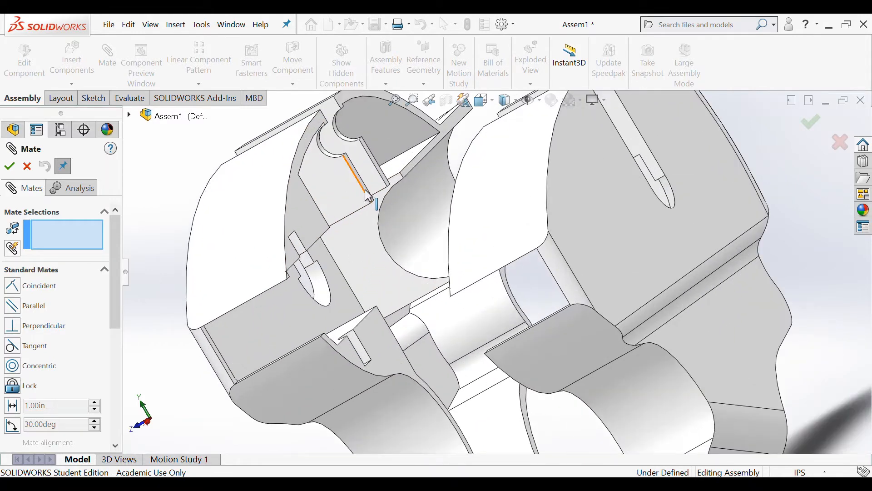
{"action": "left_click", "coordinate": [368, 196]}
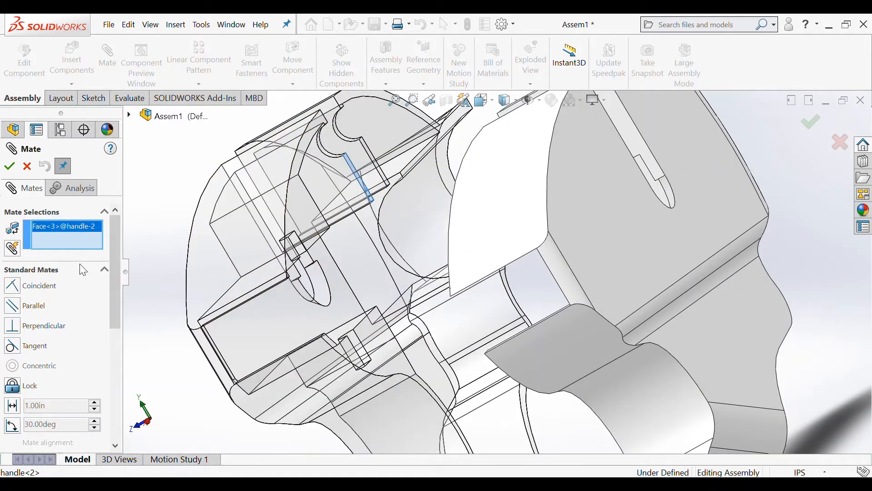
{"action": "middle_click_drag", "start_coordinate": [366, 317], "coordinate": [417, 331]}
{"action": "key", "text": "z"}
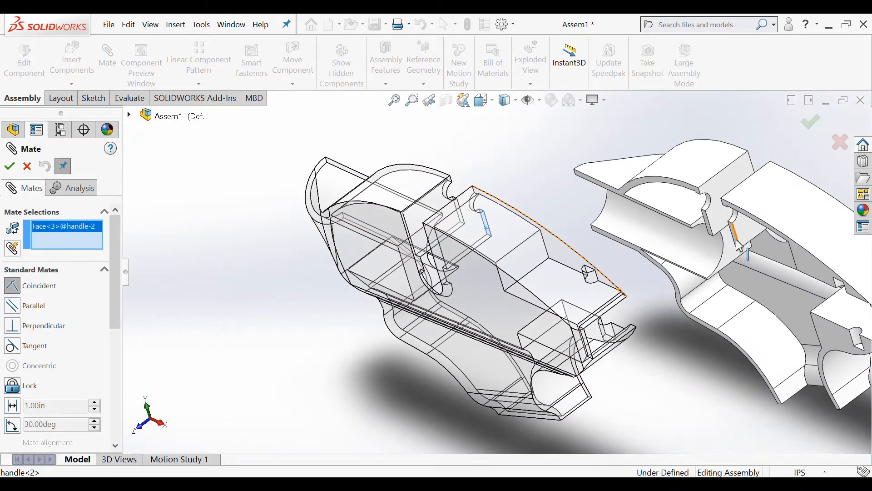
{"action": "left_click", "coordinate": [740, 247]}
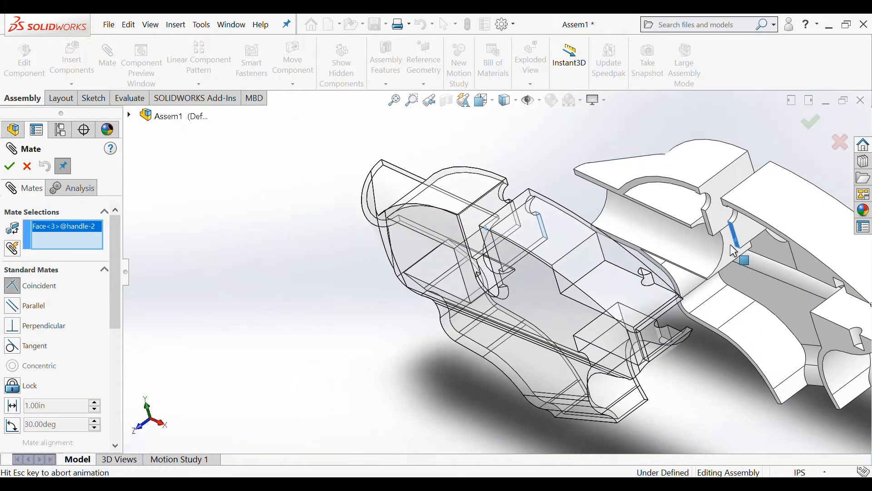
{"action": "left_click", "coordinate": [10, 167]}
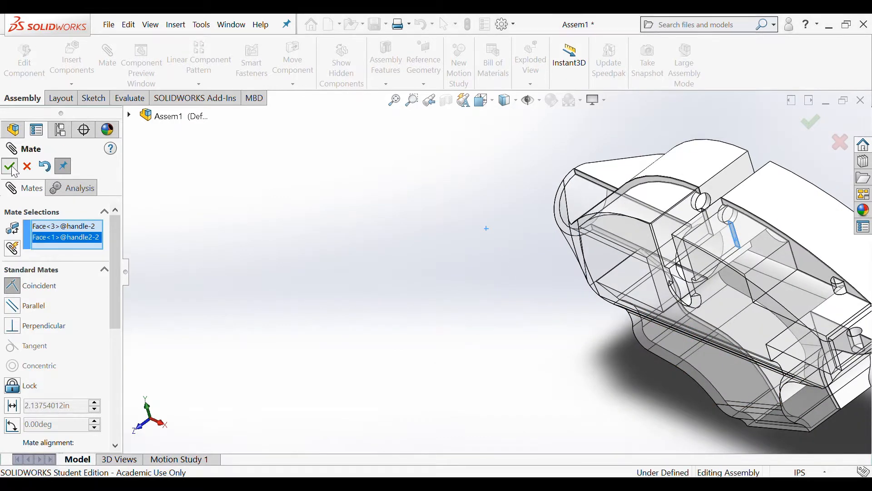
Step: Add a coincident mate between the long curved upper seam edges of handle2 and handle
{"action": "middle_click_drag", "start_coordinate": [455, 368], "coordinate": [668, 304]}
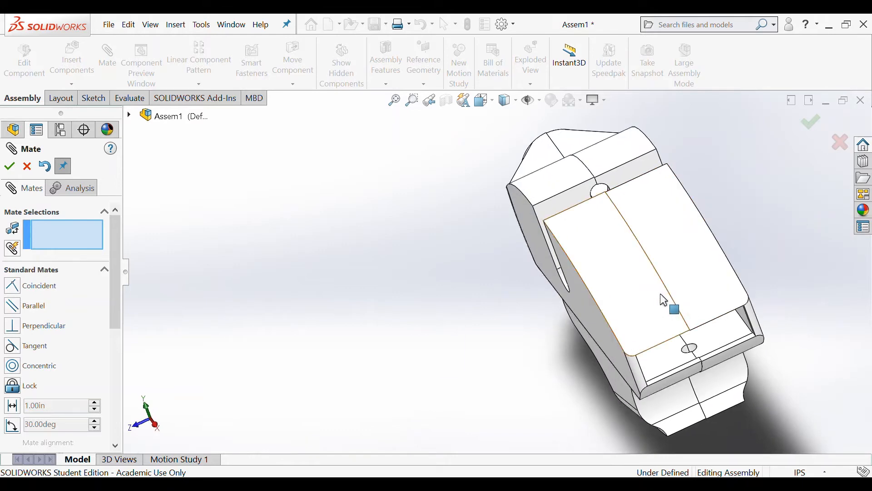
{"action": "scroll", "coordinate": [636, 293], "scroll_direction": "down", "scroll_amount": 4}
{"action": "middle_click_drag", "start_coordinate": [581, 302], "coordinate": [597, 250]}
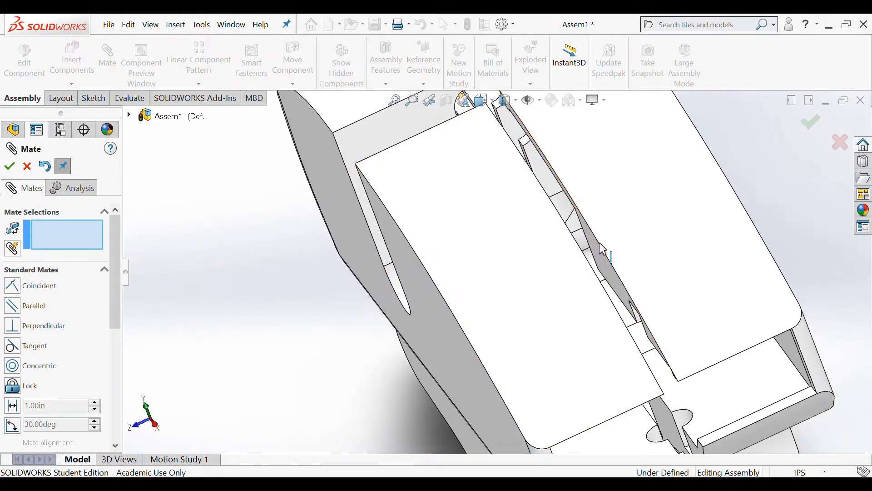
{"action": "left_click", "coordinate": [599, 244]}
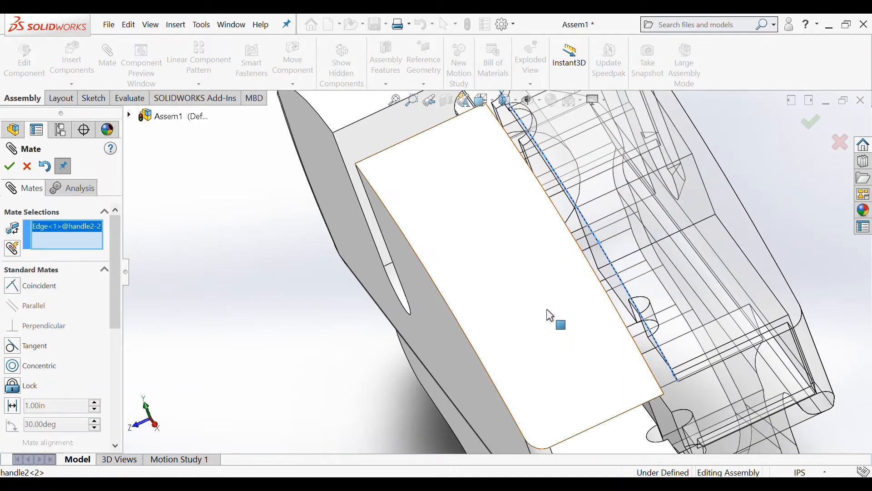
{"action": "middle_click_drag", "start_coordinate": [551, 315], "coordinate": [571, 310]}
{"action": "left_click", "coordinate": [607, 278]}
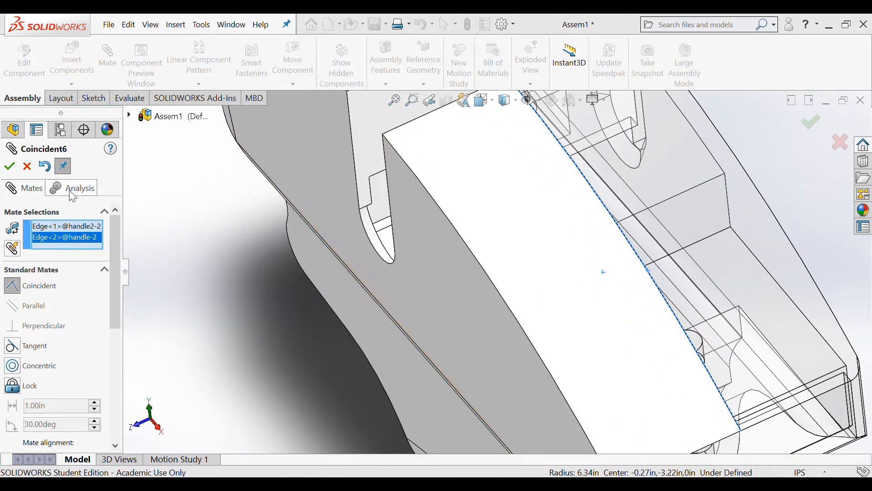
{"action": "left_click", "coordinate": [9, 167]}
Step: Add a coincident mate between the straight rear edges above the grip on handle and handle2, and finish mating
{"action": "middle_click_drag", "start_coordinate": [329, 261], "coordinate": [250, 272]}
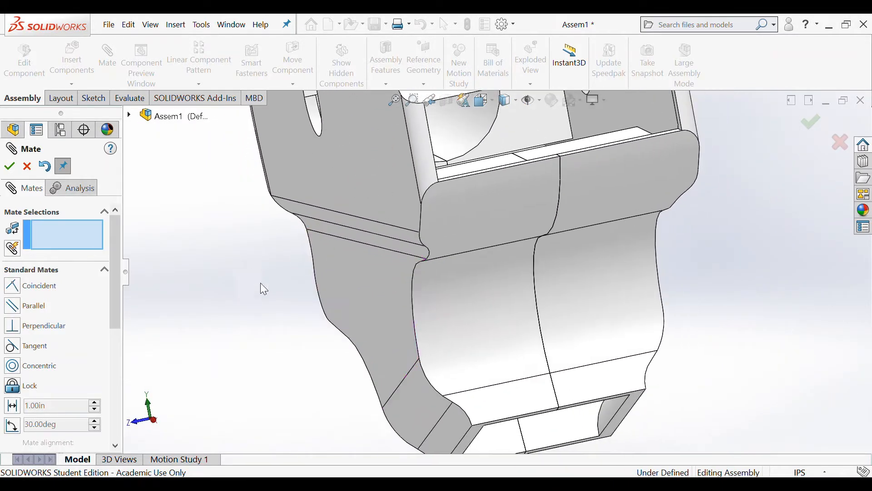
{"action": "left_click", "coordinate": [497, 247]}
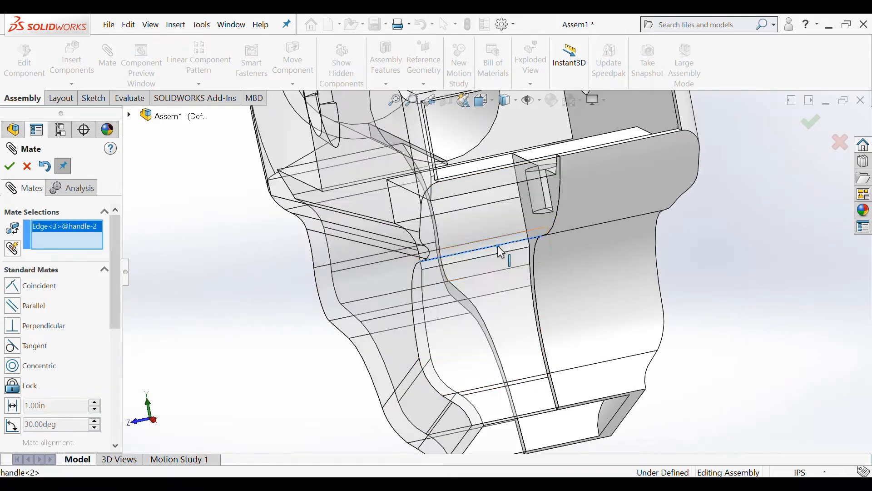
{"action": "left_click", "coordinate": [580, 230]}
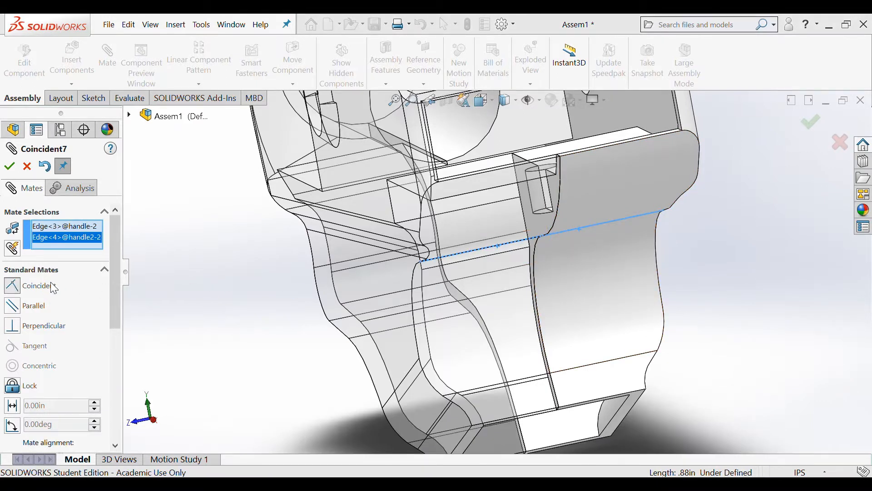
{"action": "left_click", "coordinate": [9, 168]}
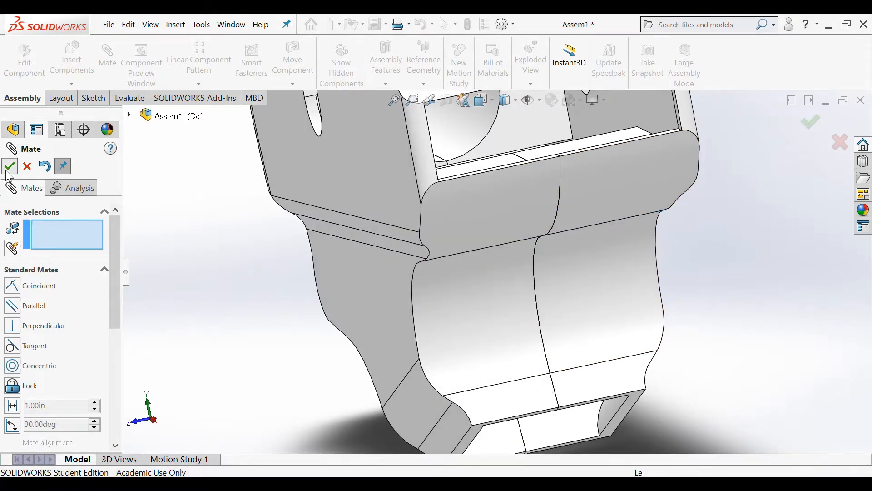
{"action": "left_click", "coordinate": [9, 167]}
Step: Insert the handle3 part and position it directly beneath the open grip end of the joined halves
{"action": "middle_click_drag", "start_coordinate": [280, 260], "coordinate": [319, 292]}
{"action": "scroll", "coordinate": [318, 291], "scroll_direction": "up", "scroll_amount": 5}
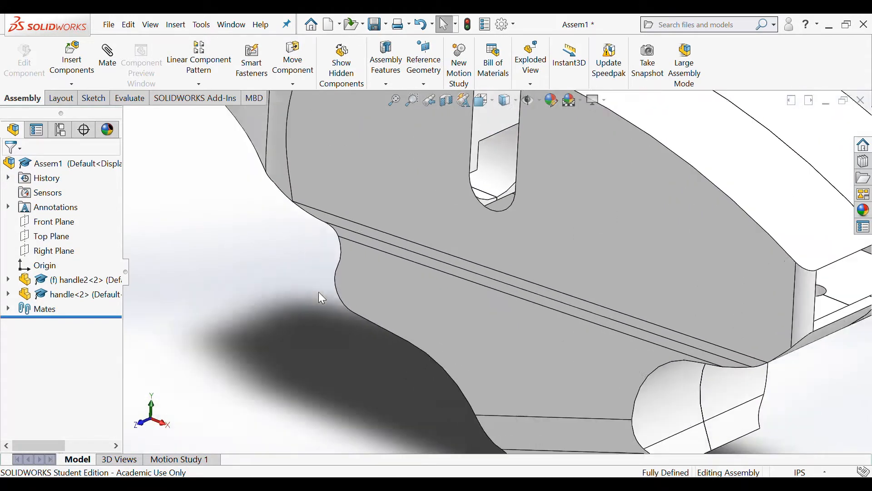
{"action": "mouse_move", "coordinate": [651, 283]}
{"action": "middle_mouse_down"}
{"action": "mouse_move", "coordinate": [617, 306]}
{"action": "mouse_move", "coordinate": [651, 279]}
{"action": "middle_mouse_up"}
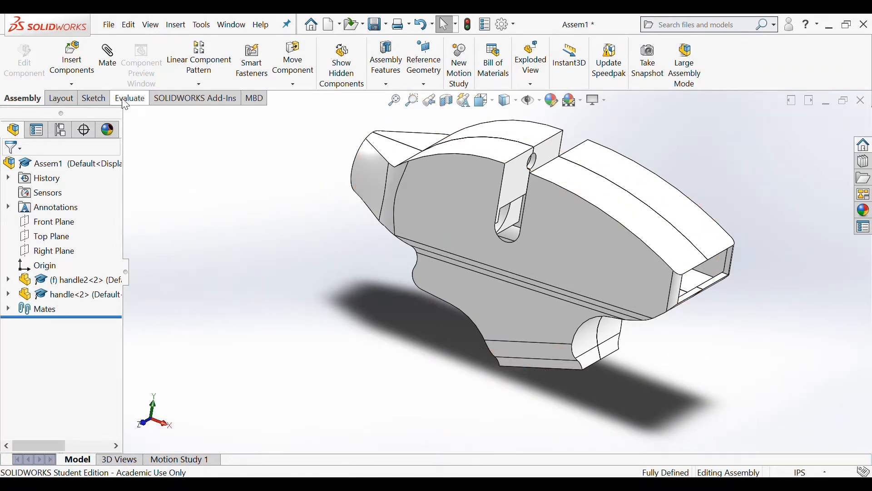
{"action": "left_click", "coordinate": [73, 60]}
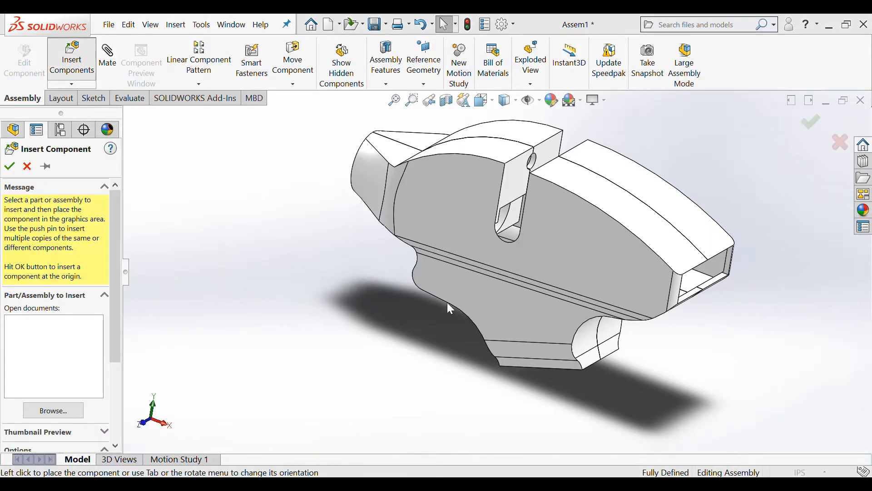
{"action": "scroll", "coordinate": [533, 399], "scroll_direction": "up", "scroll_amount": 2}
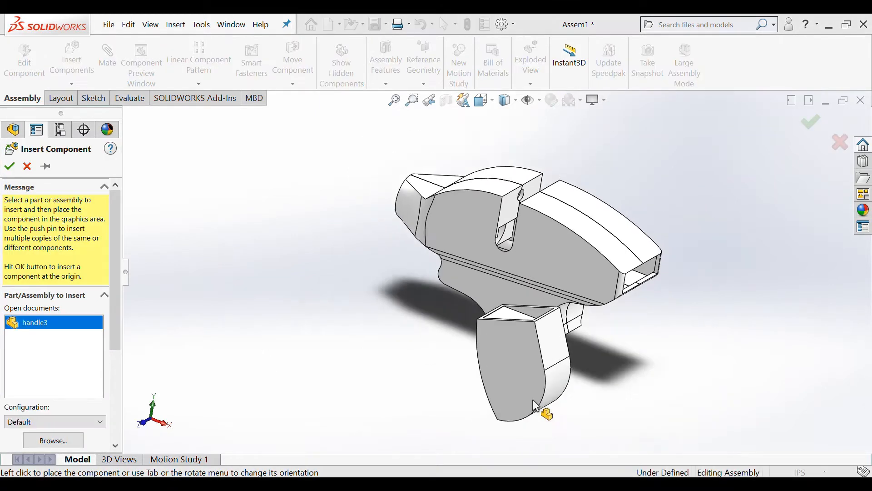
{"action": "left_click", "coordinate": [407, 368]}
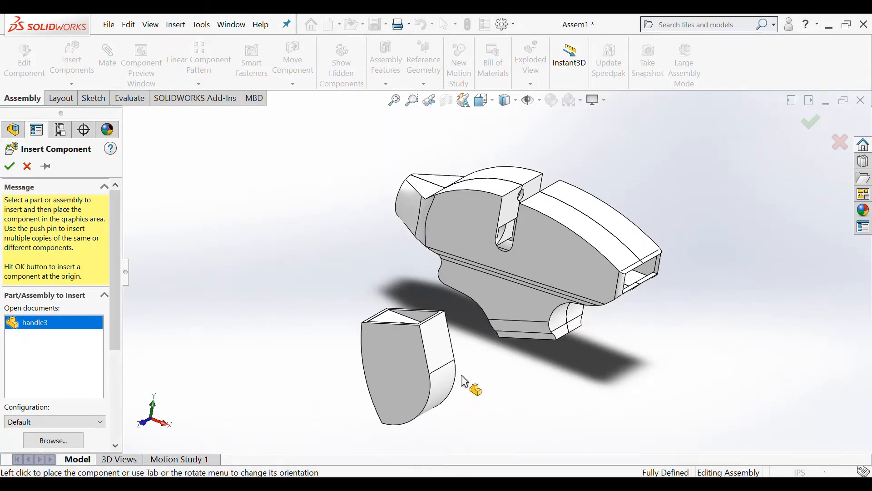
{"action": "middle_click_drag", "start_coordinate": [590, 369], "coordinate": [585, 351]}
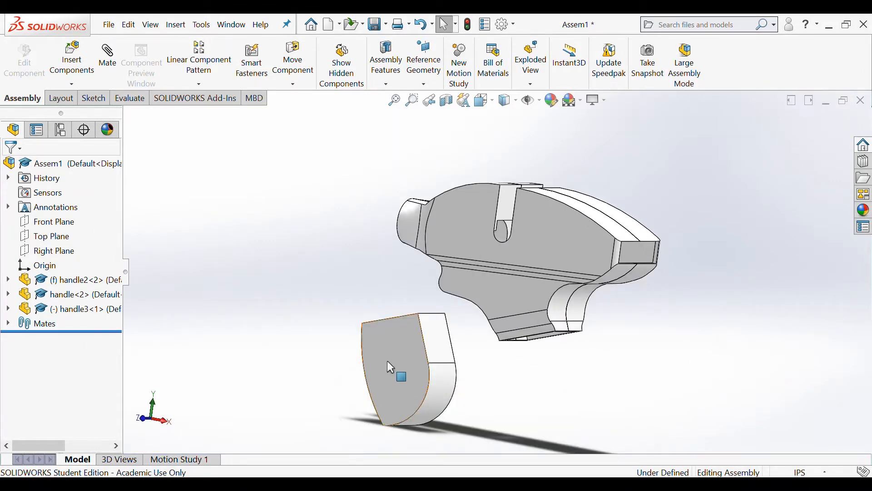
{"action": "left_click_drag", "start_coordinate": [389, 359], "coordinate": [519, 394]}
{"action": "left_click", "coordinate": [421, 335]}
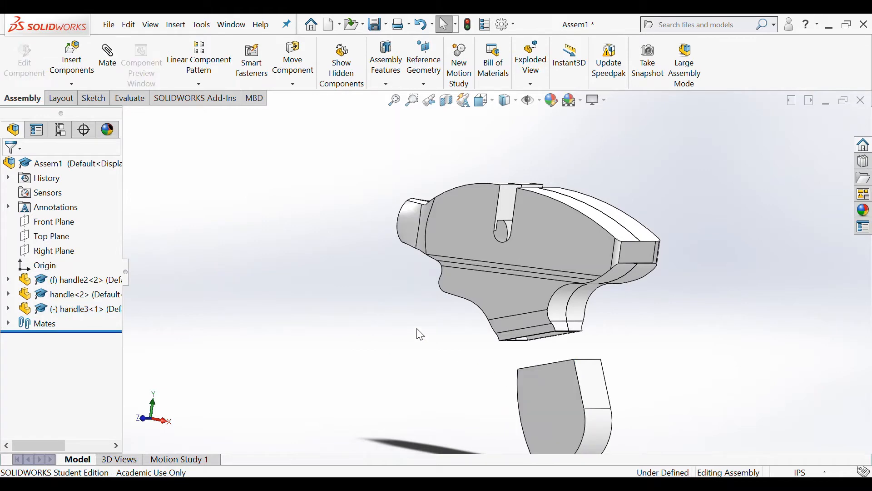
Step: Add a coincident mate between the open top rim face of handle3 and the underside rim face of handle's grip end
{"action": "left_click", "coordinate": [108, 57]}
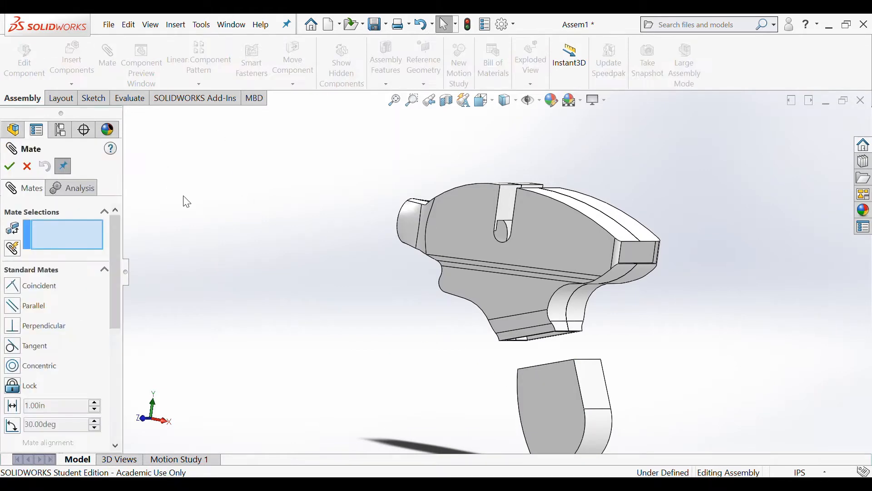
{"action": "middle_click_drag", "start_coordinate": [625, 369], "coordinate": [638, 451]}
{"action": "scroll", "coordinate": [611, 385], "scroll_direction": "down", "scroll_amount": 3}
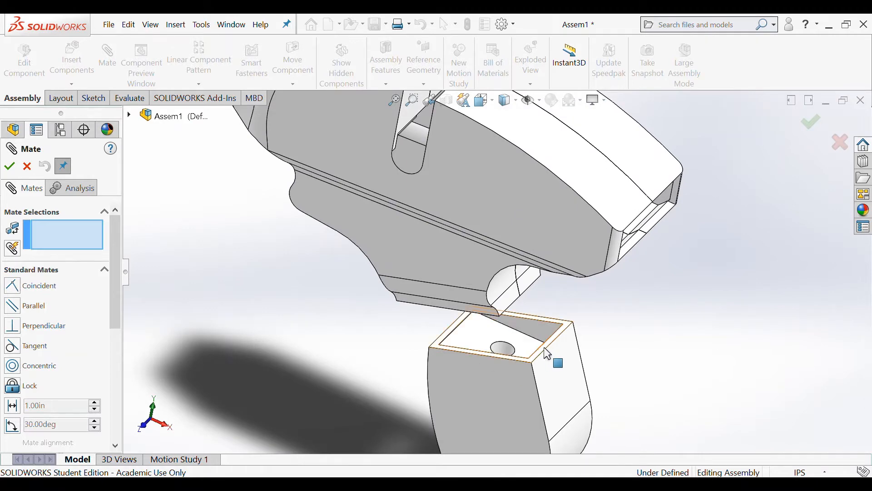
{"action": "left_click", "coordinate": [547, 355]}
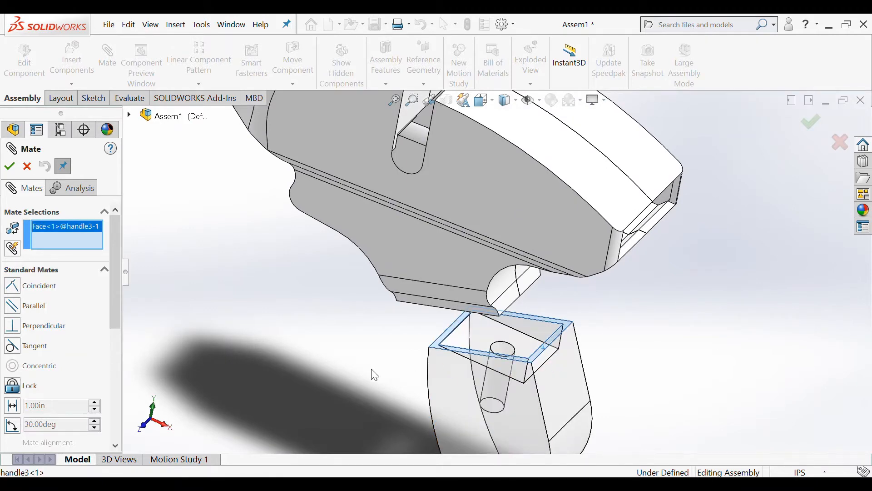
{"action": "middle_click_drag", "start_coordinate": [370, 373], "coordinate": [408, 313]}
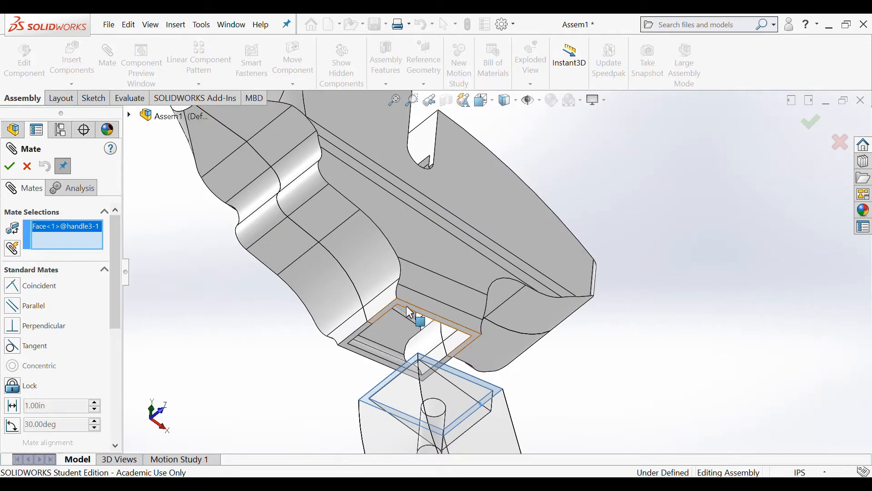
{"action": "left_click", "coordinate": [410, 312]}
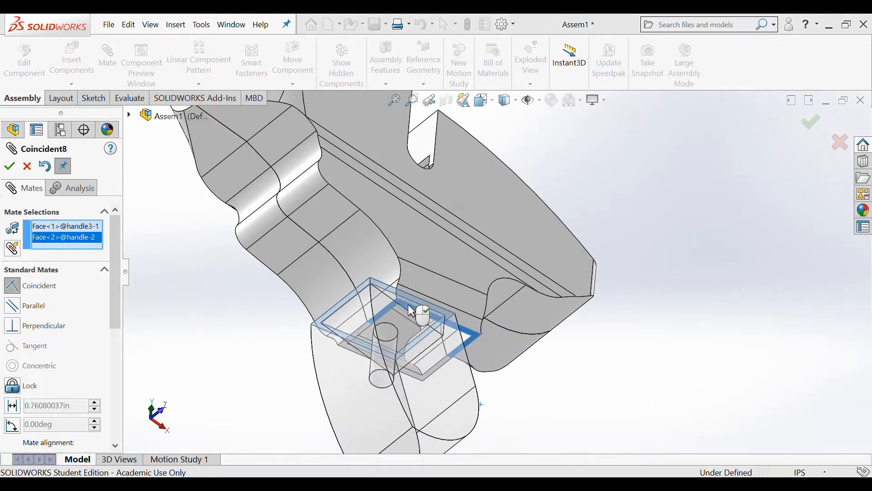
{"action": "left_click", "coordinate": [8, 172]}
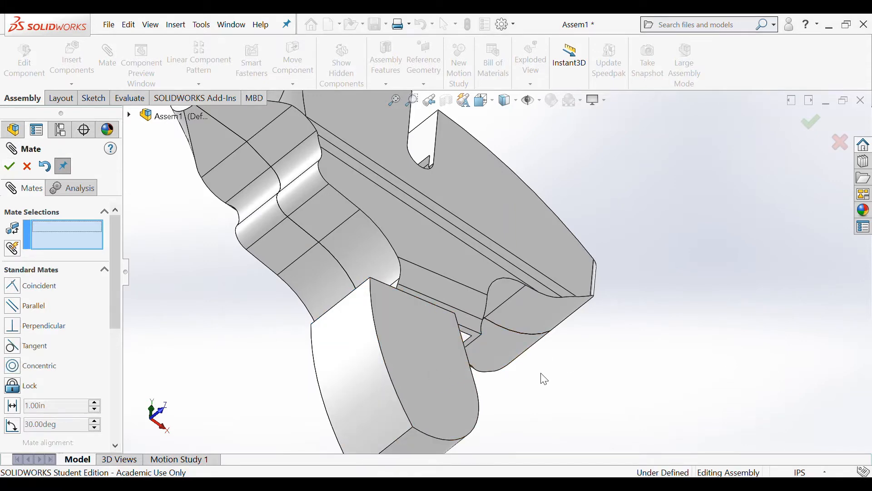
Step: Add a coincident mate between handle's short lower grip edge and the matching short top edge of handle3
{"action": "middle_click_drag", "start_coordinate": [540, 374], "coordinate": [592, 426]}
{"action": "scroll", "coordinate": [581, 399], "scroll_direction": "up", "scroll_amount": 2}
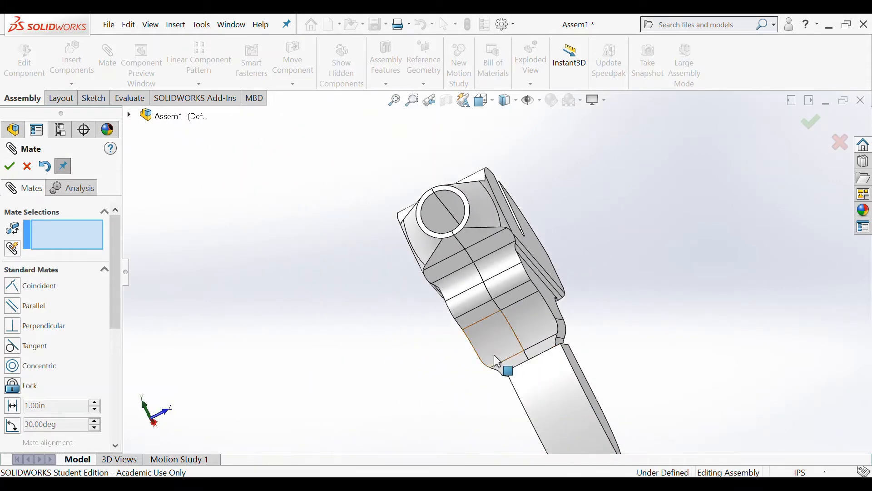
{"action": "middle_click_drag", "start_coordinate": [495, 358], "coordinate": [394, 378]}
{"action": "middle_click_drag", "start_coordinate": [563, 386], "coordinate": [560, 377]}
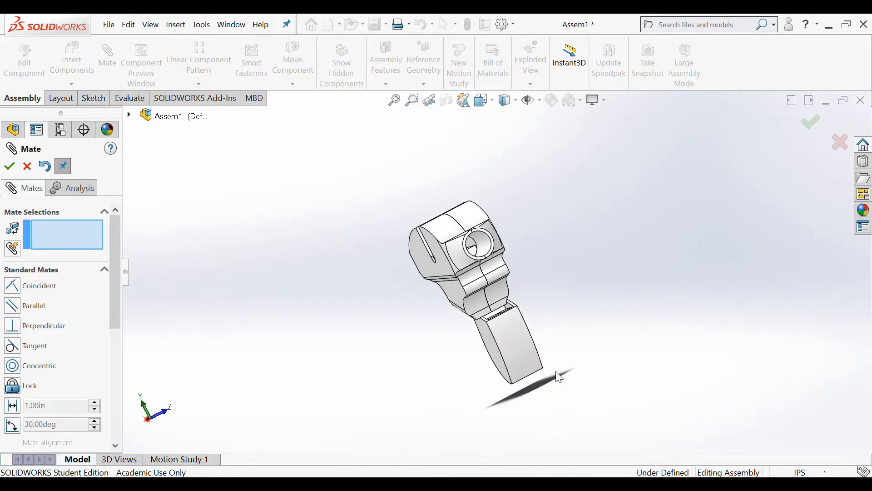
{"action": "scroll", "coordinate": [560, 377], "scroll_direction": "down", "scroll_amount": 3}
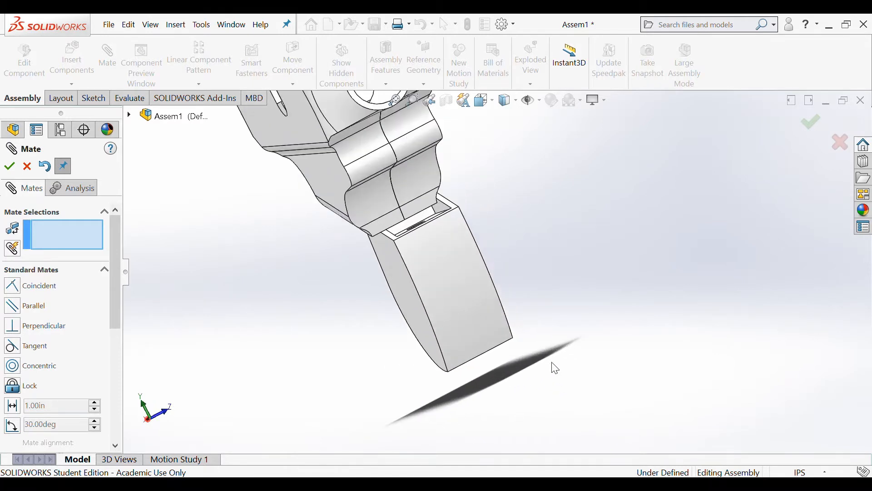
{"action": "left_click", "coordinate": [416, 214]}
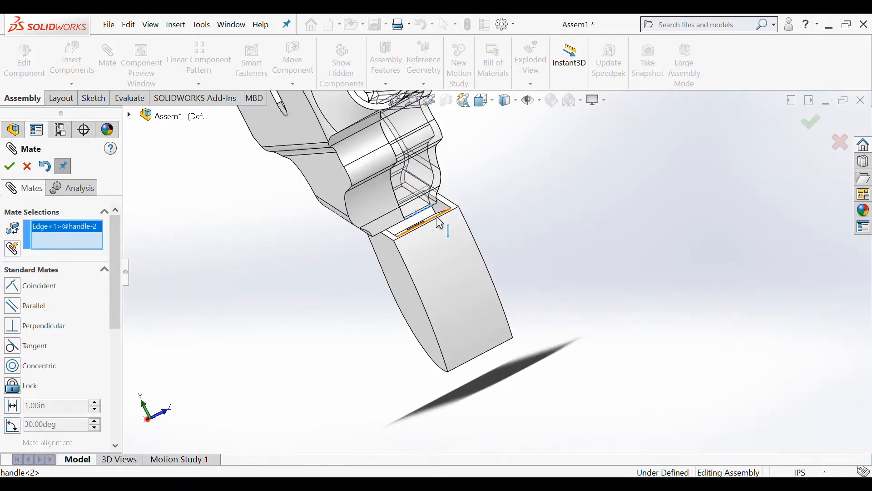
{"action": "left_click", "coordinate": [441, 225]}
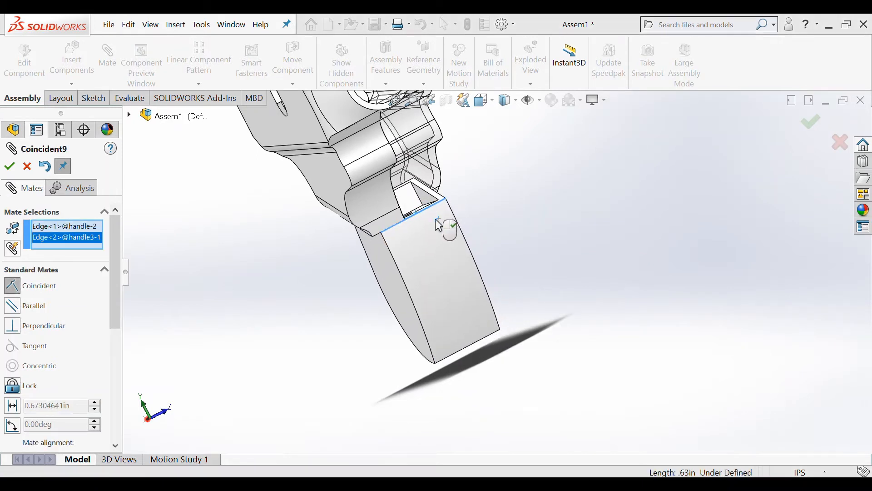
{"action": "left_click", "coordinate": [18, 172]}
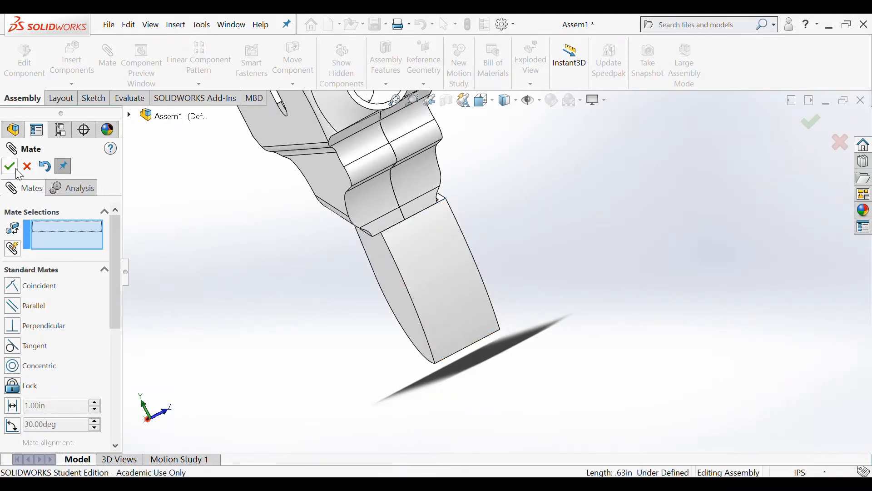
Step: Add a coincident mate between handle2's long lower grip edge and handle3's long top edge, and finish mating
{"action": "middle_click_drag", "start_coordinate": [218, 287], "coordinate": [319, 184]}
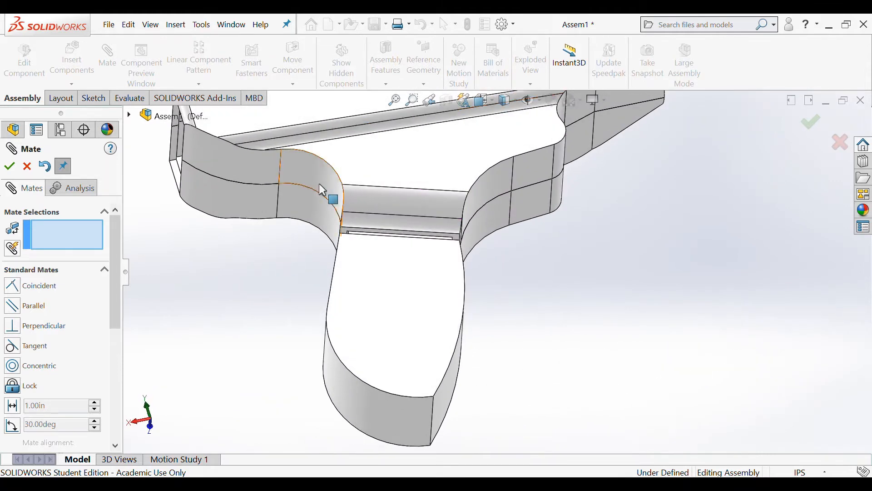
{"action": "left_click", "coordinate": [368, 230]}
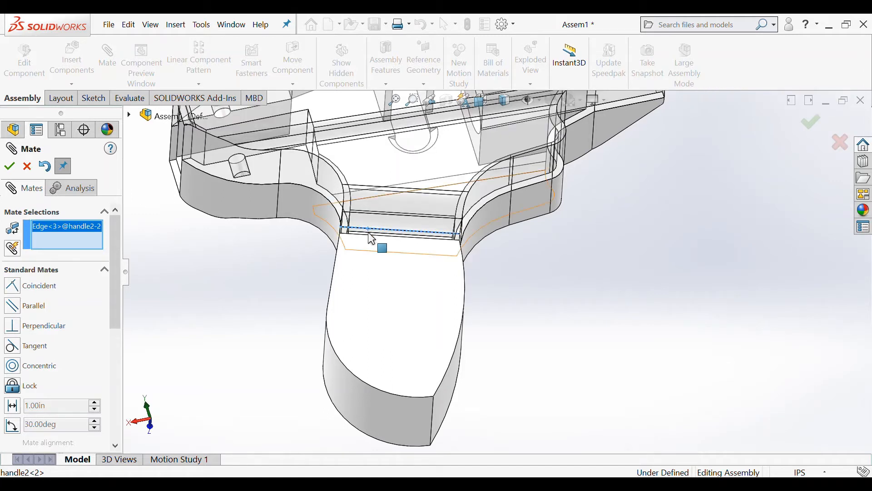
{"action": "left_click", "coordinate": [369, 240]}
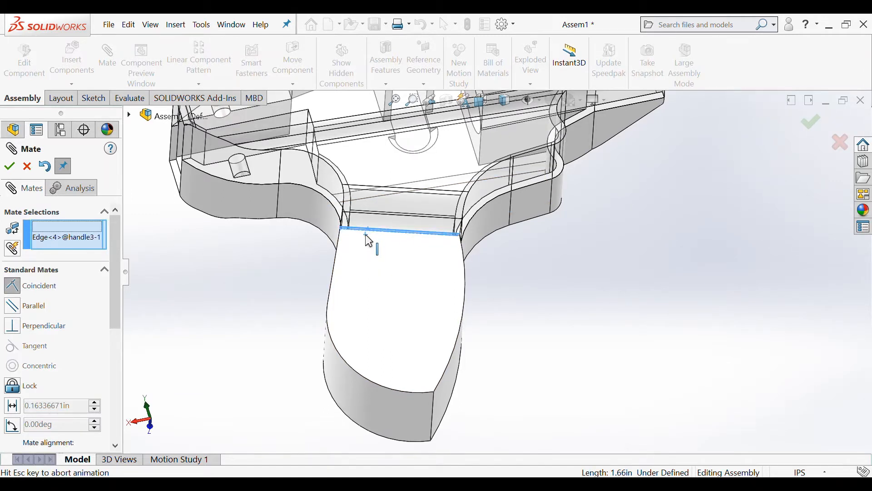
{"action": "left_click", "coordinate": [9, 168]}
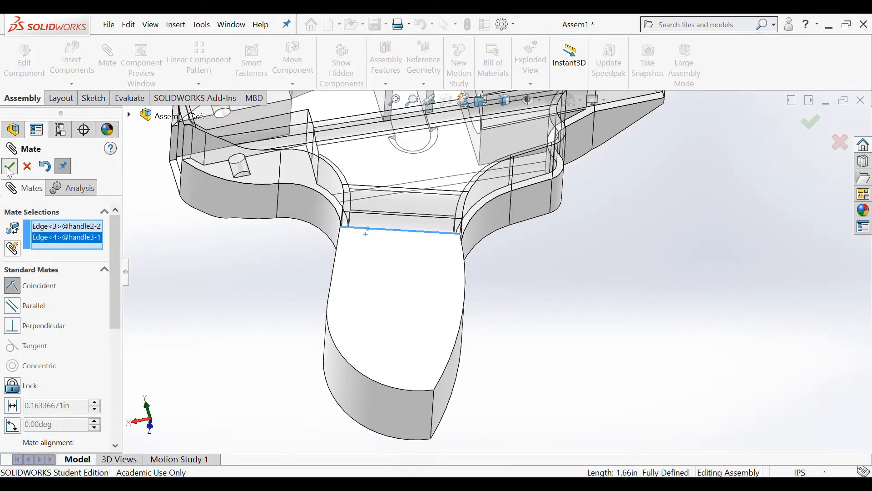
{"action": "left_click", "coordinate": [9, 166]}
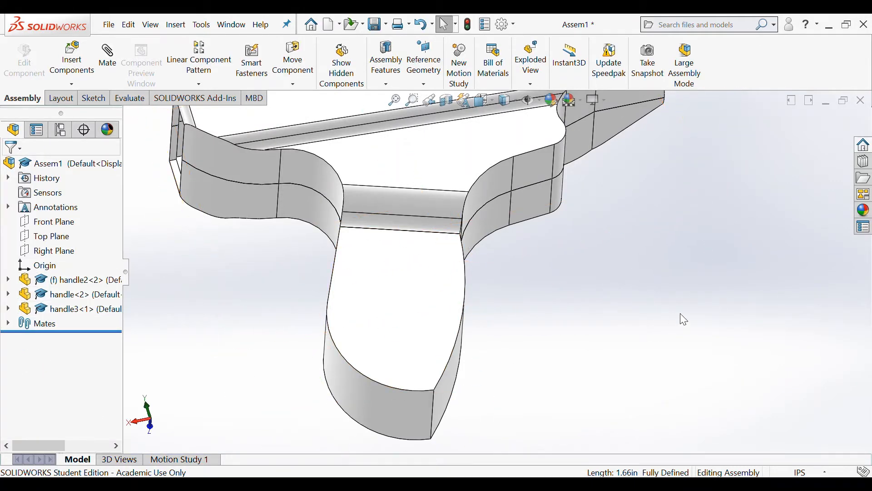
Step: Insert the Rod to Handle Connector part and place it in front of the handle, just below its round nose
{"action": "middle_click_drag", "start_coordinate": [680, 318], "coordinate": [481, 360]}
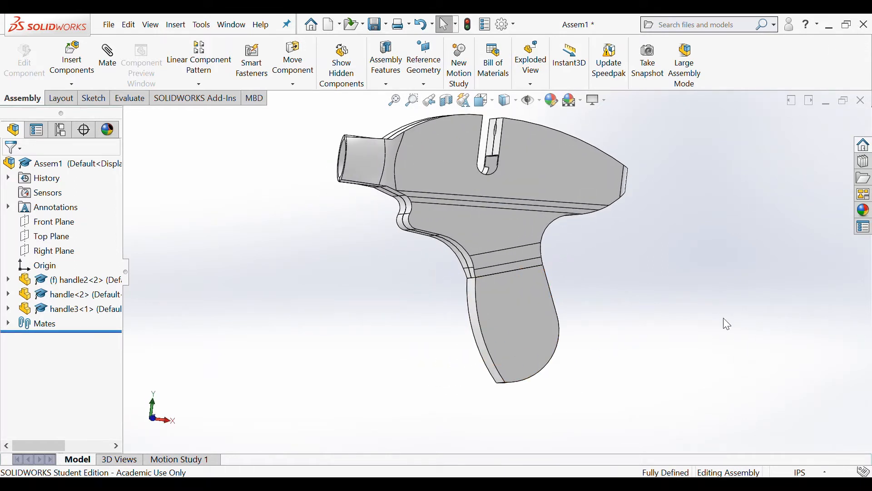
{"action": "left_click", "coordinate": [82, 62]}
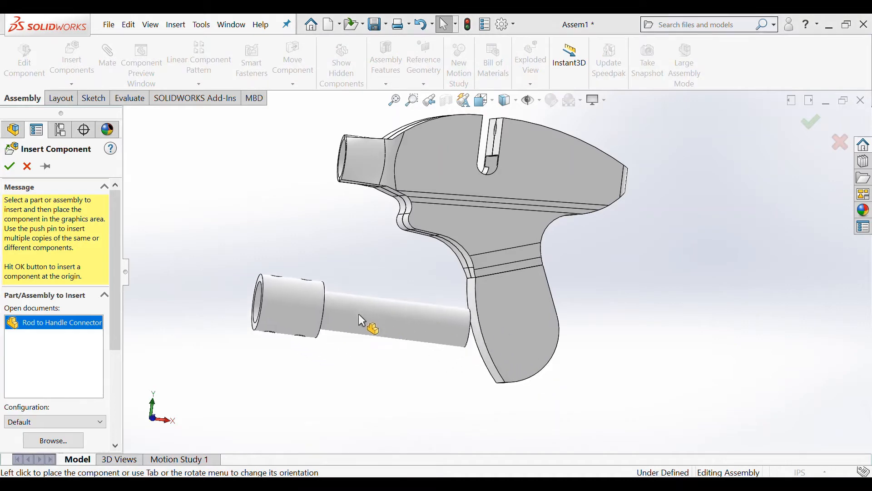
{"action": "left_click", "coordinate": [263, 236]}
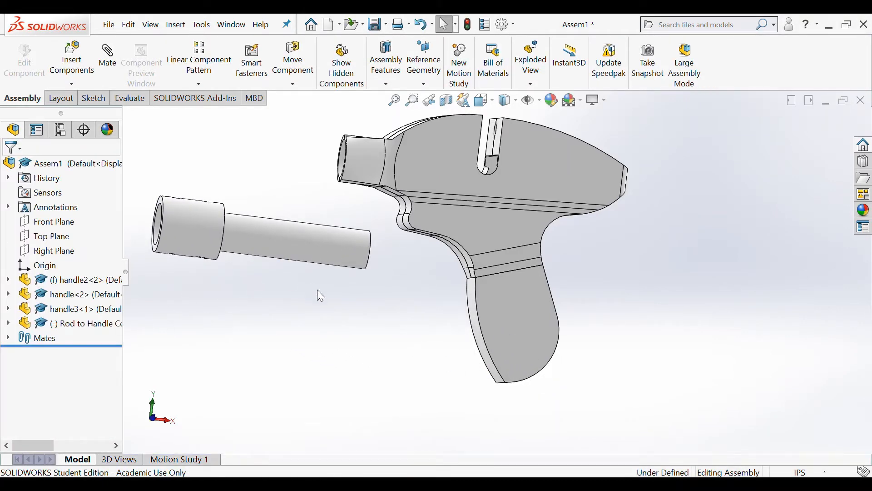
Step: Add a concentric mate between the circular edge at the connector's narrow end and handle2's round nose opening edge
{"action": "middle_click_drag", "start_coordinate": [318, 292], "coordinate": [313, 268]}
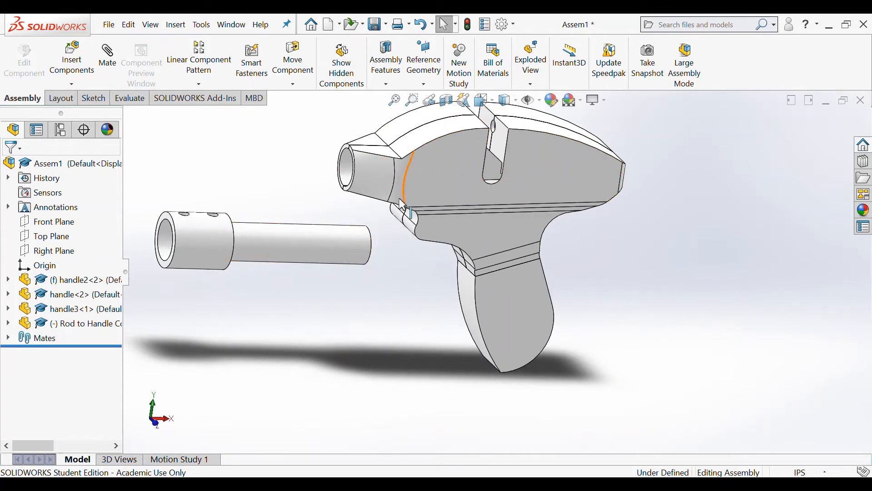
{"action": "mouse_move", "coordinate": [385, 286]}
{"action": "middle_mouse_down"}
{"action": "mouse_move", "coordinate": [370, 293]}
{"action": "mouse_move", "coordinate": [372, 277]}
{"action": "middle_mouse_up"}
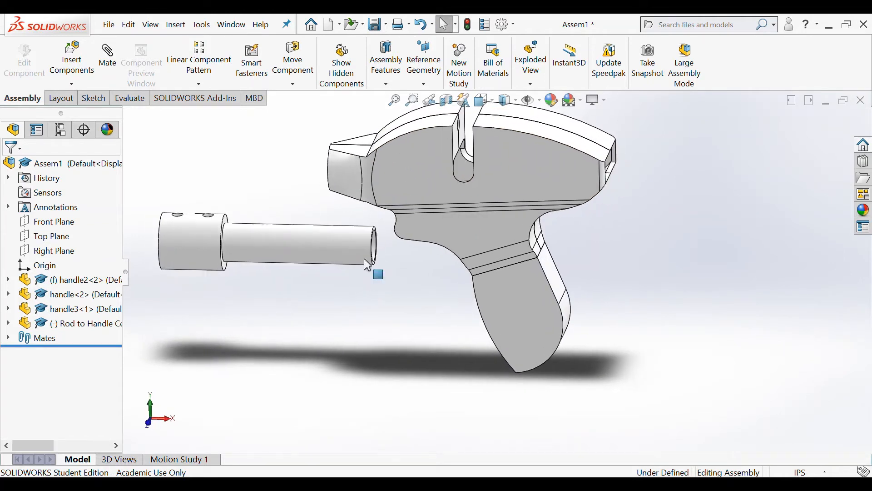
{"action": "left_click", "coordinate": [107, 59]}
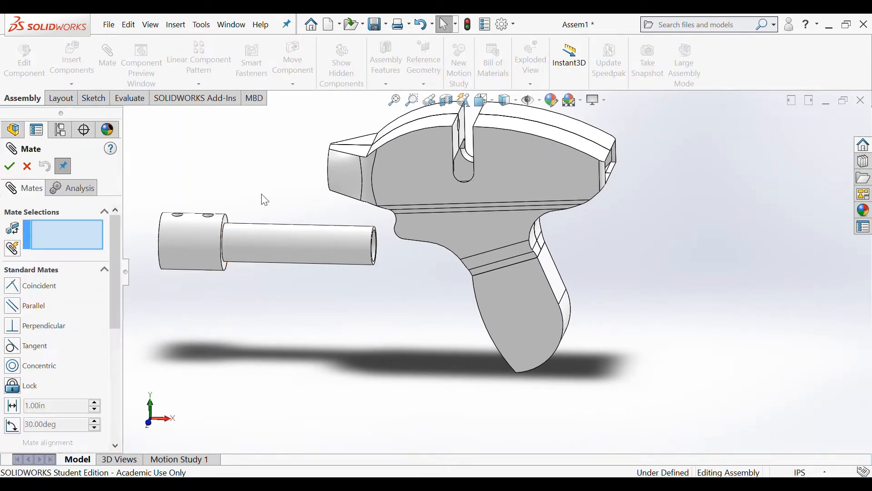
{"action": "scroll", "coordinate": [373, 280], "scroll_direction": "up", "scroll_amount": 3}
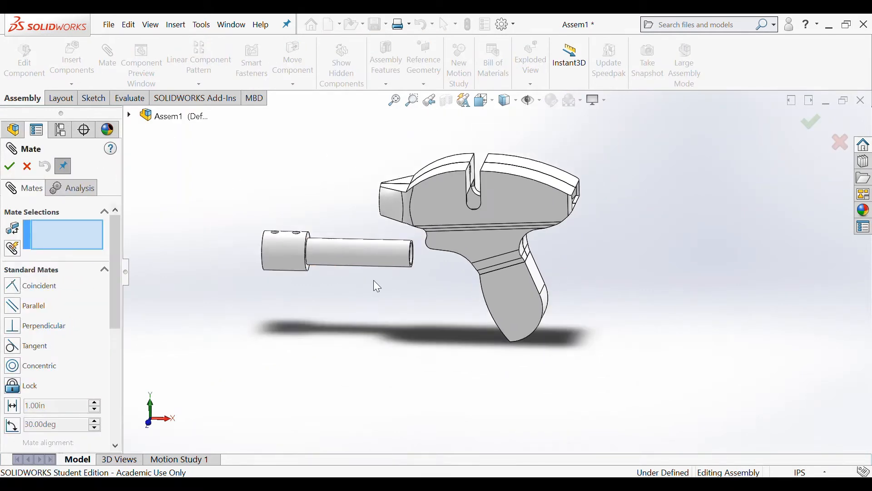
{"action": "scroll", "coordinate": [386, 282], "scroll_direction": "down", "scroll_amount": 5}
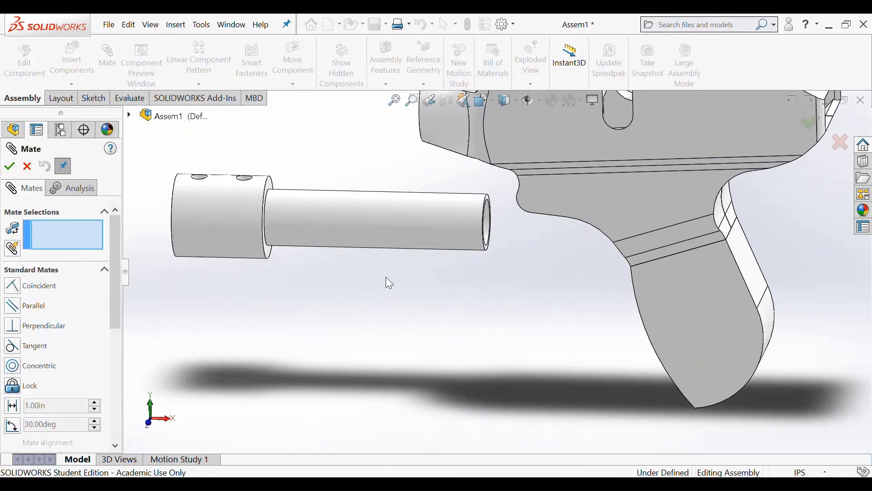
{"action": "left_click", "coordinate": [489, 202]}
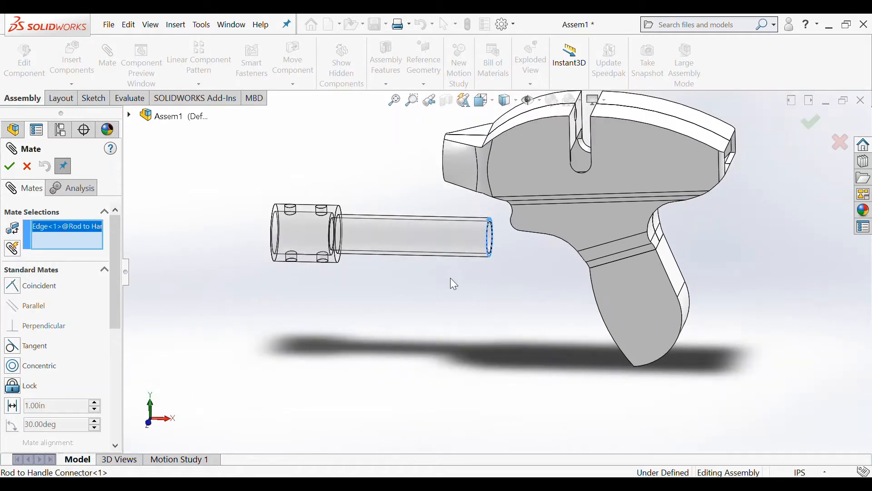
{"action": "middle_click_drag", "start_coordinate": [405, 152], "coordinate": [471, 194]}
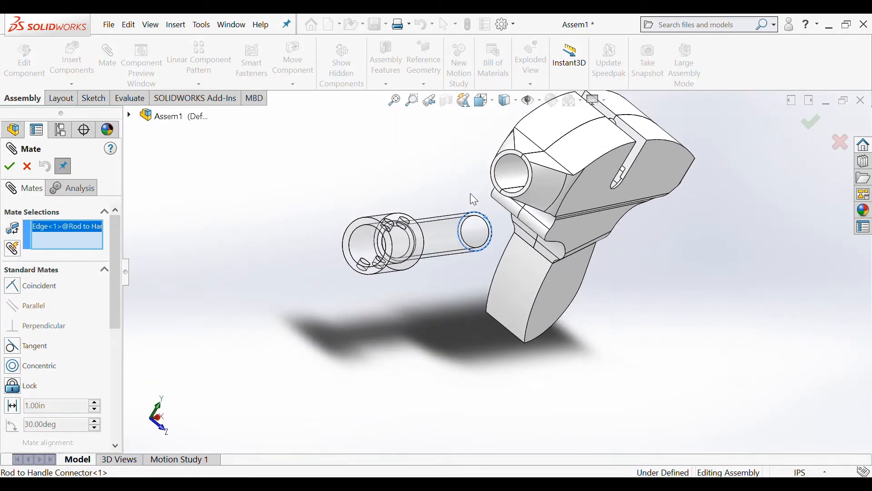
{"action": "left_click", "coordinate": [503, 166]}
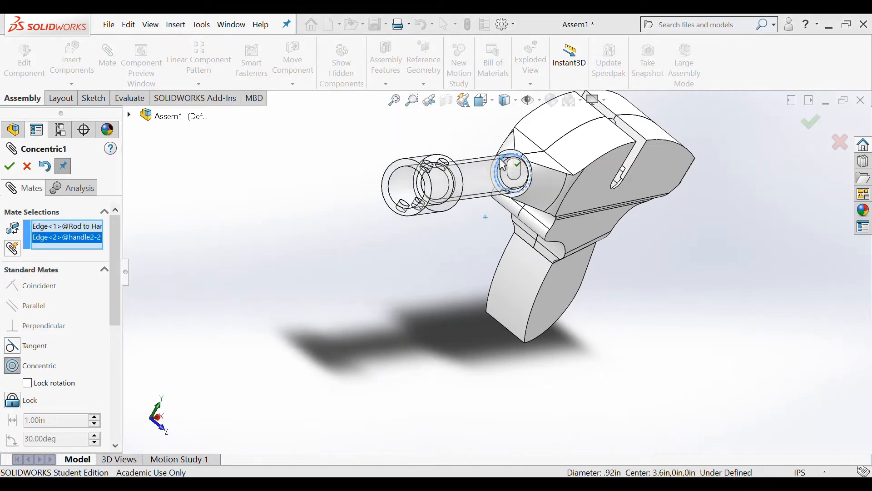
{"action": "left_click", "coordinate": [10, 167]}
Step: Add a coincident mate between the connector's collar shoulder face and the ring face of handle's nose opening, and finish mating
{"action": "middle_click_drag", "start_coordinate": [444, 238], "coordinate": [385, 203]}
{"action": "scroll", "coordinate": [359, 228], "scroll_direction": "down", "scroll_amount": 5}
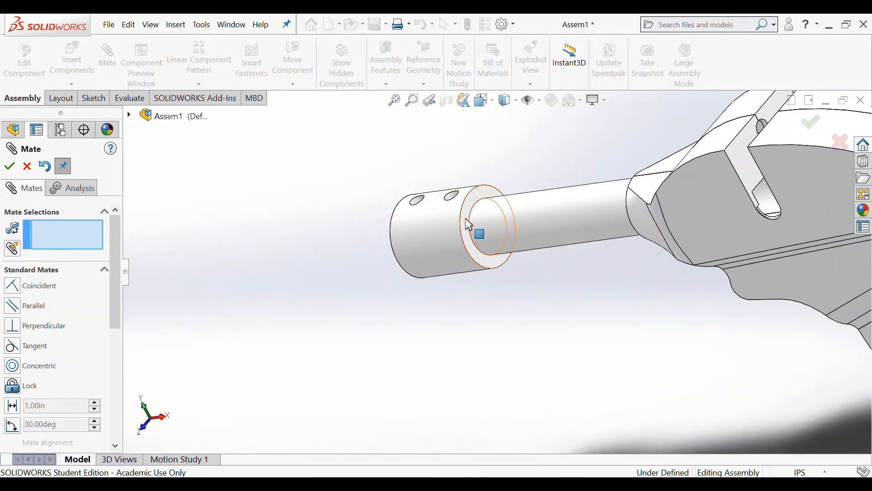
{"action": "left_click", "coordinate": [465, 218]}
{"action": "middle_click_drag", "start_coordinate": [515, 290], "coordinate": [621, 309]}
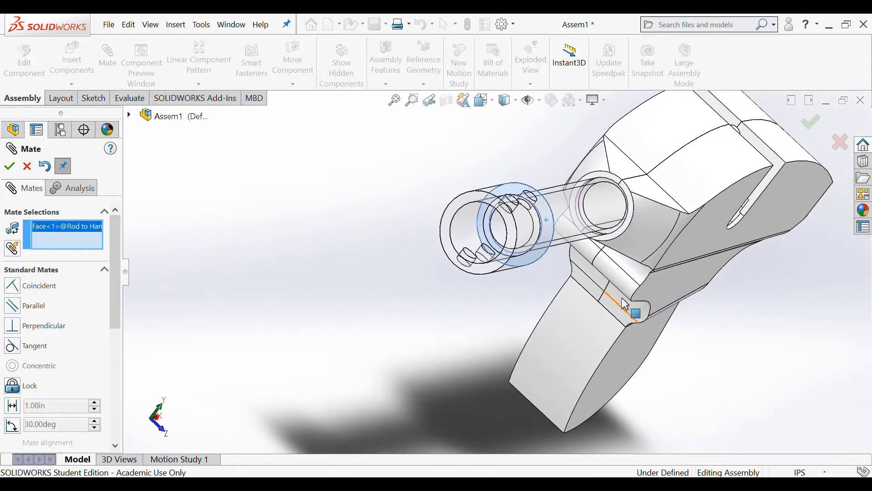
{"action": "left_click", "coordinate": [631, 203]}
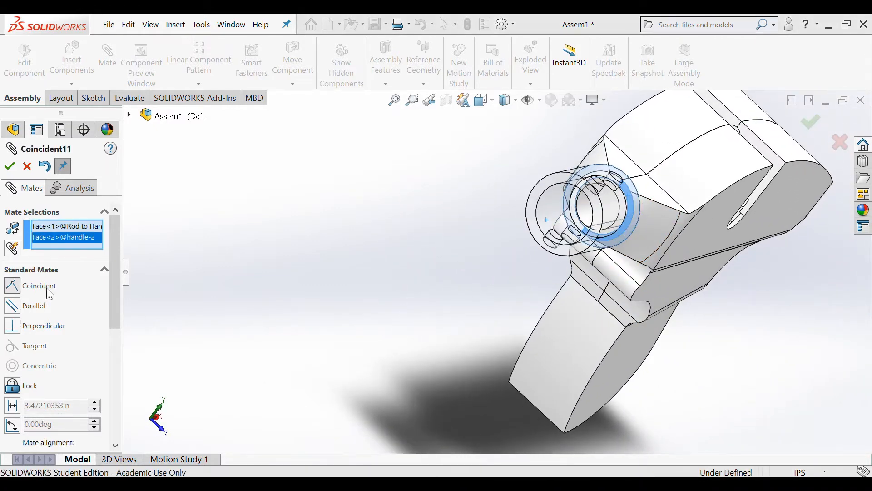
{"action": "left_click", "coordinate": [10, 167]}
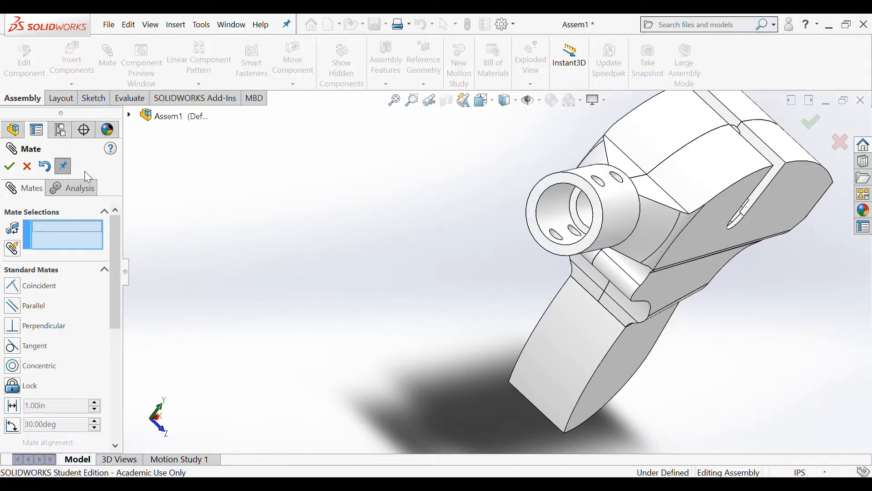
{"action": "left_click", "coordinate": [7, 169]}
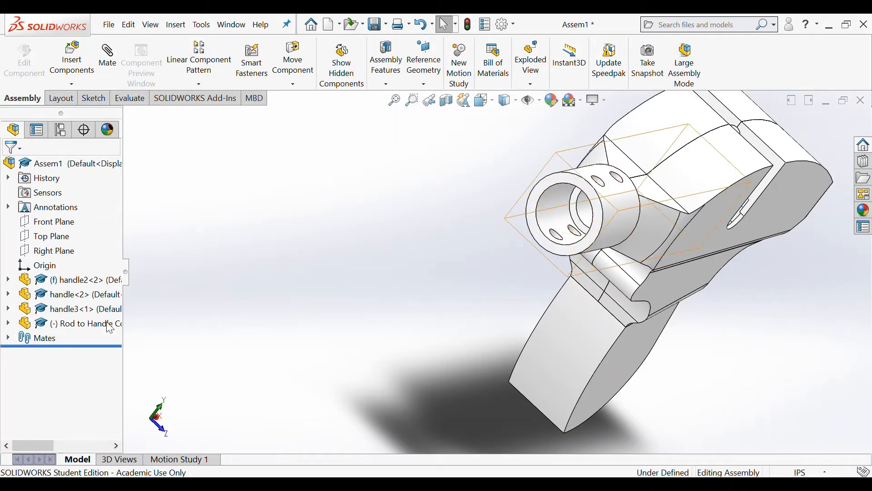
Step: Insert the Outer Tube A part and place it in front of the Rod to Handle Connector
{"action": "left_click", "coordinate": [82, 70]}
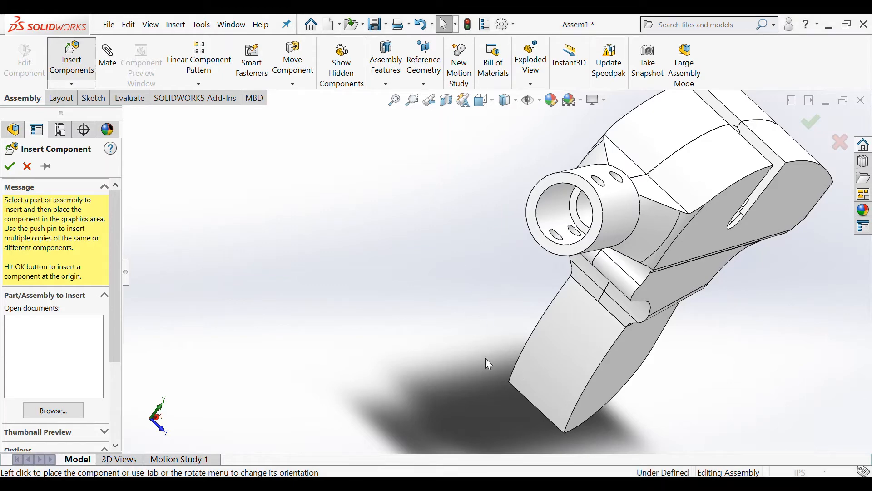
{"action": "left_click", "coordinate": [336, 269]}
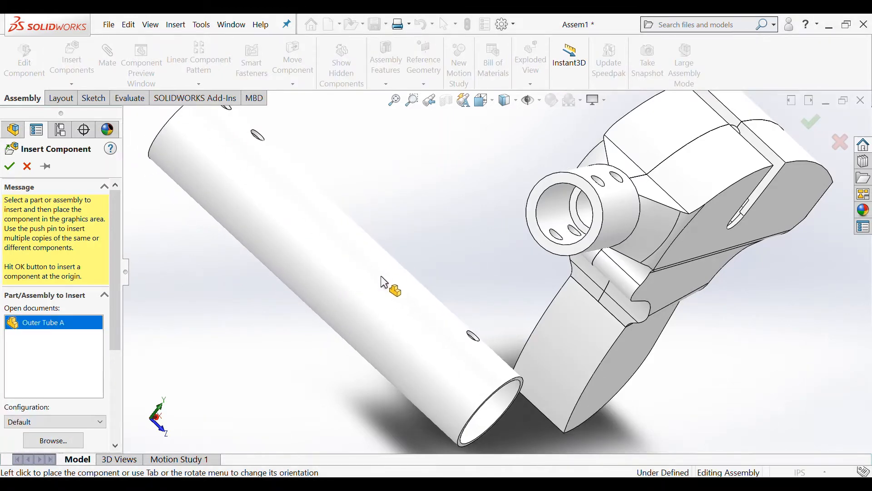
{"action": "scroll", "coordinate": [453, 276], "scroll_direction": "up", "scroll_amount": 2}
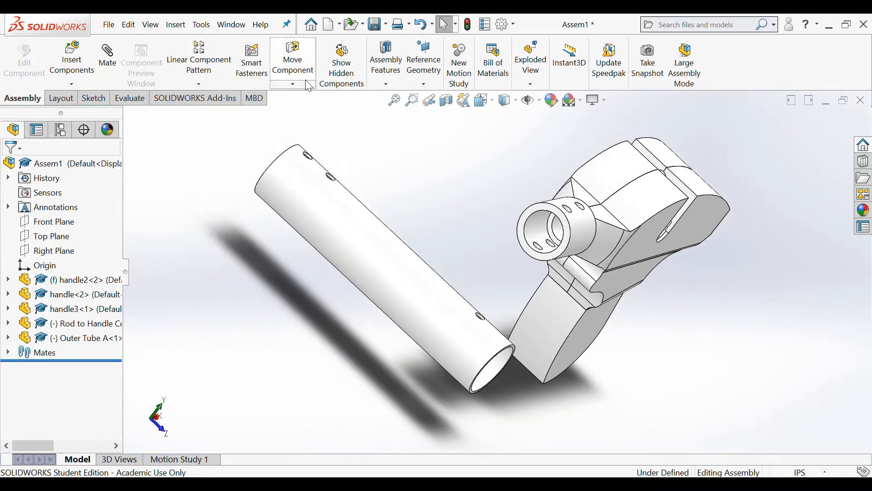
Step: Rotate Outer Tube A freely so its two-hole end points toward the connector, roughly in line with it
{"action": "left_click", "coordinate": [306, 85]}
{"action": "left_click", "coordinate": [307, 117]}
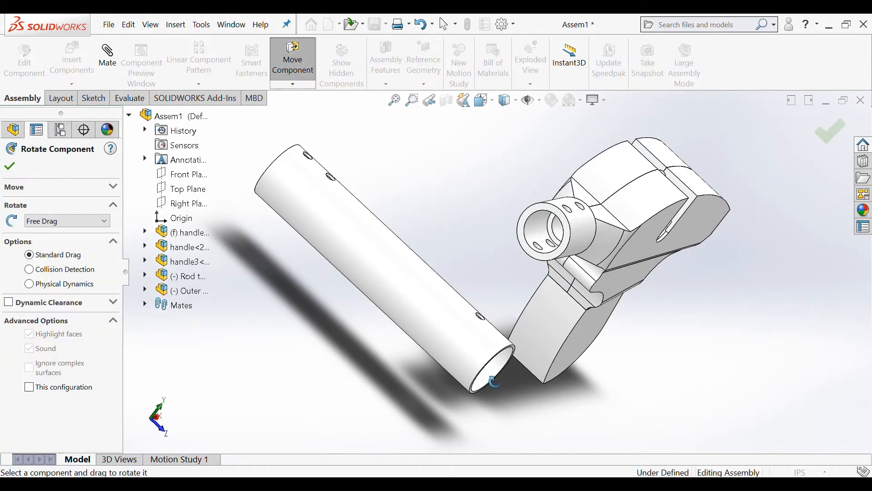
{"action": "left_click_drag", "start_coordinate": [495, 381], "coordinate": [356, 243]}
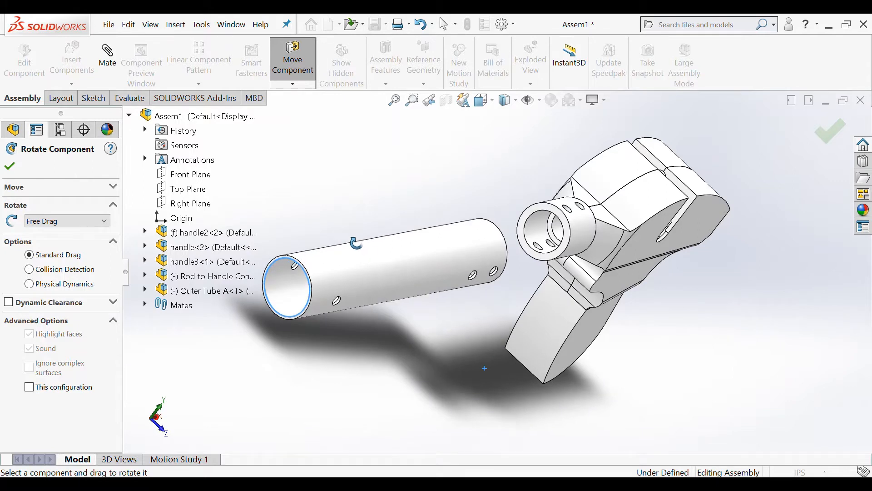
{"action": "left_click", "coordinate": [11, 167]}
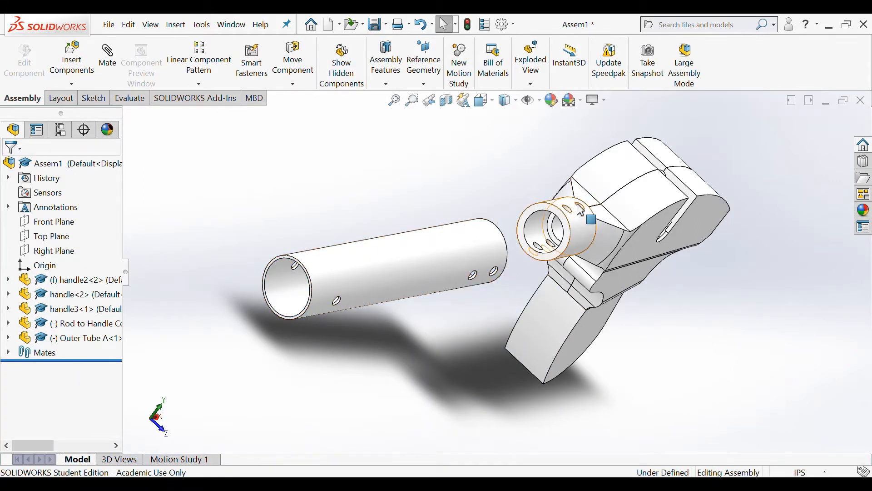
Step: Add a concentric mate between the connector's outer circular edge at its free end and the end edge of Outer Tube A's two-hole end
{"action": "left_click", "coordinate": [107, 57]}
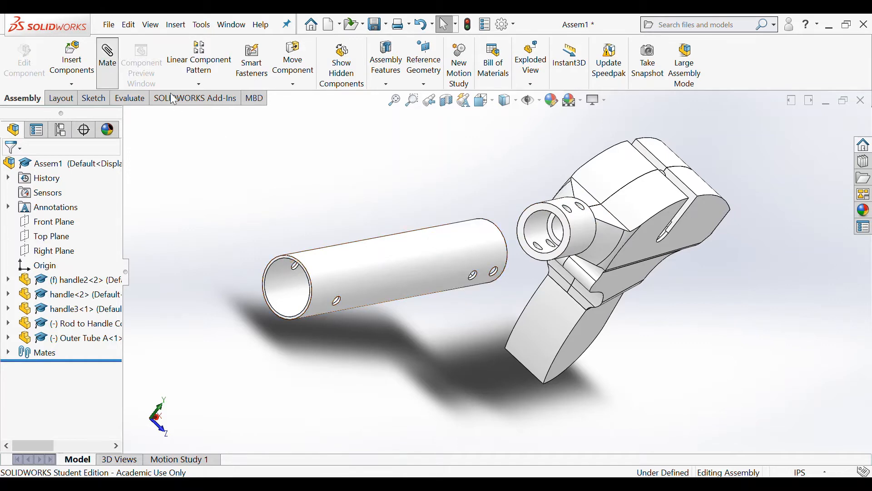
{"action": "middle_click_drag", "start_coordinate": [492, 315], "coordinate": [471, 331]}
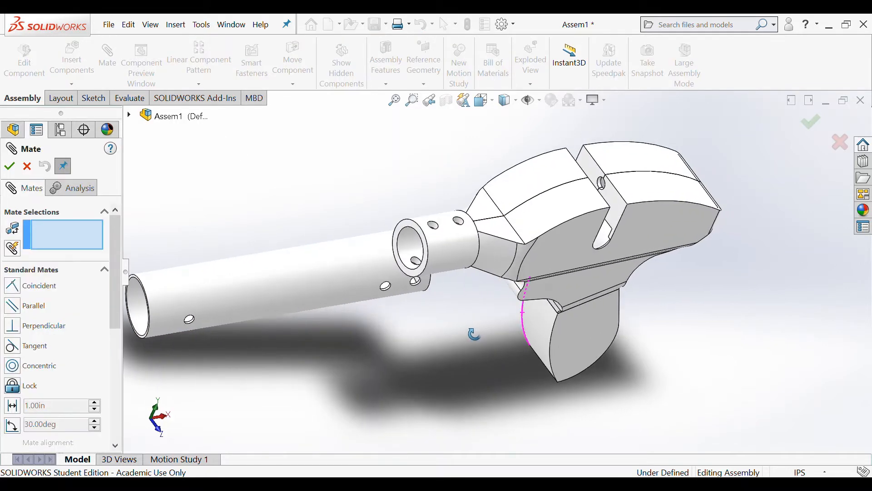
{"action": "left_click", "coordinate": [430, 247]}
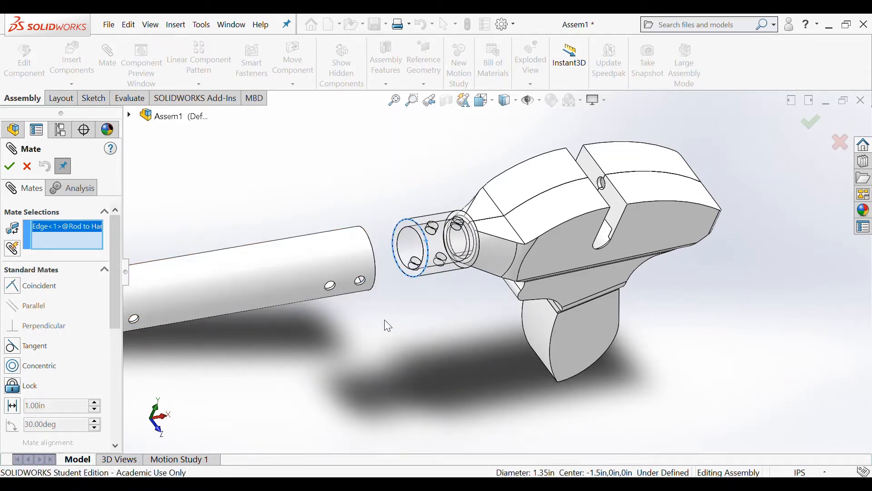
{"action": "scroll", "coordinate": [385, 318], "scroll_direction": "down", "scroll_amount": 3}
{"action": "middle_click_drag", "start_coordinate": [385, 317], "coordinate": [340, 306]}
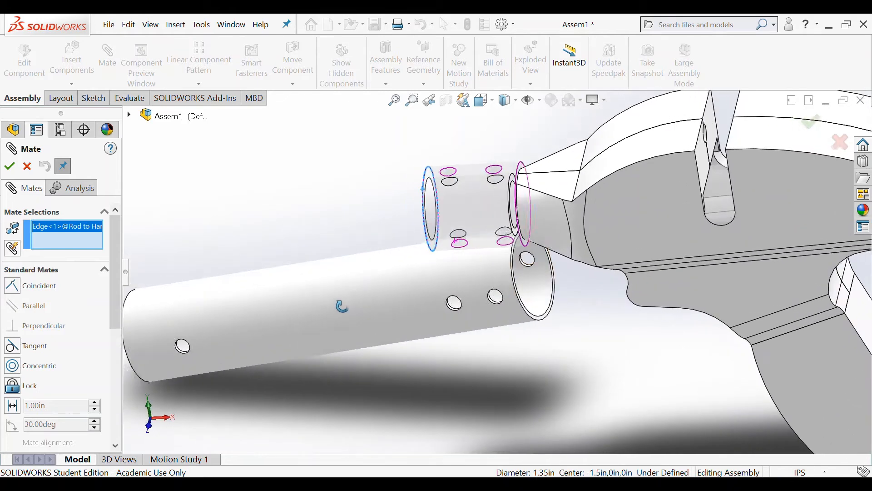
{"action": "left_click", "coordinate": [553, 315]}
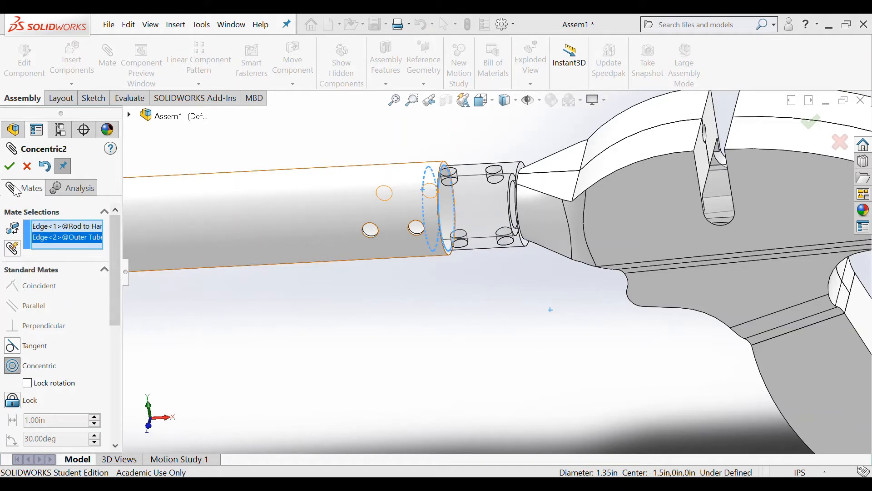
{"action": "left_click", "coordinate": [10, 168]}
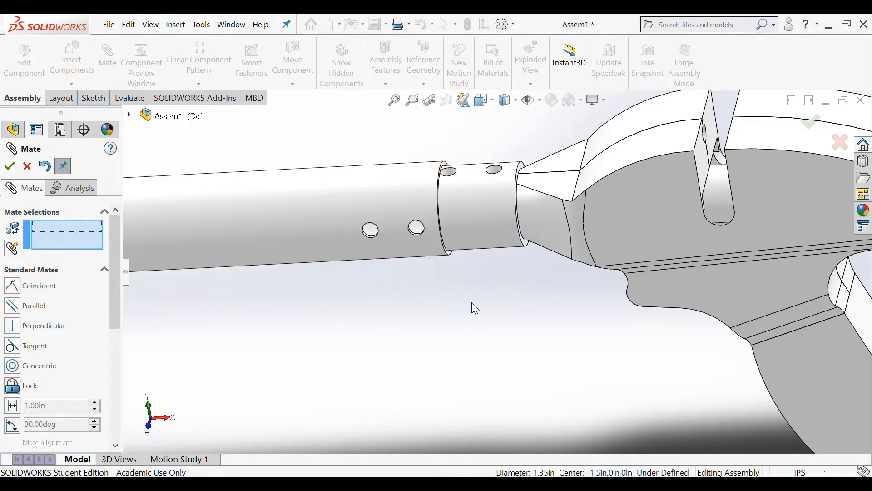
Step: Slide Outer Tube A over the connector, add a concentric mate between their hole faces nearest the handle, and finish mating
{"action": "left_click_drag", "start_coordinate": [345, 203], "coordinate": [419, 157]}
{"action": "middle_click_drag", "start_coordinate": [458, 298], "coordinate": [469, 383]}
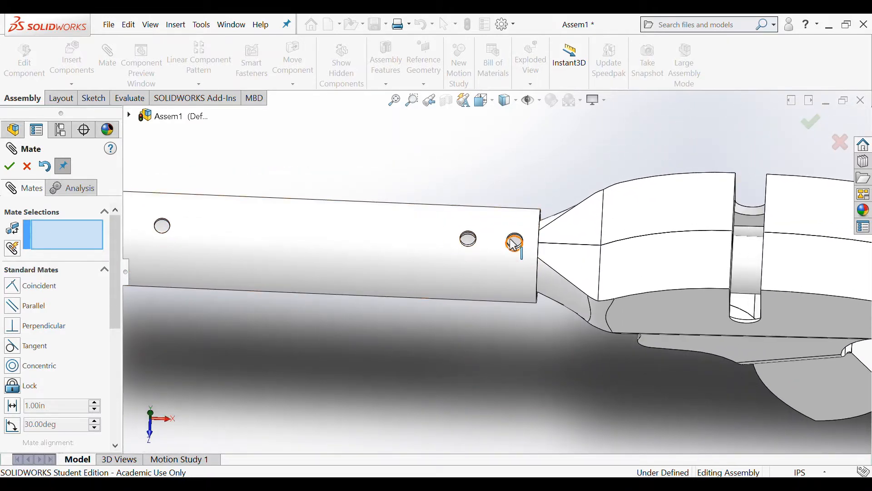
{"action": "scroll", "coordinate": [508, 293], "scroll_direction": "down", "scroll_amount": 5}
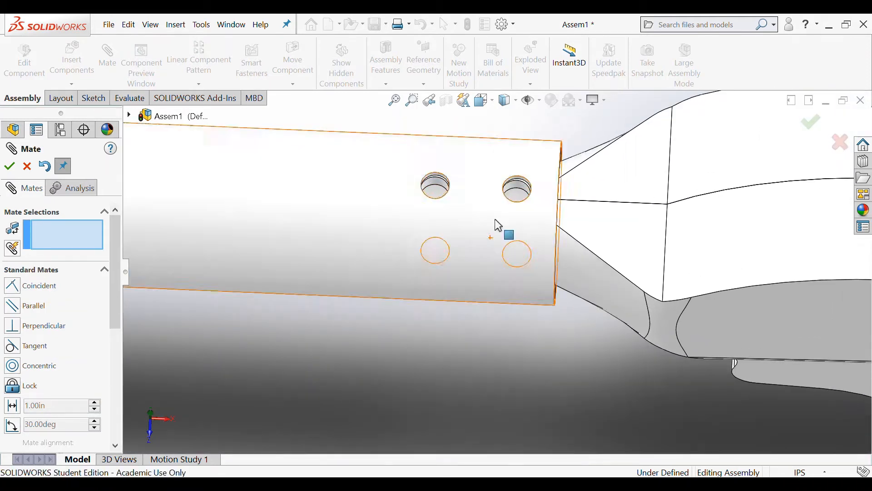
{"action": "left_click", "coordinate": [515, 188]}
{"action": "scroll", "coordinate": [514, 189], "scroll_direction": "down", "scroll_amount": 3}
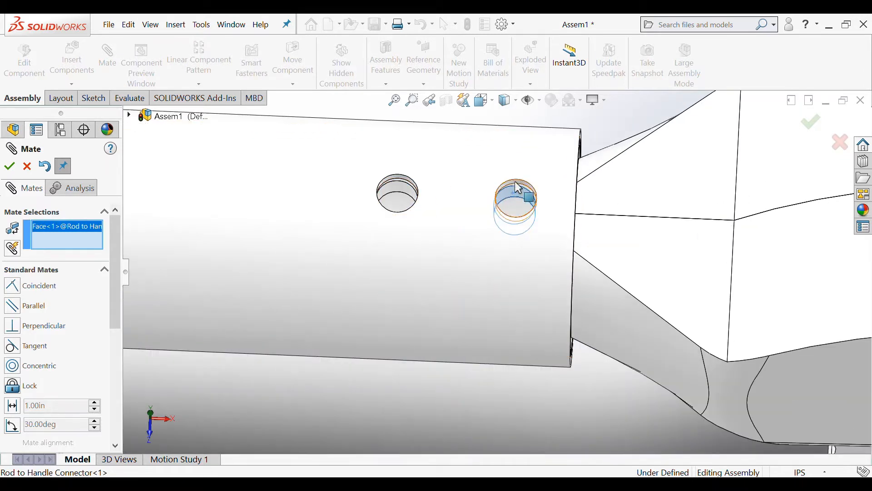
{"action": "left_click", "coordinate": [518, 187]}
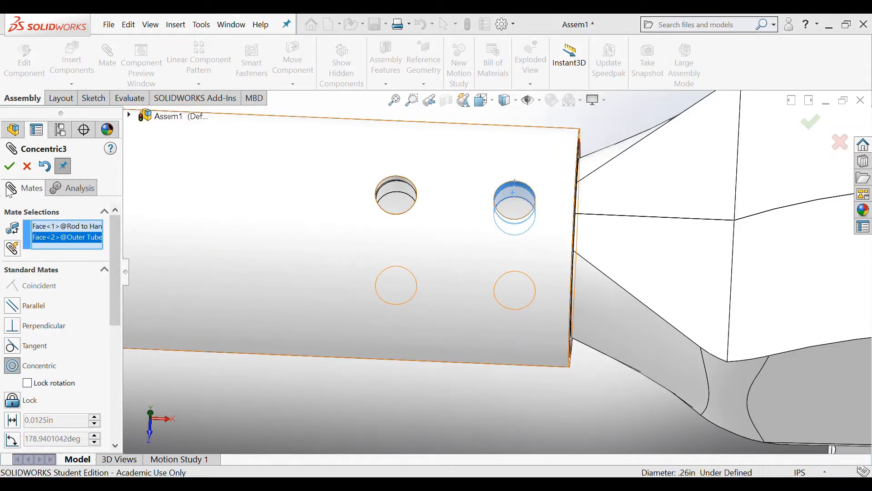
{"action": "left_click", "coordinate": [9, 168]}
{"action": "scroll", "coordinate": [448, 355], "scroll_direction": "up", "scroll_amount": 3}
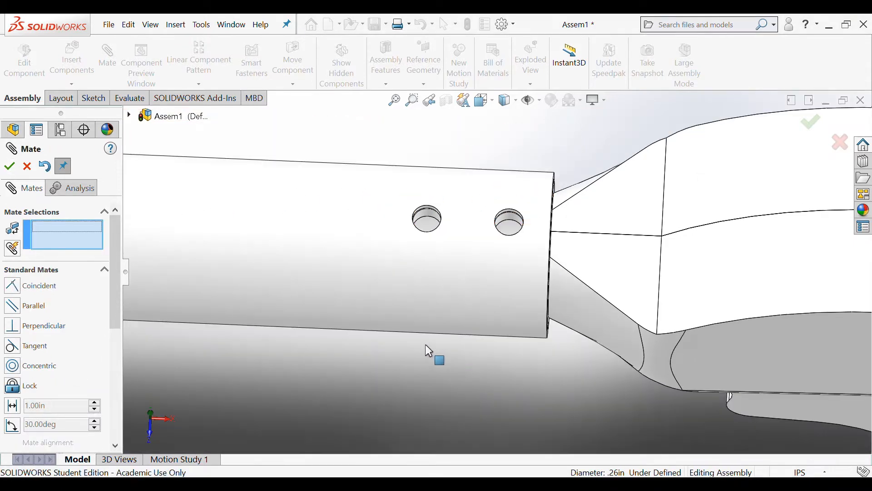
{"action": "left_click", "coordinate": [403, 287]}
{"action": "left_click_drag", "start_coordinate": [249, 271], "coordinate": [546, 405]}
{"action": "mouse_move", "coordinate": [489, 223]}
{"action": "left_mouse_down"}
{"action": "mouse_move", "coordinate": [467, 364]}
{"action": "mouse_move", "coordinate": [460, 250]}
{"action": "mouse_move", "coordinate": [486, 214]}
{"action": "left_mouse_up"}
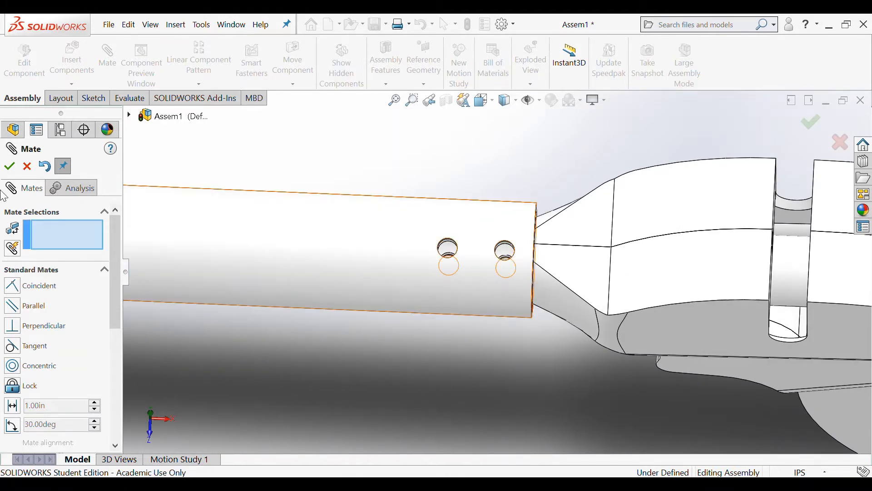
{"action": "left_click", "coordinate": [10, 167]}
Step: Insert the Inner Tube B (1) part and place it crosswise at Outer Tube A
{"action": "scroll", "coordinate": [418, 299], "scroll_direction": "up", "scroll_amount": 3}
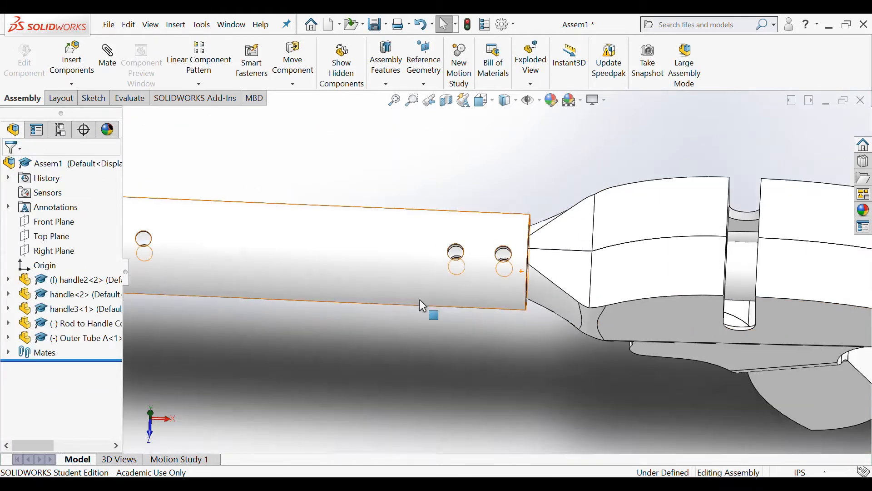
{"action": "left_click", "coordinate": [71, 57]}
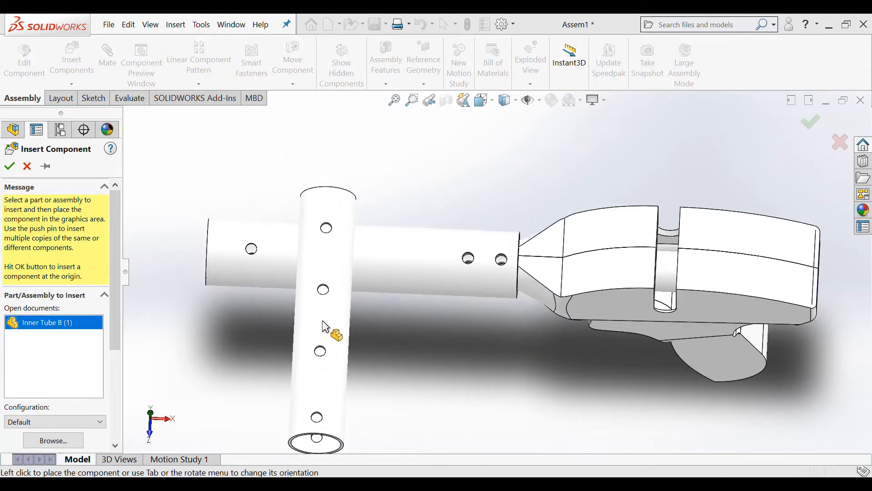
{"action": "left_click", "coordinate": [471, 370]}
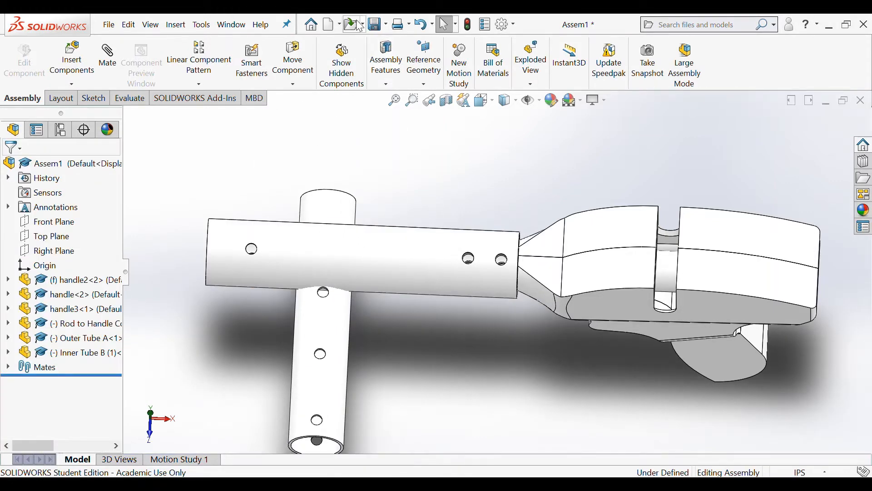
Step: Rotate Inner Tube B (1) freely so it lies roughly parallel to Outer Tube A
{"action": "left_click", "coordinate": [293, 84]}
{"action": "left_click", "coordinate": [289, 115]}
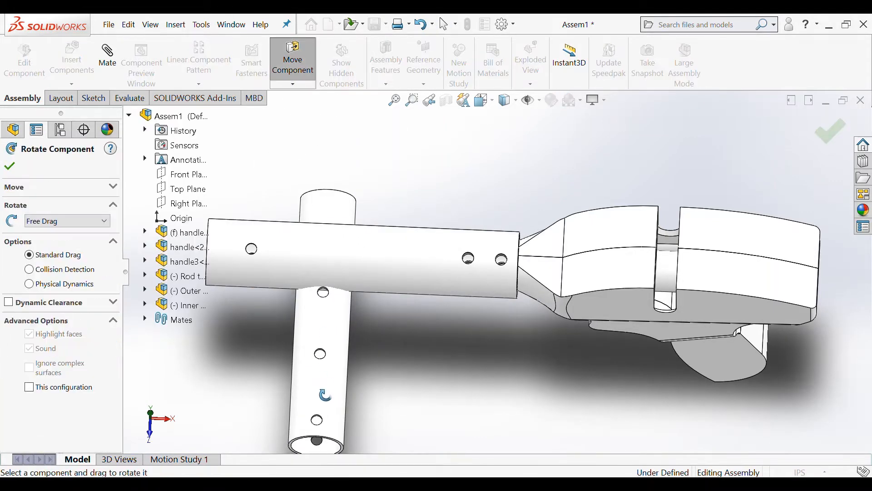
{"action": "left_click_drag", "start_coordinate": [327, 405], "coordinate": [226, 220]}
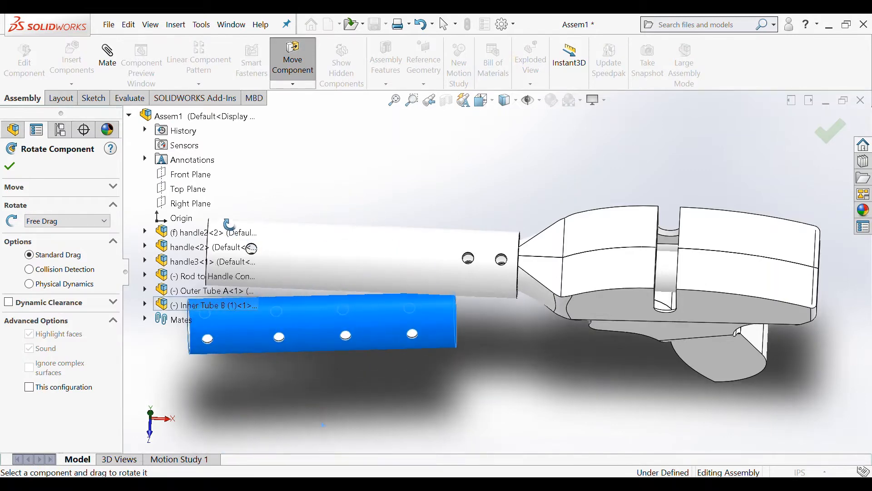
{"action": "left_click", "coordinate": [10, 167]}
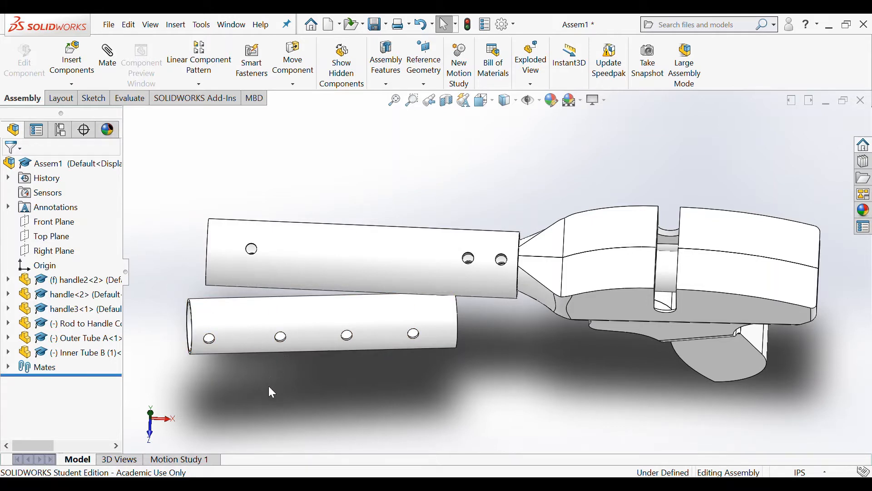
Step: Move Inner Tube B (1) out beyond the free end of Outer Tube A, roughly in line with it
{"action": "scroll", "coordinate": [261, 380], "scroll_direction": "up", "scroll_amount": 3}
{"action": "left_click", "coordinate": [303, 317]}
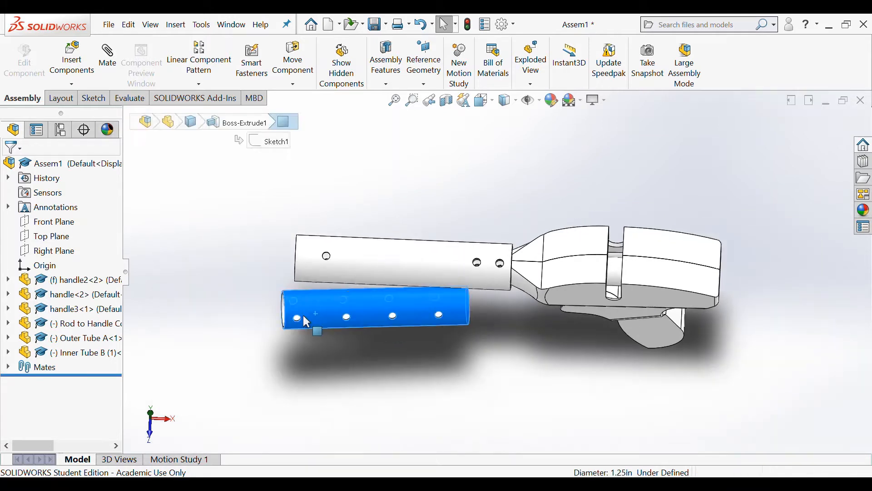
{"action": "left_click_drag", "start_coordinate": [303, 317], "coordinate": [141, 245]}
{"action": "left_click", "coordinate": [240, 311]}
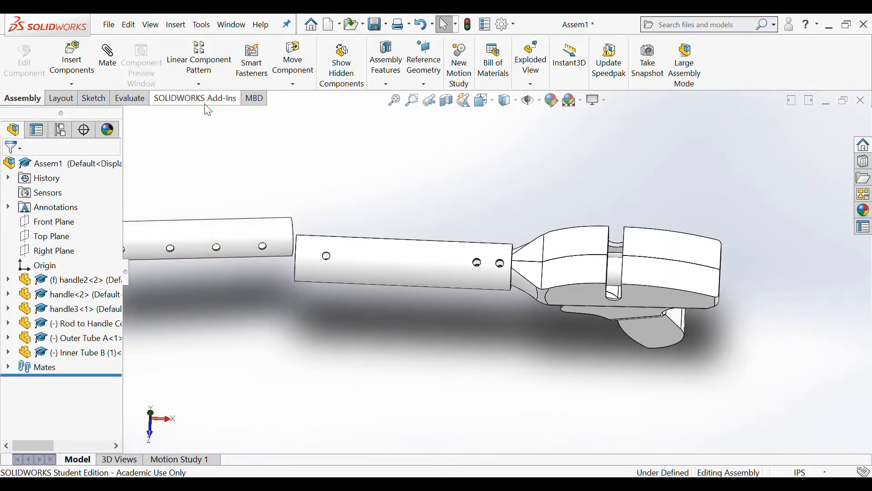
Step: Add a concentric mate between Inner Tube B's near end edge and the inner edge of Outer Tube A's free end, and finish mating
{"action": "left_click", "coordinate": [108, 56]}
{"action": "scroll", "coordinate": [268, 268], "scroll_direction": "down", "scroll_amount": 2}
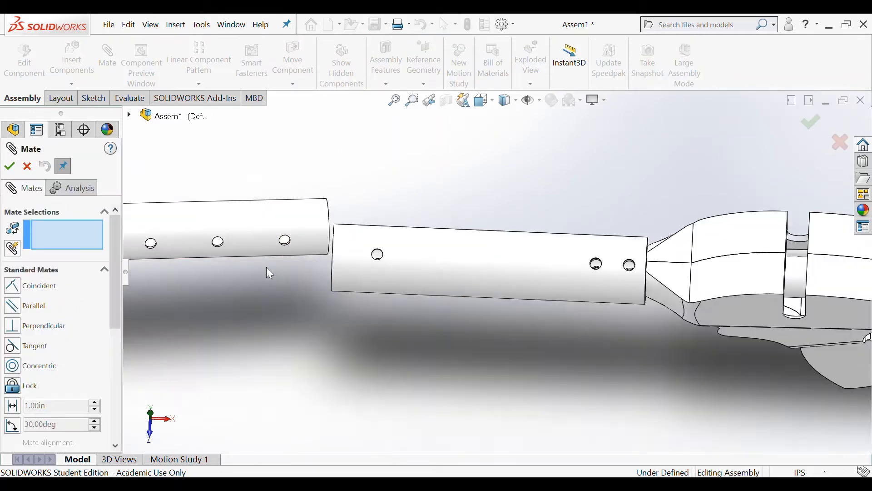
{"action": "scroll", "coordinate": [266, 268], "scroll_direction": "down", "scroll_amount": 3}
{"action": "middle_click_drag", "start_coordinate": [403, 230], "coordinate": [337, 252]}
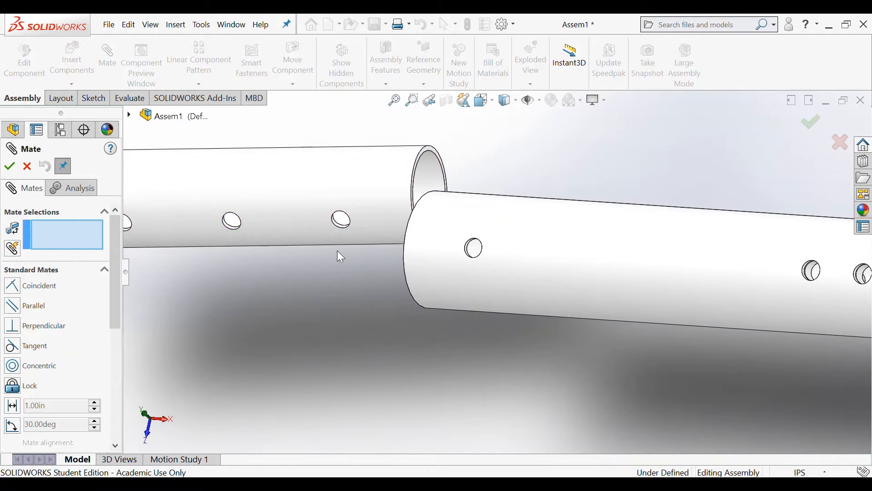
{"action": "left_click", "coordinate": [426, 157]}
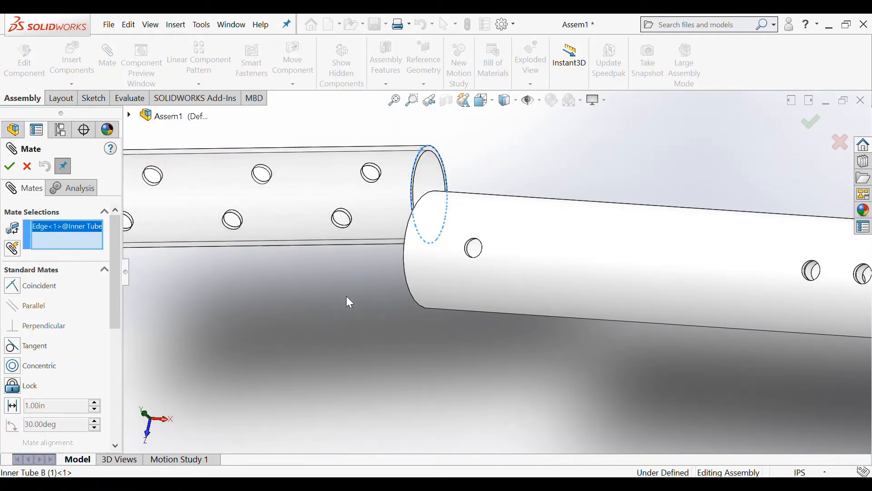
{"action": "middle_click_drag", "start_coordinate": [346, 297], "coordinate": [462, 288]}
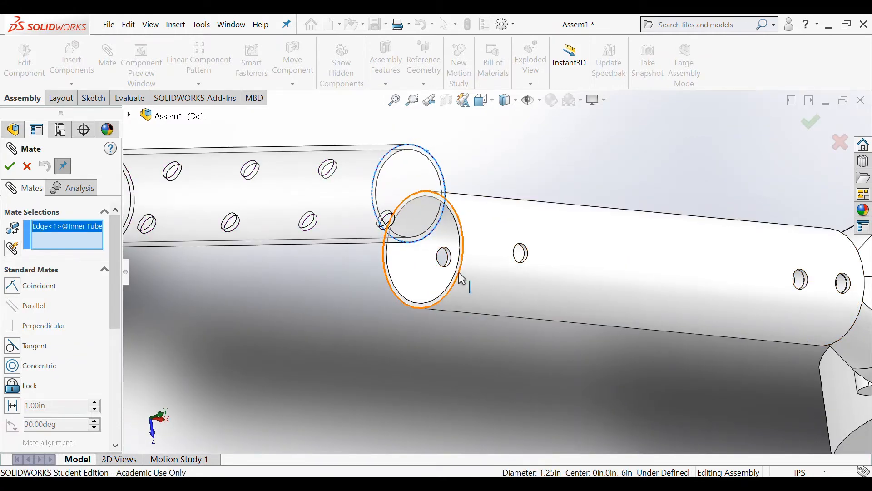
{"action": "left_click", "coordinate": [458, 280]}
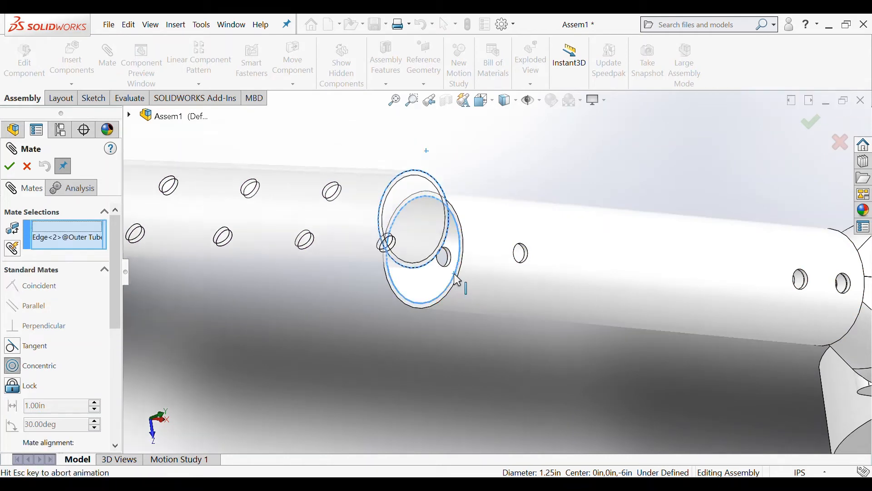
{"action": "left_click", "coordinate": [10, 167]}
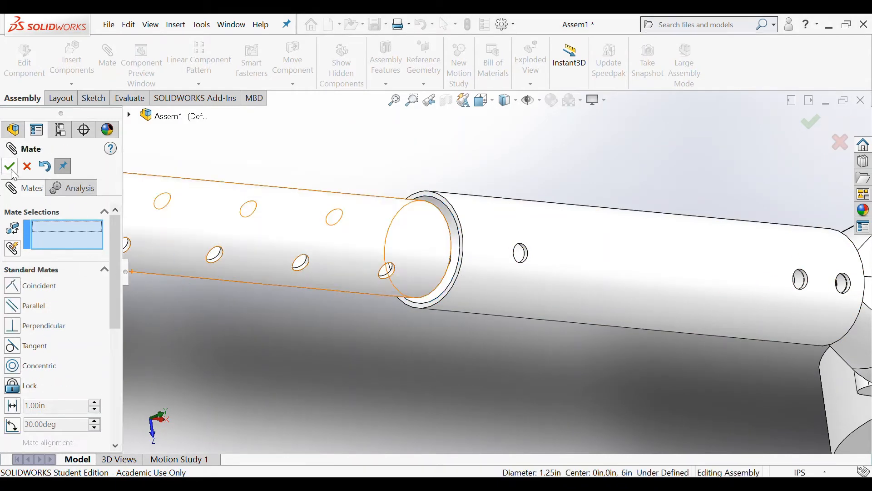
{"action": "left_click", "coordinate": [10, 167]}
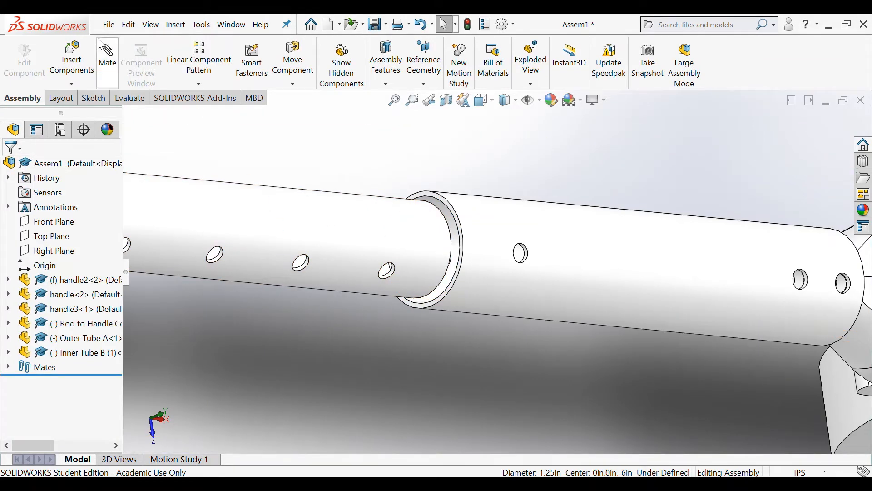
Step: Add a concentric mate between Inner Tube B's end hole and the hole near Outer Tube A's free end, and finish mating
{"action": "left_click", "coordinate": [102, 49]}
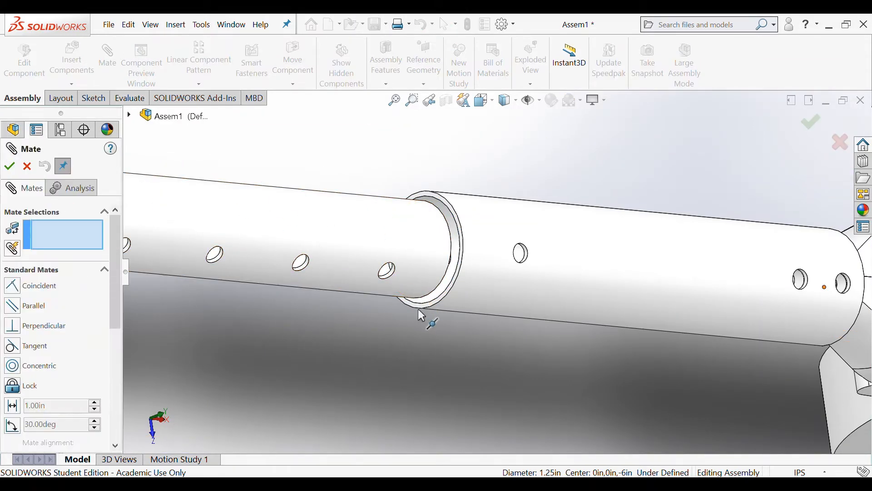
{"action": "left_click_drag", "start_coordinate": [412, 244], "coordinate": [416, 194]}
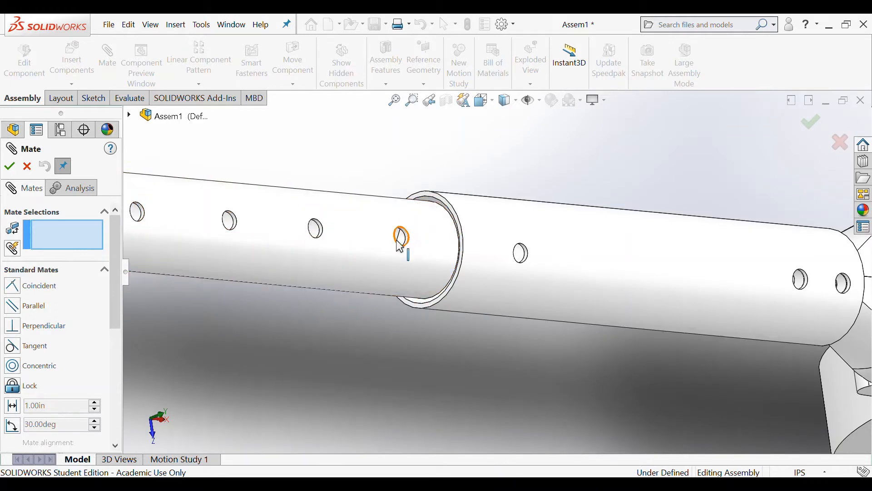
{"action": "scroll", "coordinate": [406, 238], "scroll_direction": "down", "scroll_amount": 2}
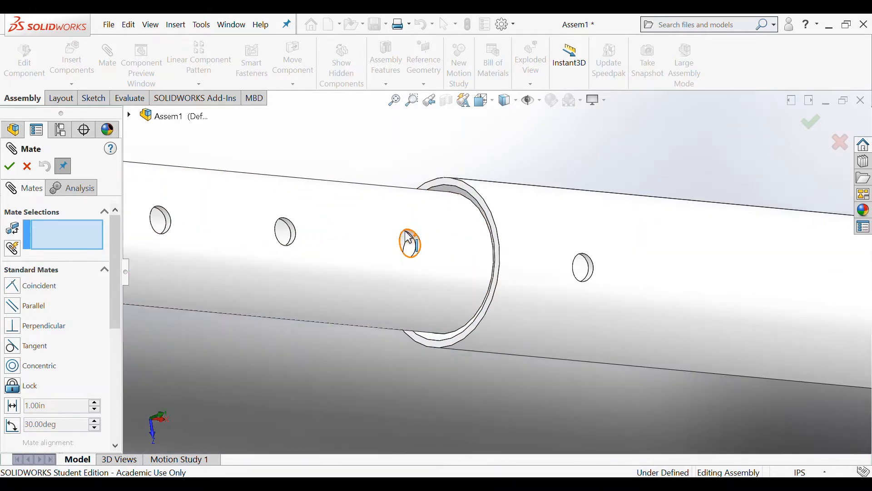
{"action": "left_click", "coordinate": [420, 246]}
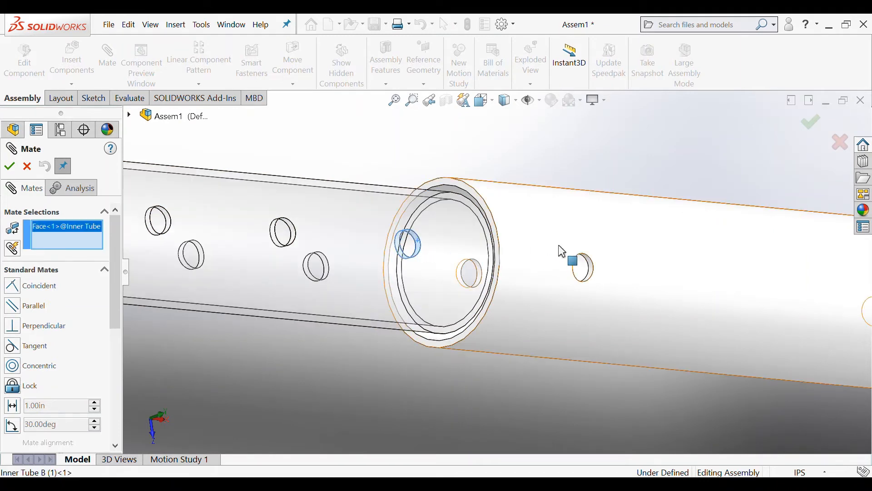
{"action": "left_click", "coordinate": [594, 269]}
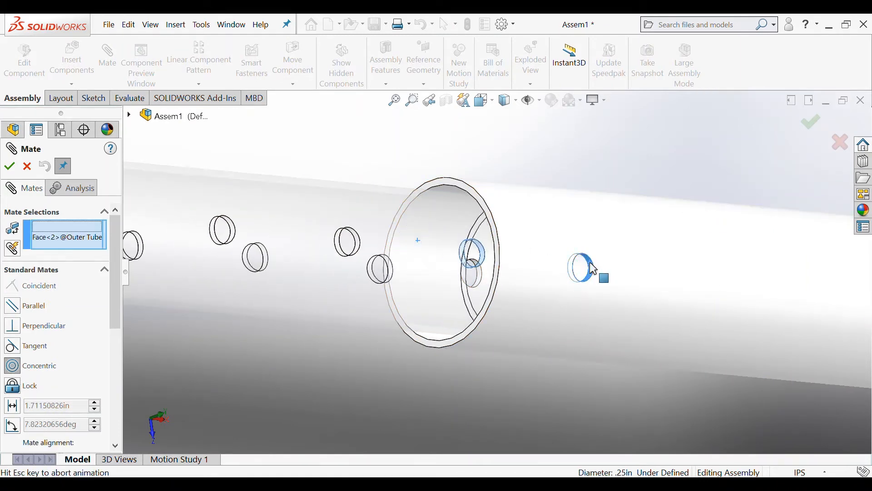
{"action": "left_click", "coordinate": [10, 169]}
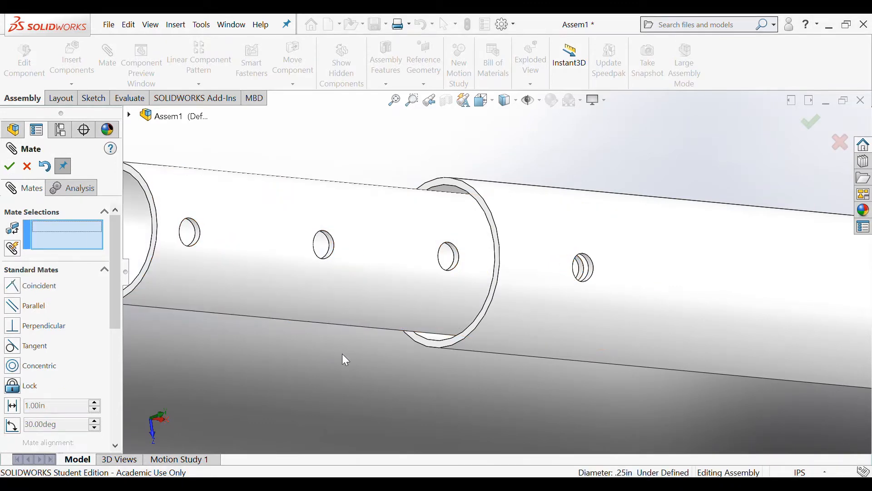
{"action": "left_click", "coordinate": [9, 169]}
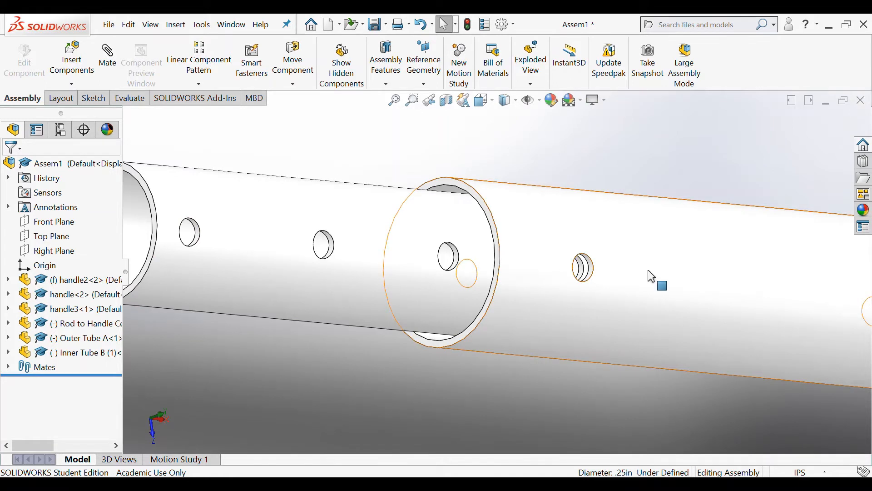
Step: Insert the Lateral Hinge FIXED part and place it just below the free end of Inner Tube B
{"action": "scroll", "coordinate": [374, 358], "scroll_direction": "up", "scroll_amount": 3}
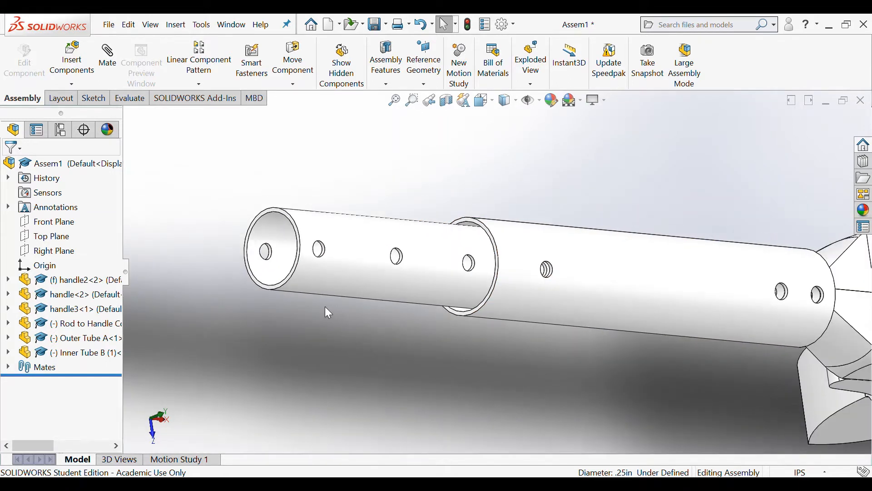
{"action": "left_click", "coordinate": [71, 64]}
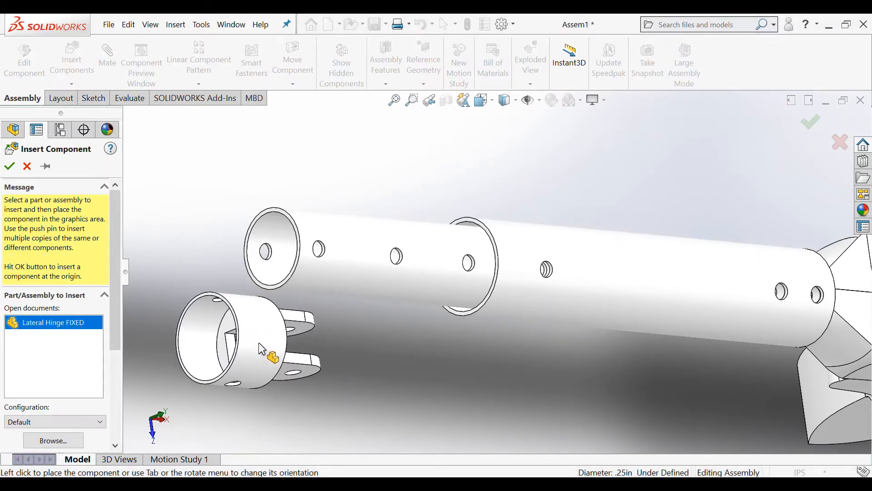
{"action": "left_click", "coordinate": [260, 350]}
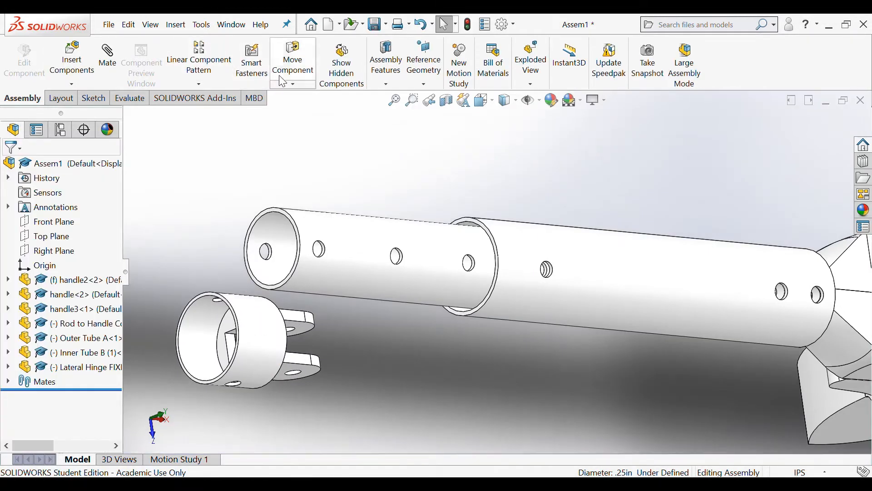
Step: Rotate the Lateral Hinge freely so its open socket faces the tubes and its forked lugs point away
{"action": "left_click", "coordinate": [300, 86]}
{"action": "left_click", "coordinate": [311, 115]}
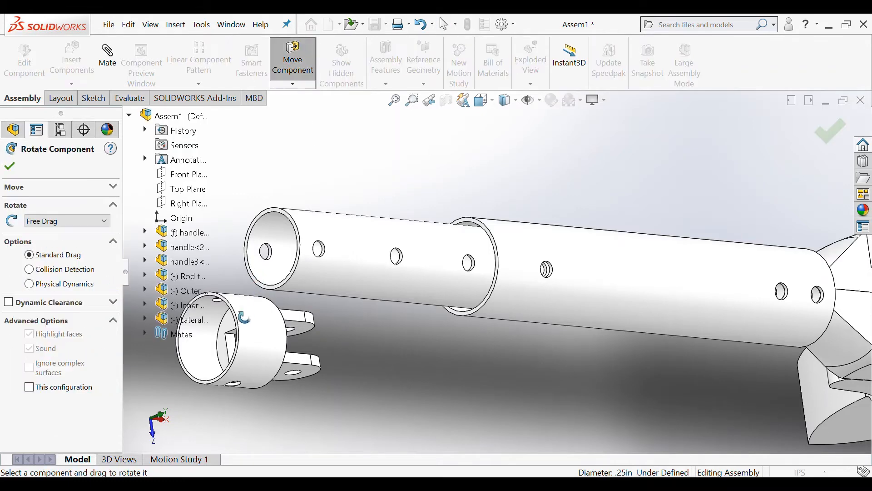
{"action": "left_click_drag", "start_coordinate": [244, 345], "coordinate": [398, 377]}
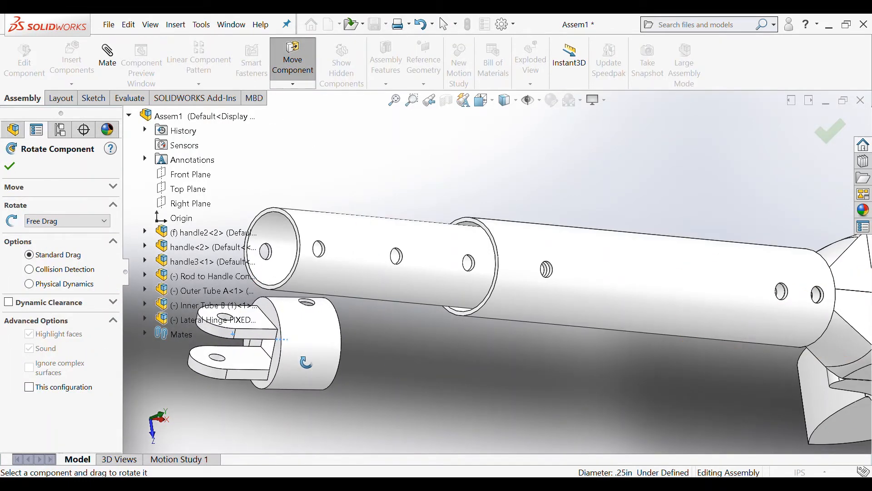
{"action": "left_click", "coordinate": [10, 167]}
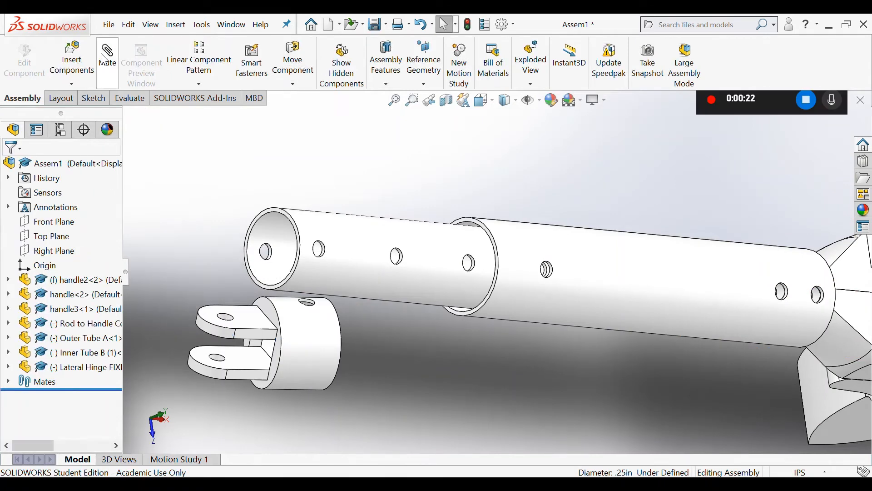
Step: Add a concentric mate between the Lateral Hinge's socket edge and Inner Tube B's free end edge, and slide the hinge clear of the tube
{"action": "left_click", "coordinate": [111, 73]}
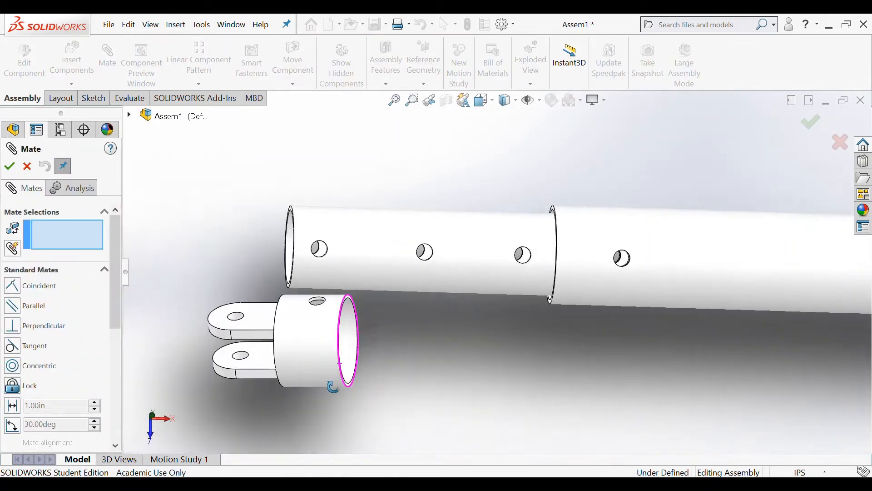
{"action": "middle_click_drag", "start_coordinate": [334, 387], "coordinate": [328, 361]}
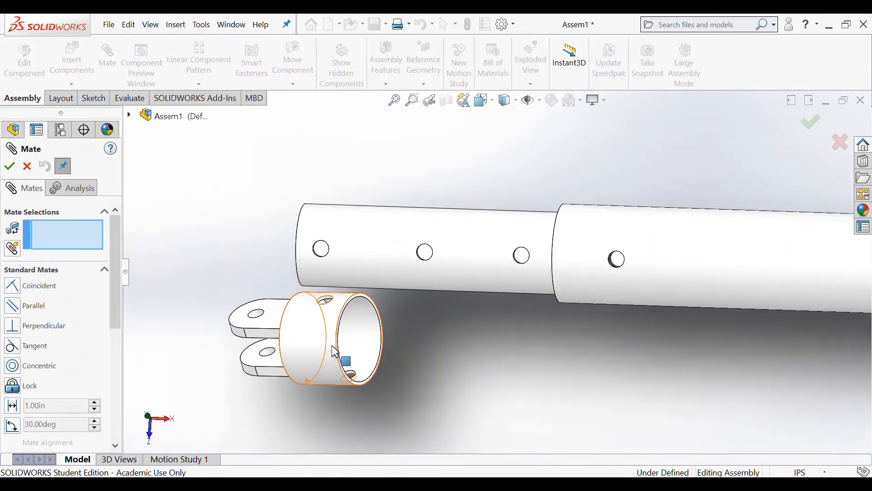
{"action": "left_click", "coordinate": [346, 314]}
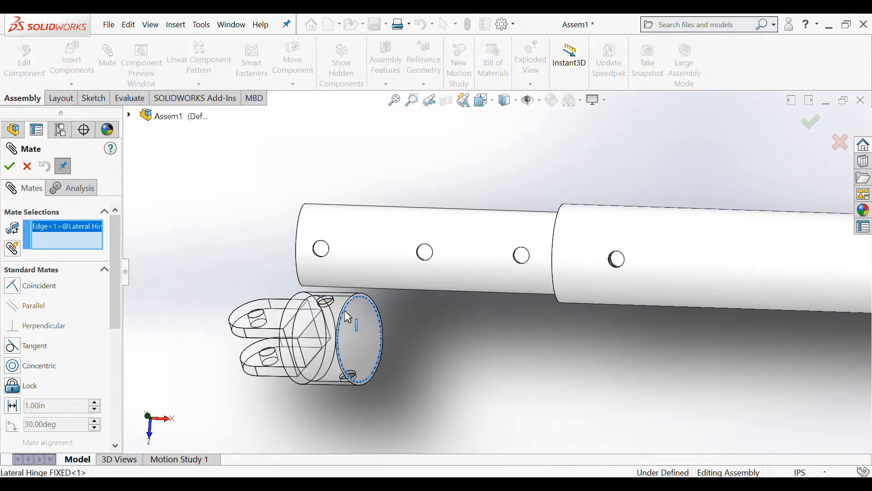
{"action": "middle_click_drag", "start_coordinate": [223, 203], "coordinate": [282, 217]}
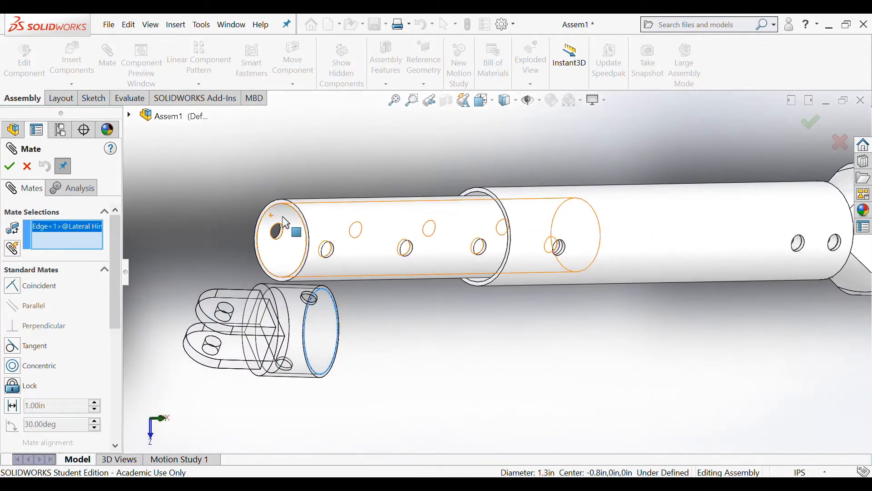
{"action": "left_click", "coordinate": [307, 225]}
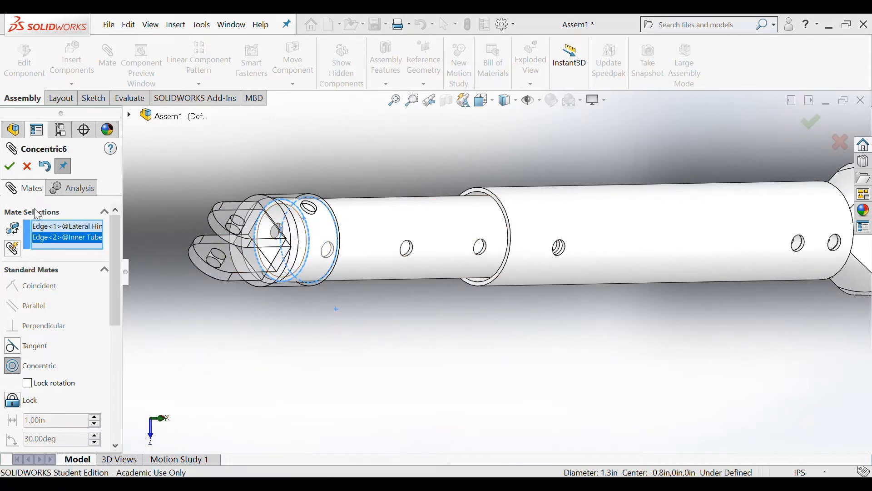
{"action": "left_click", "coordinate": [10, 167]}
{"action": "left_click_drag", "start_coordinate": [282, 244], "coordinate": [249, 301]}
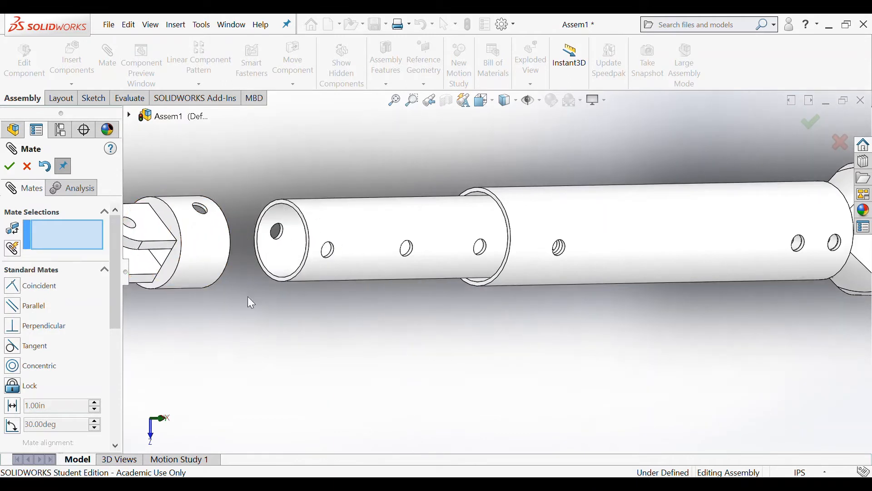
Step: Add a concentric mate between the Lateral Hinge's side hole and the hole nearest Inner Tube B's free end
{"action": "middle_click_drag", "start_coordinate": [268, 287], "coordinate": [249, 285]}
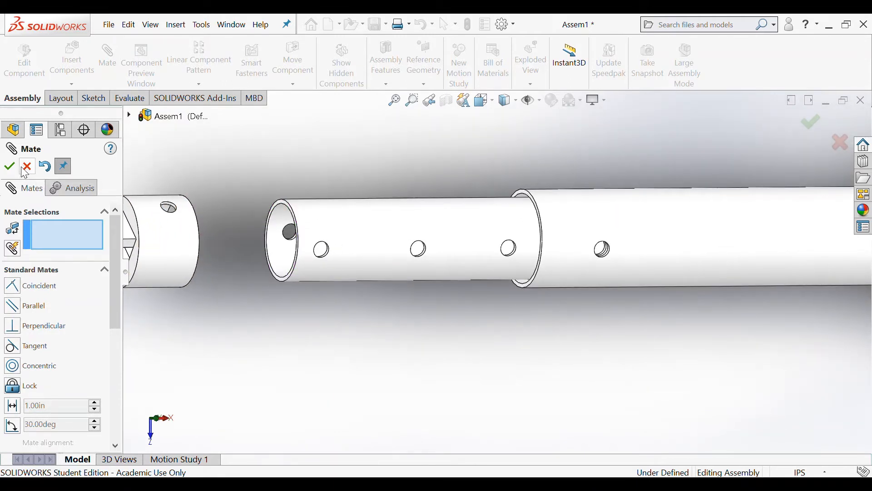
{"action": "scroll", "coordinate": [181, 208], "scroll_direction": "down", "scroll_amount": 5}
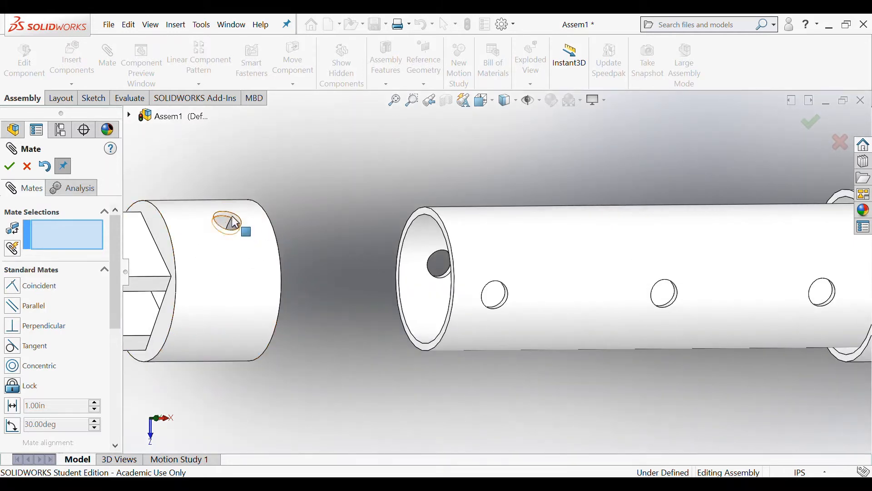
{"action": "left_click", "coordinate": [235, 223]}
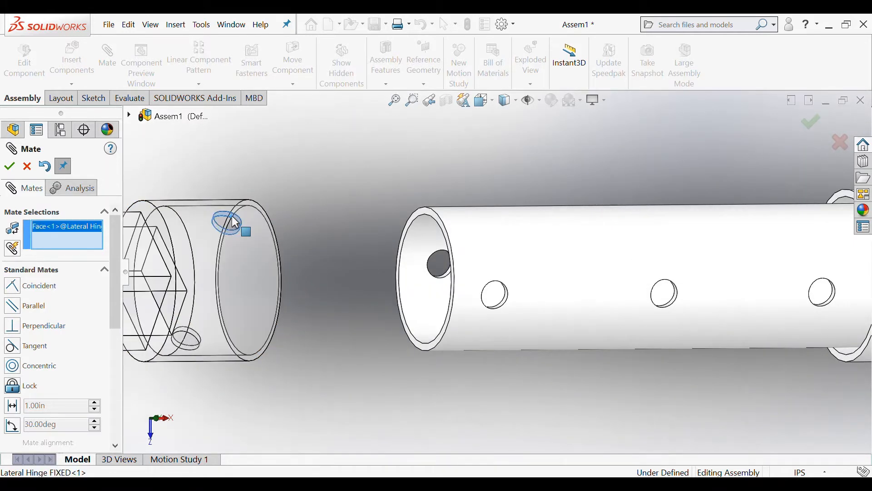
{"action": "left_click", "coordinate": [503, 302]}
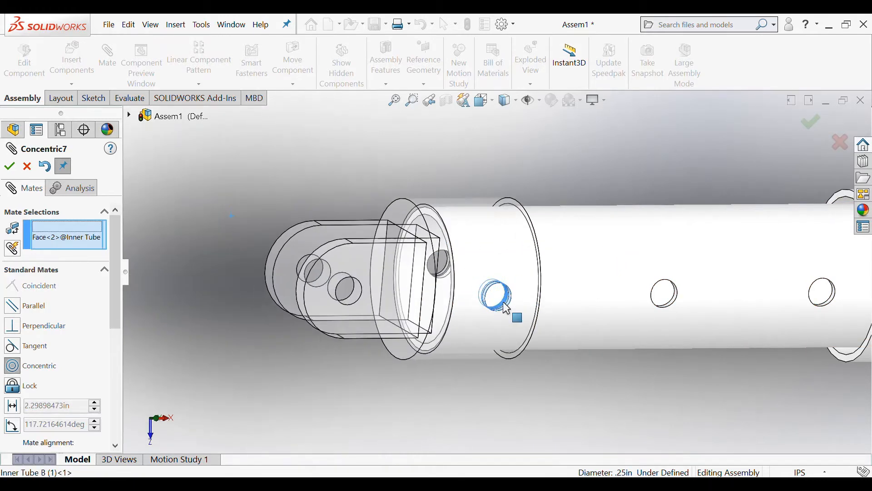
{"action": "left_click", "coordinate": [14, 168]}
Step: Turn the mated Lateral Hinge slightly about the tube axis to test its movement, and finish mating
{"action": "left_click", "coordinate": [462, 301]}
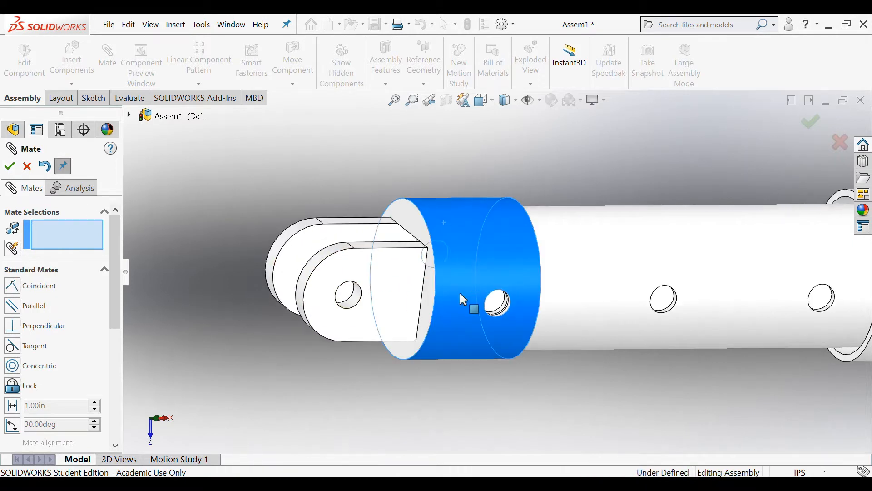
{"action": "left_click_drag", "start_coordinate": [461, 294], "coordinate": [522, 202]}
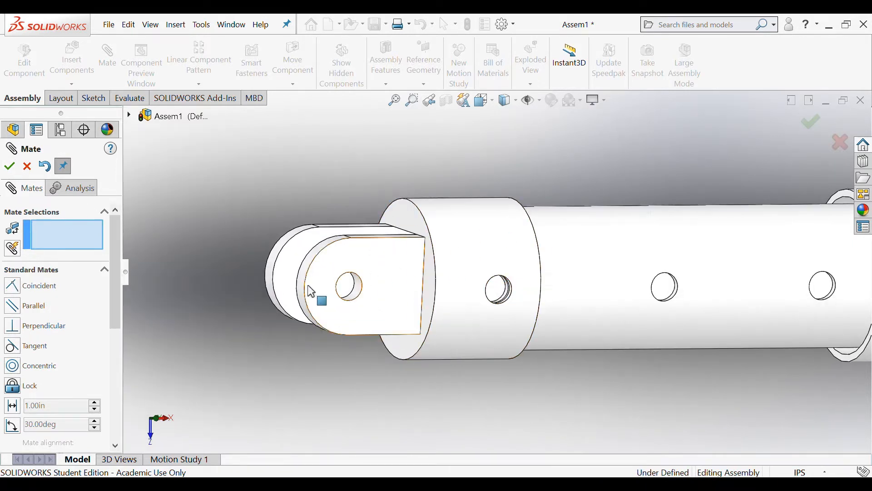
{"action": "left_click", "coordinate": [9, 168]}
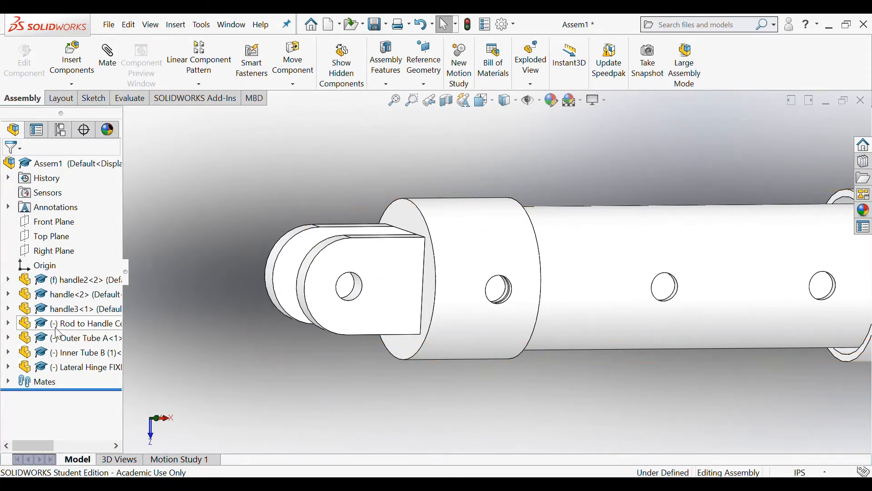
Step: Insert the Lateral Connector [FIXED] part and place it just beyond the Lateral Hinge's forked end
{"action": "scroll", "coordinate": [227, 355], "scroll_direction": "up", "scroll_amount": 3}
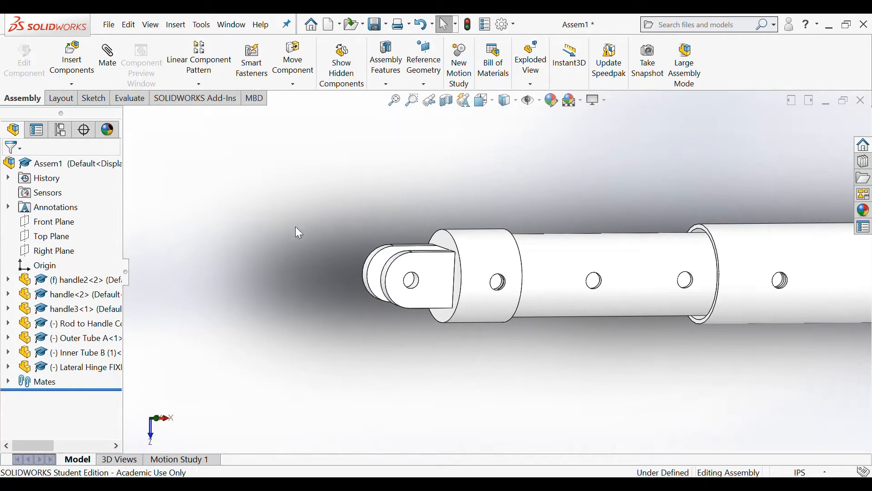
{"action": "left_click", "coordinate": [84, 66]}
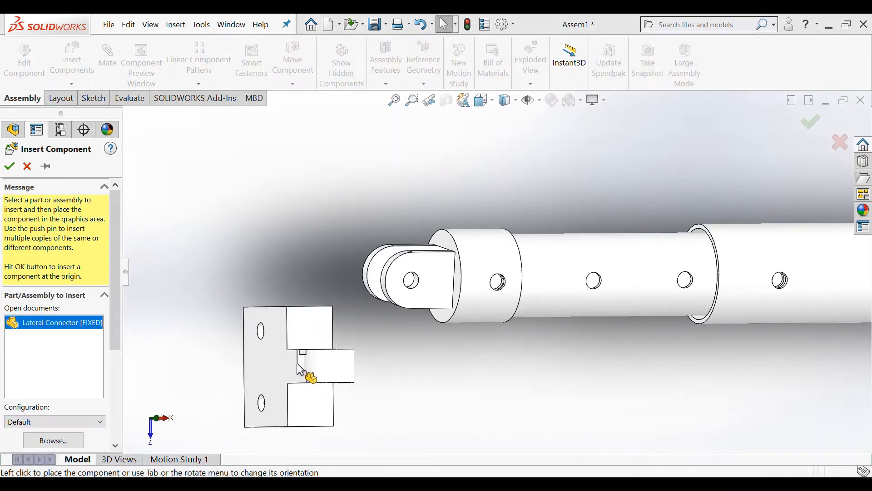
{"action": "left_click", "coordinate": [260, 279]}
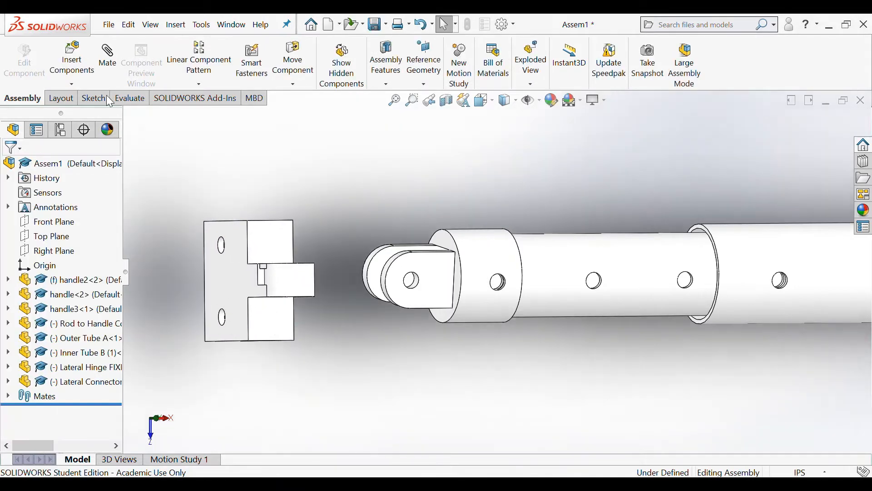
Step: Rotate the Lateral Connector freely until its rounded lug points toward the hinge and its hole faces the same way as the fork holes
{"action": "left_click", "coordinate": [292, 87]}
{"action": "left_click", "coordinate": [293, 119]}
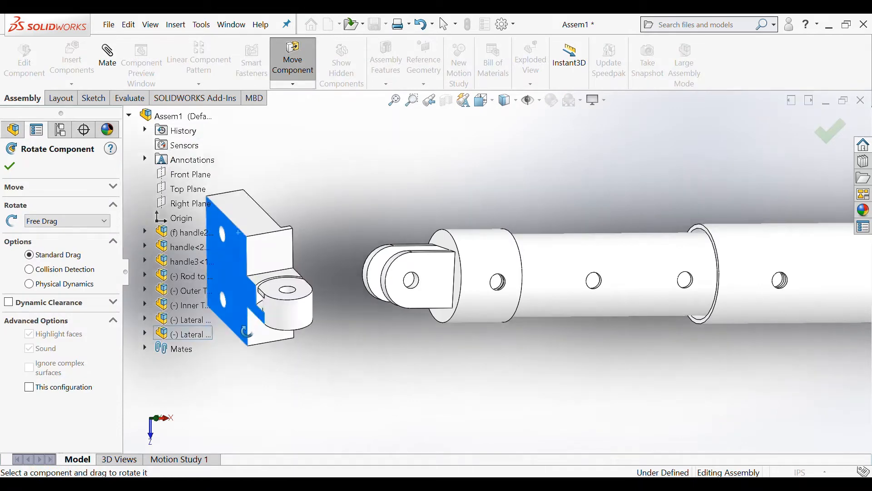
{"action": "mouse_move", "coordinate": [247, 332]}
{"action": "left_mouse_down"}
{"action": "mouse_move", "coordinate": [293, 341]}
{"action": "mouse_move", "coordinate": [335, 370]}
{"action": "mouse_move", "coordinate": [362, 350]}
{"action": "left_mouse_up"}
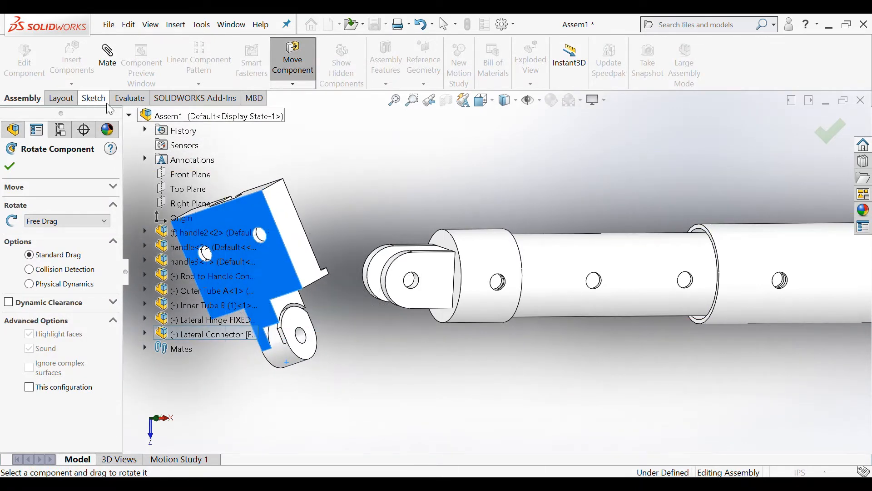
{"action": "left_click", "coordinate": [130, 116]}
{"action": "left_click_drag", "start_coordinate": [242, 216], "coordinate": [259, 325]}
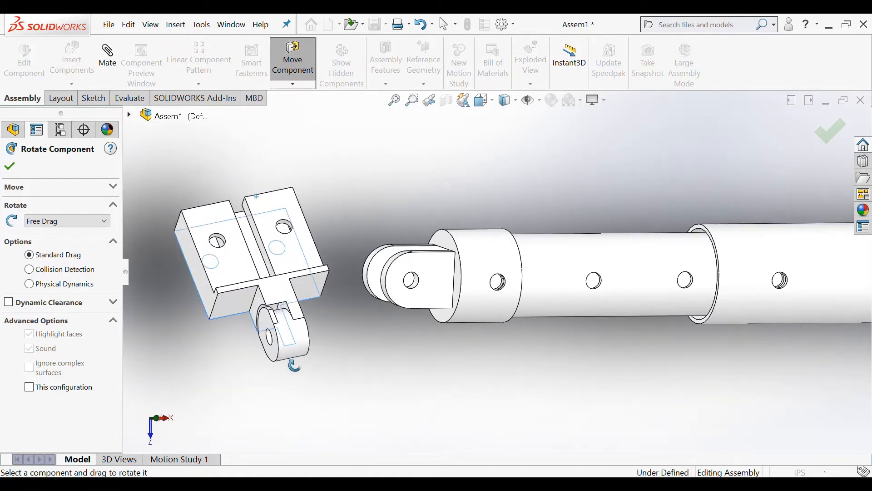
{"action": "left_click_drag", "start_coordinate": [295, 366], "coordinate": [356, 331]}
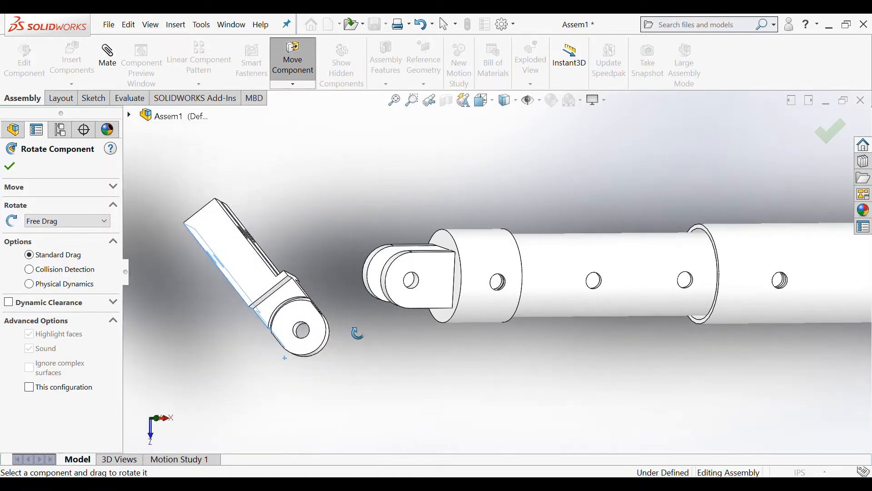
{"action": "left_click", "coordinate": [11, 167]}
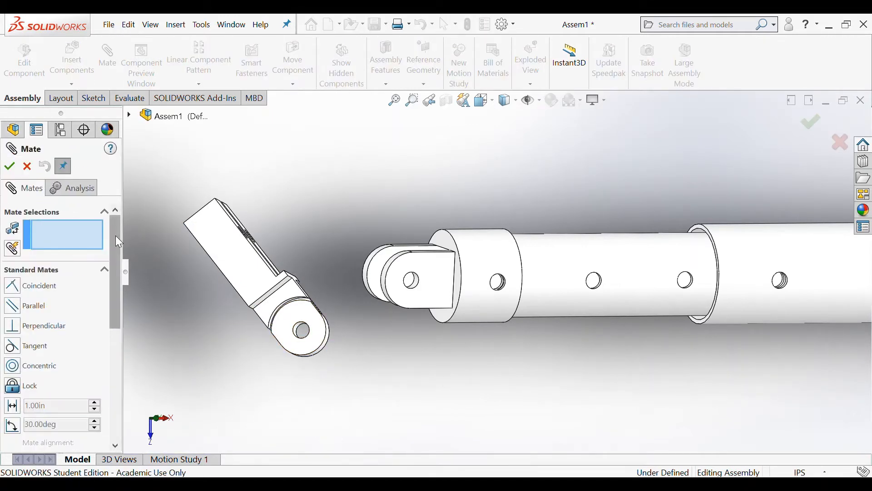
Step: Set up a centered Width mate using the two inner faces of the Lateral Hinge's fork as width selections
{"action": "left_click_drag", "start_coordinate": [115, 235], "coordinate": [116, 256]}
{"action": "left_click", "coordinate": [105, 292]}
{"action": "left_click", "coordinate": [31, 283]}
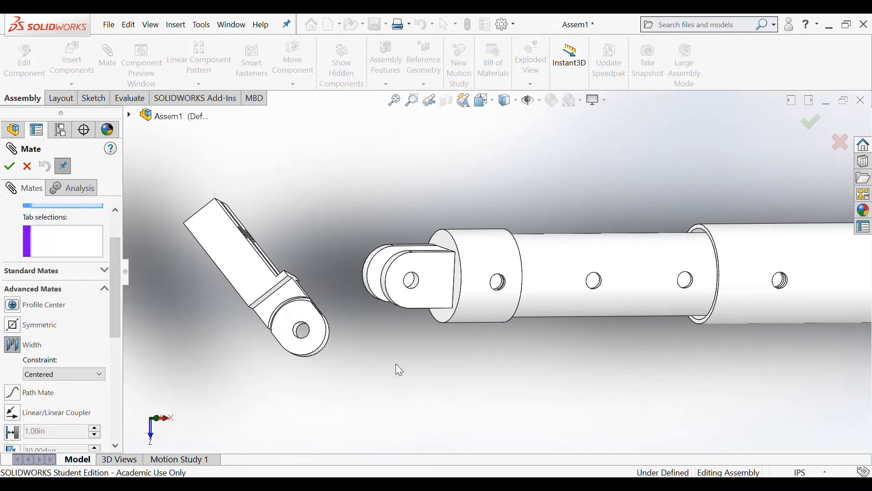
{"action": "middle_click_drag", "start_coordinate": [396, 364], "coordinate": [457, 407]}
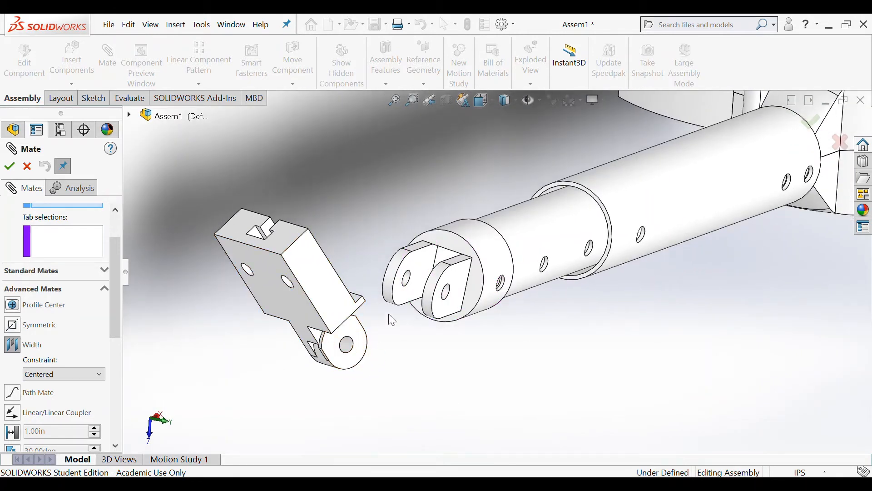
{"action": "left_click", "coordinate": [421, 273]}
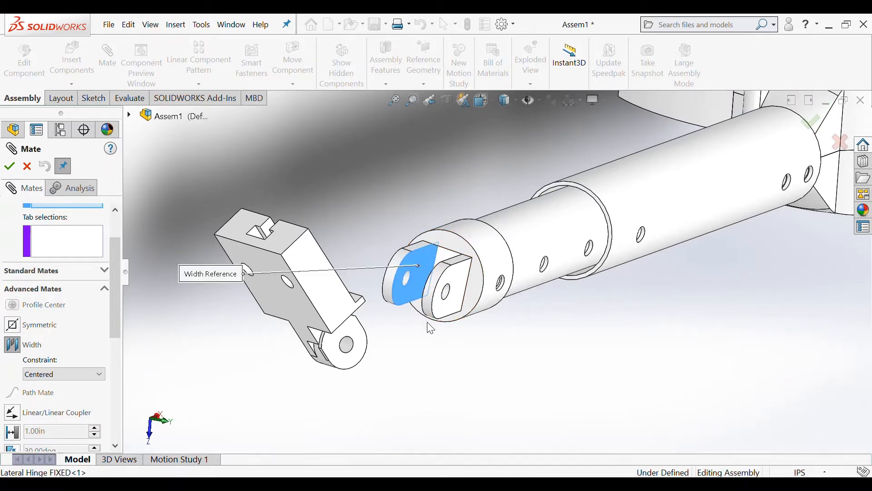
{"action": "middle_click_drag", "start_coordinate": [427, 322], "coordinate": [494, 286]}
{"action": "left_click", "coordinate": [493, 282]}
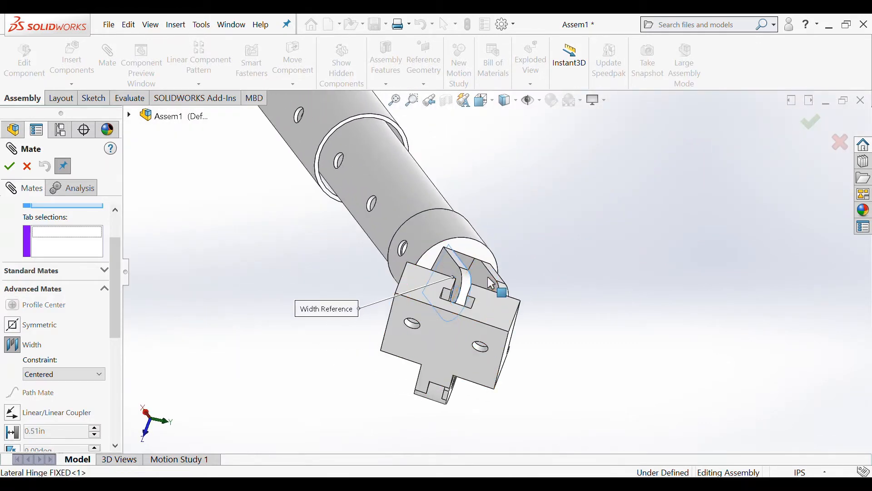
Step: Choose both flat sides of the Lateral Connector's rounded lug as tab selections and apply the Width mate
{"action": "middle_click_drag", "start_coordinate": [560, 342], "coordinate": [510, 337]}
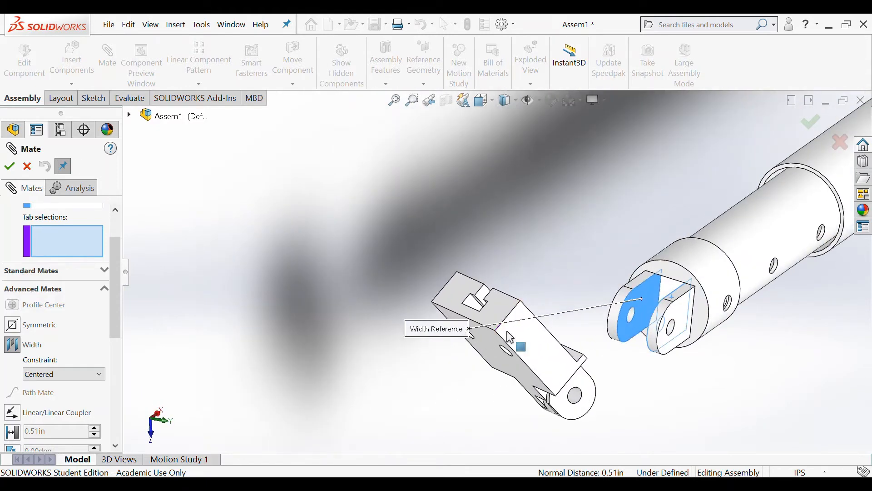
{"action": "left_click", "coordinate": [597, 398]}
{"action": "middle_click_drag", "start_coordinate": [550, 277], "coordinate": [577, 300]}
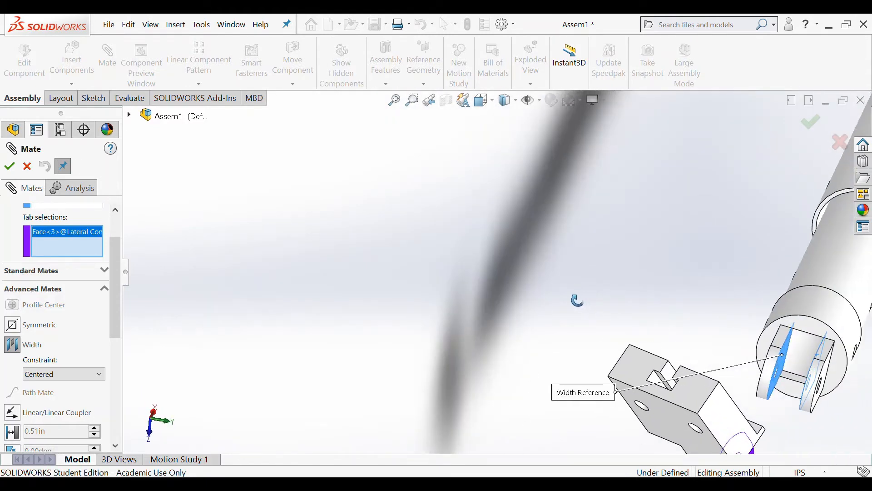
{"action": "scroll", "coordinate": [640, 342], "scroll_direction": "up", "scroll_amount": 2}
{"action": "scroll", "coordinate": [711, 393], "scroll_direction": "down", "scroll_amount": 5}
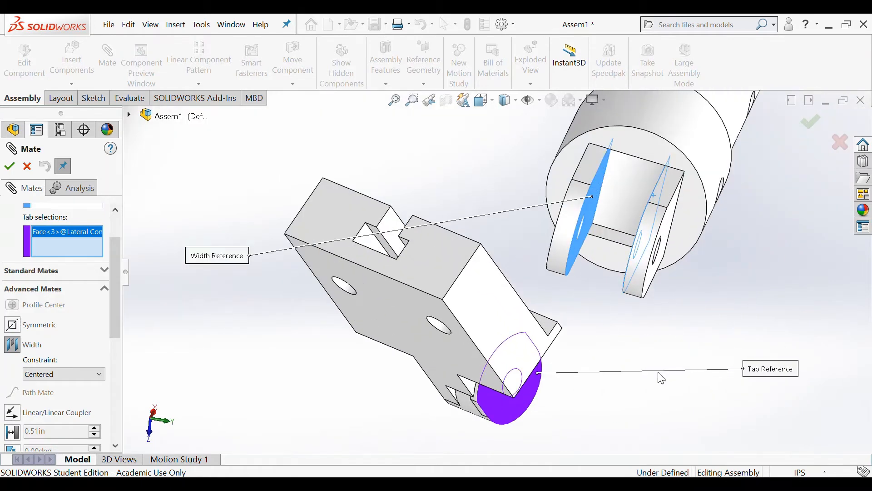
{"action": "middle_click_drag", "start_coordinate": [453, 379], "coordinate": [552, 387]}
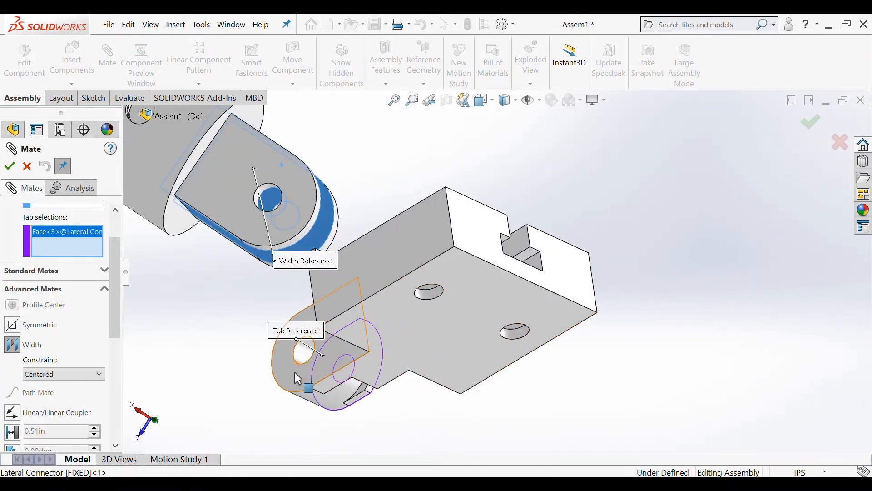
{"action": "left_click", "coordinate": [298, 378]}
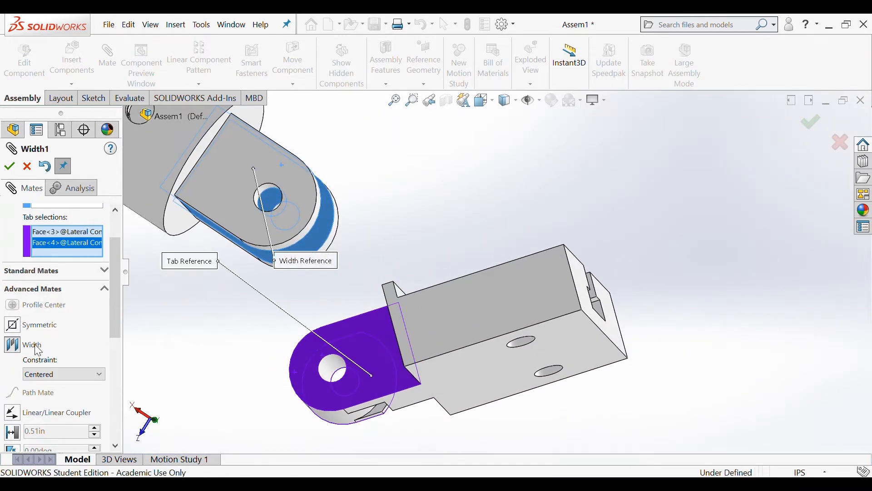
{"action": "left_click", "coordinate": [9, 167]}
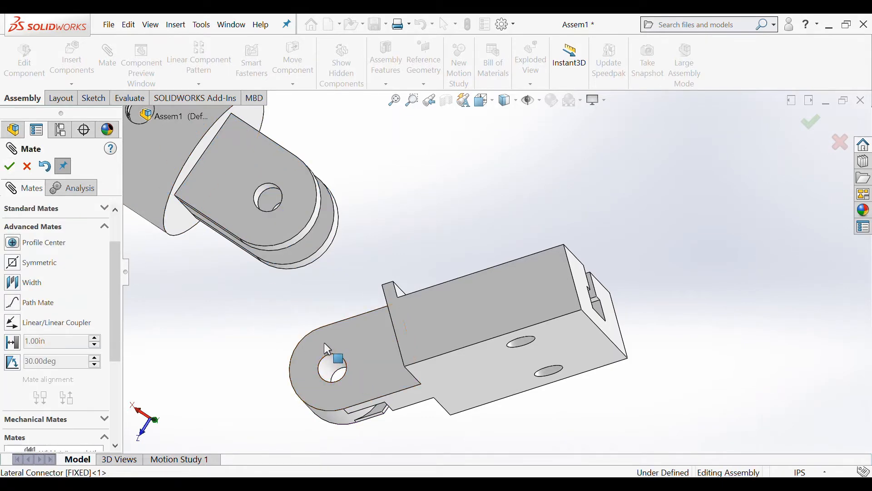
Step: Bring the Lateral Connector's lug close to the fork and mate its hole concentric with the Lateral Hinge's fork hole, then finish mating
{"action": "left_click_drag", "start_coordinate": [324, 342], "coordinate": [285, 217]}
{"action": "middle_click_drag", "start_coordinate": [241, 306], "coordinate": [279, 284]}
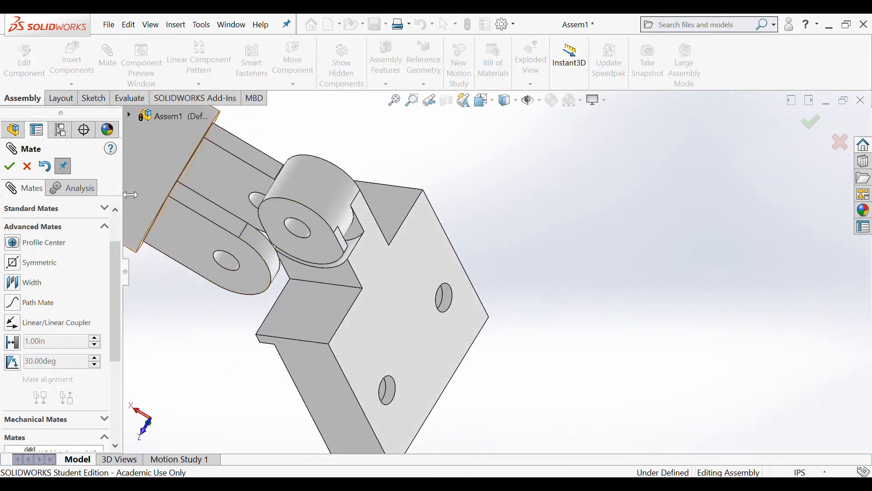
{"action": "scroll", "coordinate": [115, 244], "scroll_direction": "up", "scroll_amount": 2}
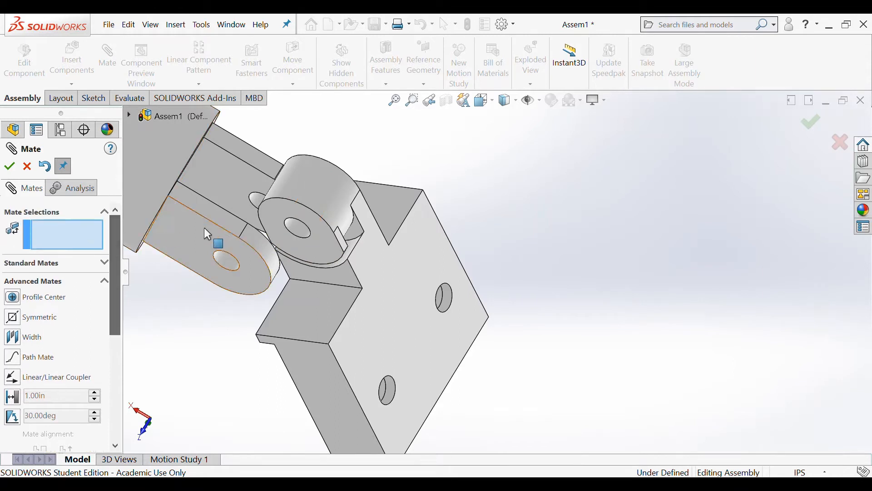
{"action": "left_click", "coordinate": [304, 232]}
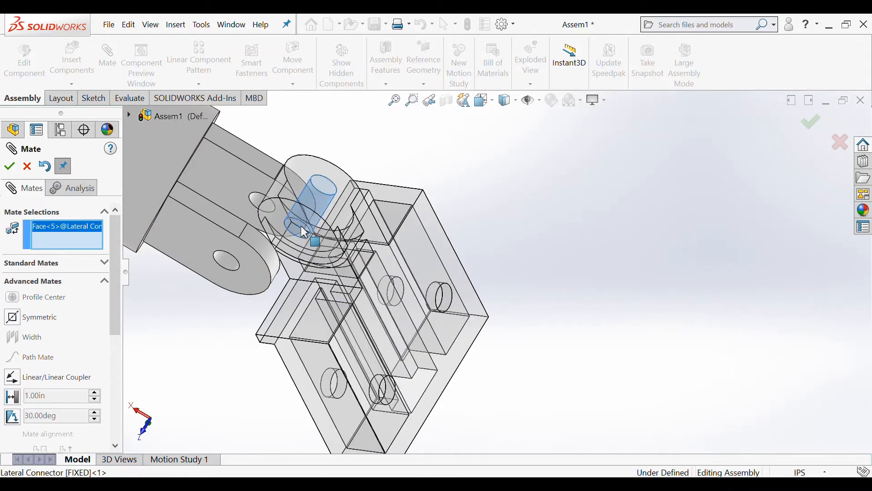
{"action": "left_click", "coordinate": [227, 261]}
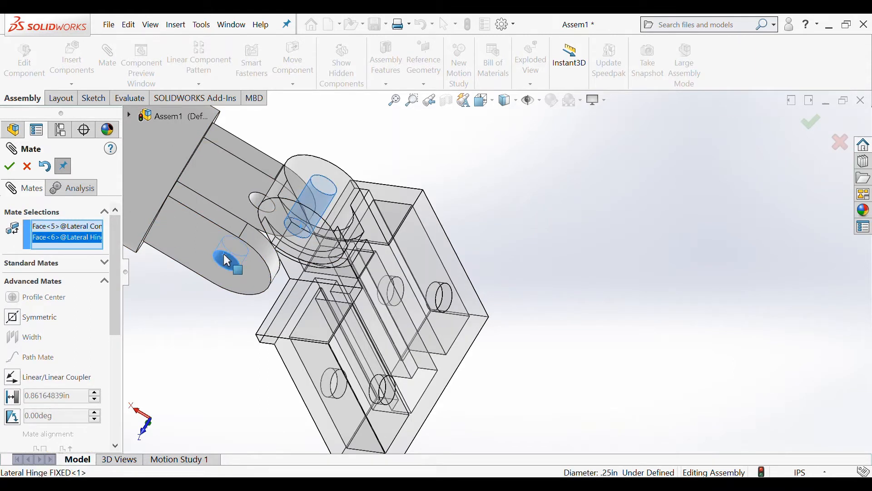
{"action": "left_click", "coordinate": [104, 264]}
{"action": "left_click", "coordinate": [49, 370]}
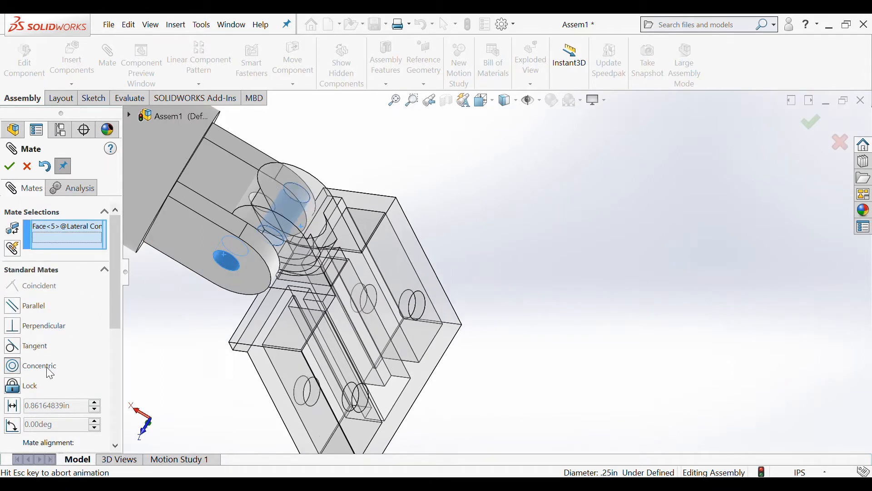
{"action": "left_click", "coordinate": [9, 166]}
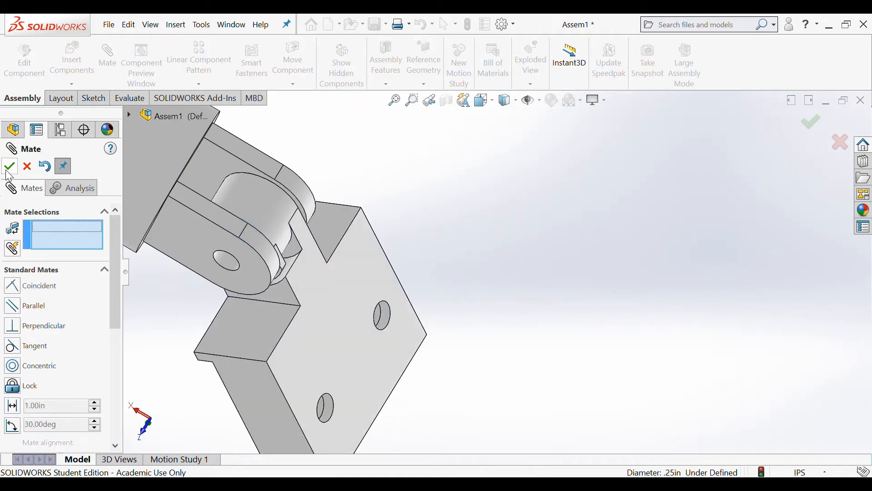
{"action": "left_click", "coordinate": [9, 167]}
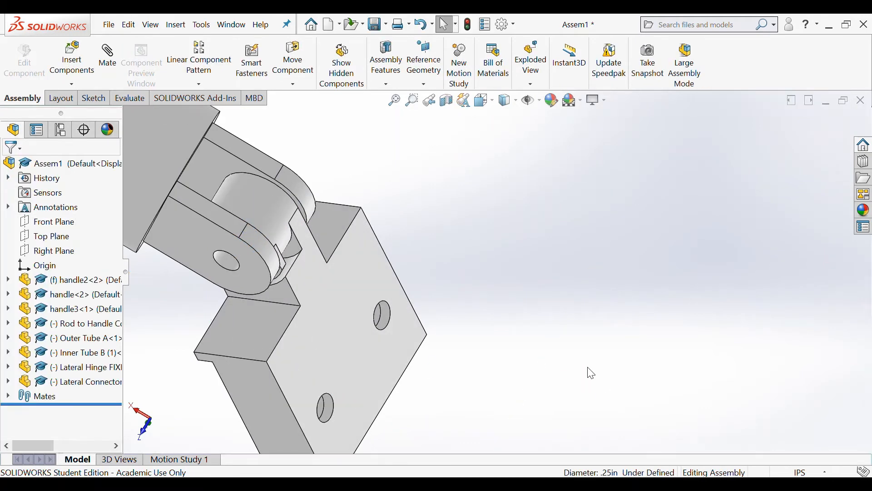
Step: Swing the Lateral Connector about the hinge's hole axis to test its movement
{"action": "scroll", "coordinate": [560, 373], "scroll_direction": "up", "scroll_amount": 2}
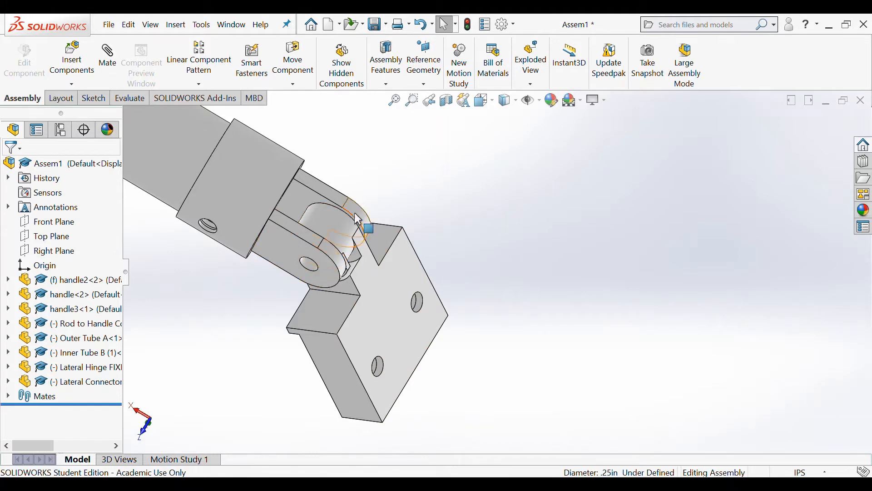
{"action": "middle_click_drag", "start_coordinate": [485, 282], "coordinate": [474, 307]}
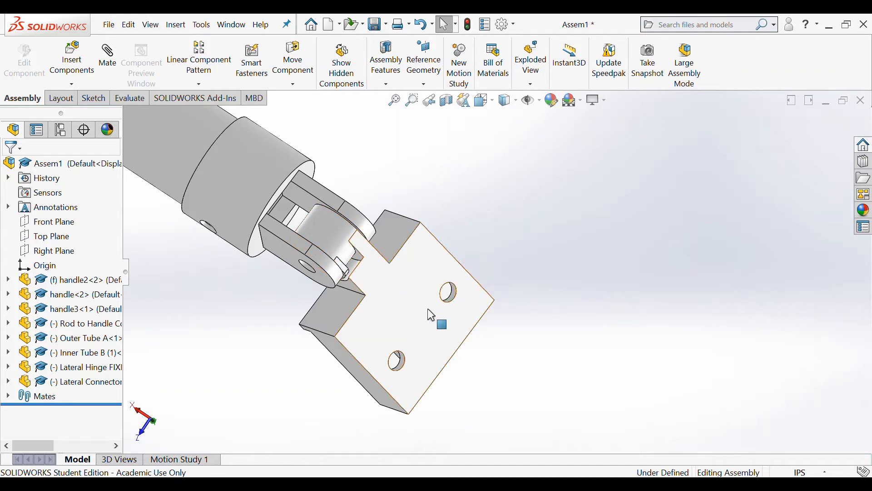
{"action": "middle_click_drag", "start_coordinate": [446, 326], "coordinate": [451, 269]}
{"action": "left_click_drag", "start_coordinate": [452, 350], "coordinate": [489, 237]}
{"action": "left_click", "coordinate": [607, 259]}
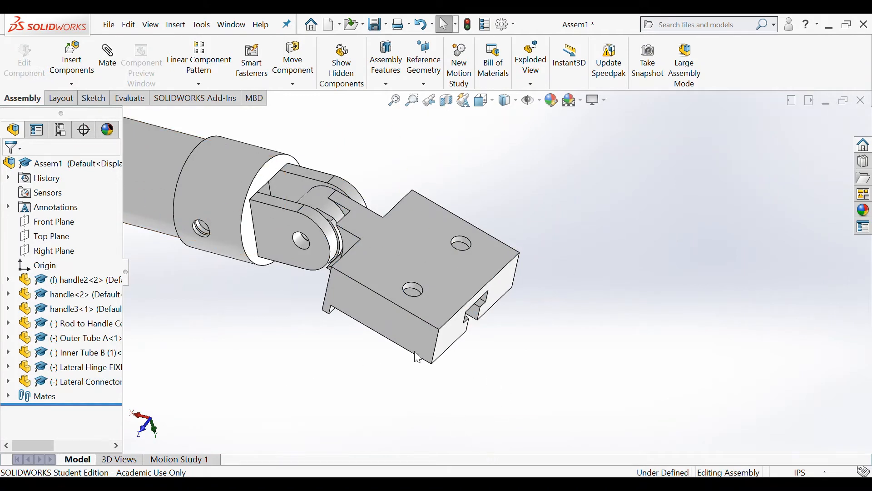
Step: Insert the Attatcgment piece part beyond the Lateral Connector's free end and move it roughly level with the connector
{"action": "left_click", "coordinate": [90, 65]}
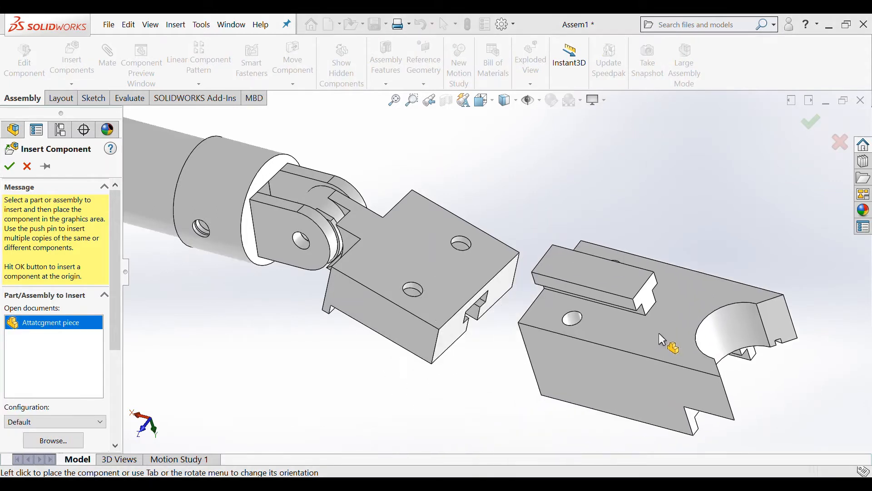
{"action": "left_click", "coordinate": [656, 334]}
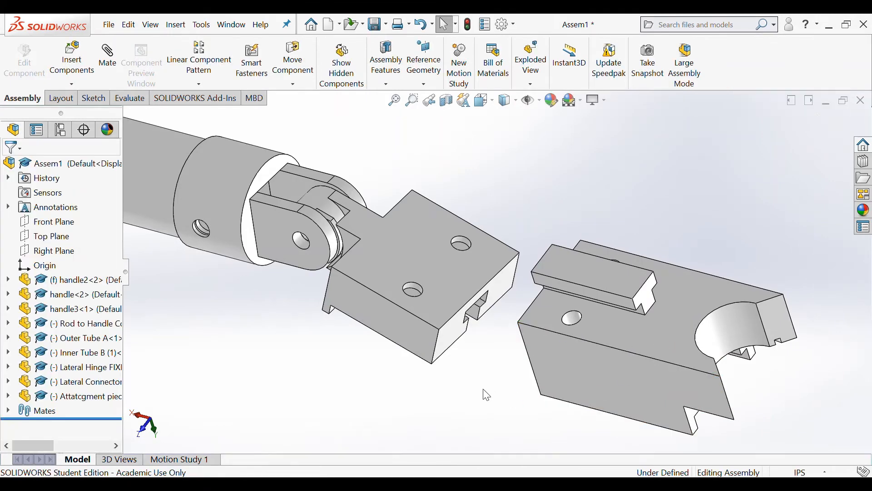
{"action": "middle_click_drag", "start_coordinate": [488, 394], "coordinate": [548, 311]}
{"action": "scroll", "coordinate": [550, 309], "scroll_direction": "down", "scroll_amount": 4}
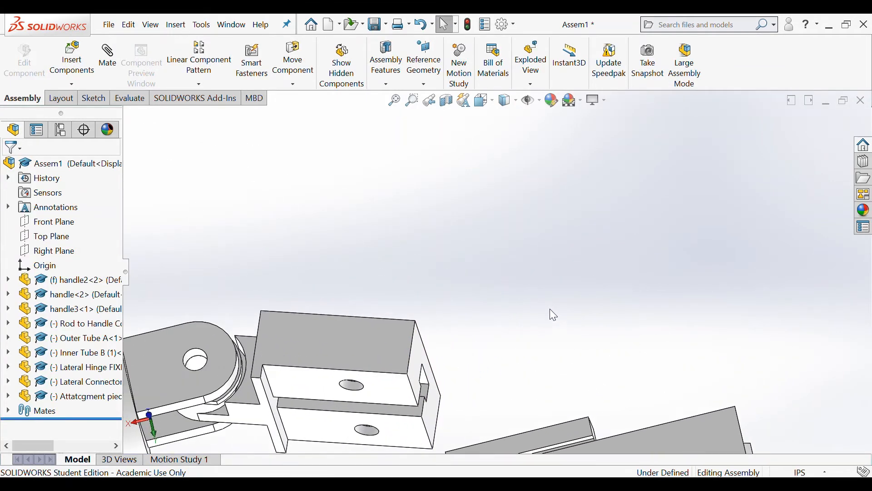
{"action": "scroll", "coordinate": [550, 302], "scroll_direction": "up", "scroll_amount": 5}
{"action": "middle_click_drag", "start_coordinate": [497, 406], "coordinate": [515, 188]}
{"action": "scroll", "coordinate": [514, 288], "scroll_direction": "down", "scroll_amount": 3}
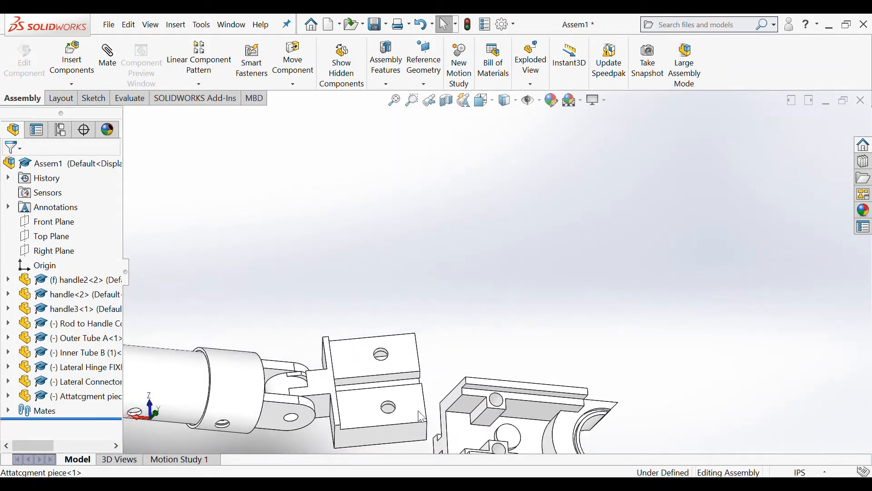
{"action": "left_click_drag", "start_coordinate": [564, 408], "coordinate": [593, 339]}
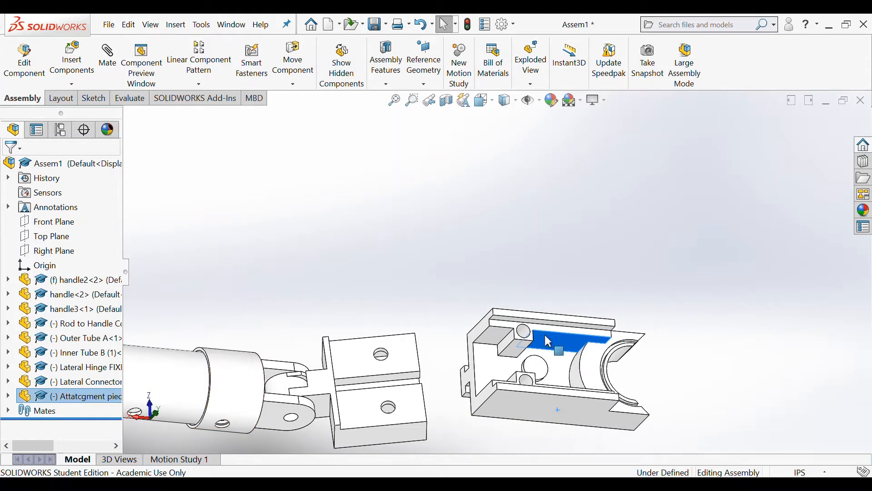
Step: Start a centered Width mate and add one inner side face of the Lateral Connector's T-slot to the width selections
{"action": "middle_click_drag", "start_coordinate": [443, 412], "coordinate": [450, 416]}
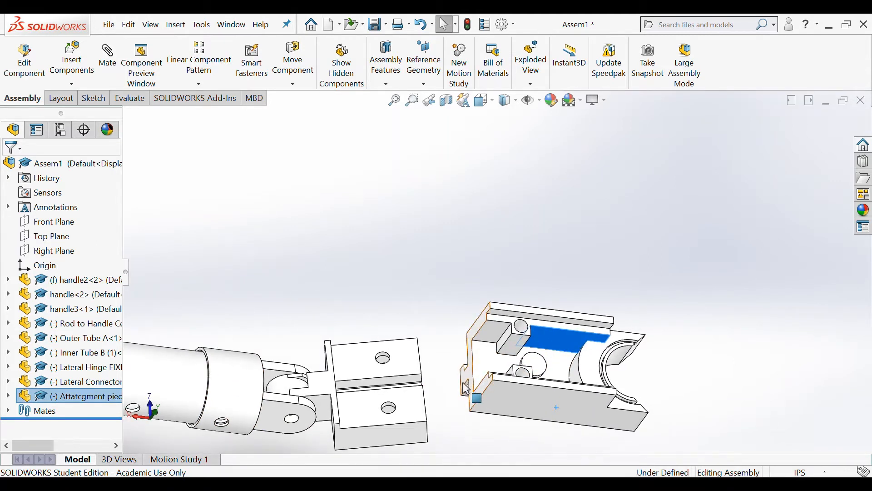
{"action": "middle_click_drag", "start_coordinate": [450, 399], "coordinate": [463, 405]}
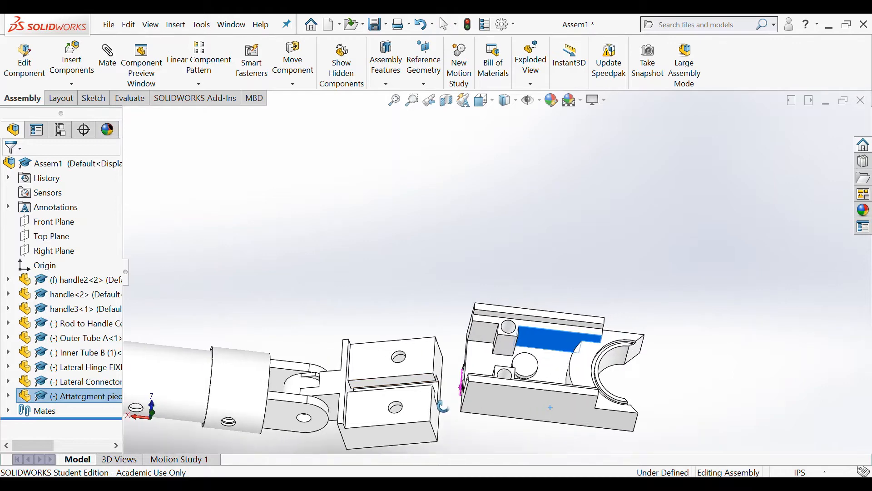
{"action": "left_click", "coordinate": [108, 58]}
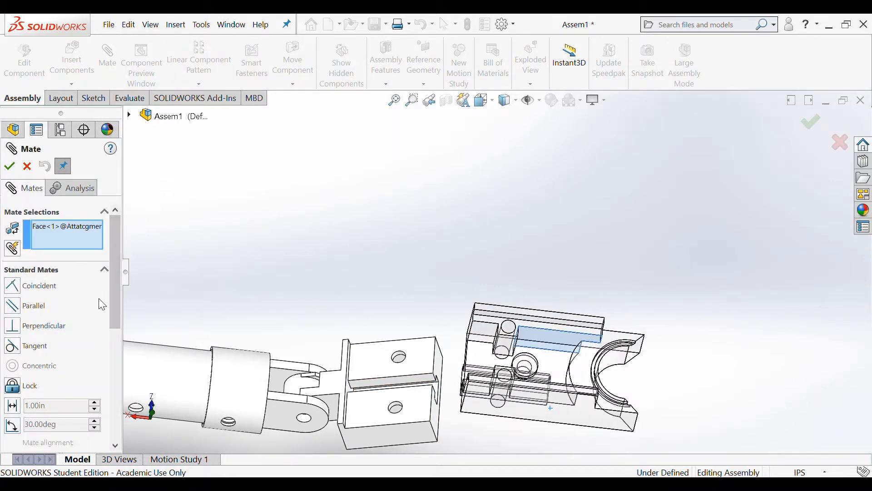
{"action": "left_click_drag", "start_coordinate": [116, 272], "coordinate": [71, 285]}
{"action": "left_click", "coordinate": [104, 339]}
{"action": "left_click", "coordinate": [36, 297]}
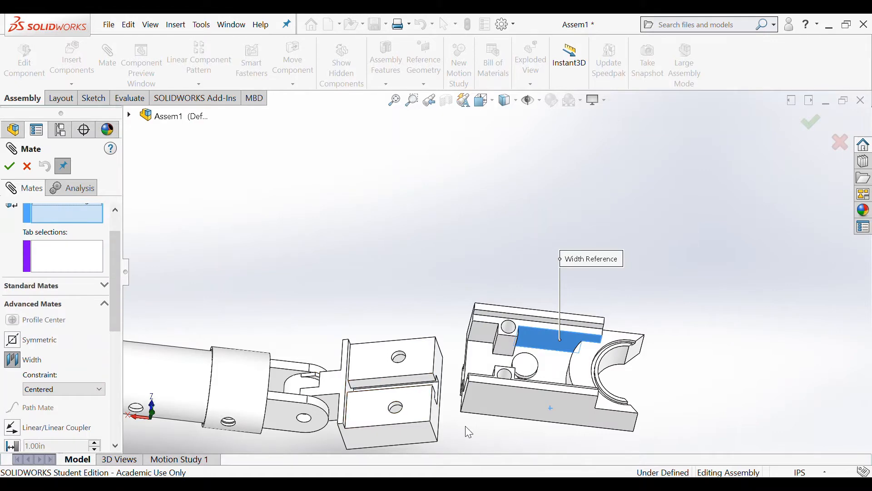
{"action": "scroll", "coordinate": [455, 414], "scroll_direction": "down", "scroll_amount": 5}
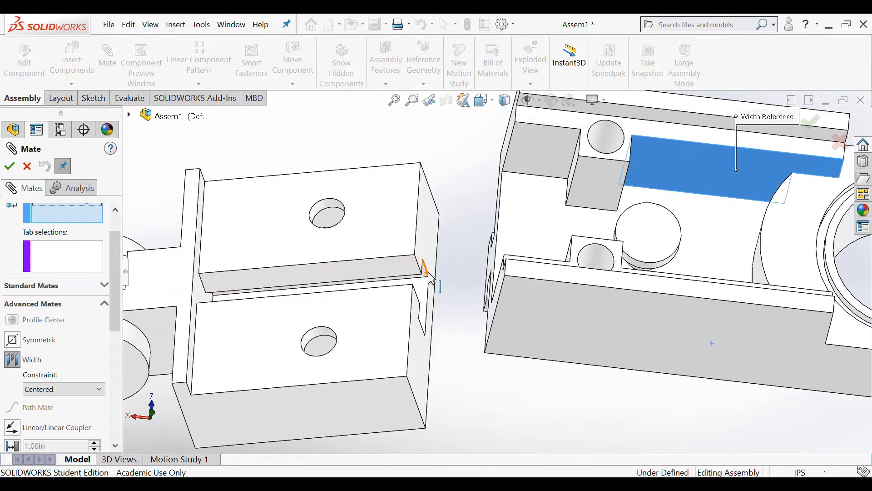
{"action": "left_click", "coordinate": [428, 279]}
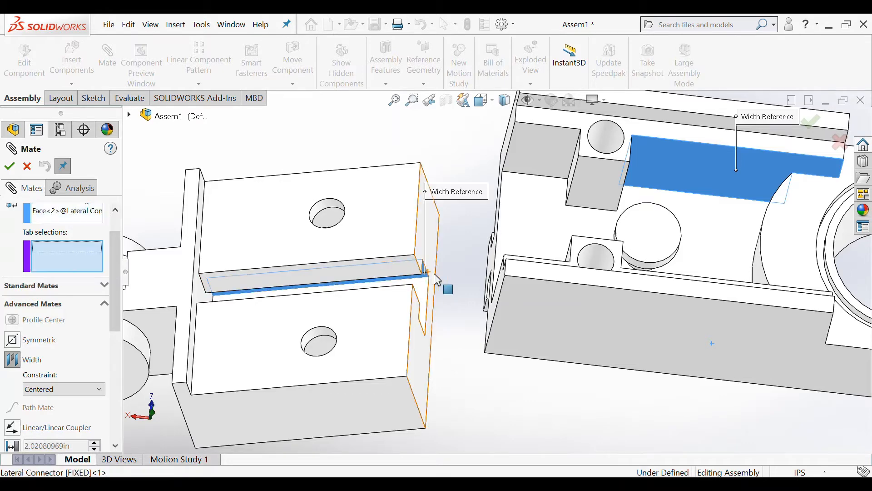
Step: Remove the stray Attatcgment piece face from the width selections, keeping only the Lateral Connector's slot face
{"action": "middle_click_drag", "start_coordinate": [453, 294], "coordinate": [411, 381]}
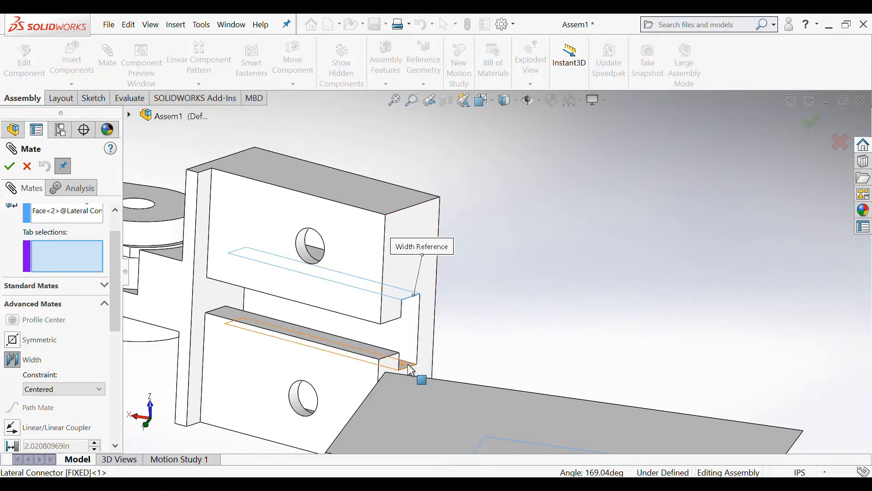
{"action": "scroll", "coordinate": [411, 370], "scroll_direction": "down", "scroll_amount": 4}
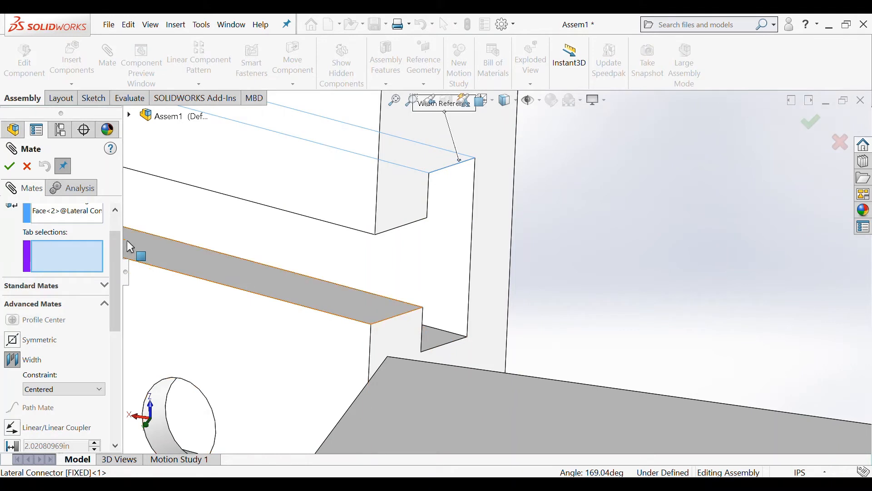
{"action": "scroll", "coordinate": [116, 258], "scroll_direction": "up", "scroll_amount": 2}
{"action": "left_click", "coordinate": [93, 246]}
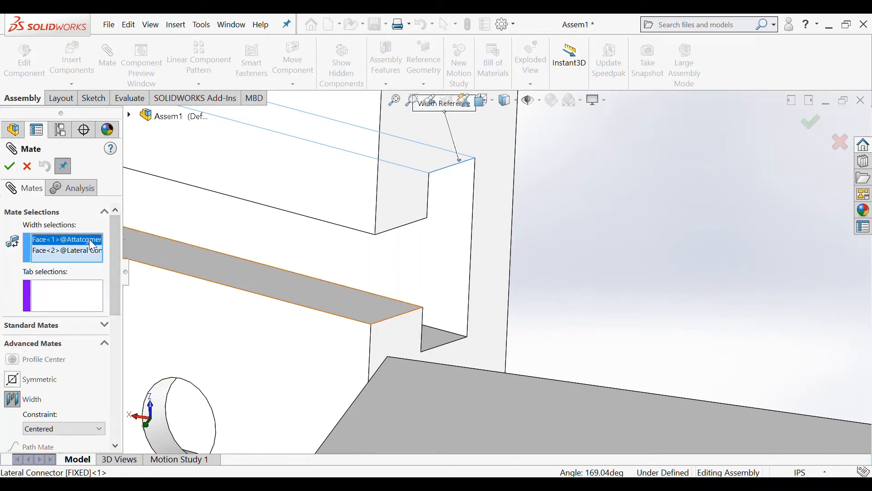
{"action": "key", "text": "Delete"}
{"action": "left_click", "coordinate": [81, 239]}
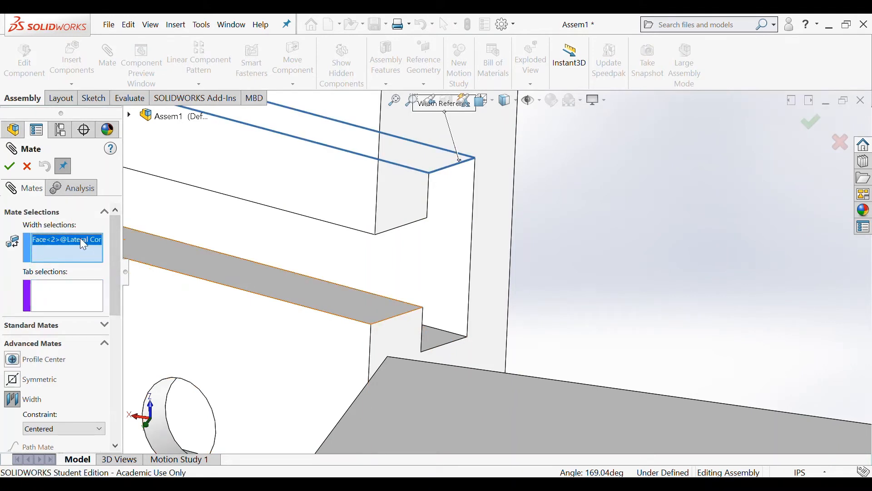
Step: Clear the width selections and choose the two opposing inner side faces of the Lateral Connector's T-slot as width references
{"action": "key", "text": "Delete"}
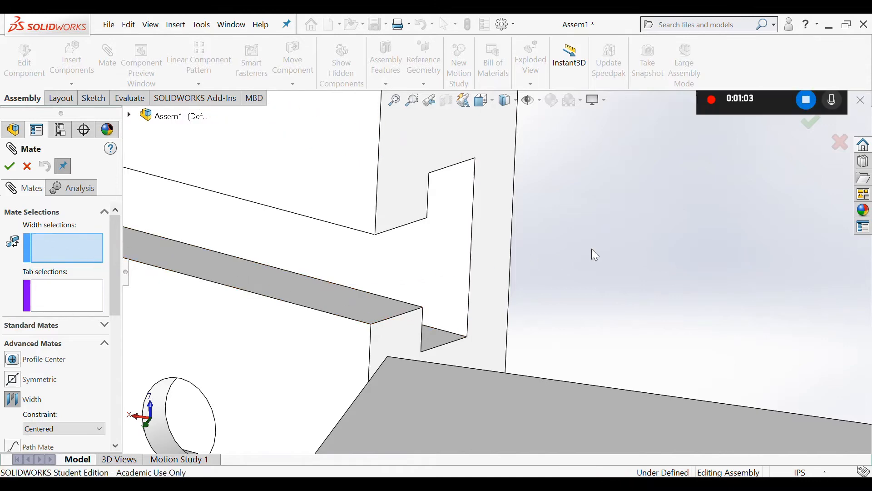
{"action": "middle_click_drag", "start_coordinate": [591, 249], "coordinate": [581, 224]}
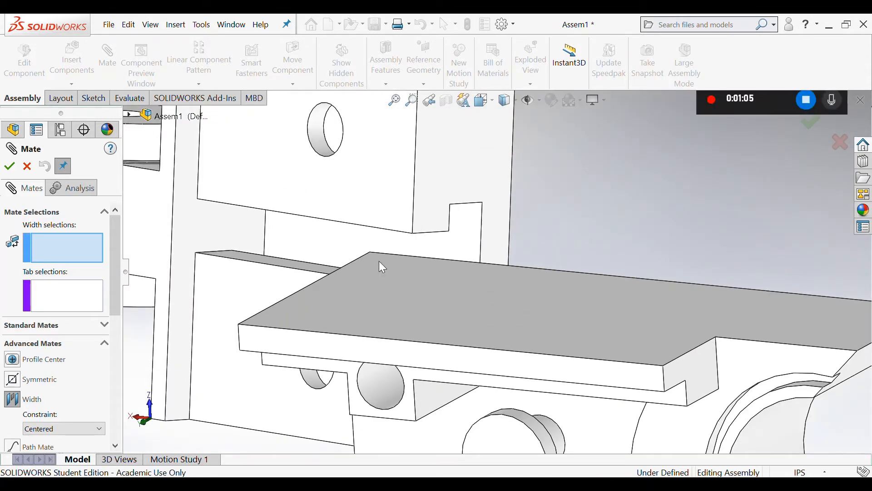
{"action": "middle_click_drag", "start_coordinate": [379, 261], "coordinate": [420, 185]}
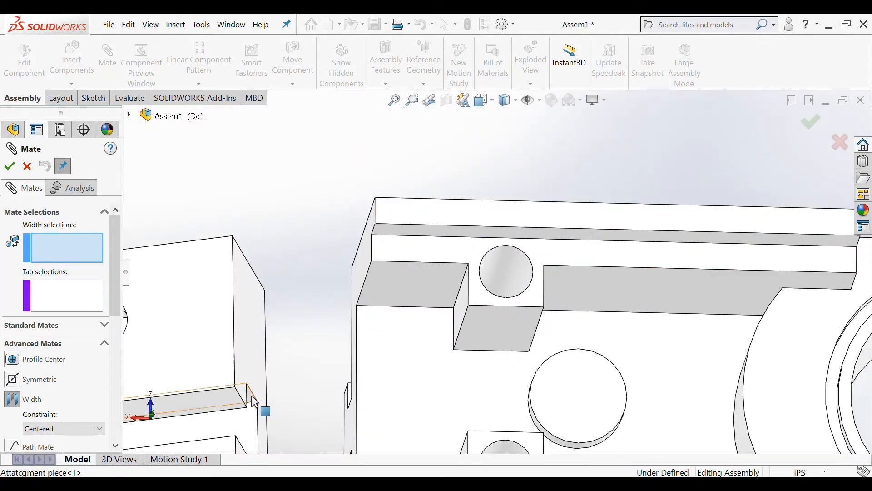
{"action": "left_click", "coordinate": [252, 394]}
{"action": "mouse_move", "coordinate": [278, 359]}
{"action": "middle_mouse_down"}
{"action": "mouse_move", "coordinate": [286, 387]}
{"action": "mouse_move", "coordinate": [275, 369]}
{"action": "middle_mouse_up"}
{"action": "scroll", "coordinate": [276, 369], "scroll_direction": "down", "scroll_amount": 2}
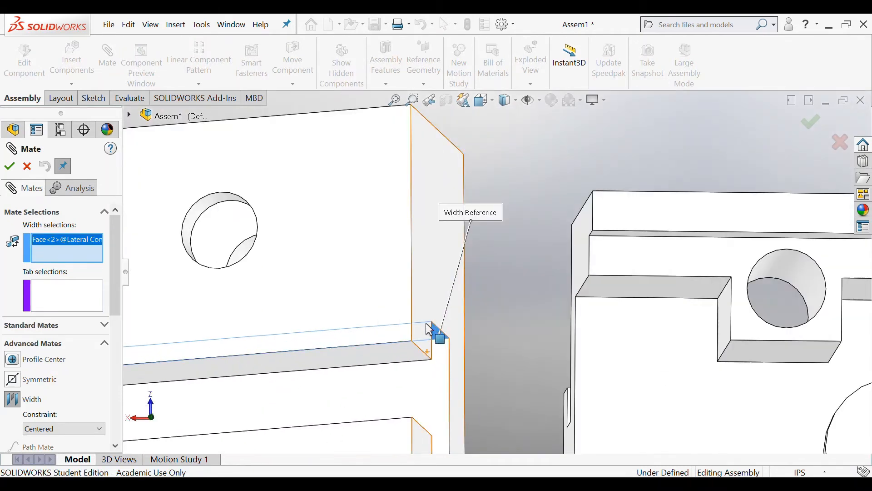
{"action": "scroll", "coordinate": [407, 406], "scroll_direction": "up", "scroll_amount": 2}
{"action": "middle_click_drag", "start_coordinate": [406, 405], "coordinate": [462, 399]}
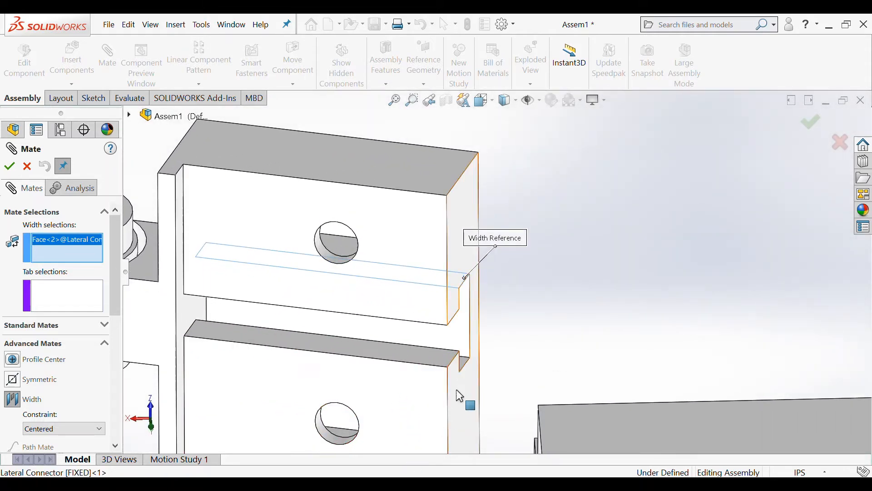
{"action": "left_click", "coordinate": [464, 361]}
{"action": "middle_click_drag", "start_coordinate": [514, 352], "coordinate": [438, 296]}
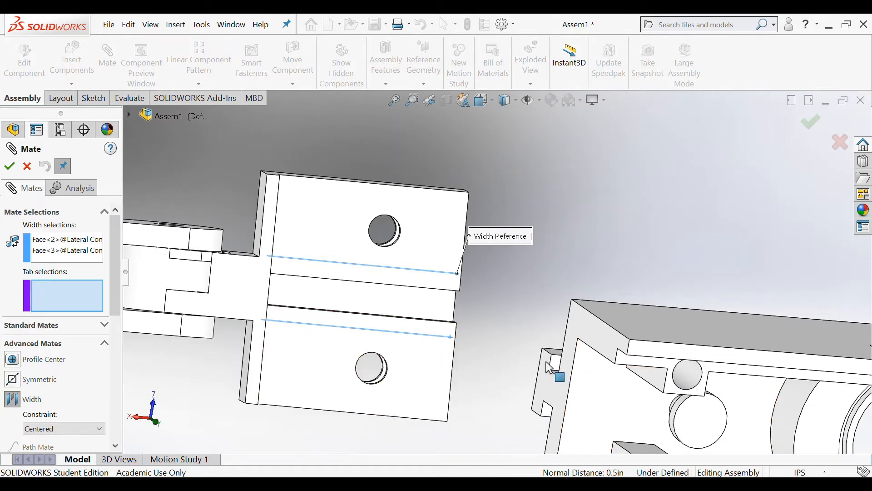
Step: Add the two opposite outer side faces of the Attatcgment piece's T-rail as tab references and finish the centered Width mate
{"action": "left_click", "coordinate": [560, 358]}
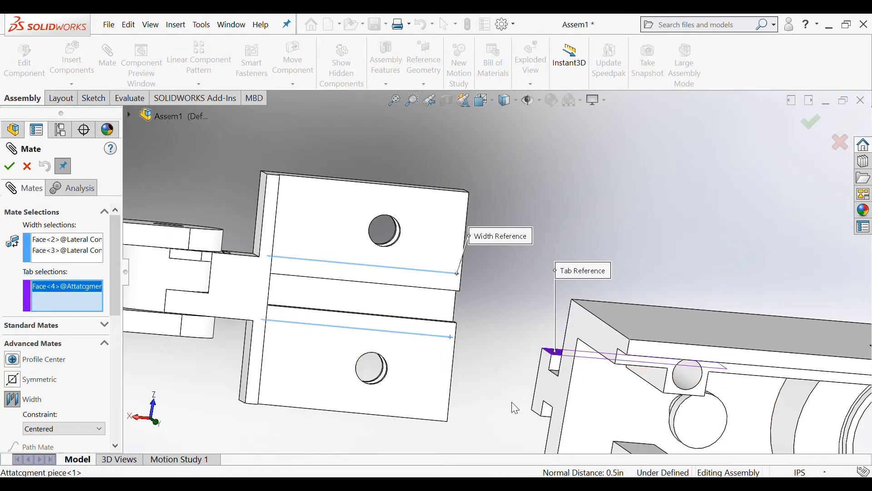
{"action": "middle_click_drag", "start_coordinate": [512, 403], "coordinate": [568, 393]}
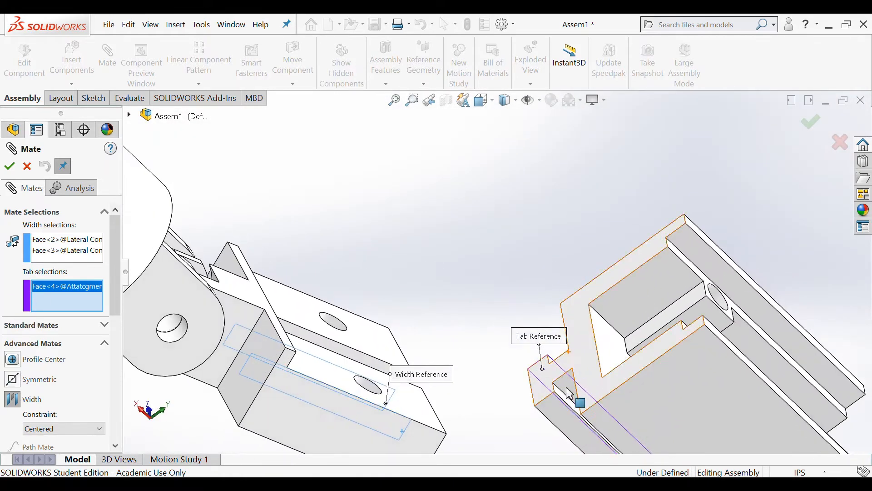
{"action": "left_click", "coordinate": [550, 414]}
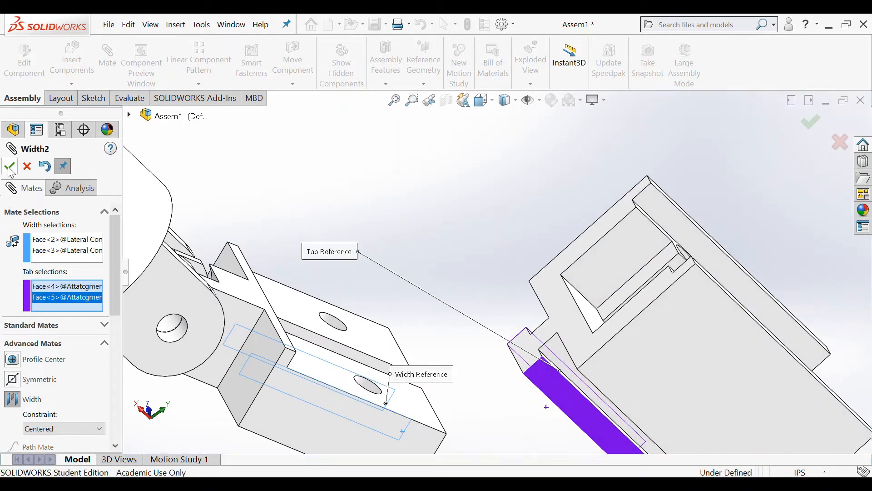
{"action": "left_click", "coordinate": [10, 170]}
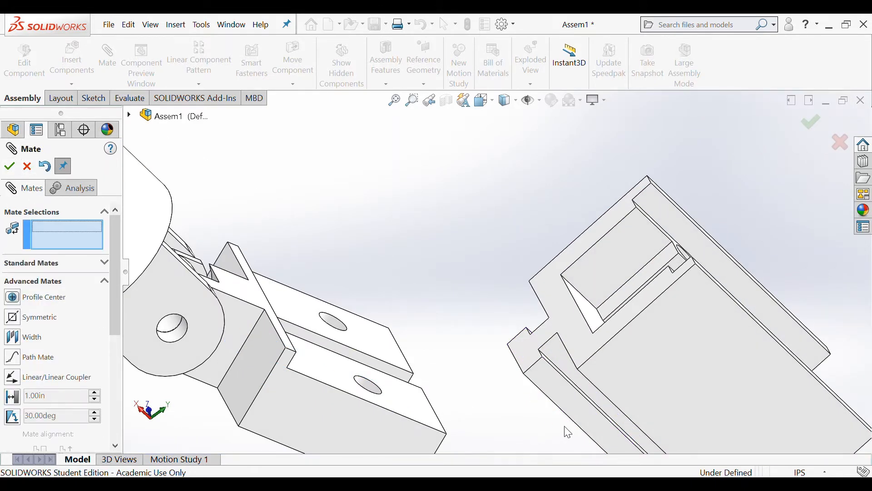
{"action": "middle_click_drag", "start_coordinate": [547, 418], "coordinate": [521, 422]}
{"action": "scroll", "coordinate": [522, 424], "scroll_direction": "up", "scroll_amount": 2}
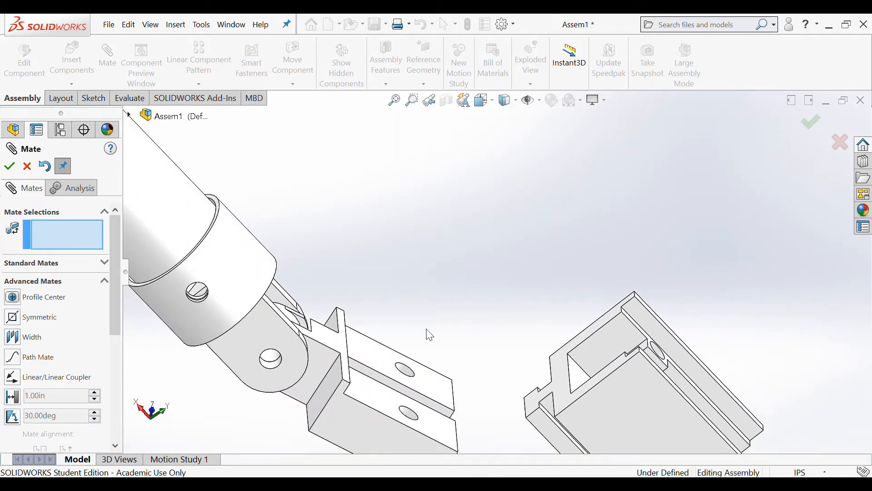
{"action": "left_click", "coordinate": [10, 167]}
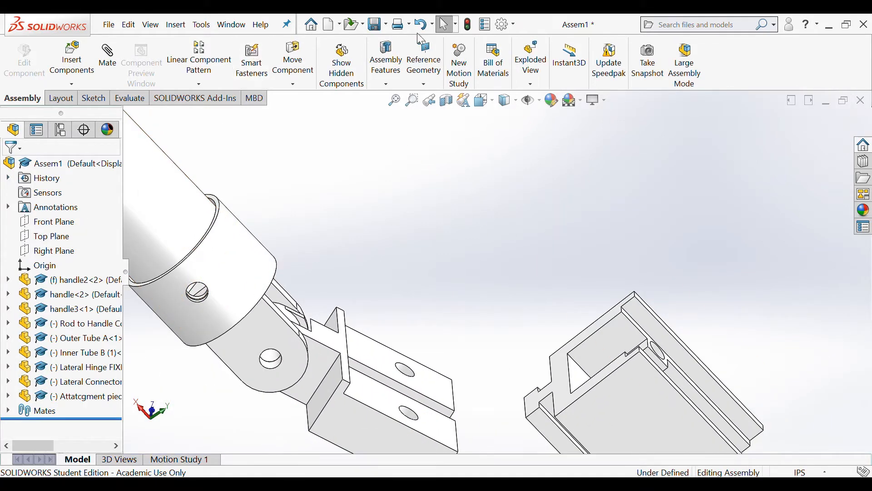
Step: Create a reference plane on the floor face of the Lateral Connector's T-slot with an offset of 0 in
{"action": "left_click", "coordinate": [428, 87]}
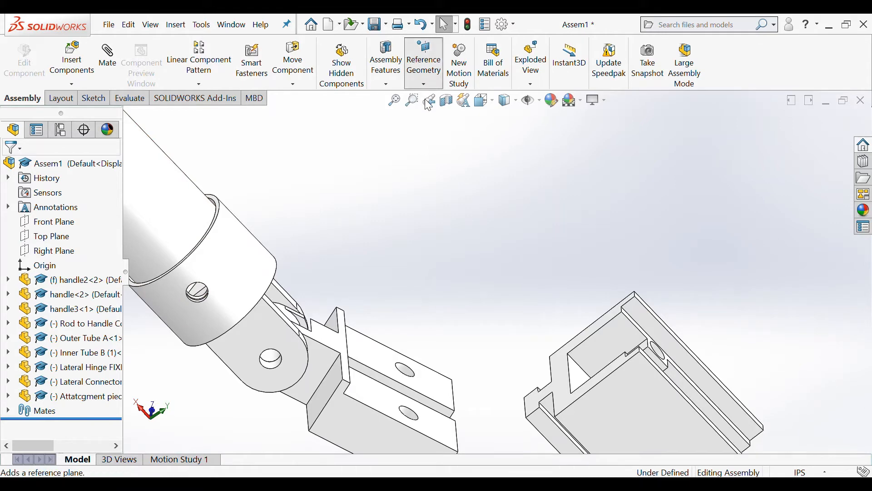
{"action": "left_click", "coordinate": [429, 105]}
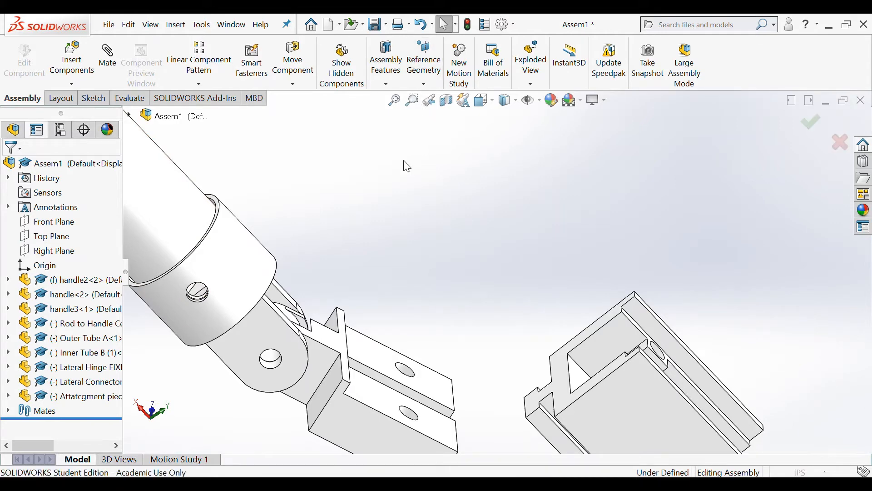
{"action": "scroll", "coordinate": [502, 344], "scroll_direction": "down", "scroll_amount": 5}
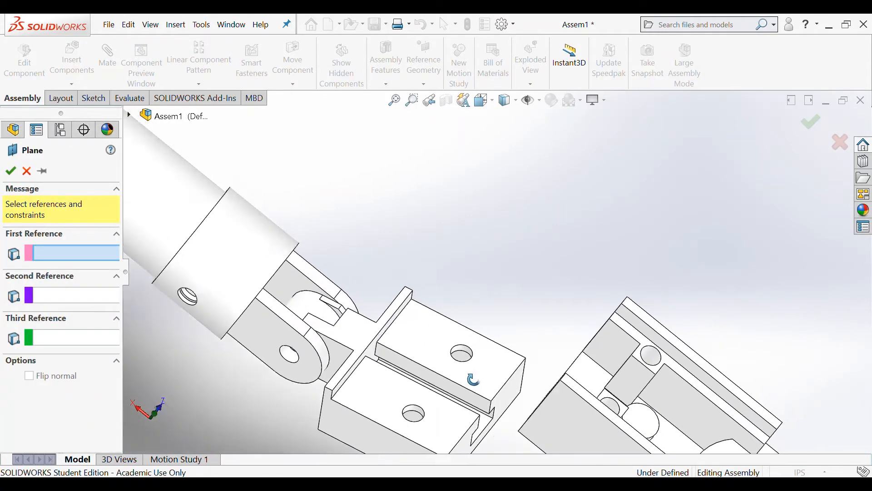
{"action": "left_click", "coordinate": [432, 415]}
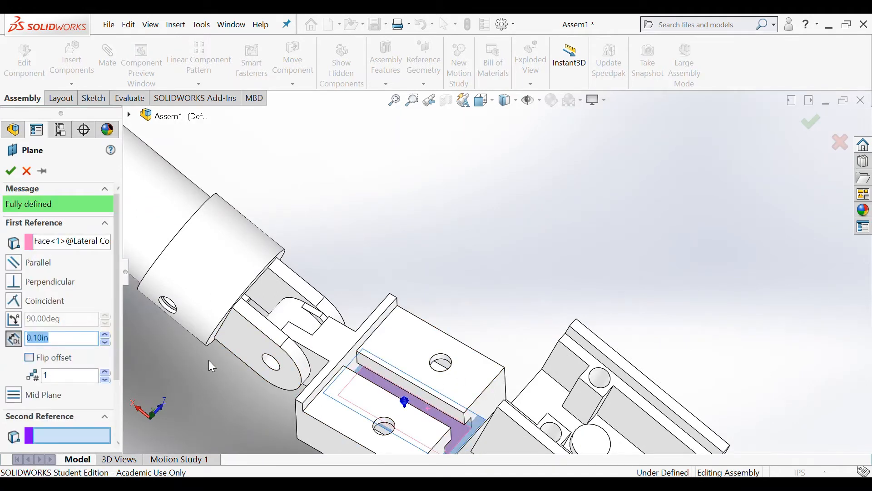
{"action": "left_click_drag", "start_coordinate": [65, 347], "coordinate": [40, 353]}
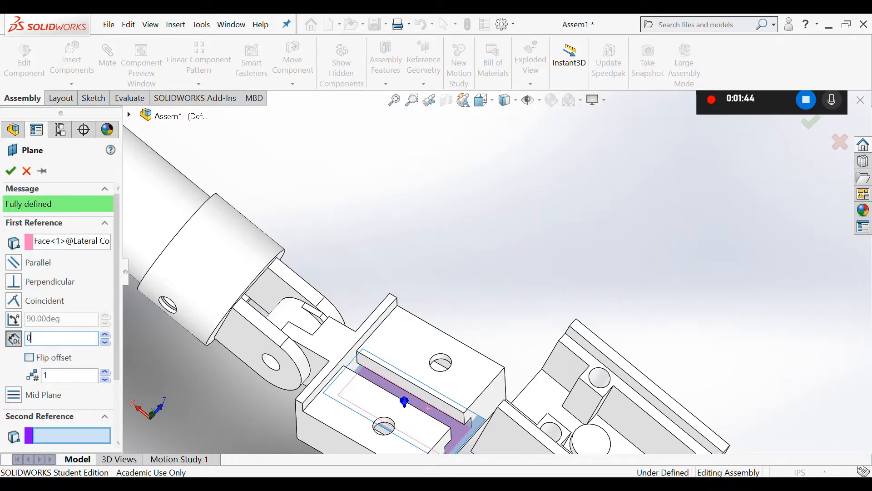
{"action": "key", "text": "Return"}
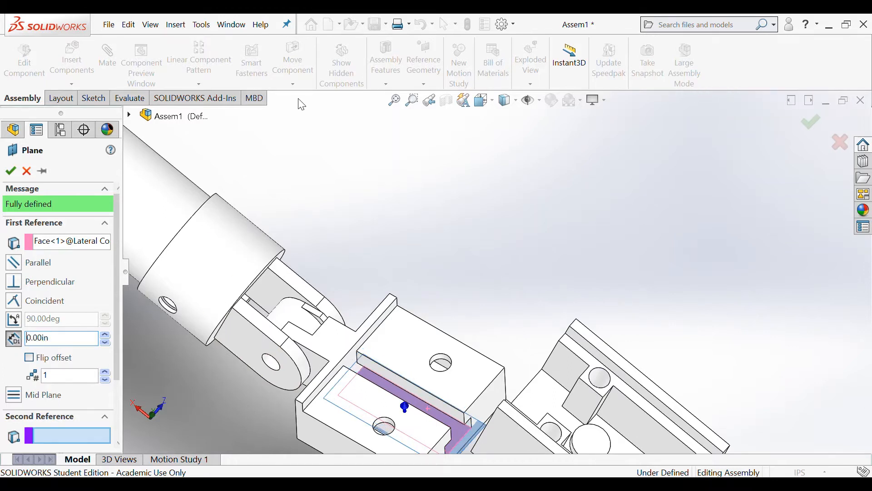
{"action": "left_click", "coordinate": [11, 171]}
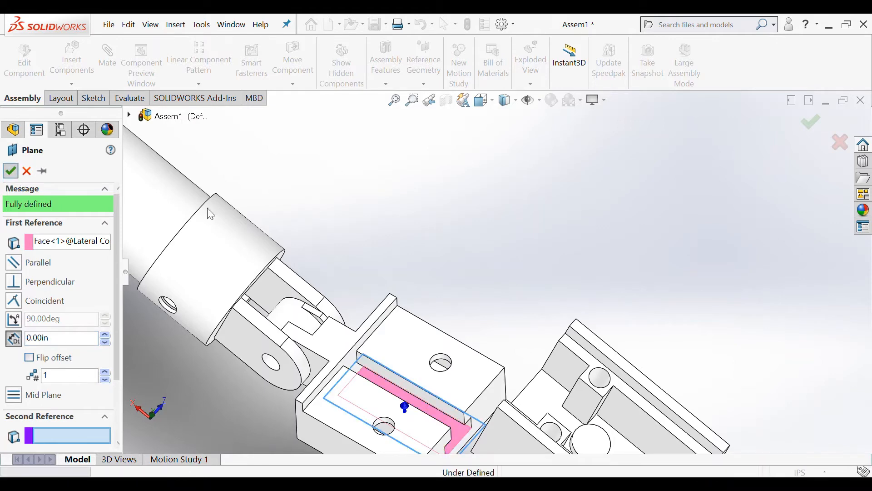
Step: Stretch the new reference plane's outline out past the Lateral Connector's free end
{"action": "scroll", "coordinate": [459, 419], "scroll_direction": "up", "scroll_amount": 2}
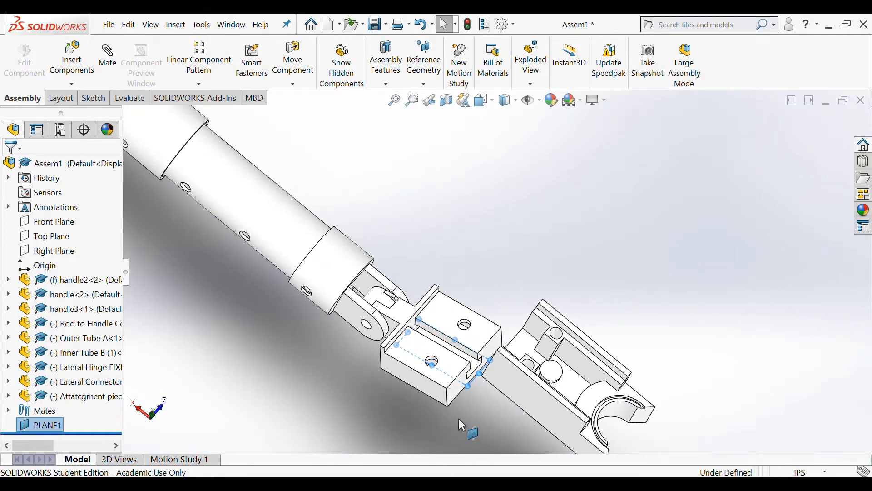
{"action": "left_click_drag", "start_coordinate": [478, 397], "coordinate": [567, 408]}
{"action": "left_click", "coordinate": [652, 276]}
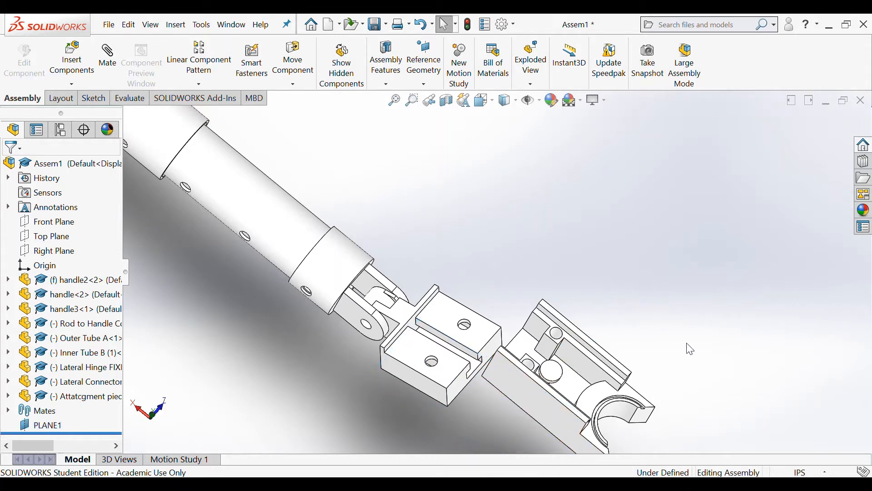
Step: Add a Coincident mate between the outer face of the Attatcgment piece's T-rail and the new reference plane
{"action": "middle_click_drag", "start_coordinate": [686, 343], "coordinate": [709, 328]}
{"action": "left_click", "coordinate": [115, 49]}
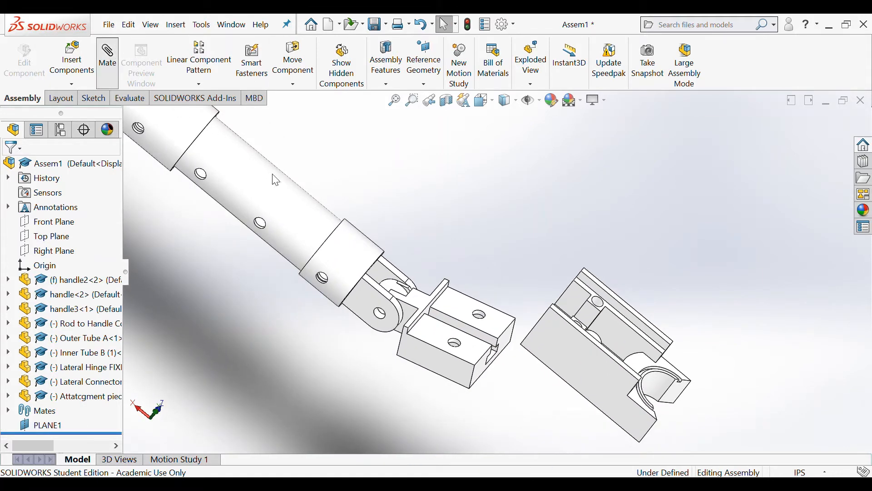
{"action": "middle_click_drag", "start_coordinate": [522, 413], "coordinate": [556, 361]}
{"action": "left_click", "coordinate": [530, 369]}
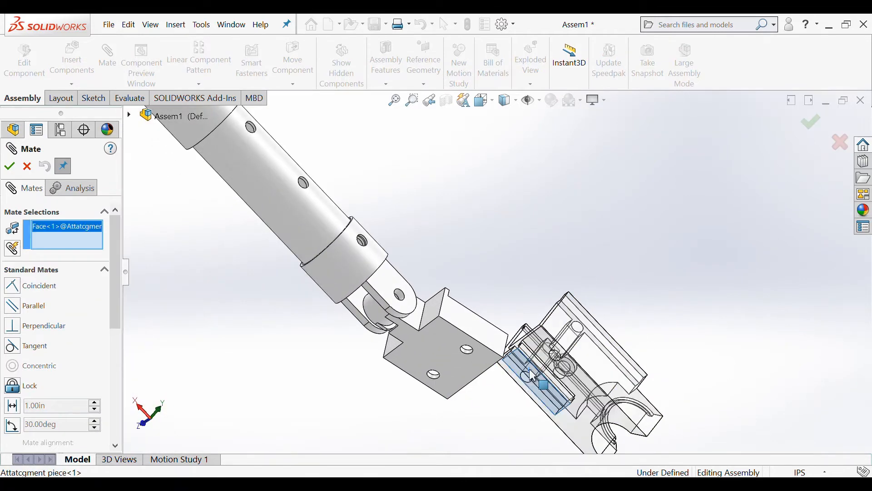
{"action": "middle_click_drag", "start_coordinate": [494, 397], "coordinate": [464, 454]}
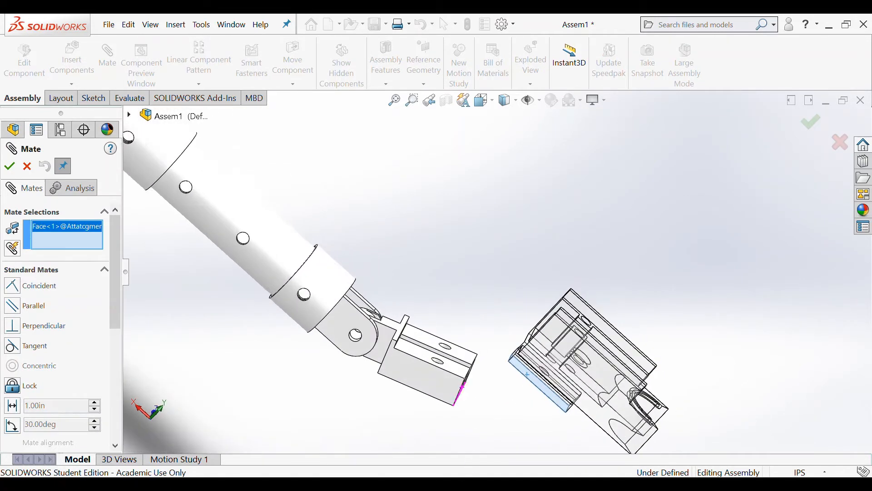
{"action": "left_click", "coordinate": [130, 117]}
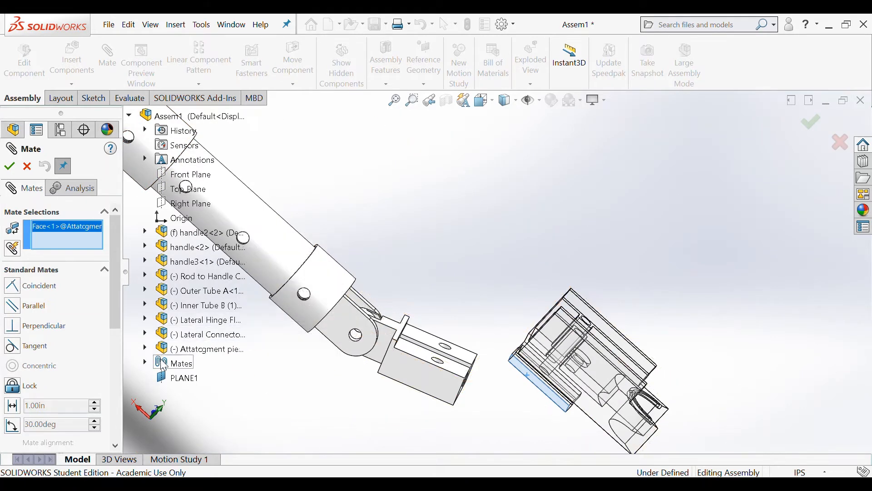
{"action": "left_click", "coordinate": [173, 378]}
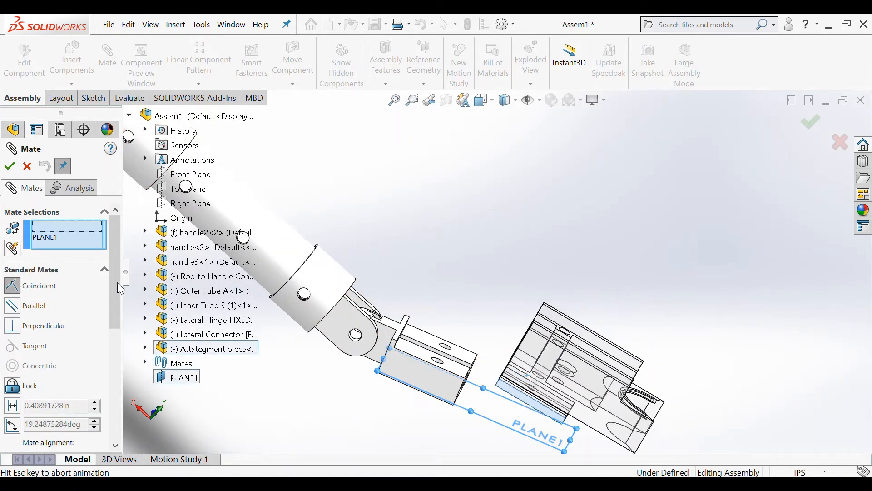
{"action": "left_click", "coordinate": [8, 167]}
Step: Slide the Attatcgment piece along its rail into the Lateral Connector's T-slot and close the Mate command
{"action": "middle_click_drag", "start_coordinate": [329, 406], "coordinate": [400, 418]}
{"action": "middle_click_drag", "start_coordinate": [428, 364], "coordinate": [502, 350]}
{"action": "mouse_move", "coordinate": [627, 347]}
{"action": "middle_mouse_down"}
{"action": "mouse_move", "coordinate": [553, 421]}
{"action": "mouse_move", "coordinate": [548, 362]}
{"action": "mouse_move", "coordinate": [547, 419]}
{"action": "mouse_move", "coordinate": [560, 406]}
{"action": "mouse_move", "coordinate": [536, 391]}
{"action": "middle_mouse_up"}
{"action": "left_click_drag", "start_coordinate": [521, 387], "coordinate": [416, 328]}
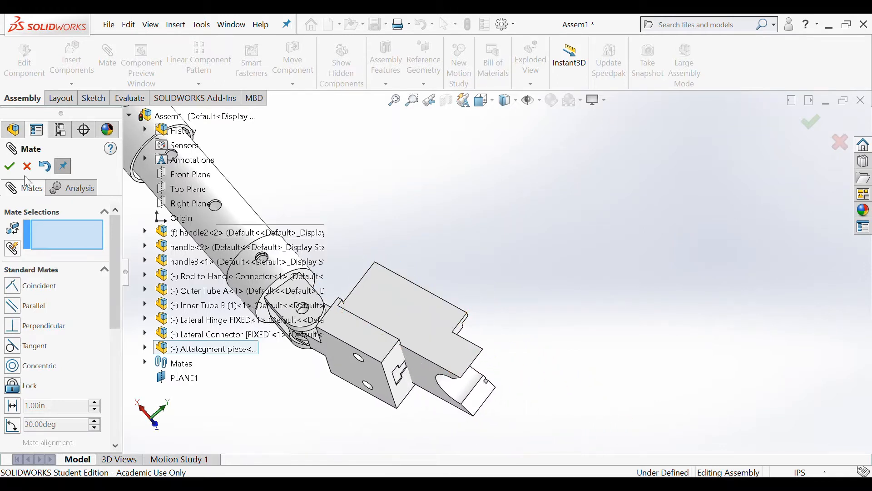
{"action": "left_click", "coordinate": [10, 166]}
Step: Insert the 0.2 Inch Radius Hinge Axel part in the empty space beside the Lateral Hinge
{"action": "scroll", "coordinate": [624, 392], "scroll_direction": "up", "scroll_amount": 3}
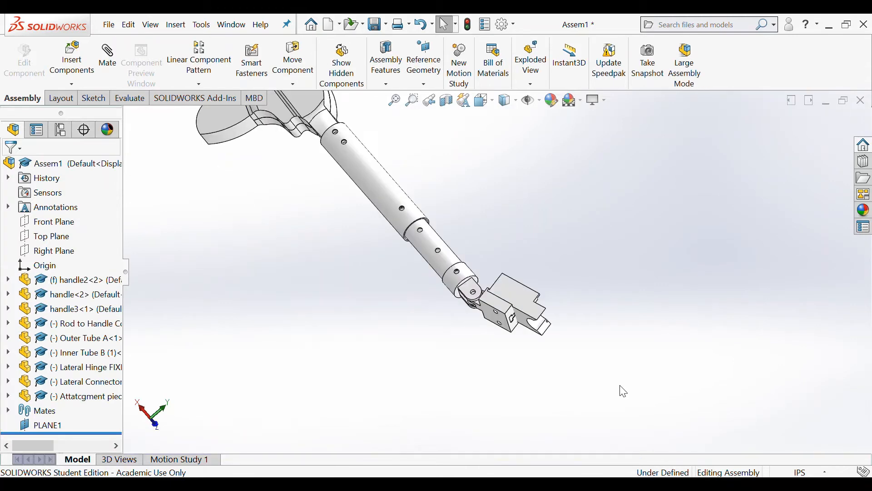
{"action": "scroll", "coordinate": [622, 323], "scroll_direction": "down", "scroll_amount": 2}
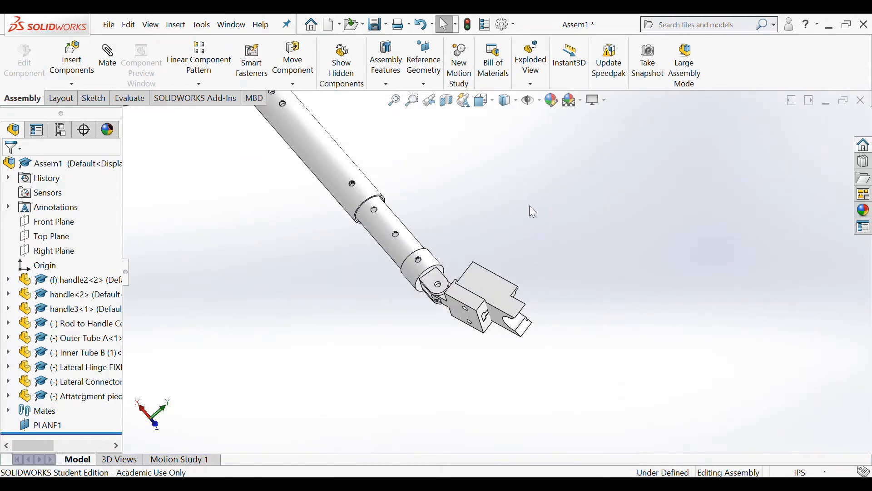
{"action": "left_click", "coordinate": [78, 60]}
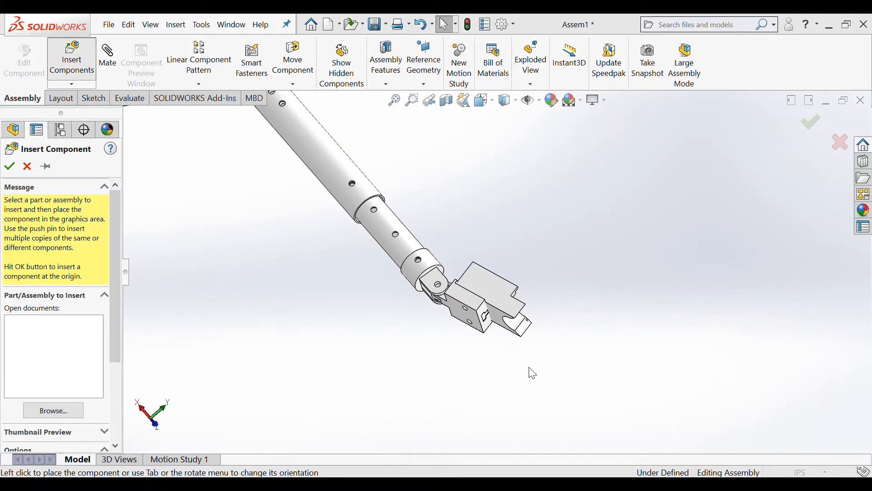
{"action": "left_click", "coordinate": [392, 331]}
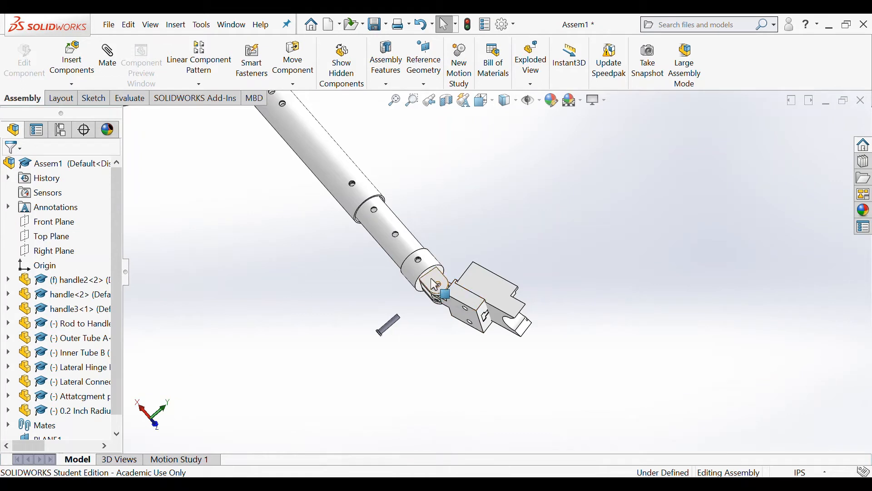
Step: Add a Concentric mate between the 0.2 Inch Radius Hinge Axel's cylindrical shaft and the Lateral Hinge's pivot hole
{"action": "scroll", "coordinate": [439, 340], "scroll_direction": "down", "scroll_amount": 3}
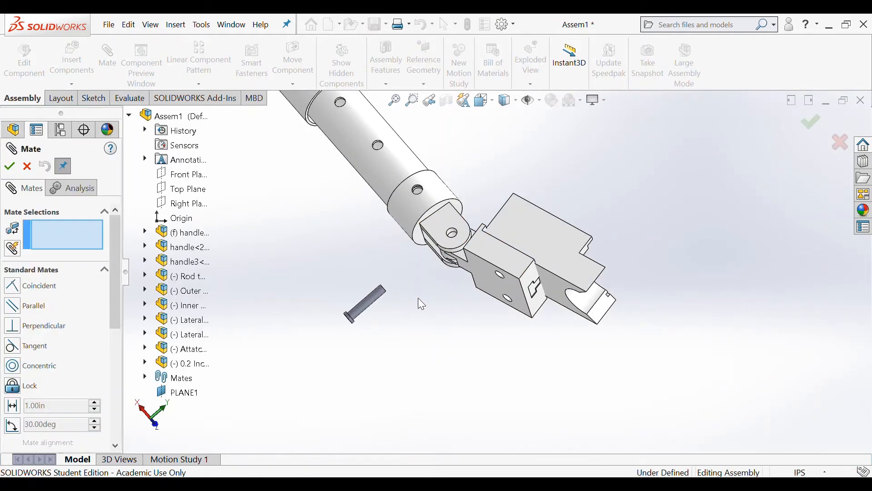
{"action": "scroll", "coordinate": [380, 302], "scroll_direction": "down", "scroll_amount": 4}
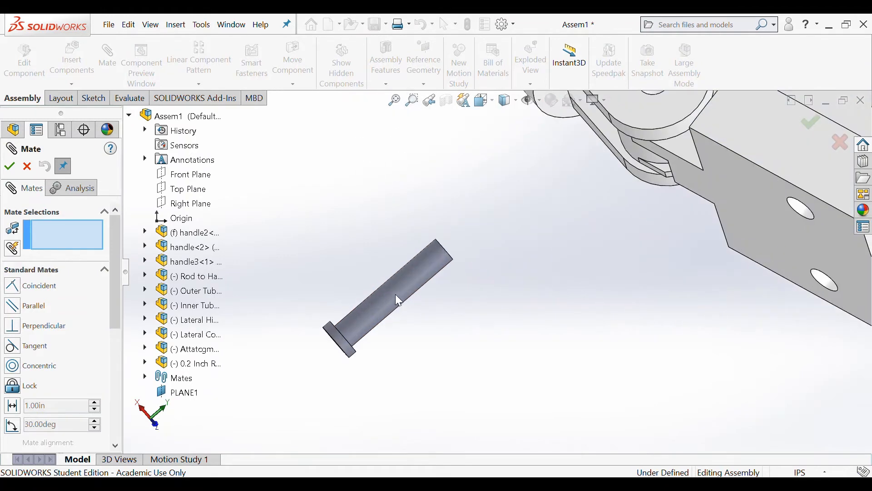
{"action": "left_click", "coordinate": [392, 293]}
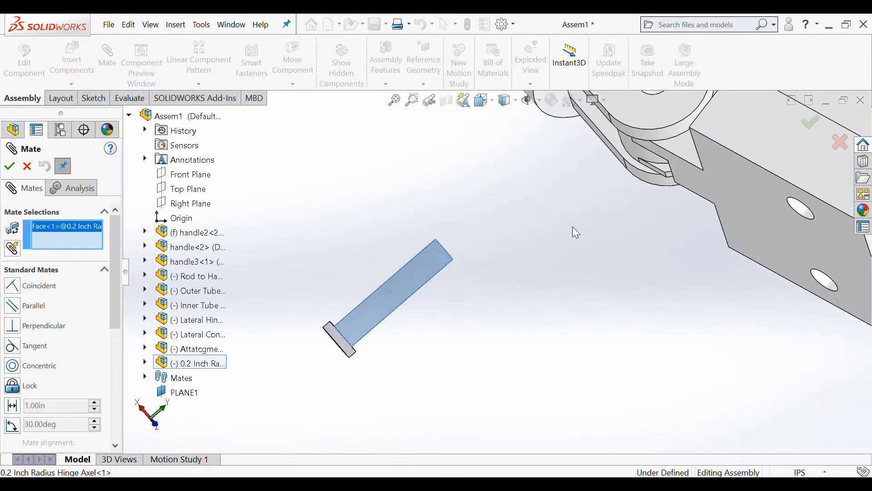
{"action": "middle_click_drag", "start_coordinate": [576, 233], "coordinate": [564, 359]}
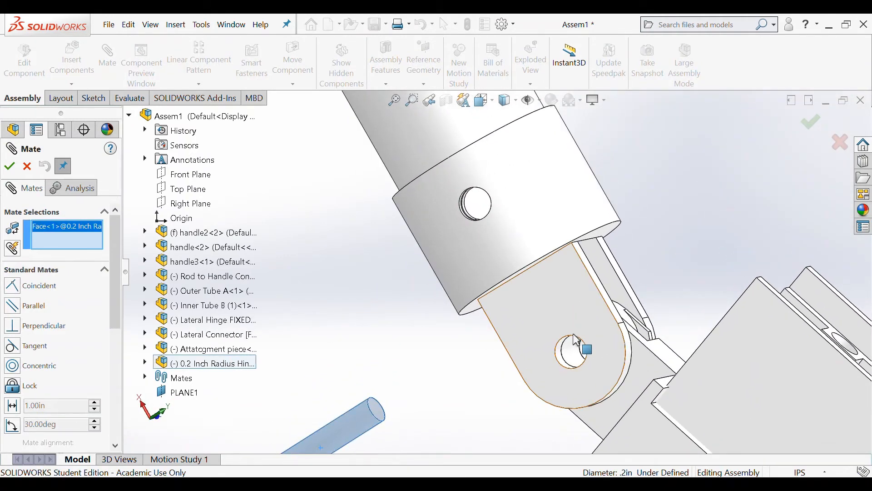
{"action": "left_click", "coordinate": [562, 358]}
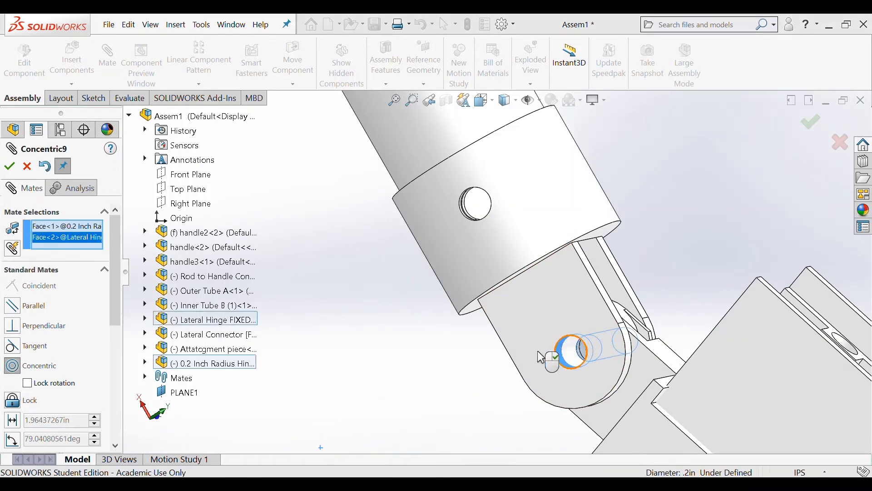
{"action": "left_click", "coordinate": [9, 167]}
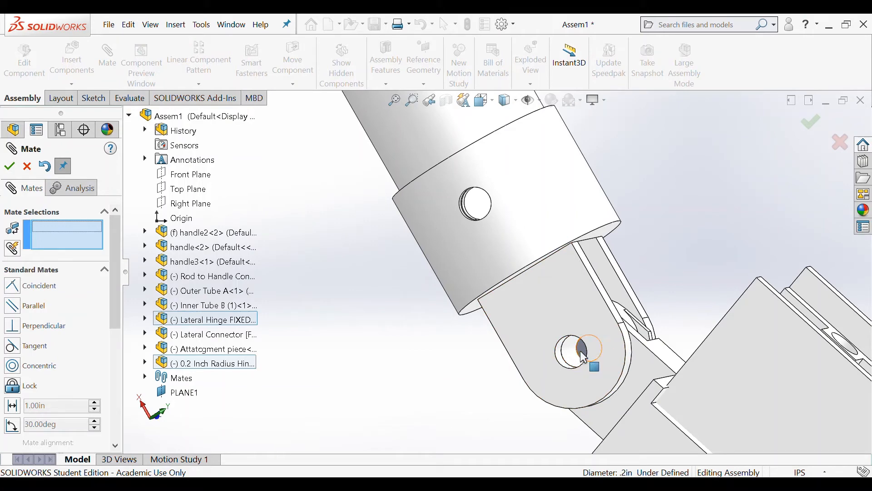
Step: Slide the hinge axel along its axis out of the Lateral Hinge so its head and shaft are exposed
{"action": "left_click_drag", "start_coordinate": [580, 350], "coordinate": [496, 373]}
{"action": "middle_click_drag", "start_coordinate": [417, 347], "coordinate": [386, 349]}
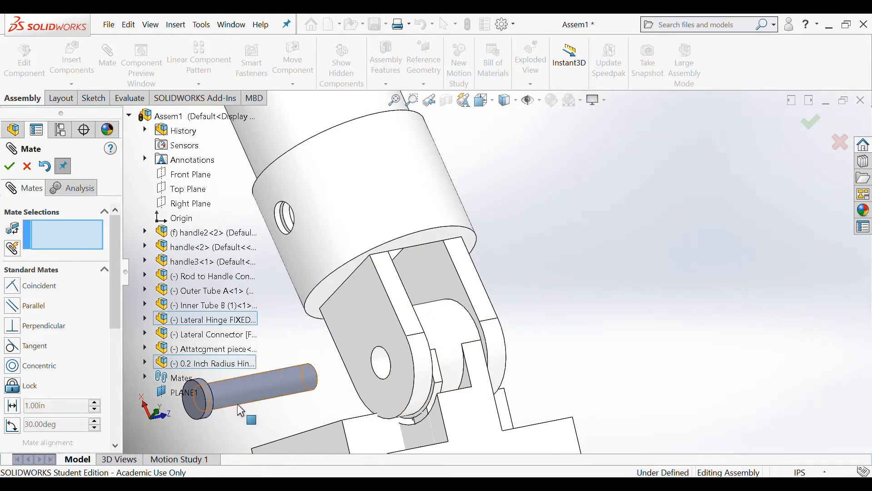
{"action": "middle_click_drag", "start_coordinate": [267, 420], "coordinate": [292, 414]}
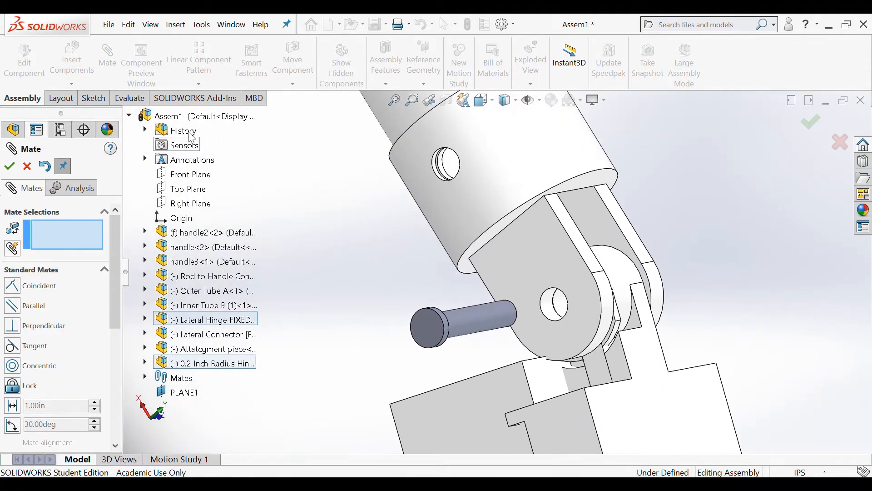
Step: Add a Coincident mate between the Lateral Hinge's outer side face and the underside of the axel's head, and close the Mate command
{"action": "left_click", "coordinate": [130, 116]}
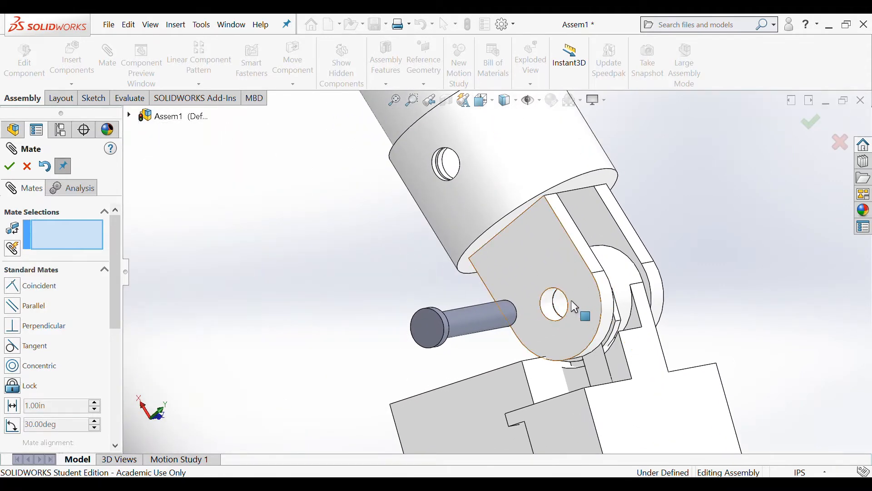
{"action": "left_click", "coordinate": [589, 299]}
{"action": "middle_click_drag", "start_coordinate": [589, 299], "coordinate": [389, 357]}
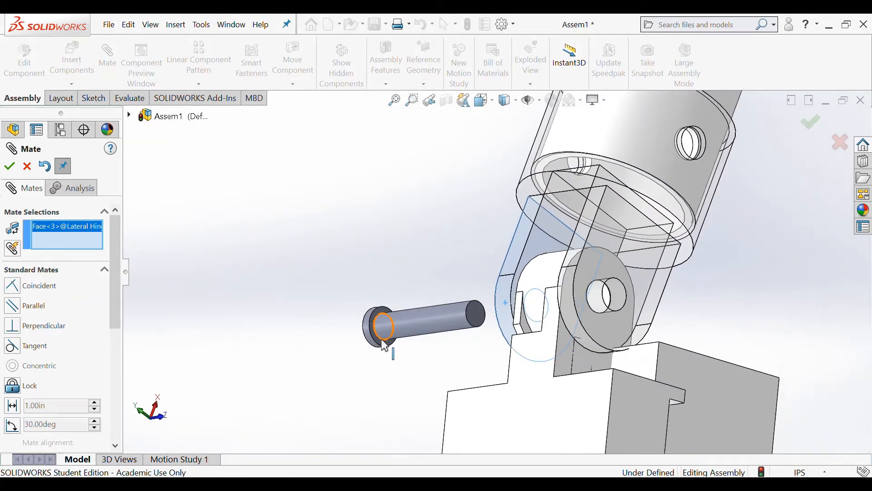
{"action": "left_click", "coordinate": [385, 348]}
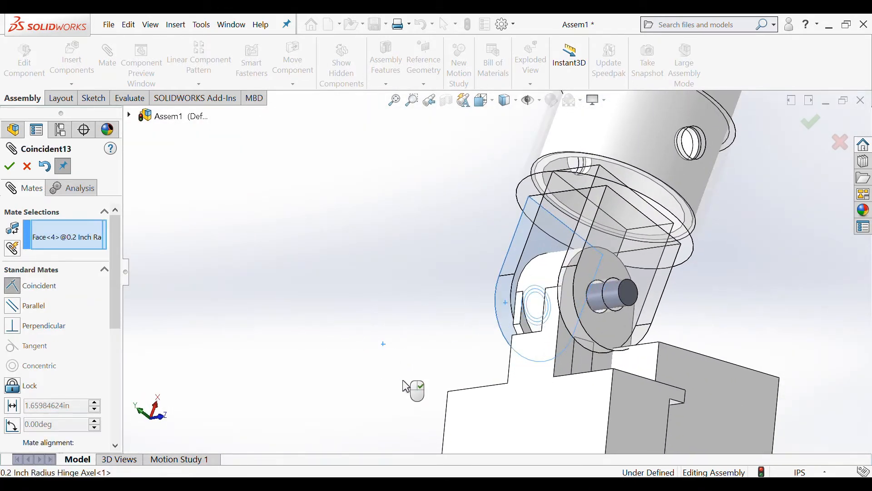
{"action": "left_click", "coordinate": [8, 166]}
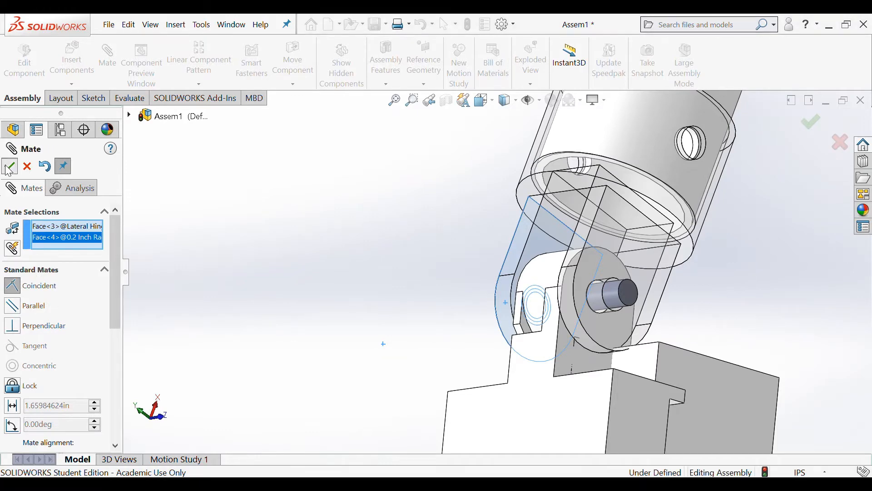
{"action": "mouse_move", "coordinate": [468, 267]}
{"action": "middle_mouse_down"}
{"action": "mouse_move", "coordinate": [515, 265]}
{"action": "mouse_move", "coordinate": [473, 269]}
{"action": "middle_mouse_up"}
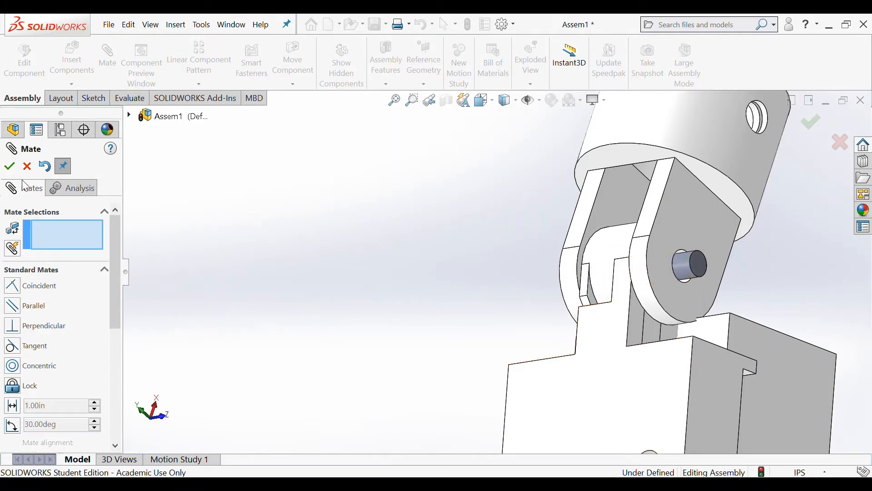
{"action": "left_click", "coordinate": [8, 167]}
{"action": "middle_click_drag", "start_coordinate": [510, 284], "coordinate": [489, 283]}
{"action": "scroll", "coordinate": [614, 251], "scroll_direction": "up", "scroll_amount": 6}
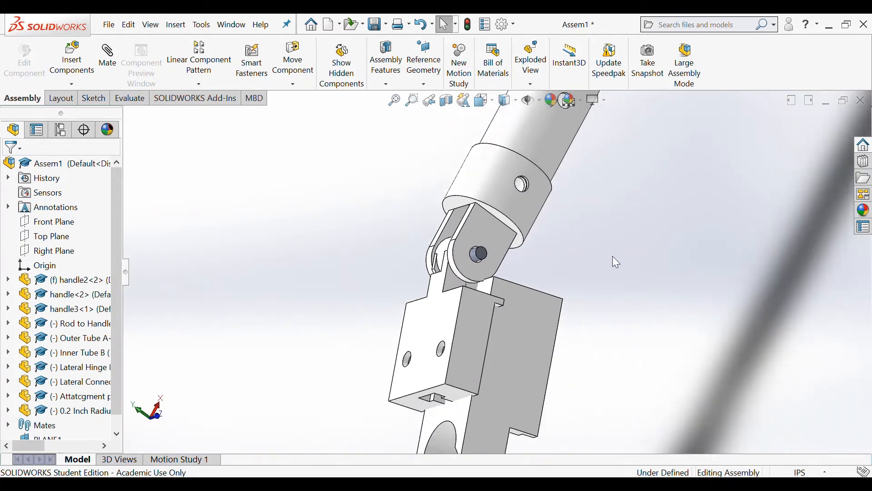
{"action": "middle_click_drag", "start_coordinate": [627, 200], "coordinate": [524, 257]}
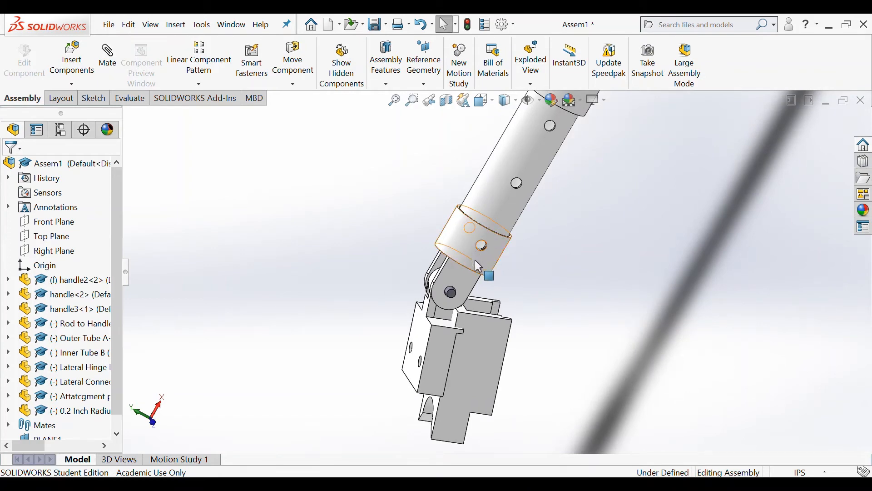
Step: Add in the Toolbox library and open its ANSI Inch hex head bolts and screws
{"action": "left_click", "coordinate": [865, 162]}
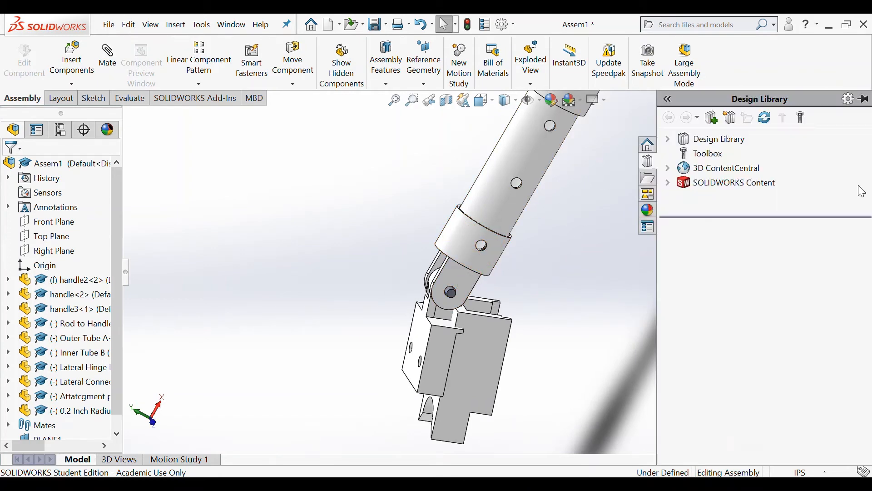
{"action": "left_click", "coordinate": [692, 157]}
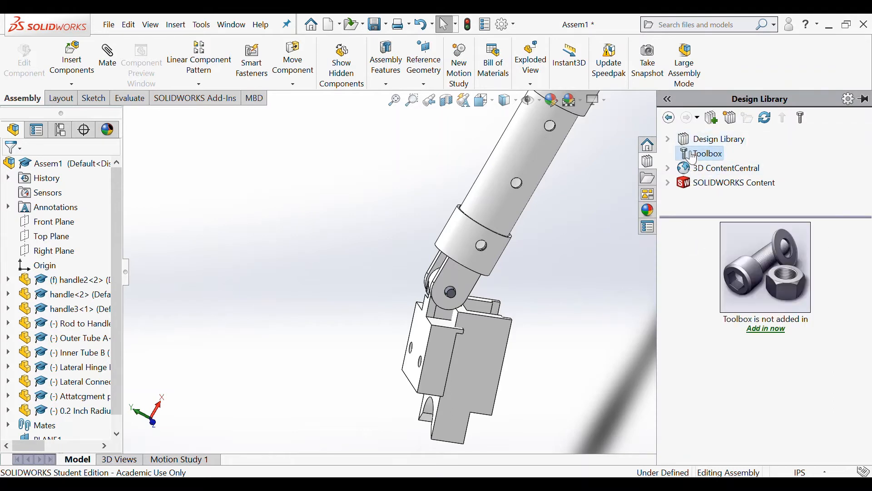
{"action": "left_click", "coordinate": [761, 329]}
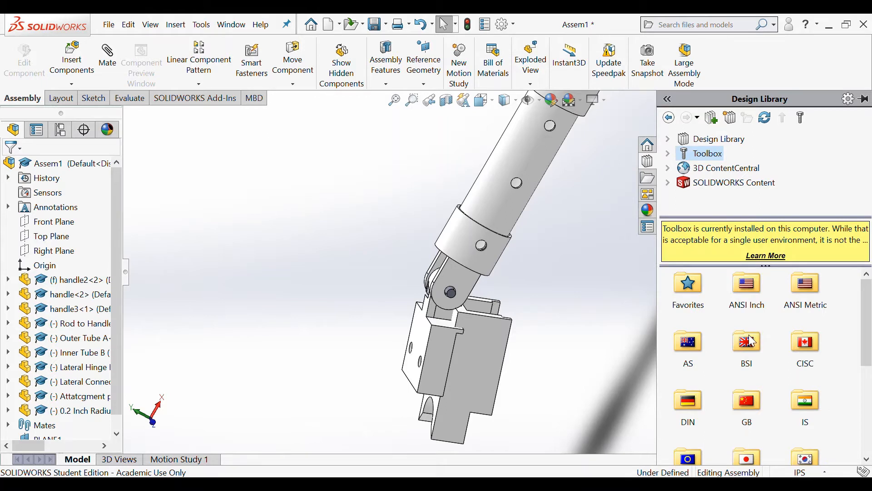
{"action": "double_click", "coordinate": [748, 286]}
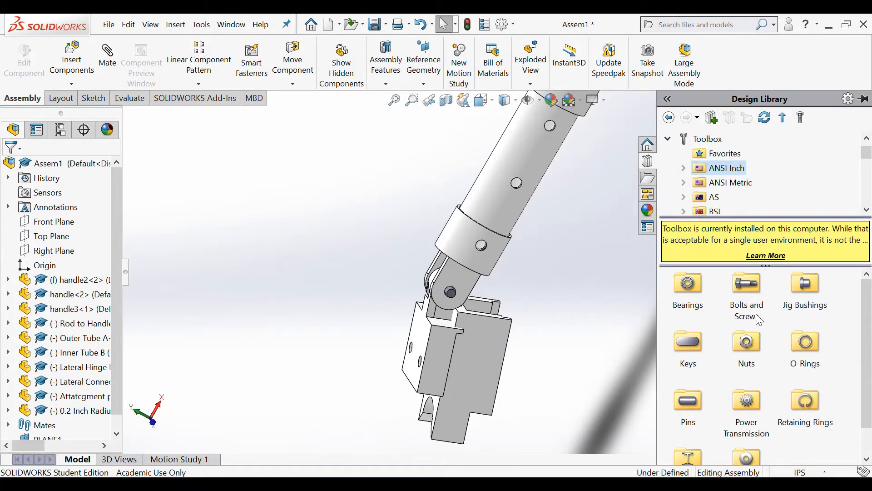
{"action": "double_click", "coordinate": [748, 284]}
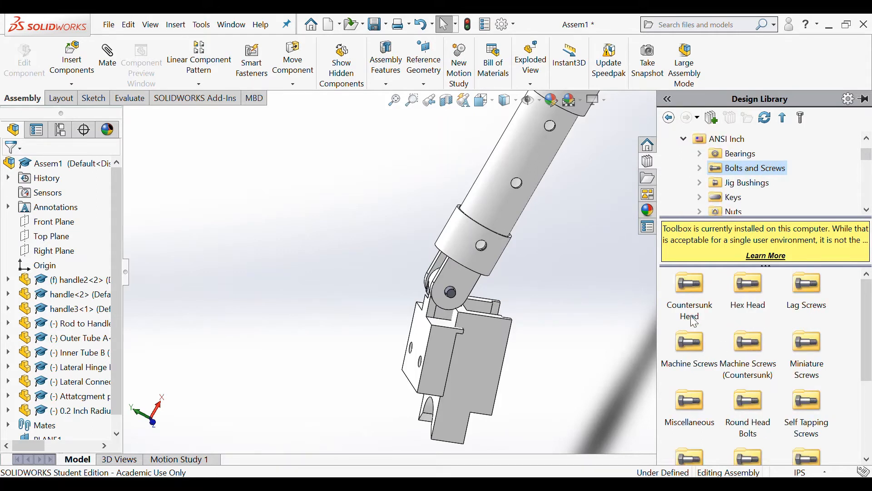
{"action": "double_click", "coordinate": [751, 286]}
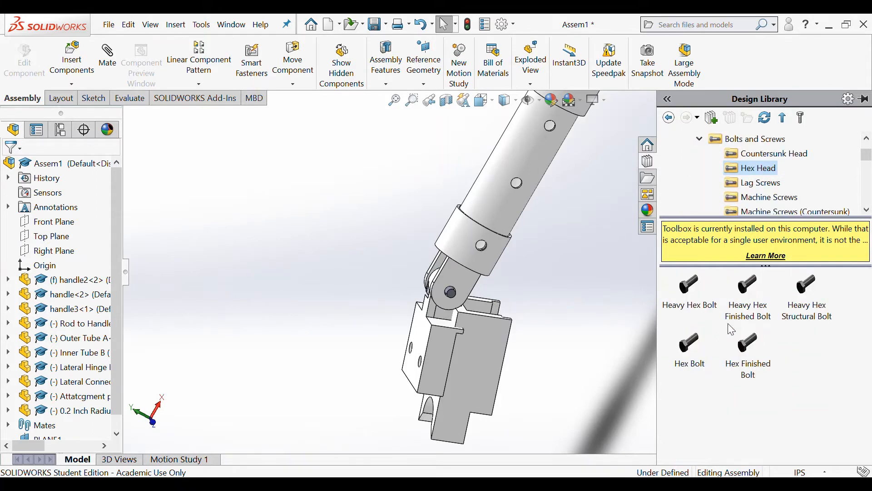
Step: Insert three Toolbox Hex Bolts, size 1/4-20, length 1.75 and thread length 0.75, in the empty space beside the tube
{"action": "left_click_drag", "start_coordinate": [696, 368], "coordinate": [359, 274]}
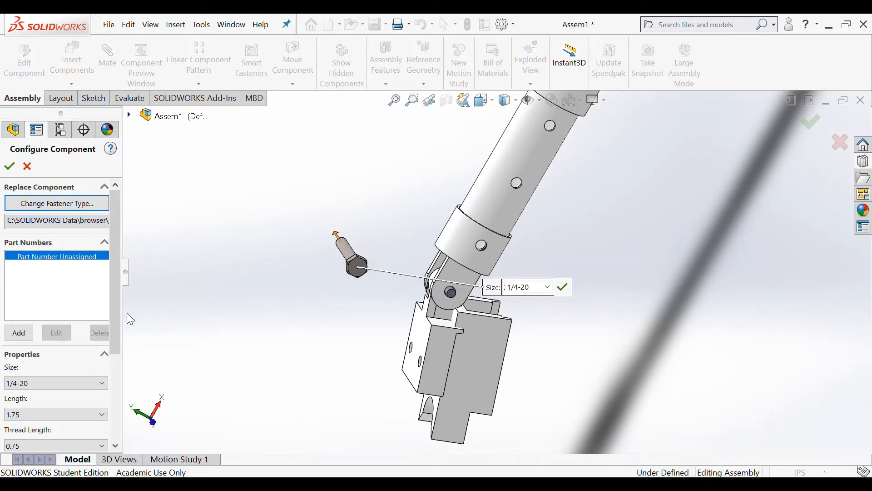
{"action": "left_click_drag", "start_coordinate": [121, 314], "coordinate": [114, 401]}
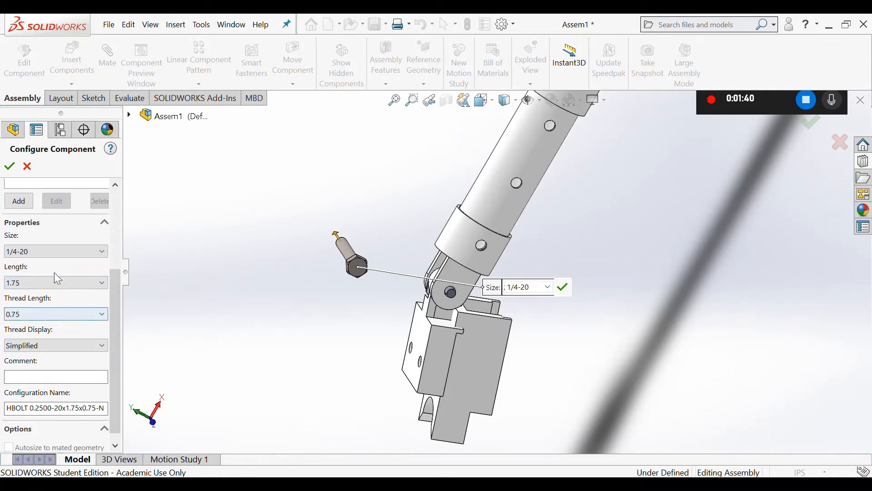
{"action": "left_click", "coordinate": [9, 169]}
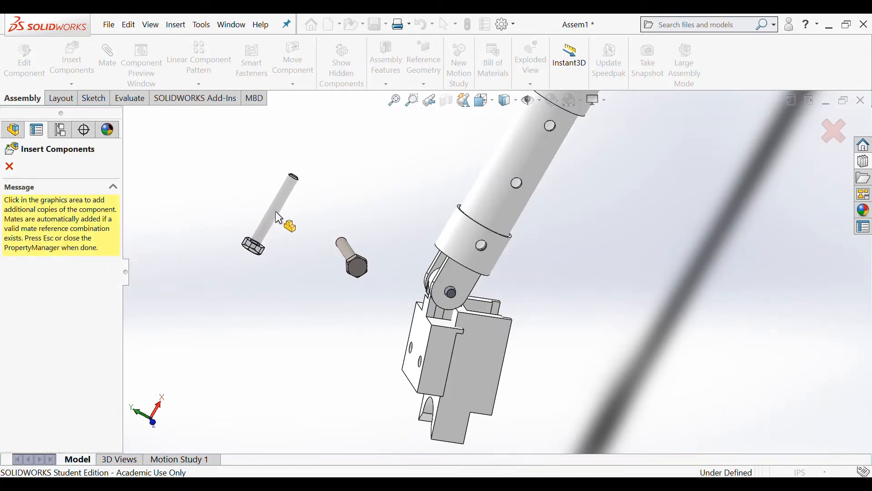
{"action": "left_click", "coordinate": [310, 211]}
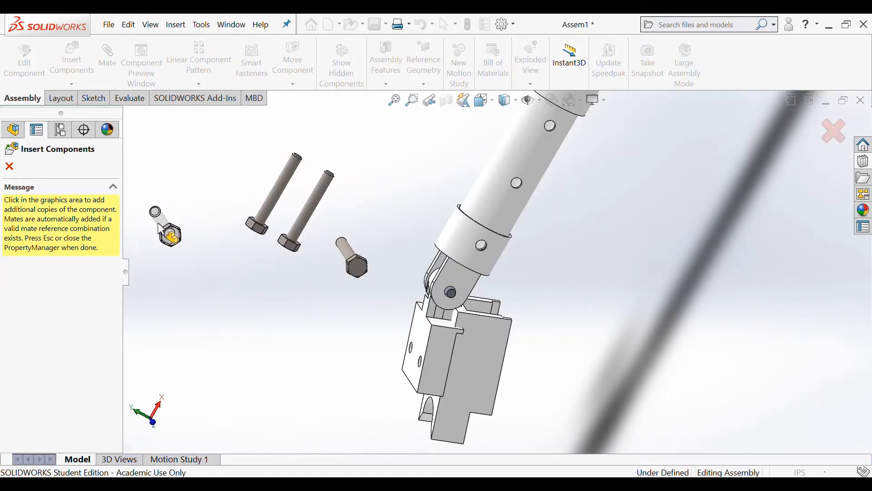
{"action": "key", "text": "Escape"}
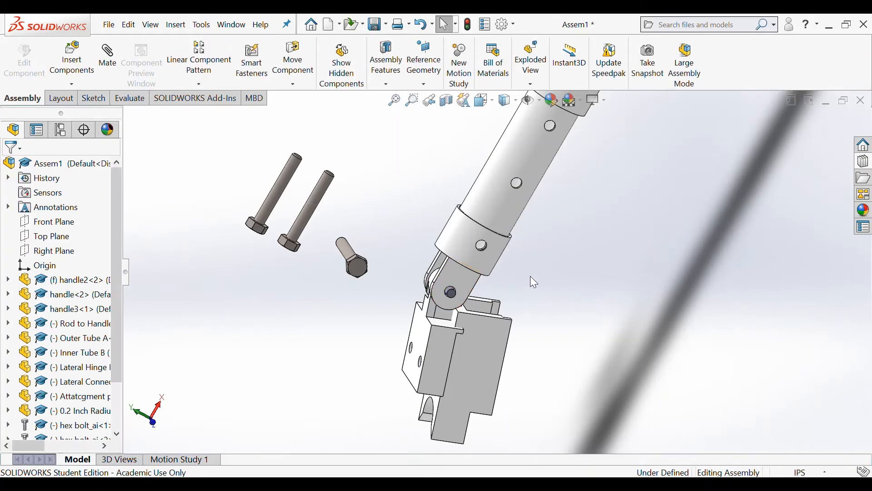
Step: Add a Concentric mate between the nearest hex bolt's shank and the Inner Tube's pin hole inside the Lateral Hinge collar
{"action": "scroll", "coordinate": [566, 245], "scroll_direction": "down", "scroll_amount": 5}
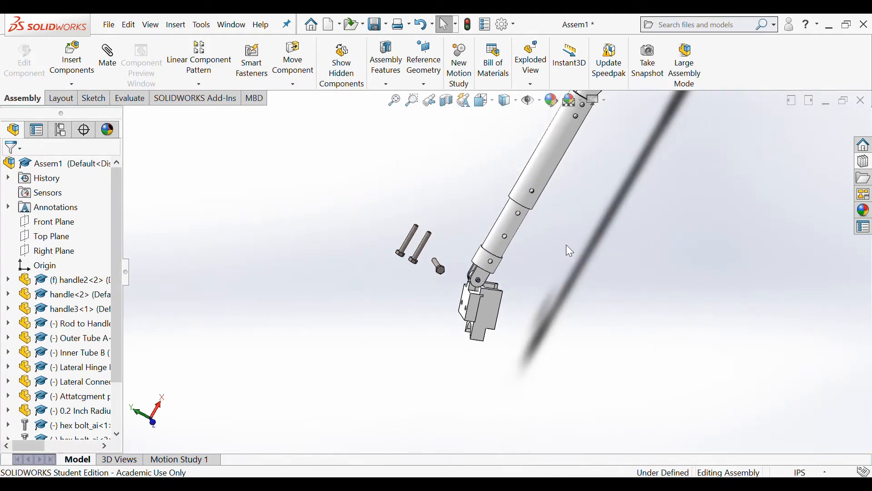
{"action": "scroll", "coordinate": [527, 275], "scroll_direction": "up", "scroll_amount": 4}
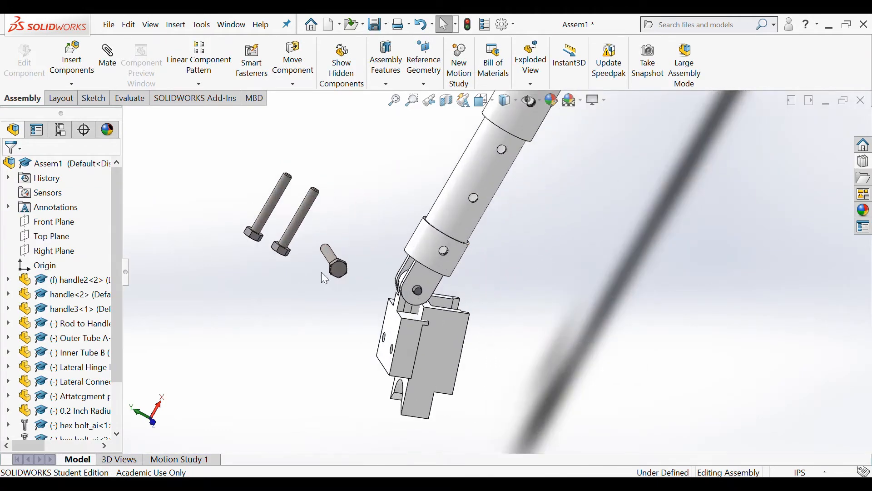
{"action": "scroll", "coordinate": [373, 283], "scroll_direction": "up", "scroll_amount": 3}
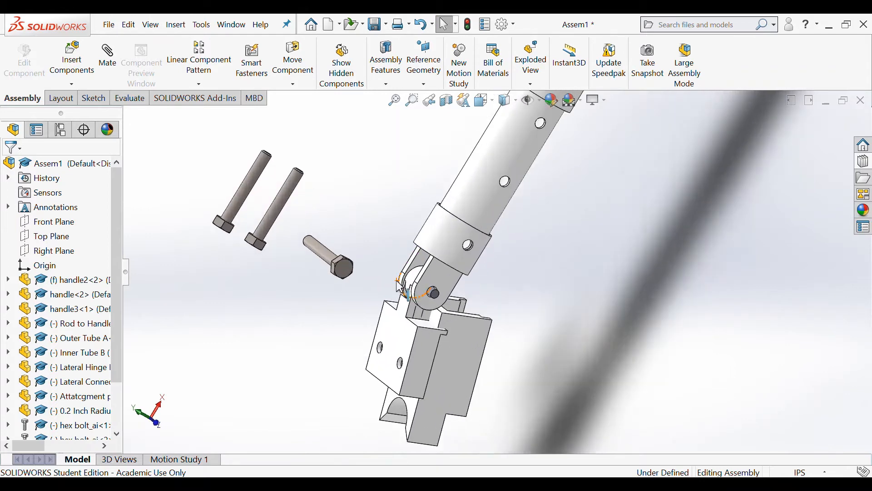
{"action": "left_click", "coordinate": [107, 58]}
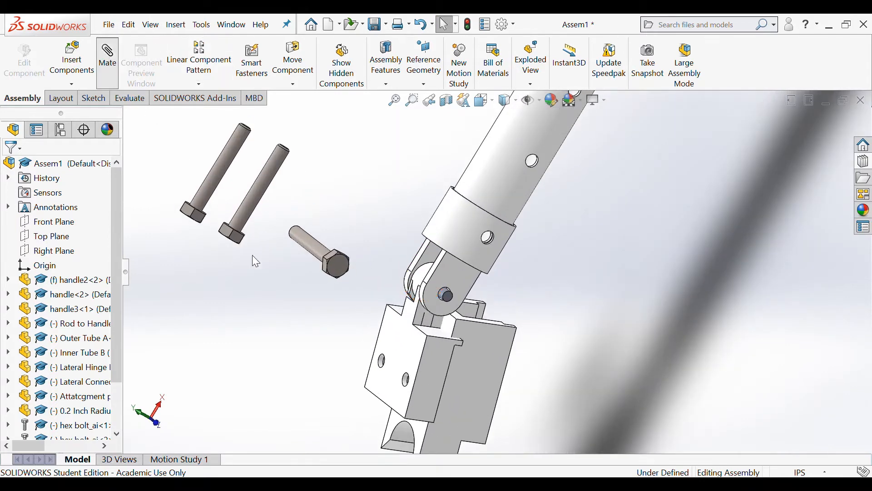
{"action": "left_click", "coordinate": [311, 250]}
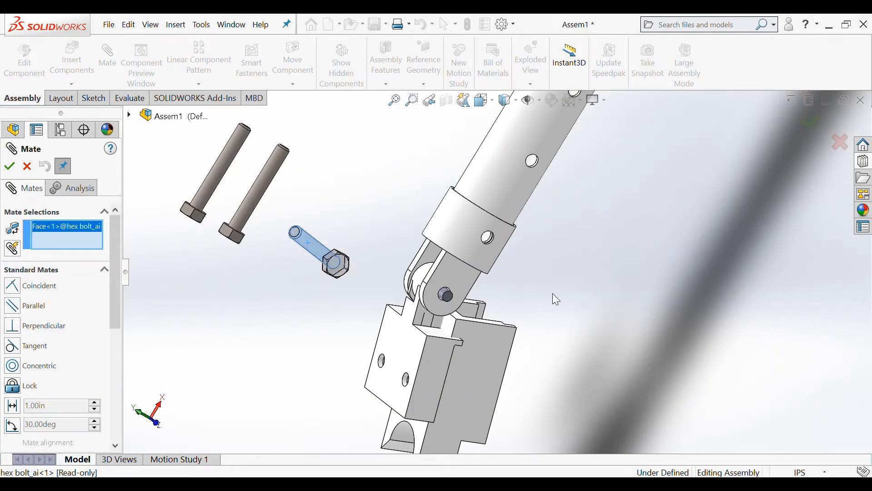
{"action": "scroll", "coordinate": [525, 261], "scroll_direction": "down", "scroll_amount": 4}
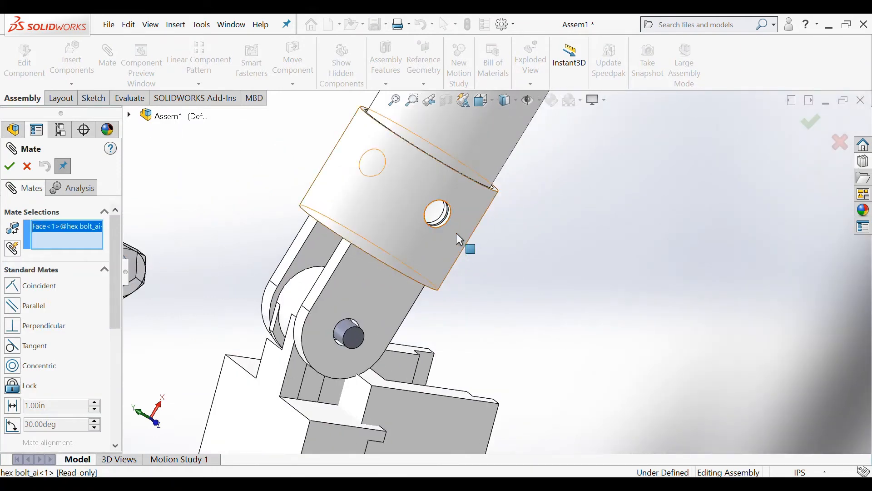
{"action": "scroll", "coordinate": [456, 233], "scroll_direction": "down", "scroll_amount": 2}
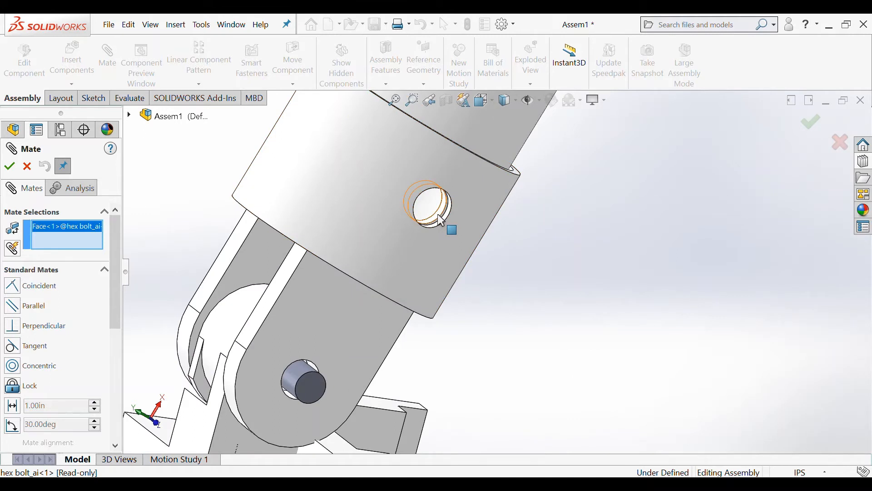
{"action": "left_click", "coordinate": [442, 221]}
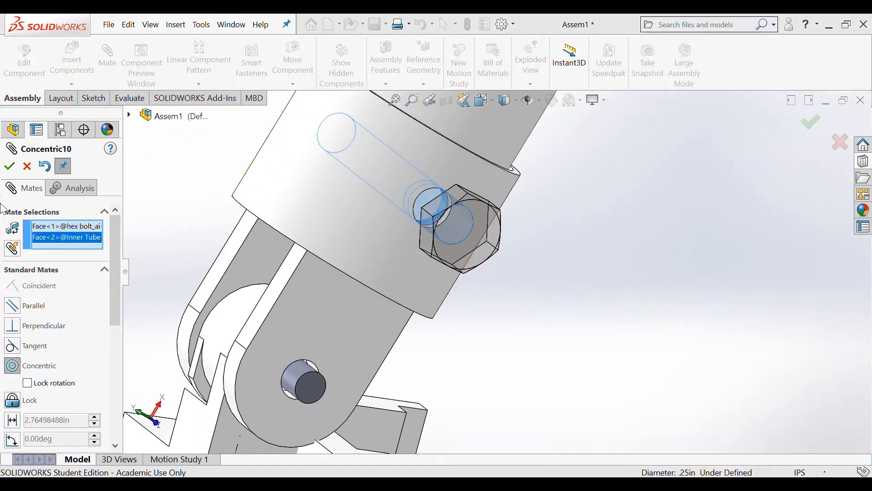
{"action": "left_click", "coordinate": [10, 167]}
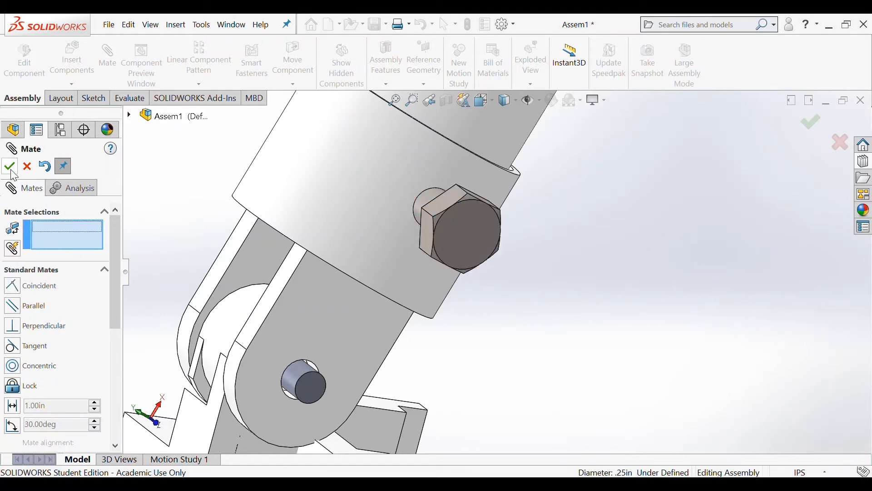
Step: Close the Mate command and slide the mated hex bolt further into its pin hole in the Lateral Hinge collar
{"action": "left_click", "coordinate": [10, 167]}
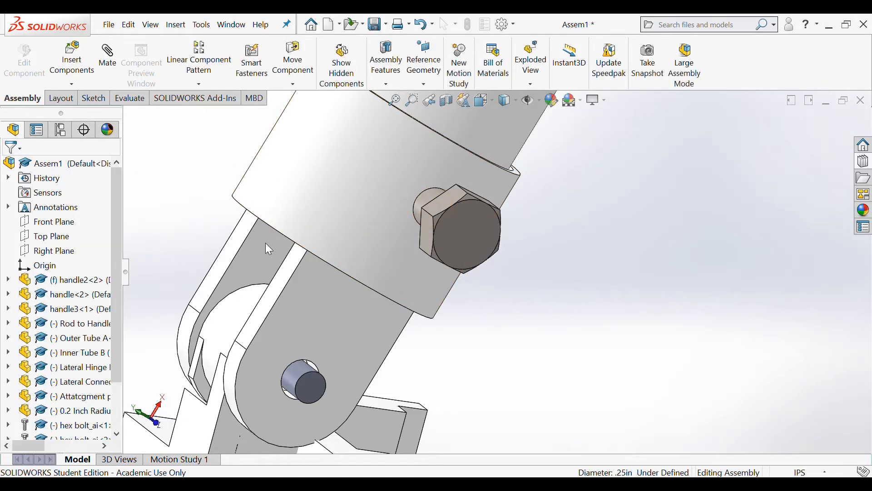
{"action": "middle_click_drag", "start_coordinate": [502, 291], "coordinate": [550, 345]}
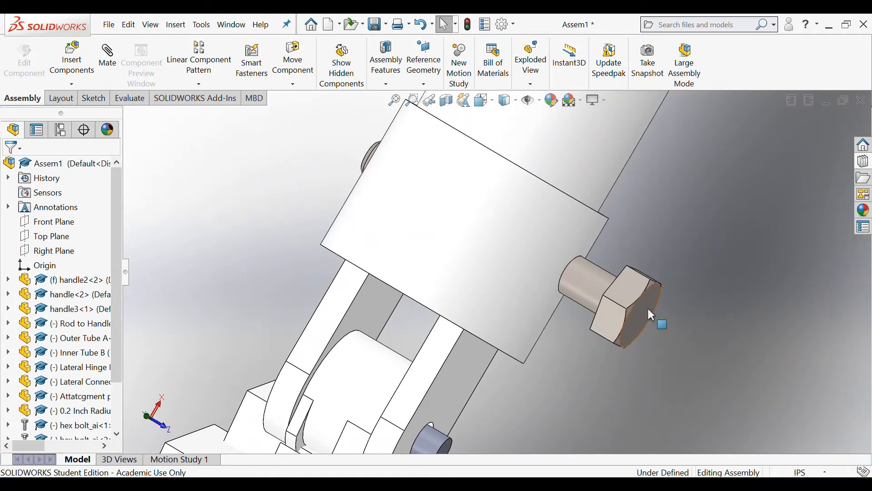
{"action": "left_click_drag", "start_coordinate": [647, 308], "coordinate": [614, 311]}
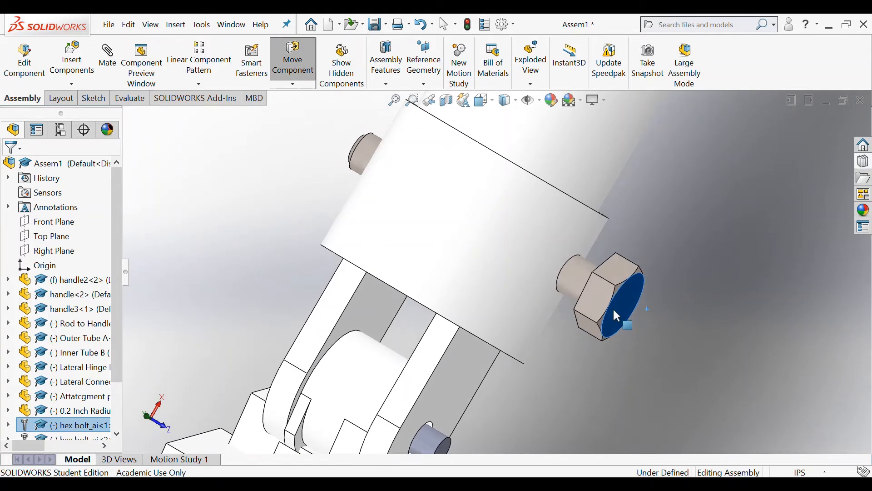
{"action": "left_click", "coordinate": [746, 275]}
{"action": "scroll", "coordinate": [740, 238], "scroll_direction": "up", "scroll_amount": 6}
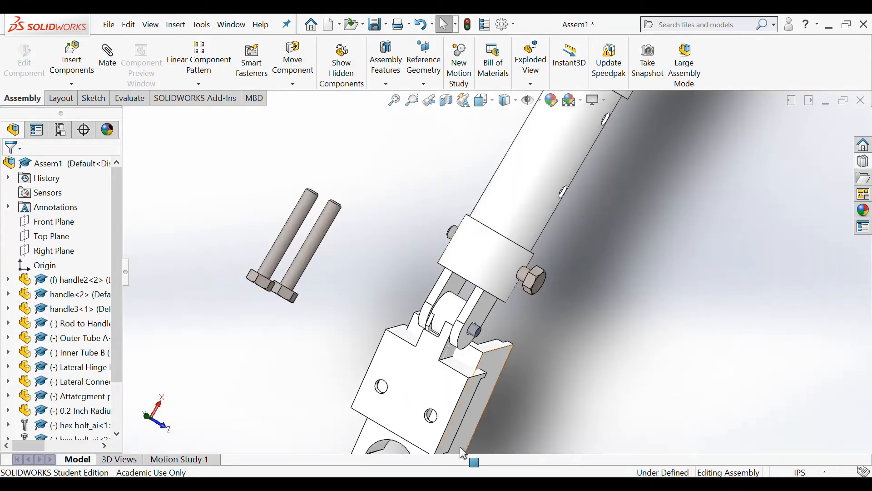
{"action": "mouse_move", "coordinate": [532, 285]}
{"action": "left_mouse_down"}
{"action": "mouse_move", "coordinate": [483, 245]}
{"action": "mouse_move", "coordinate": [613, 312]}
{"action": "mouse_move", "coordinate": [508, 260]}
{"action": "mouse_move", "coordinate": [591, 308]}
{"action": "mouse_move", "coordinate": [527, 271]}
{"action": "left_mouse_up"}
{"action": "left_click", "coordinate": [540, 281]}
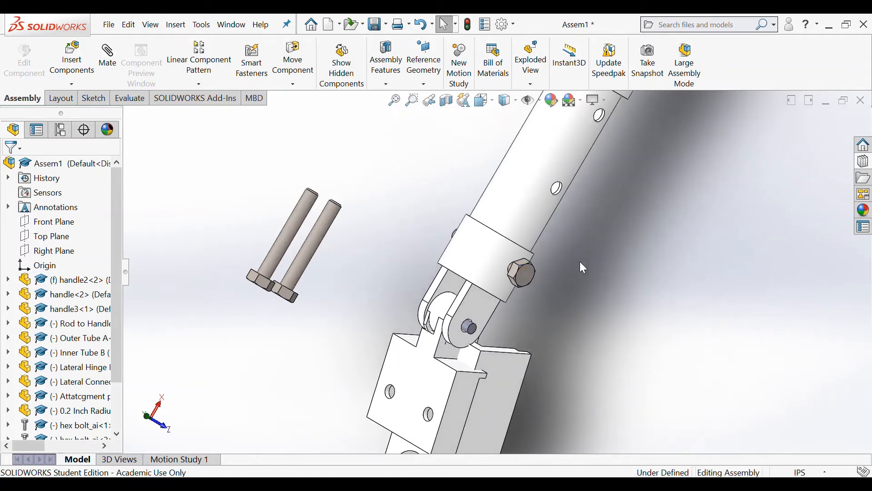
Step: Open the Hex Nuts category among the Toolbox nuts in the Design Library
{"action": "left_click", "coordinate": [865, 164]}
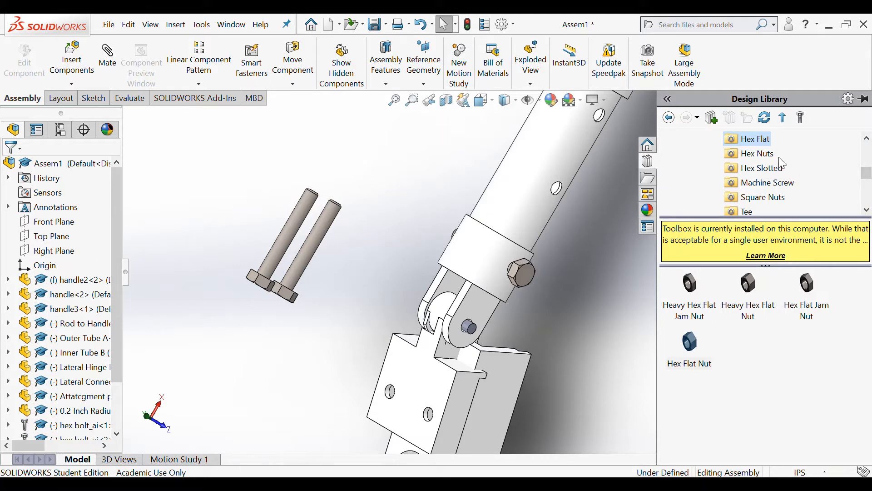
{"action": "scroll", "coordinate": [865, 175], "scroll_direction": "up", "scroll_amount": 1}
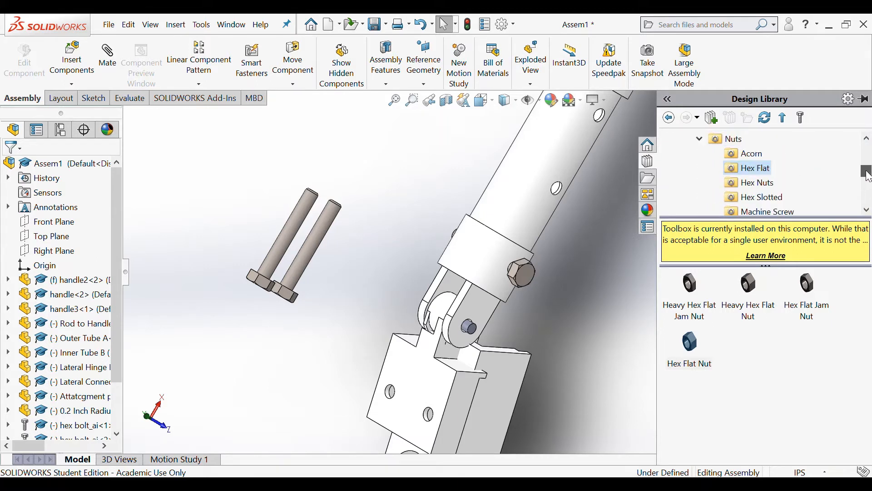
{"action": "left_click", "coordinate": [733, 144]}
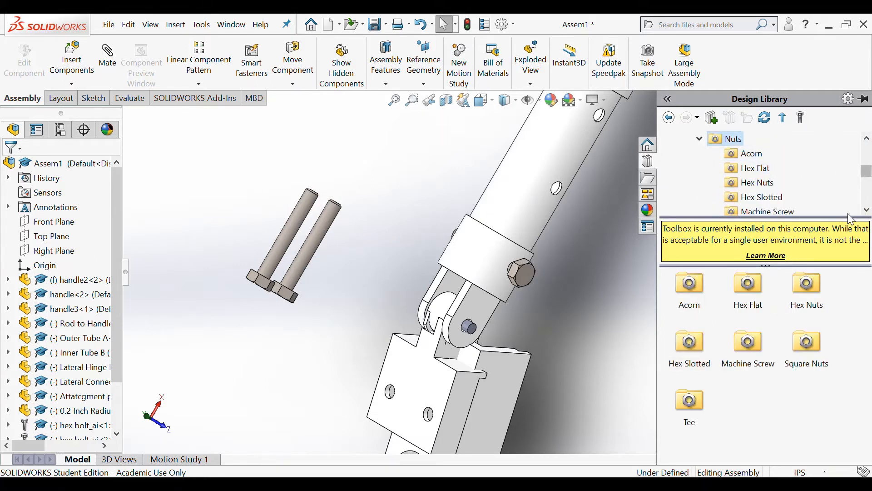
{"action": "double_click", "coordinate": [811, 295]}
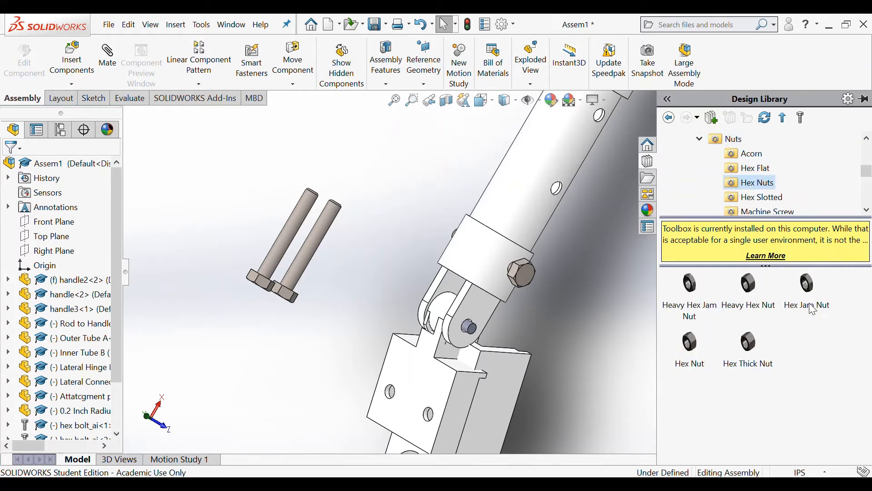
Step: Insert three Toolbox Hex Nuts, size 1/4-20, in the empty space on the bolt-head side of the Lateral Hinge
{"action": "left_click", "coordinate": [691, 352]}
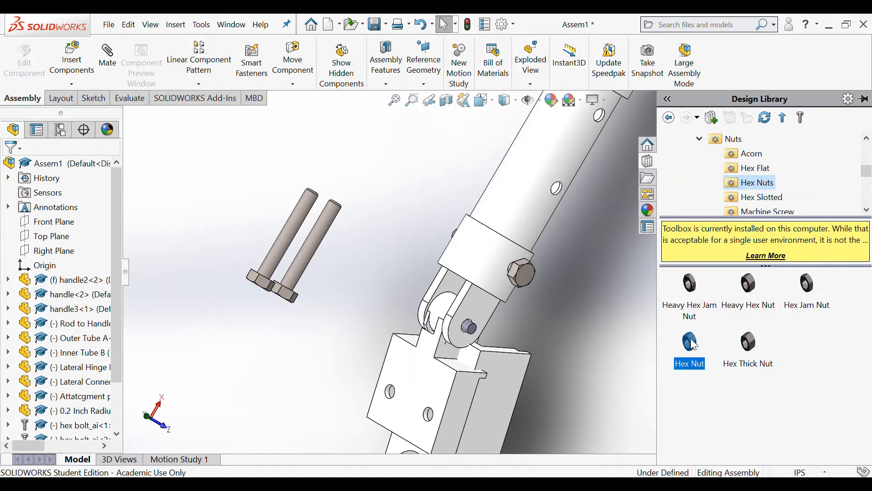
{"action": "left_click_drag", "start_coordinate": [695, 351], "coordinate": [607, 336]}
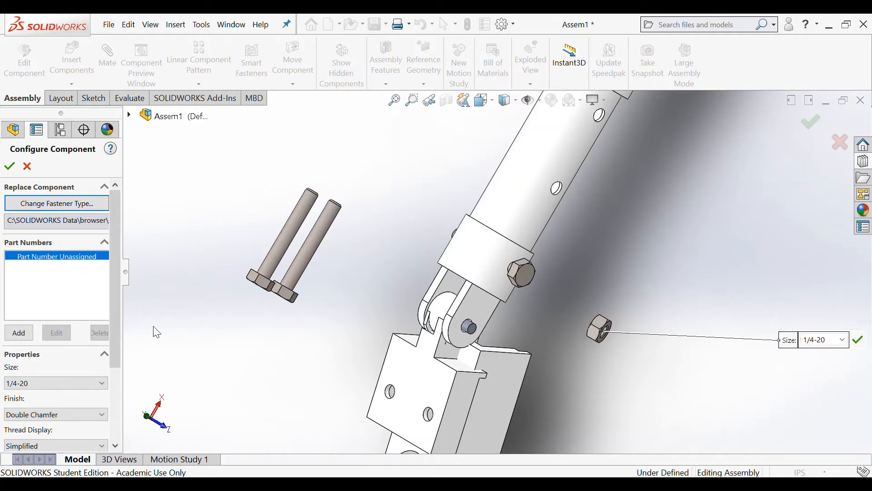
{"action": "left_click_drag", "start_coordinate": [111, 290], "coordinate": [101, 254]}
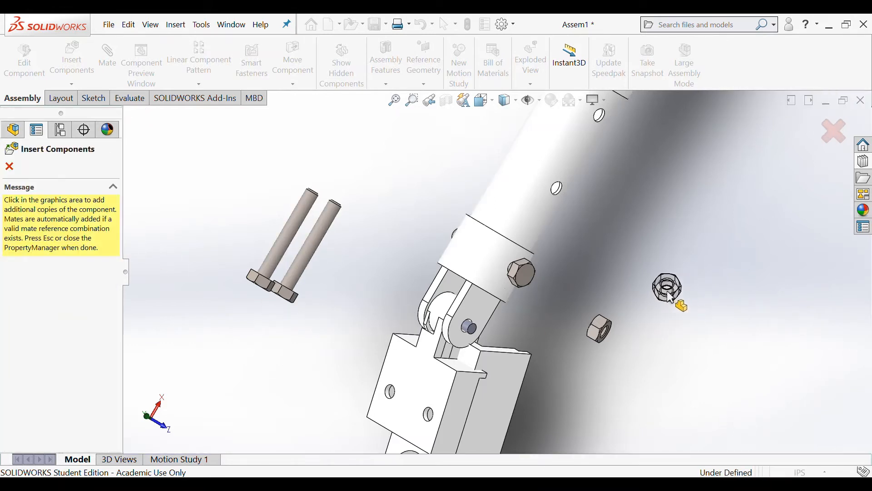
{"action": "left_click", "coordinate": [670, 293]}
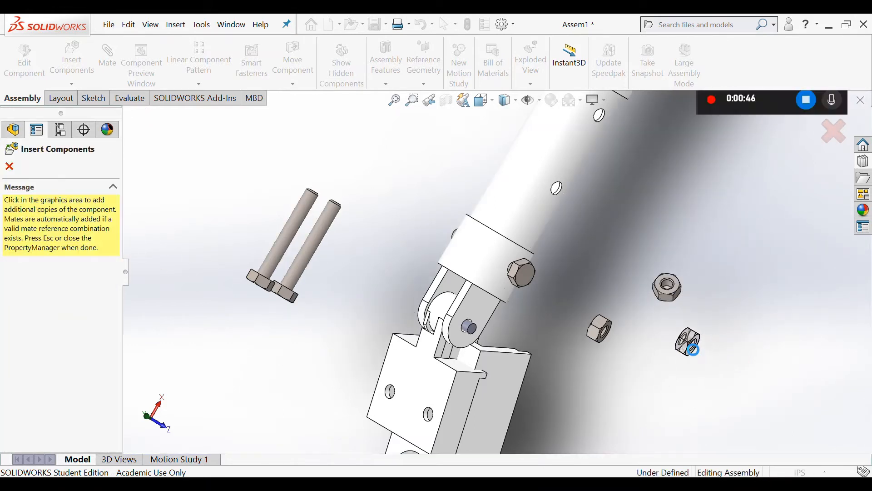
{"action": "left_click", "coordinate": [691, 347]}
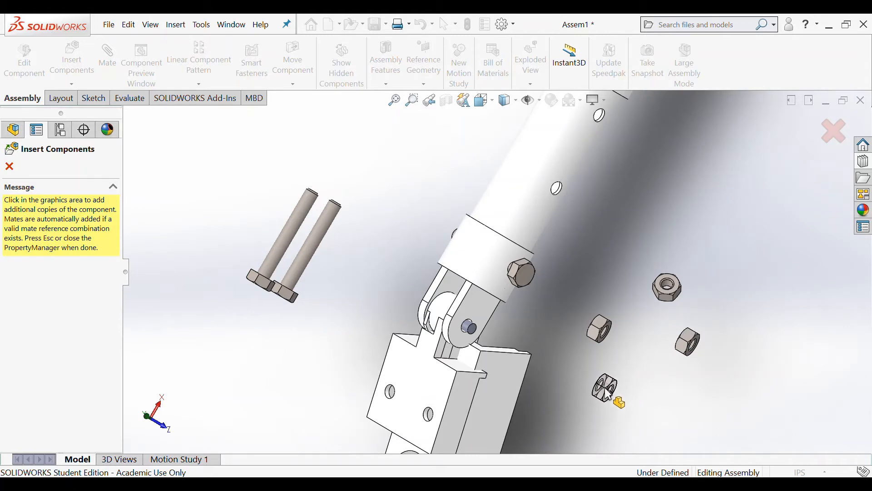
{"action": "key", "text": "Escape"}
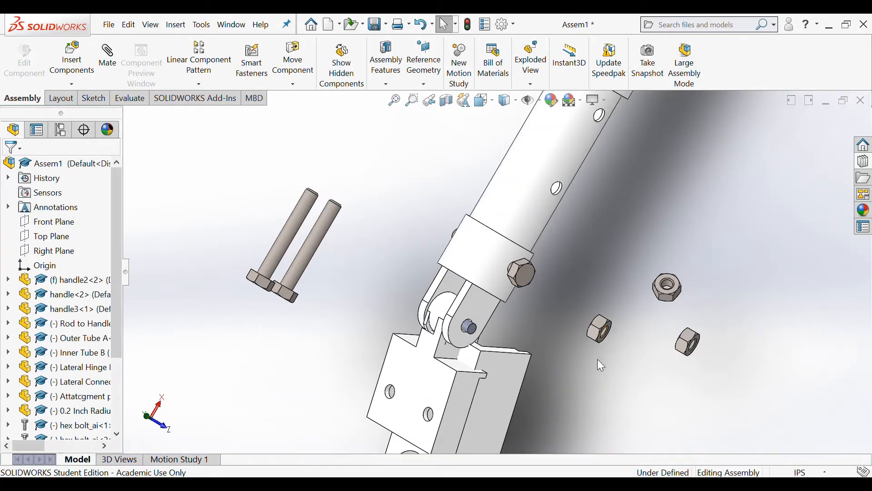
Step: Move the nearest hex nut to the opposite side of the collar, close to the hex bolt's threaded end
{"action": "left_click_drag", "start_coordinate": [601, 335], "coordinate": [416, 223]}
{"action": "middle_click_drag", "start_coordinate": [570, 326], "coordinate": [613, 378]}
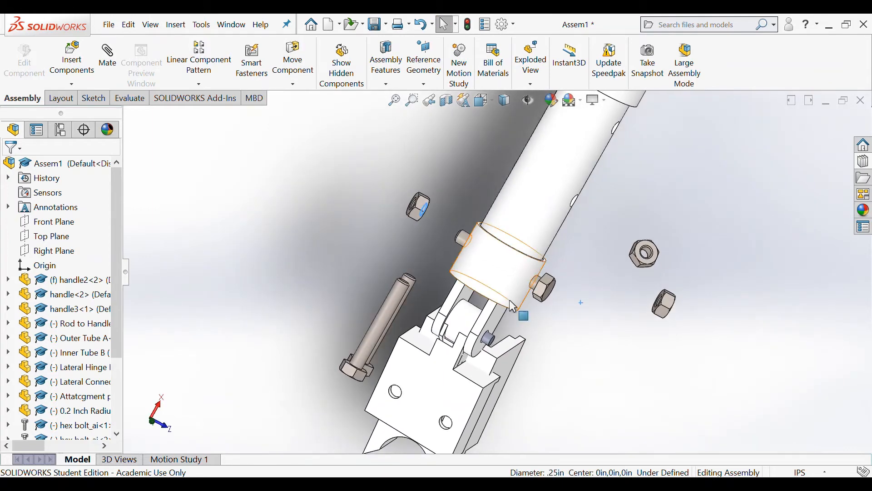
{"action": "scroll", "coordinate": [474, 266], "scroll_direction": "down", "scroll_amount": 4}
{"action": "left_click", "coordinate": [363, 174]}
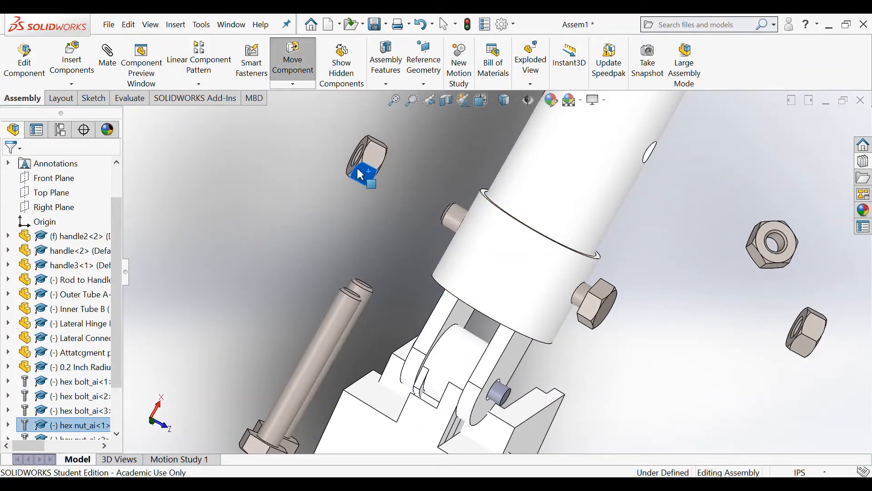
{"action": "left_click_drag", "start_coordinate": [358, 169], "coordinate": [364, 180]}
{"action": "left_click", "coordinate": [282, 197]}
Step: Add a Concentric mate between the hex bolt's shank and the bore of the hex nut near its threaded end
{"action": "left_click", "coordinate": [112, 54]}
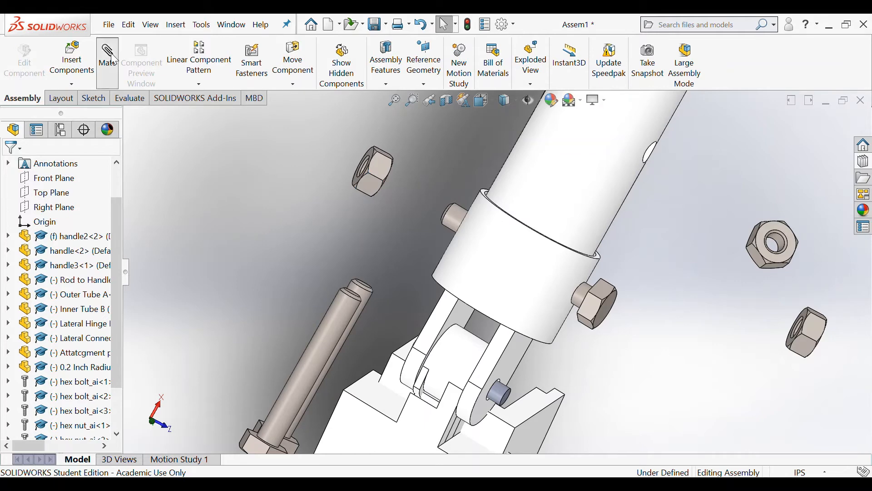
{"action": "left_click", "coordinate": [454, 220]}
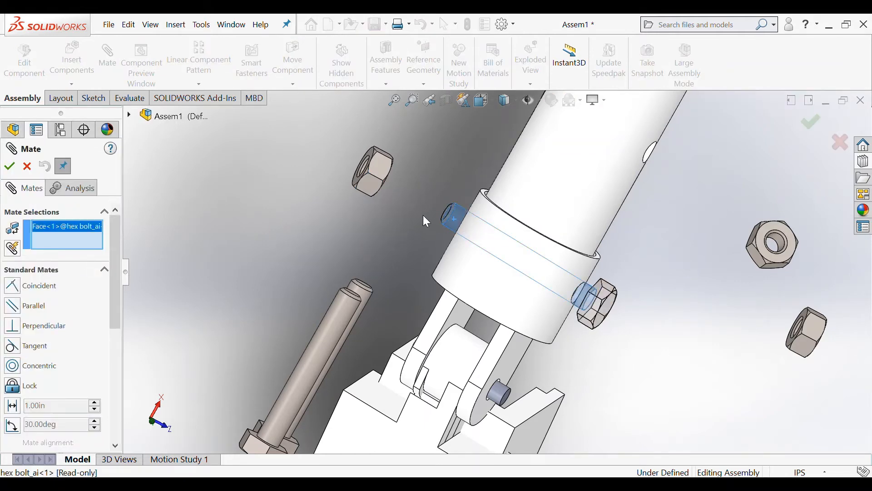
{"action": "middle_click_drag", "start_coordinate": [426, 221], "coordinate": [354, 198]}
{"action": "left_click_drag", "start_coordinate": [579, 221], "coordinate": [550, 223]}
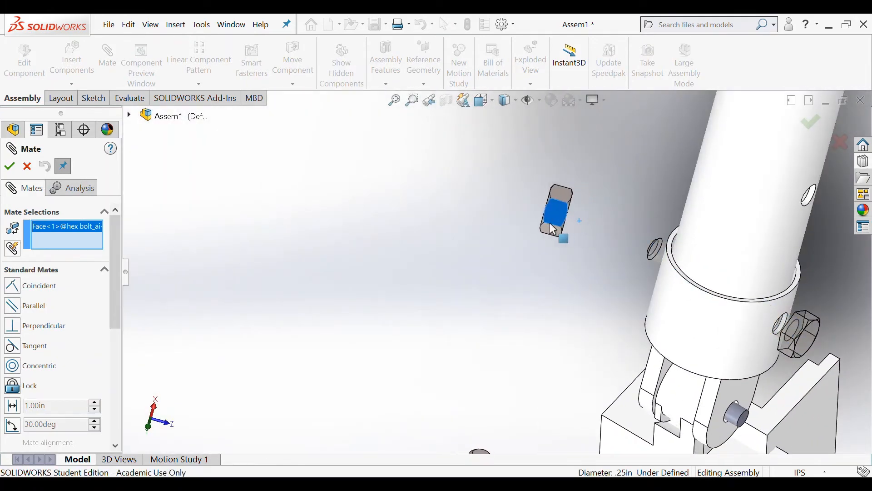
{"action": "middle_click_drag", "start_coordinate": [539, 245], "coordinate": [559, 203]}
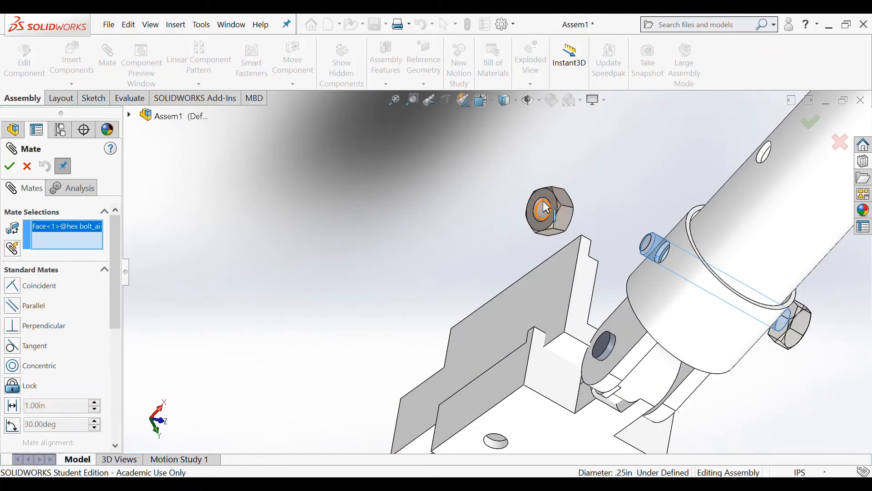
{"action": "scroll", "coordinate": [547, 209], "scroll_direction": "down", "scroll_amount": 3}
{"action": "left_click", "coordinate": [517, 234]}
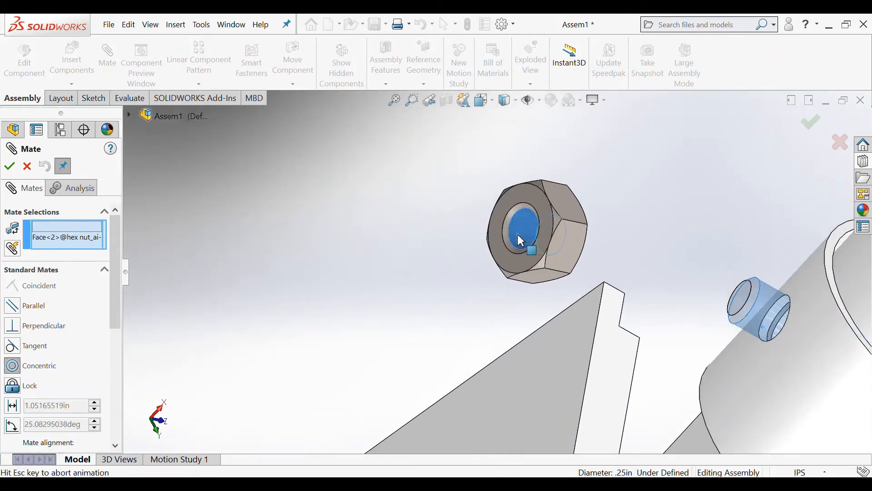
{"action": "left_click", "coordinate": [9, 167]}
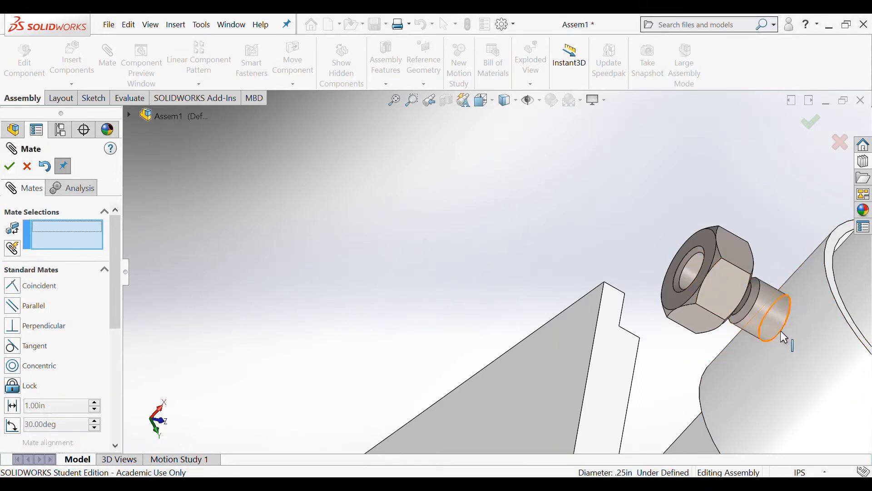
Step: Slide the hex bolt partly out of the collar and select the Lateral Hinge's hole edge on the bolt-head side for a mate
{"action": "middle_click_drag", "start_coordinate": [692, 367], "coordinate": [625, 280]}
{"action": "scroll", "coordinate": [787, 372], "scroll_direction": "up", "scroll_amount": 3}
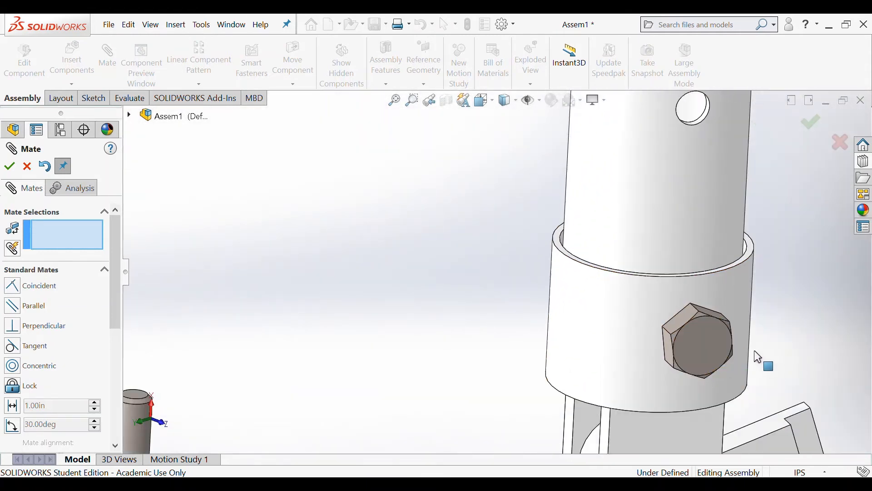
{"action": "left_click", "coordinate": [723, 363]}
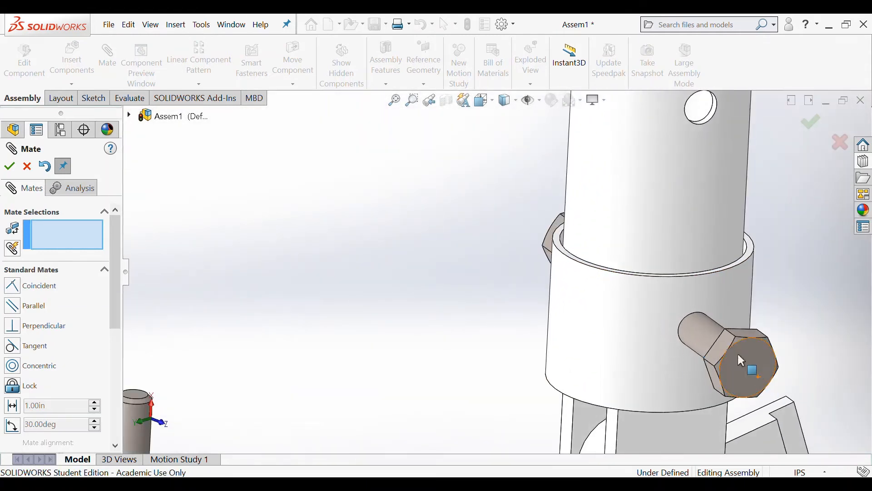
{"action": "middle_click_drag", "start_coordinate": [738, 353], "coordinate": [586, 345]}
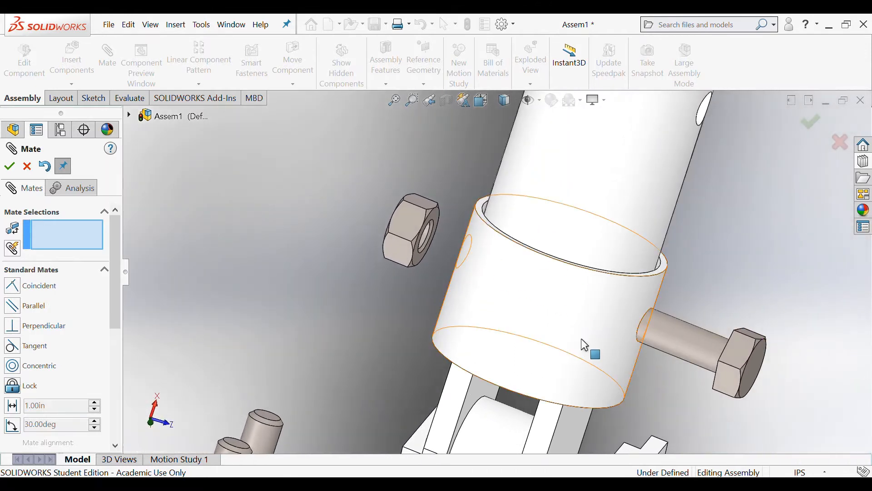
{"action": "left_click", "coordinate": [640, 337]}
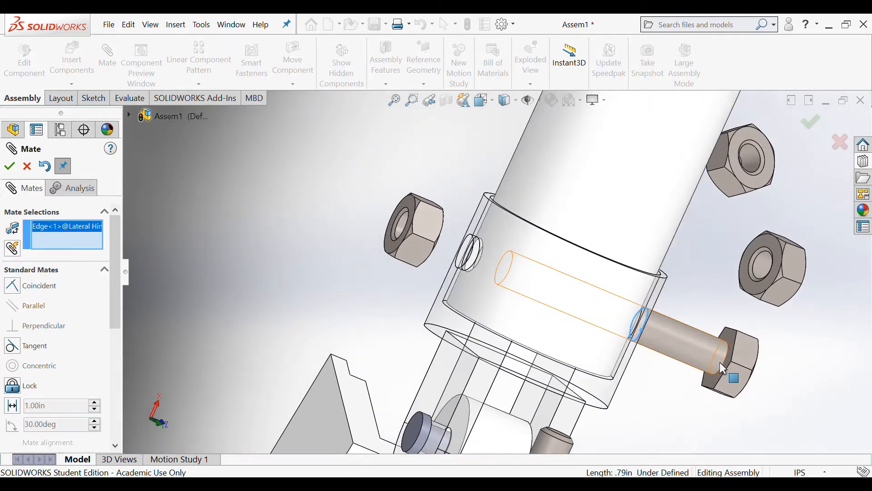
Step: Add tangent mates seating the hex bolt and its hex nut against the hole edges on opposite sides of the lateral hinge
{"action": "left_click", "coordinate": [726, 361]}
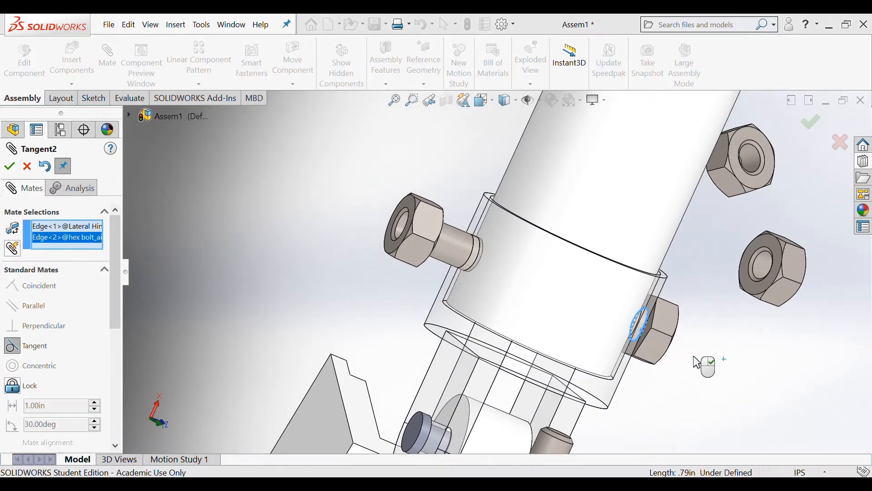
{"action": "left_click", "coordinate": [9, 166]}
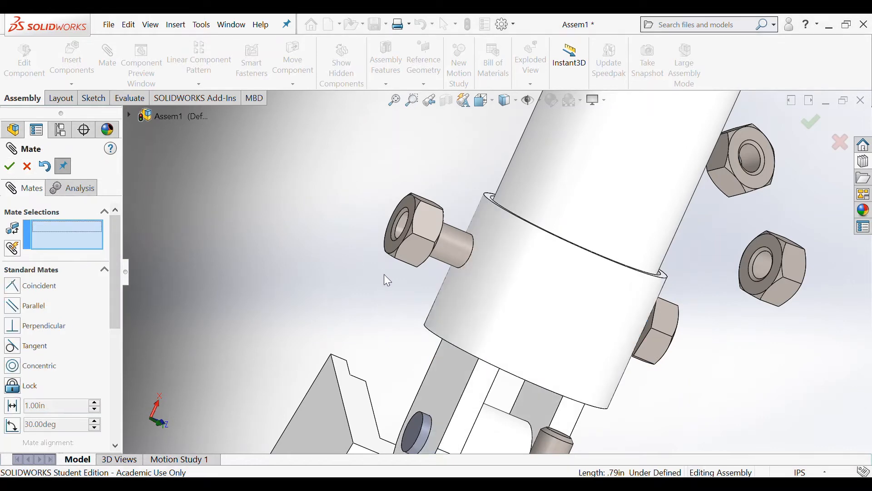
{"action": "middle_click_drag", "start_coordinate": [376, 278], "coordinate": [385, 245]}
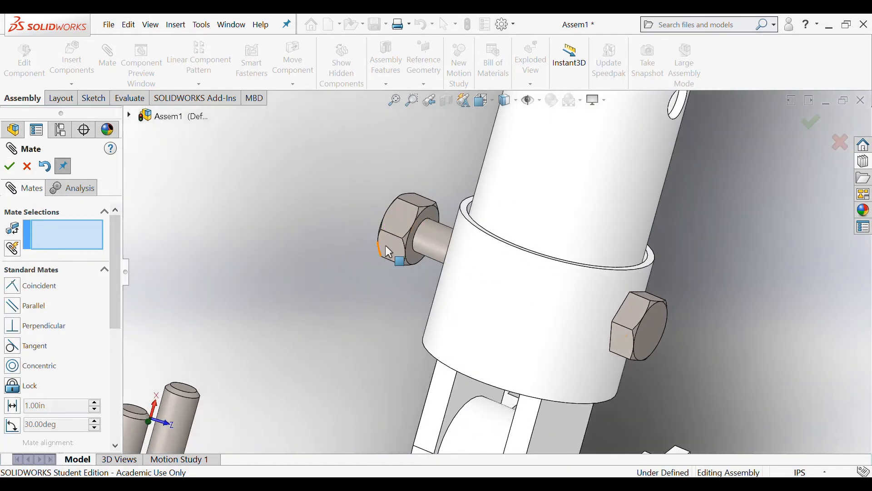
{"action": "left_click", "coordinate": [419, 242]}
{"action": "middle_click_drag", "start_coordinate": [335, 253], "coordinate": [355, 253]}
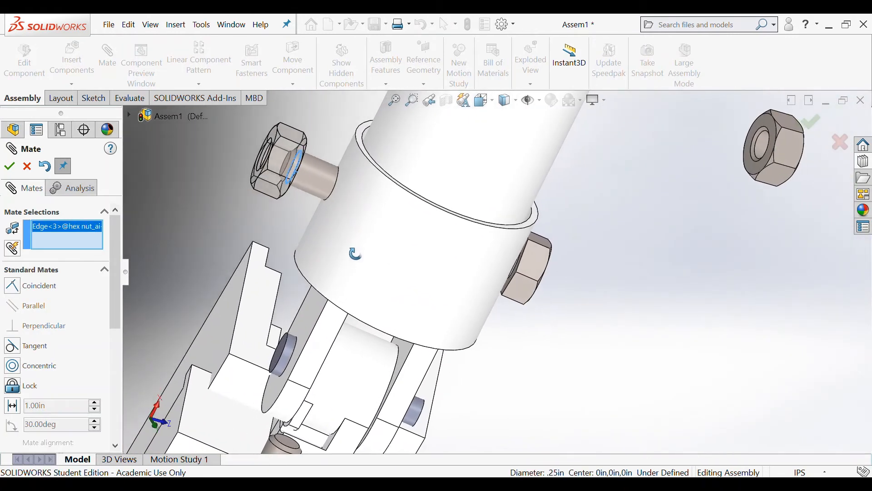
{"action": "left_click", "coordinate": [329, 198]}
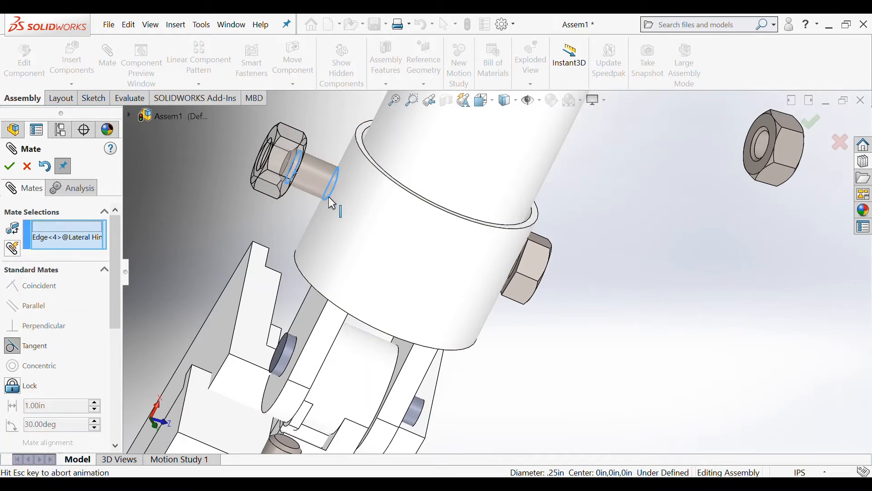
{"action": "left_click", "coordinate": [10, 166]}
Step: Move a loose hex bolt beside the outer tube and mate its shank concentric with the hole nearest the tube's handle end
{"action": "middle_click_drag", "start_coordinate": [547, 252], "coordinate": [553, 282]}
{"action": "scroll", "coordinate": [545, 273], "scroll_direction": "up", "scroll_amount": 3}
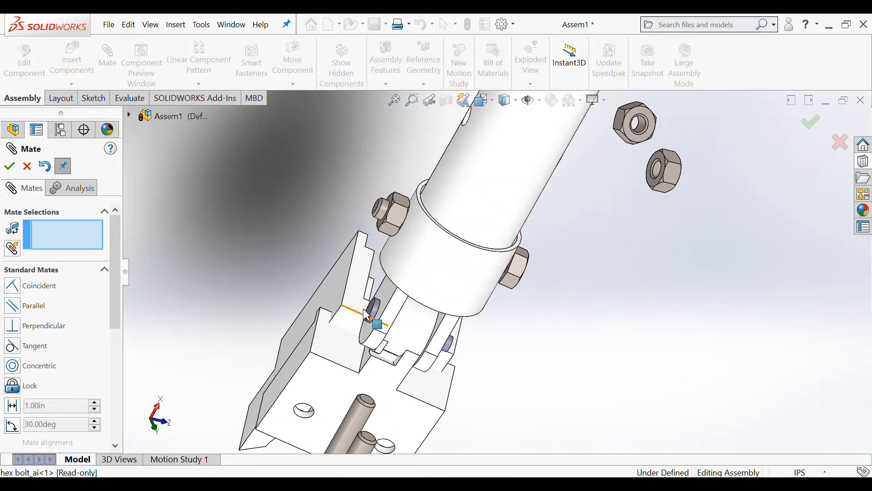
{"action": "scroll", "coordinate": [553, 243], "scroll_direction": "up", "scroll_amount": 4}
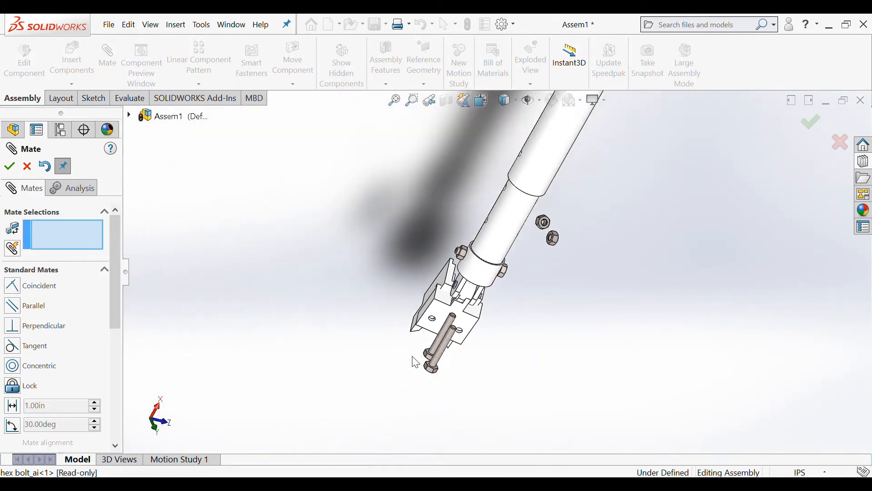
{"action": "left_click_drag", "start_coordinate": [443, 370], "coordinate": [593, 217]}
{"action": "middle_click_drag", "start_coordinate": [593, 216], "coordinate": [647, 233]}
{"action": "scroll", "coordinate": [601, 230], "scroll_direction": "down", "scroll_amount": 5}
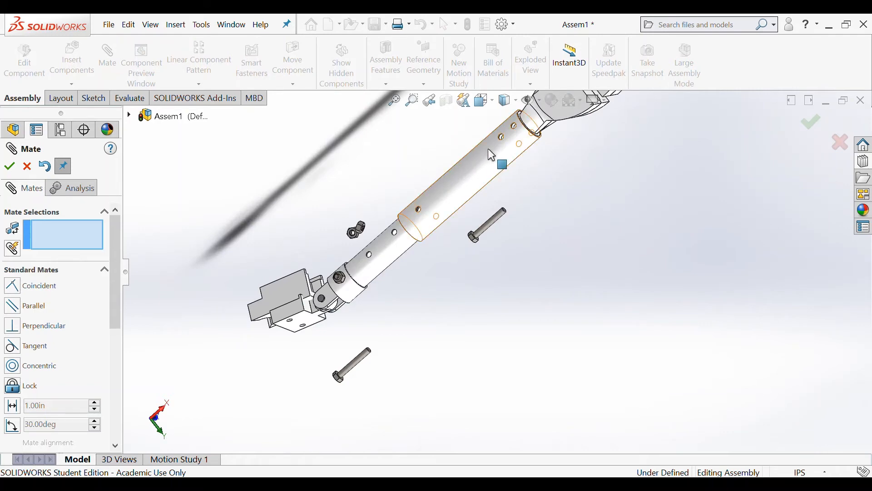
{"action": "scroll", "coordinate": [491, 150], "scroll_direction": "down", "scroll_amount": 3}
{"action": "scroll", "coordinate": [500, 149], "scroll_direction": "down", "scroll_amount": 2}
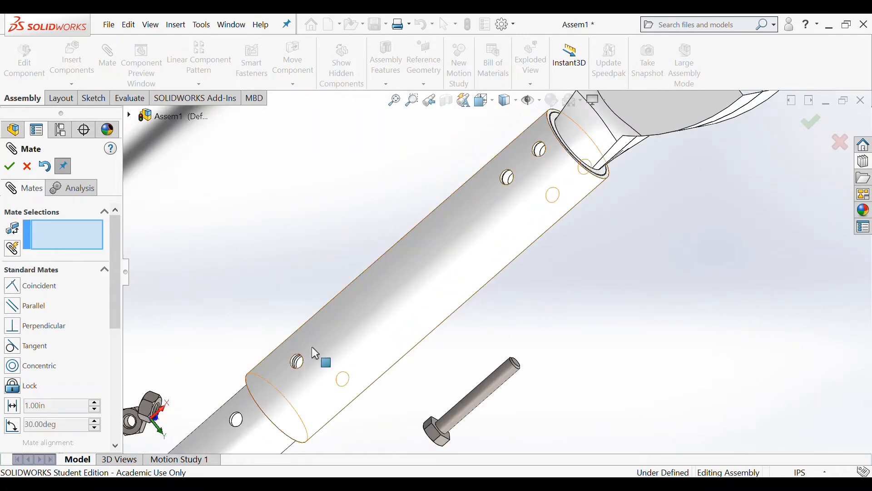
{"action": "left_click", "coordinate": [483, 393]}
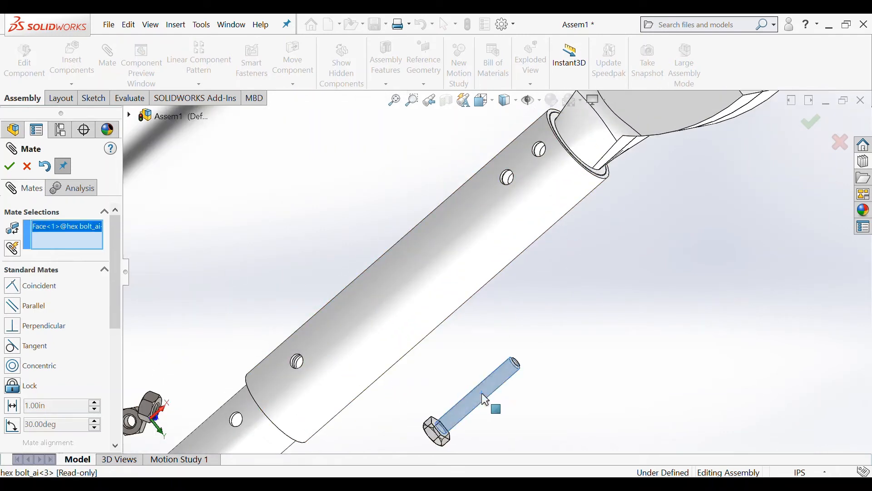
{"action": "left_click", "coordinate": [544, 152]}
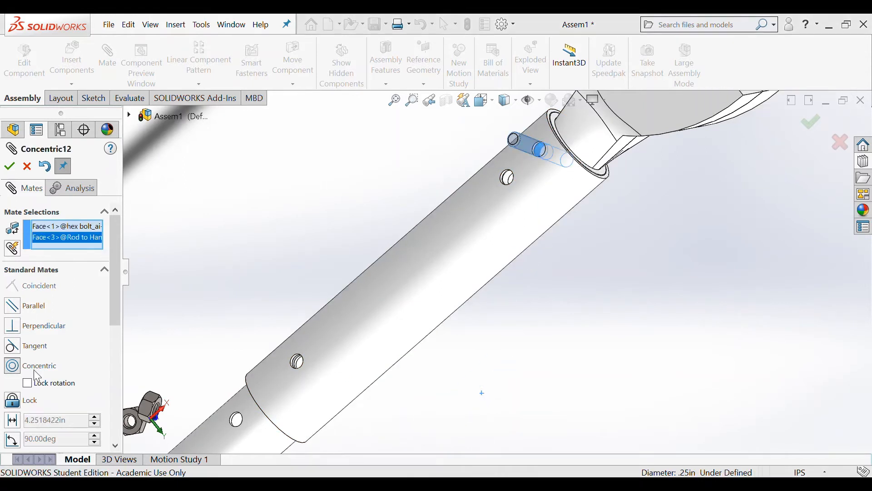
{"action": "left_click", "coordinate": [9, 166]}
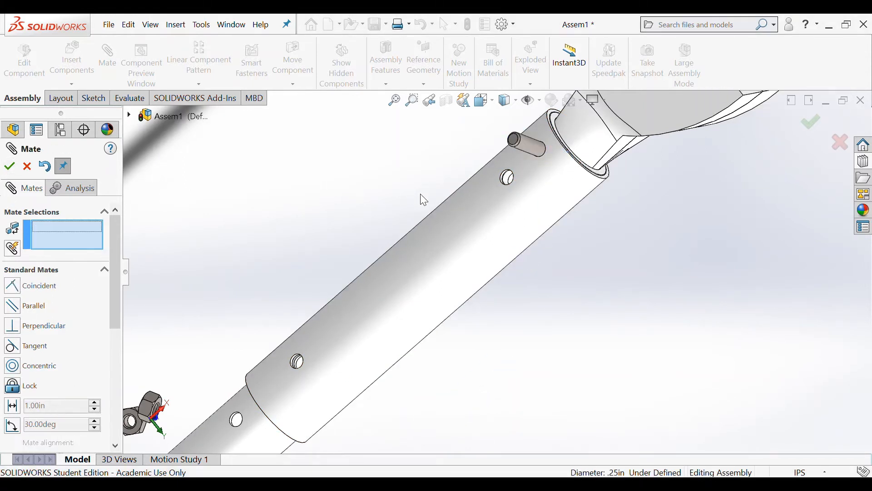
Step: Slide the bolt through the upper hole with its head slightly off the tube, and shift the nut on the opposite side towards the tube
{"action": "middle_click_drag", "start_coordinate": [419, 194], "coordinate": [480, 185]}
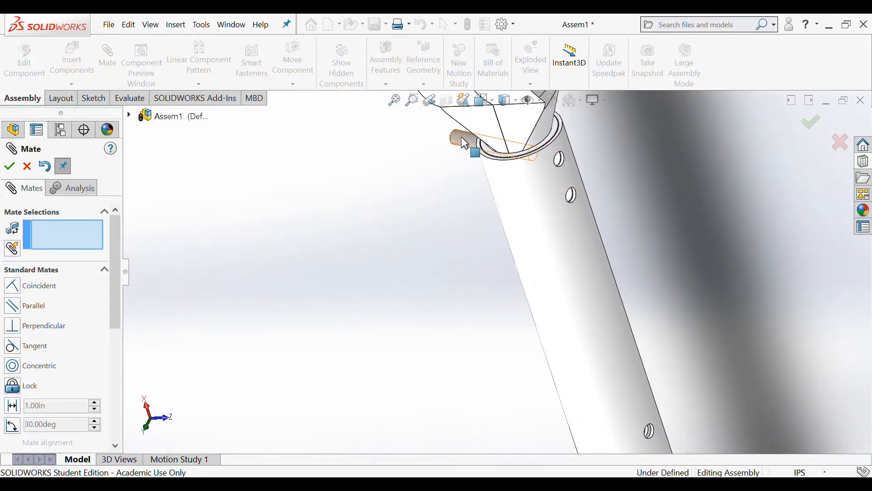
{"action": "left_click_drag", "start_coordinate": [462, 137], "coordinate": [568, 167]}
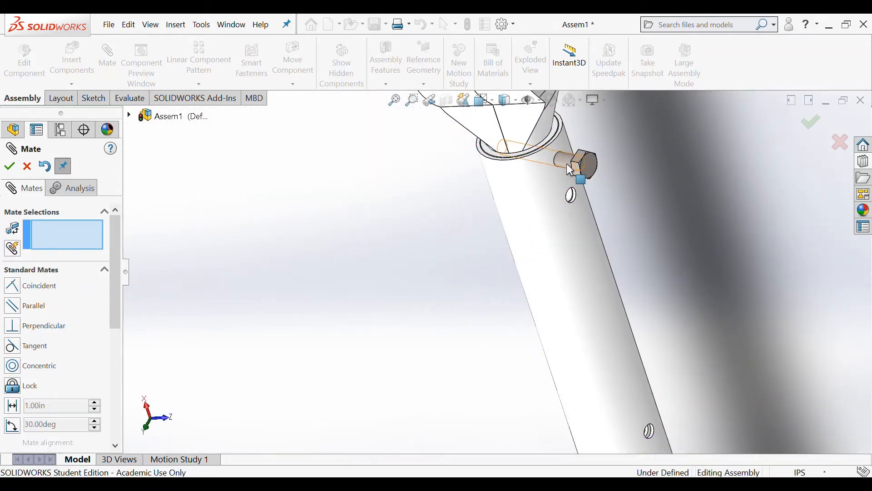
{"action": "scroll", "coordinate": [567, 162], "scroll_direction": "down", "scroll_amount": 3}
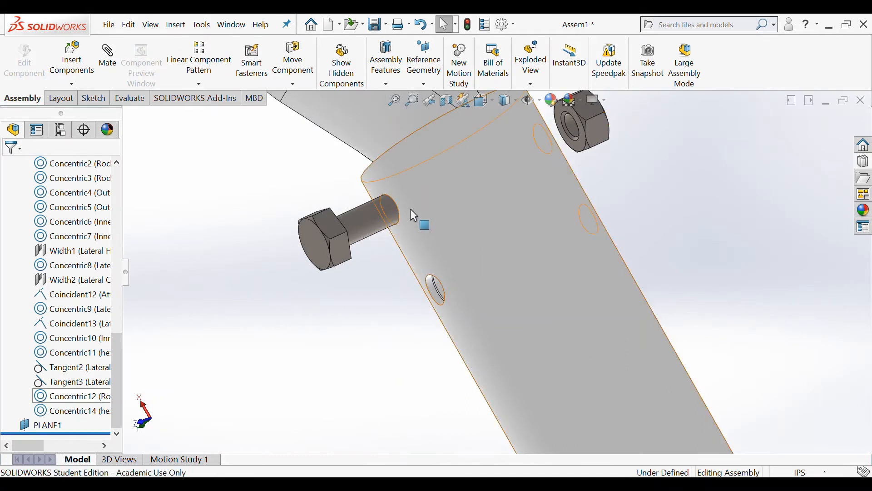
{"action": "left_click_drag", "start_coordinate": [345, 239], "coordinate": [443, 192]}
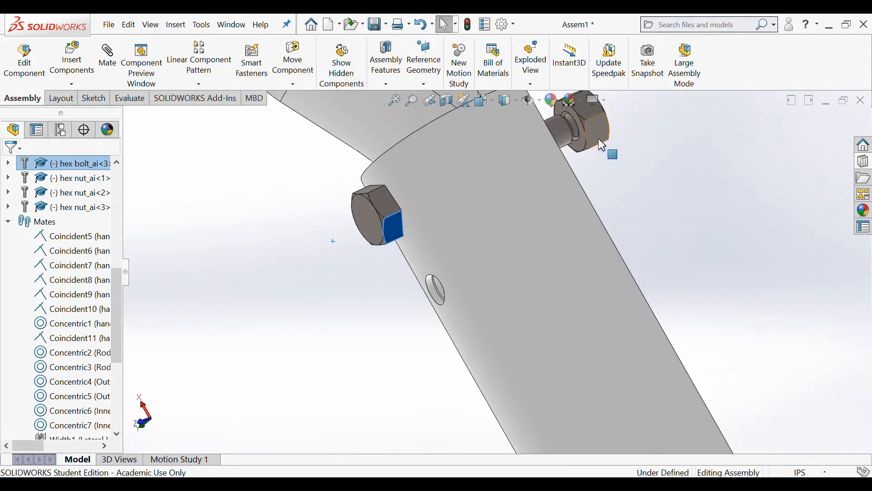
{"action": "left_click_drag", "start_coordinate": [599, 139], "coordinate": [582, 137]}
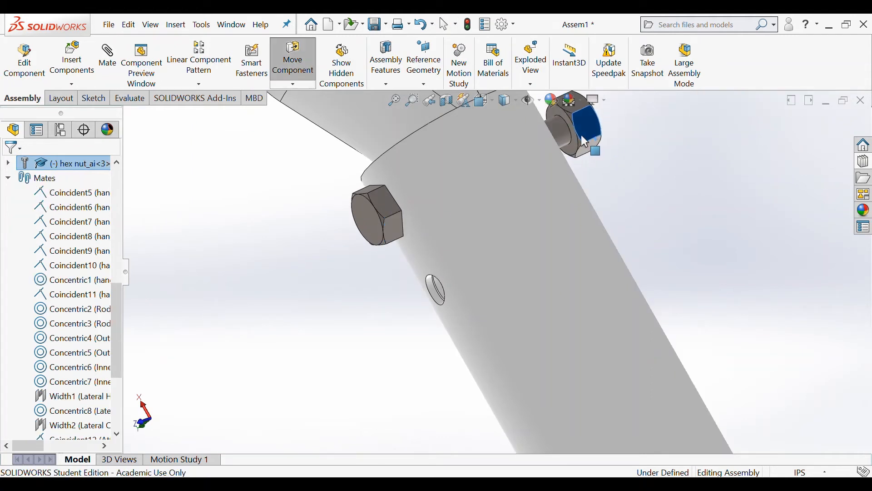
{"action": "left_click_drag", "start_coordinate": [370, 197], "coordinate": [354, 204]}
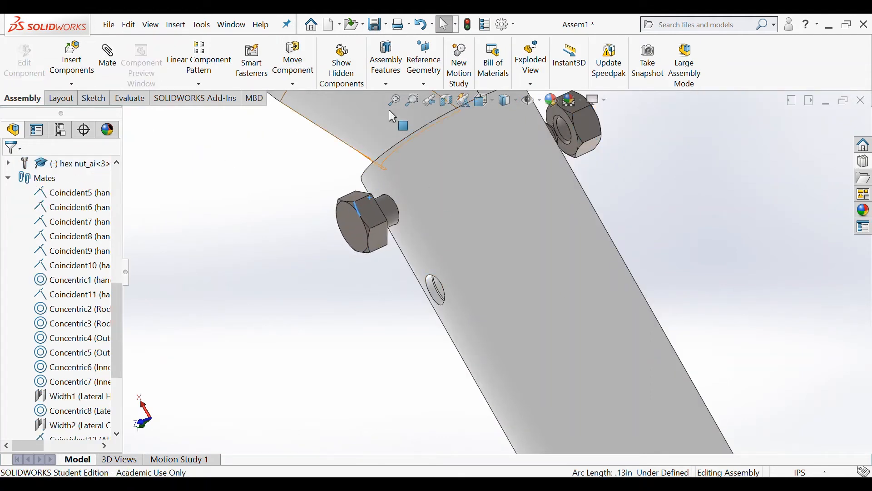
Step: Start a reference plane, clear the preselected bolt edge, and use Outer Tube A's Top Plane as the first reference
{"action": "left_click", "coordinate": [416, 84]}
{"action": "left_click", "coordinate": [416, 95]}
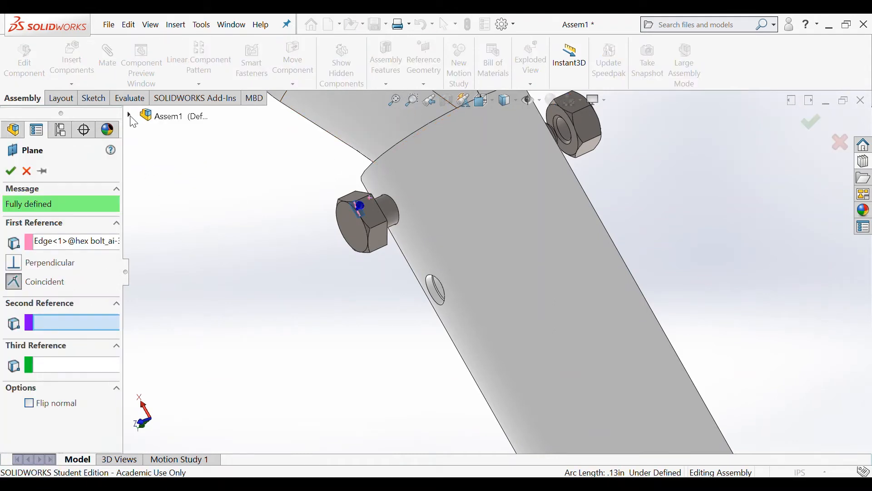
{"action": "left_click", "coordinate": [83, 241]}
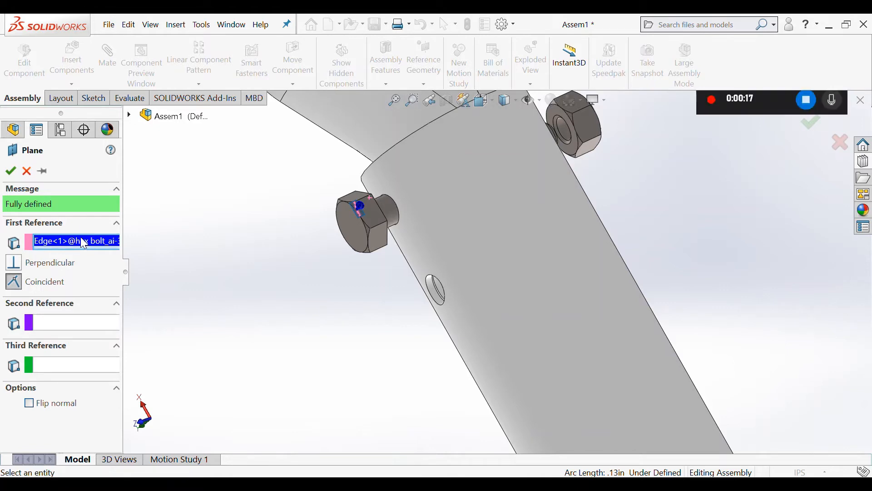
{"action": "key", "text": "Delete"}
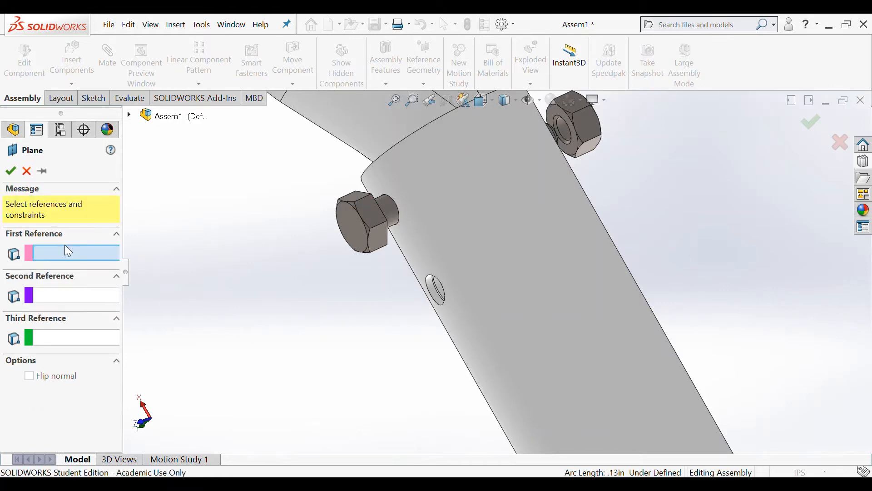
{"action": "left_click", "coordinate": [129, 114]}
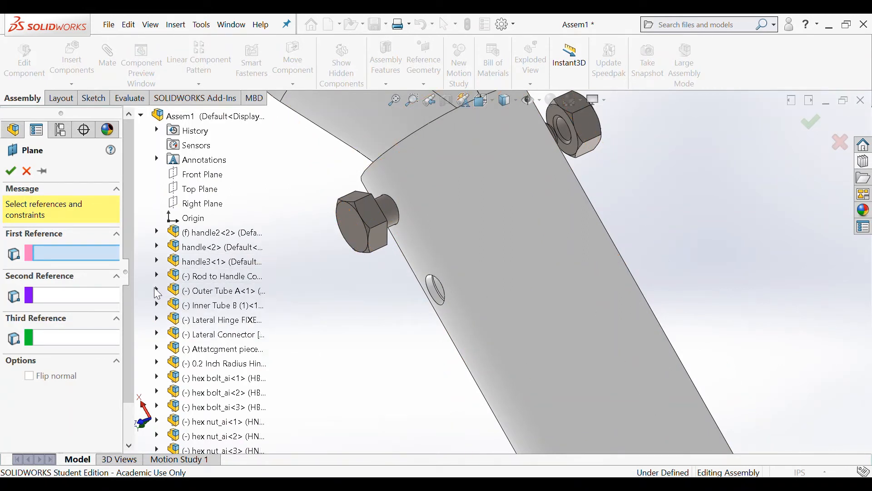
{"action": "left_click", "coordinate": [155, 290]}
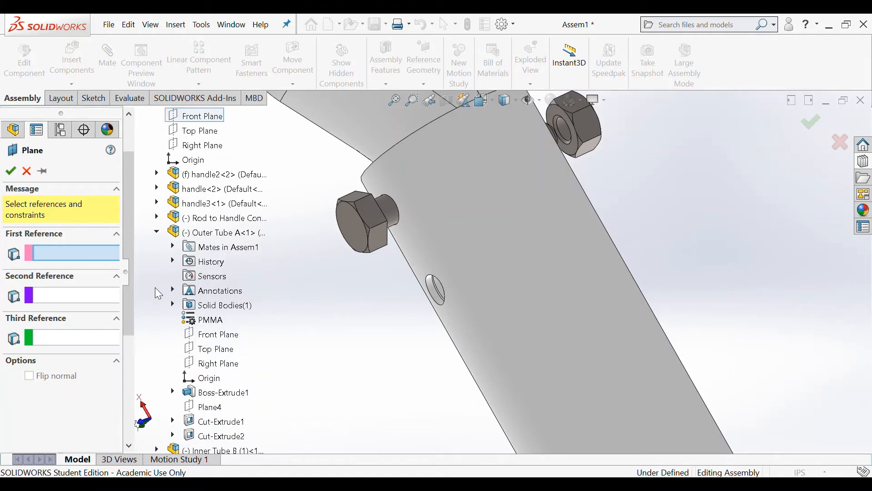
{"action": "left_click", "coordinate": [197, 352]}
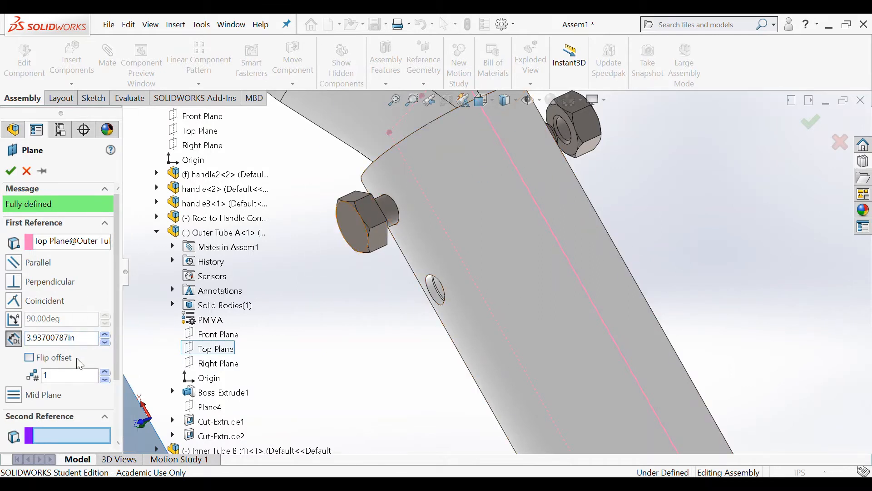
Step: Create the plane parallel to the Top Plane and tangent to Outer Tube A's outer face on the bolt head side, without flipping the offset
{"action": "left_click", "coordinate": [463, 333]}
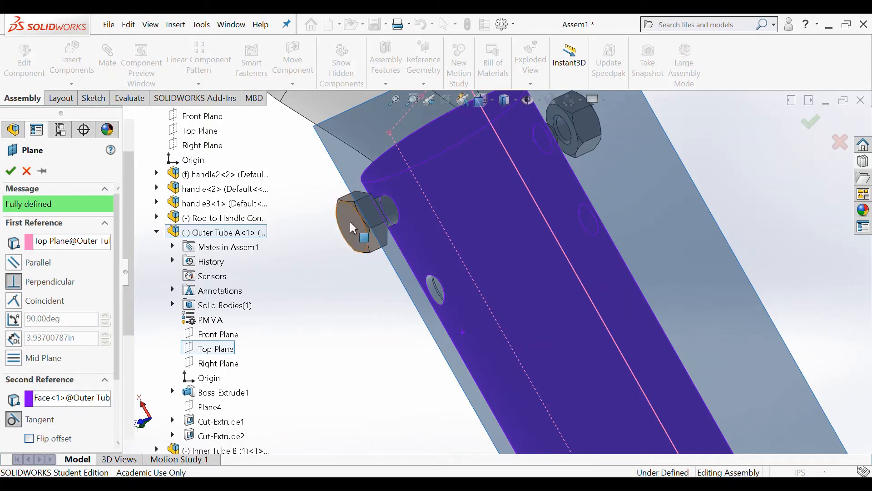
{"action": "left_click", "coordinate": [30, 439]}
{"action": "left_click", "coordinate": [30, 439]}
{"action": "left_click", "coordinate": [42, 268]}
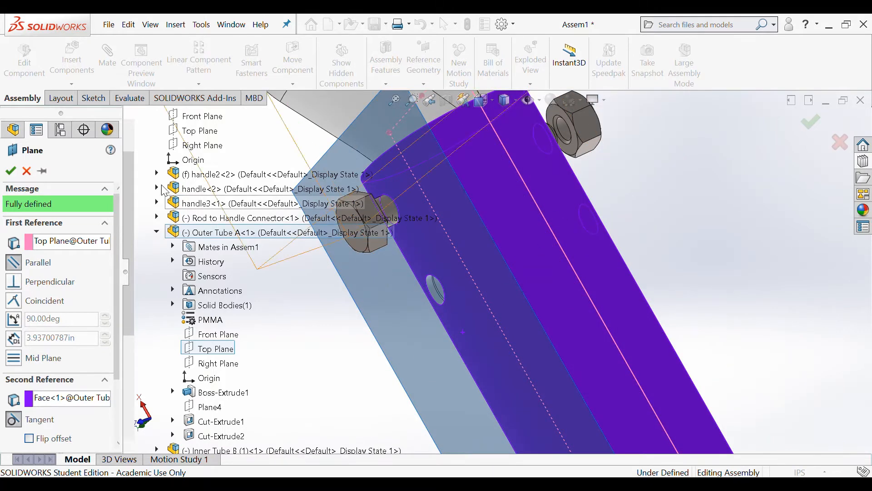
{"action": "left_click", "coordinate": [11, 172]}
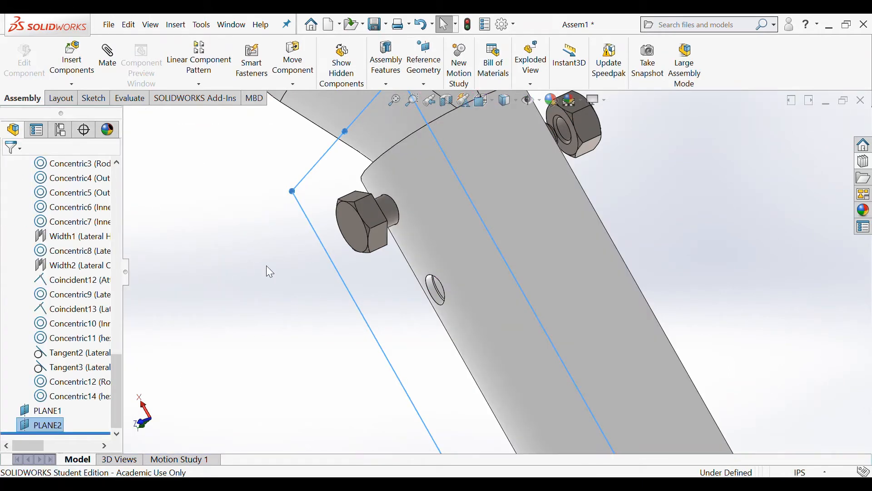
Step: Add a 0.19 in distance mate between the new tangent plane and the outer face of the hex bolt's head
{"action": "scroll", "coordinate": [431, 228], "scroll_direction": "down", "scroll_amount": 3}
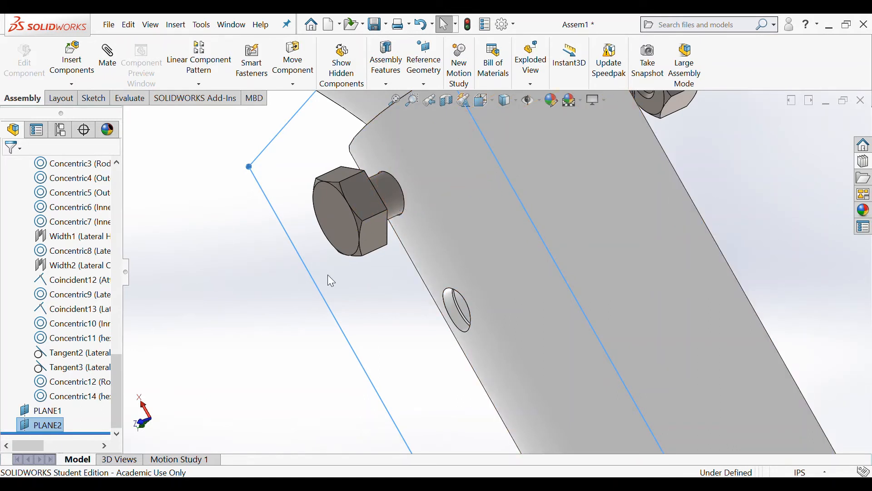
{"action": "middle_click_drag", "start_coordinate": [328, 275], "coordinate": [302, 309]}
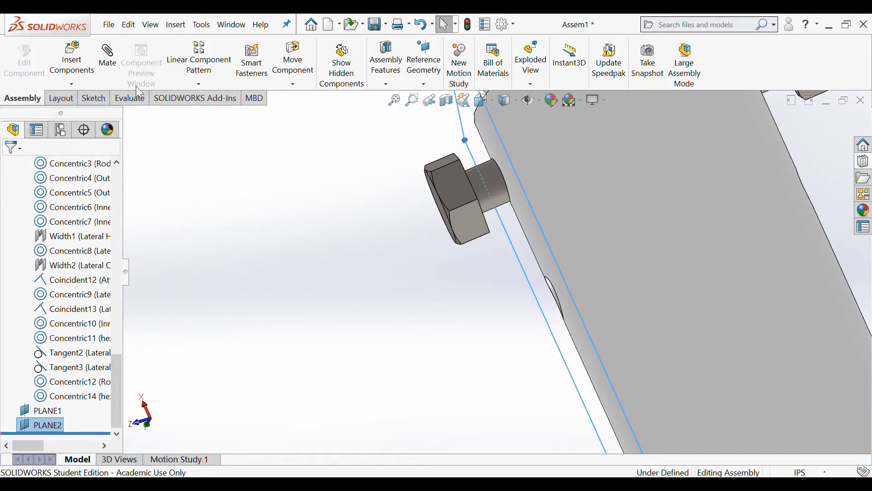
{"action": "left_click", "coordinate": [110, 64]}
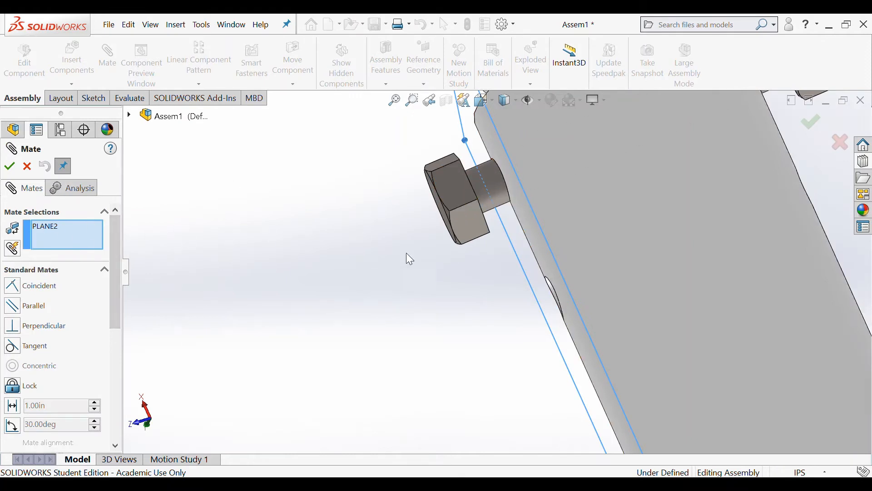
{"action": "middle_click_drag", "start_coordinate": [438, 270], "coordinate": [340, 220]}
{"action": "left_click", "coordinate": [341, 221]}
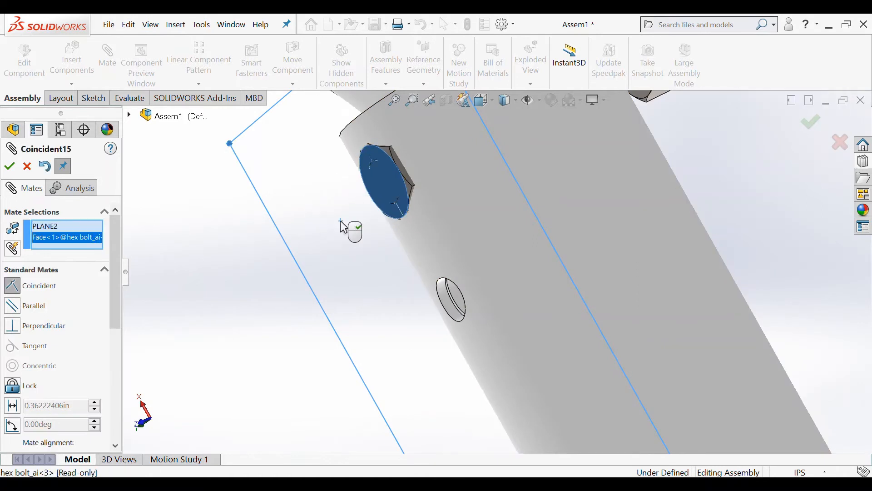
{"action": "left_click", "coordinate": [13, 408]}
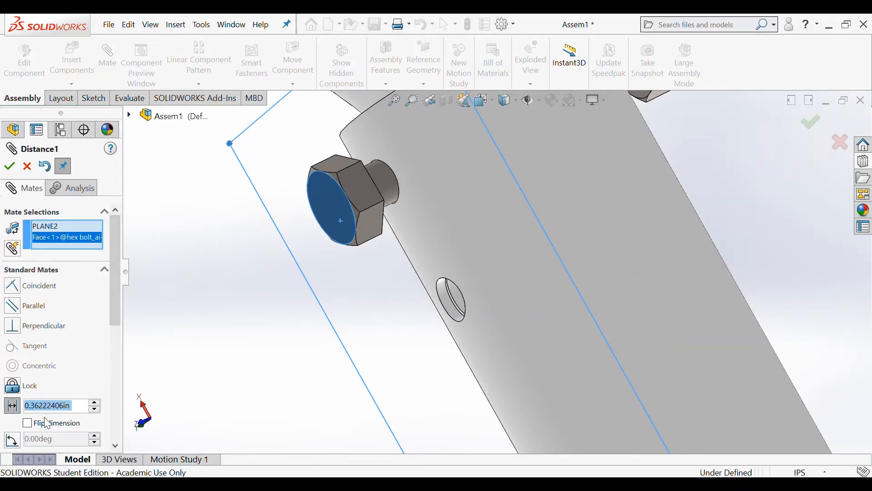
{"action": "type", "text": "0."}
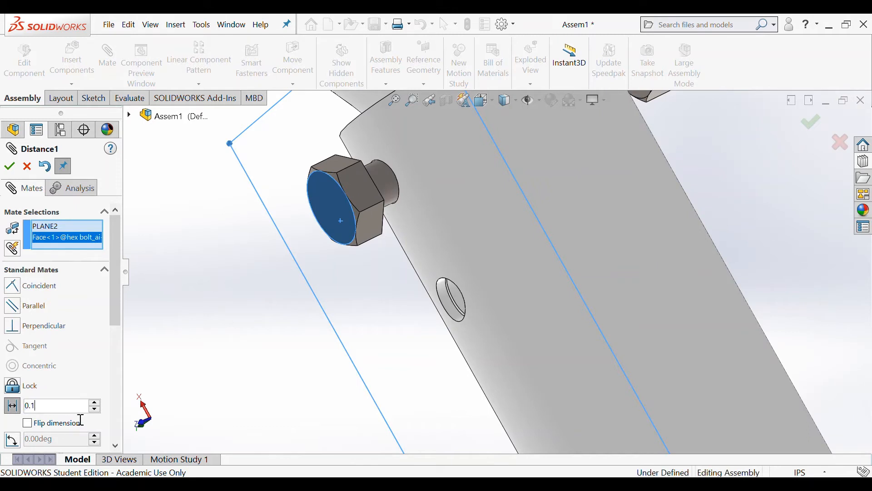
{"action": "type", "text": "19"}
{"action": "key", "text": "Return"}
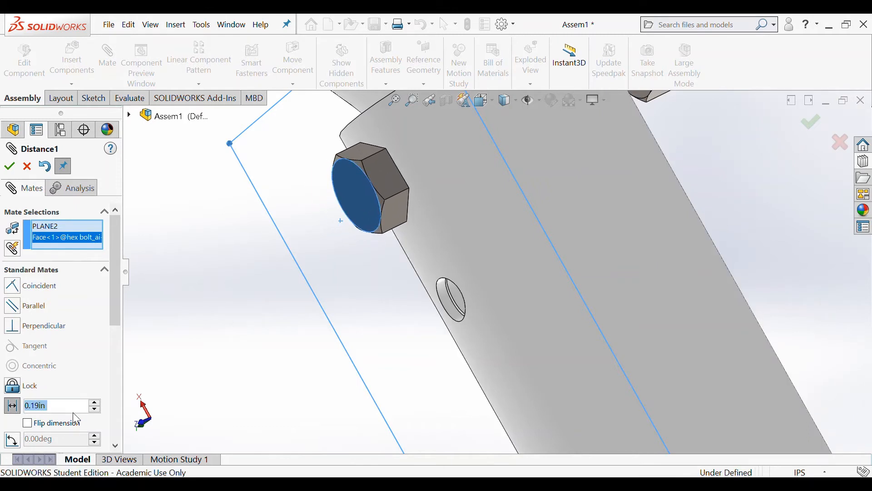
{"action": "left_click", "coordinate": [9, 166]}
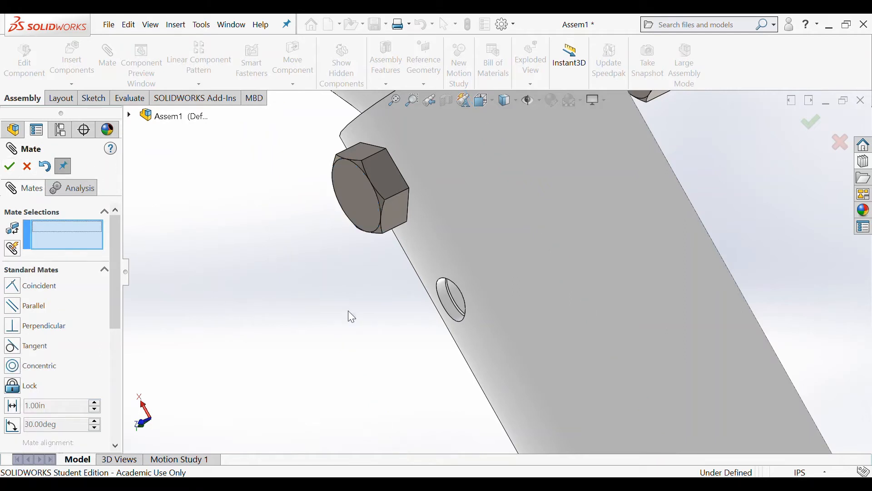
Step: Push the hex nut towards the tube and mate its outer face coincident with the end edge of the upper bolt
{"action": "scroll", "coordinate": [355, 315], "scroll_direction": "up", "scroll_amount": 3}
{"action": "middle_click_drag", "start_coordinate": [709, 221], "coordinate": [736, 185]}
{"action": "scroll", "coordinate": [729, 183], "scroll_direction": "down", "scroll_amount": 3}
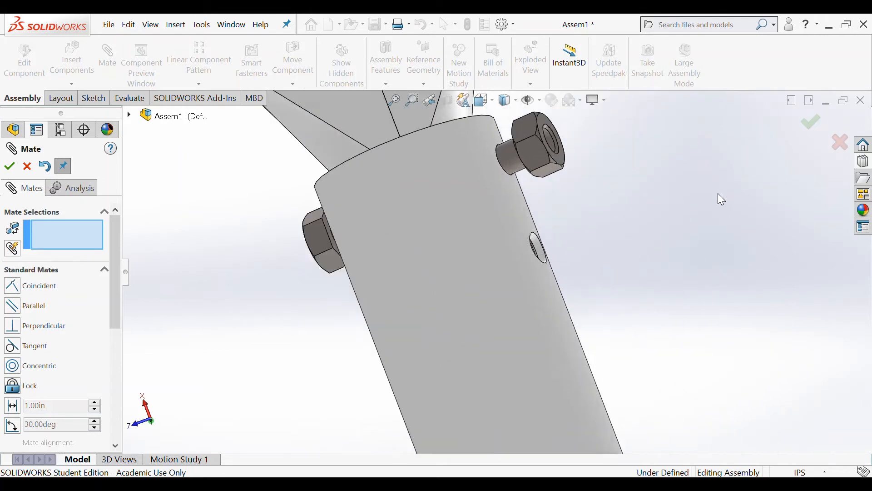
{"action": "left_click_drag", "start_coordinate": [491, 157], "coordinate": [465, 152]}
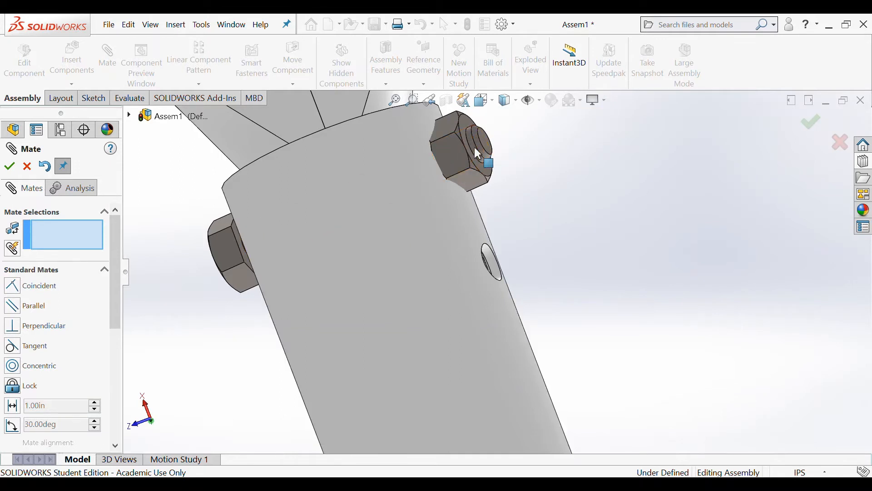
{"action": "left_click", "coordinate": [476, 146]}
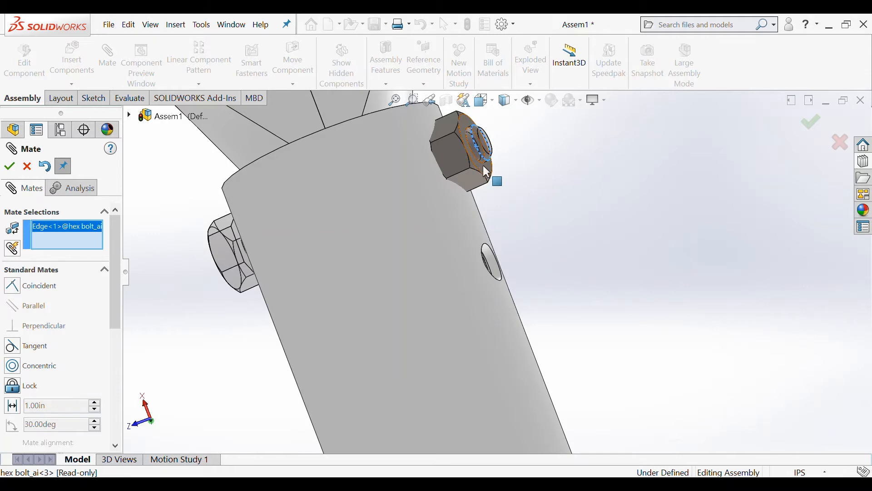
{"action": "left_click", "coordinate": [484, 166]}
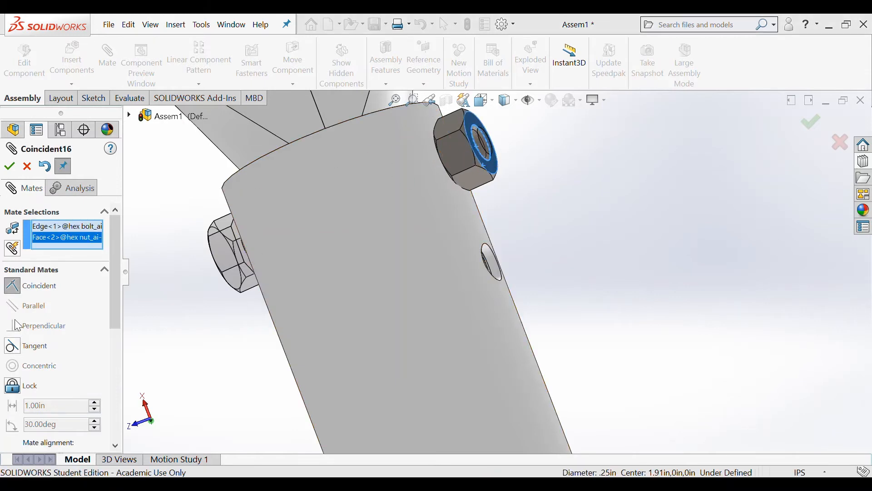
{"action": "left_click", "coordinate": [9, 167]}
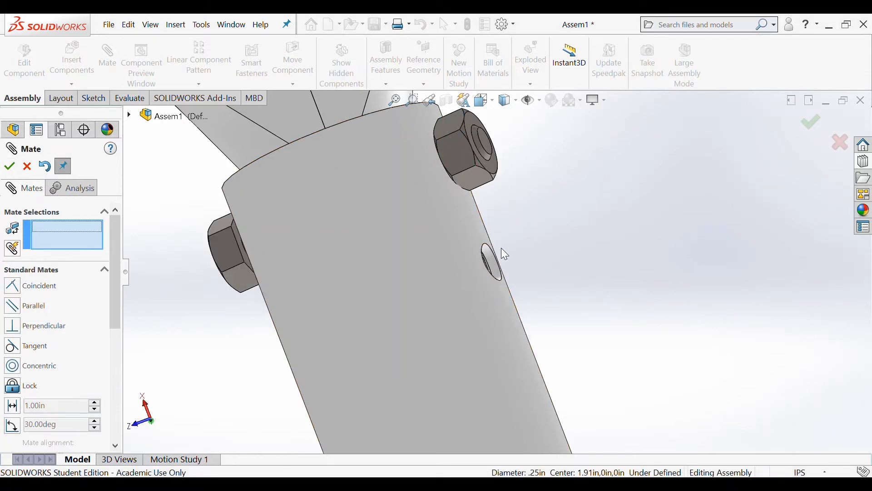
Step: Move the loose hex bolt from the hinge end up beside the handle end of Outer Tube A
{"action": "scroll", "coordinate": [500, 263], "scroll_direction": "up", "scroll_amount": 2}
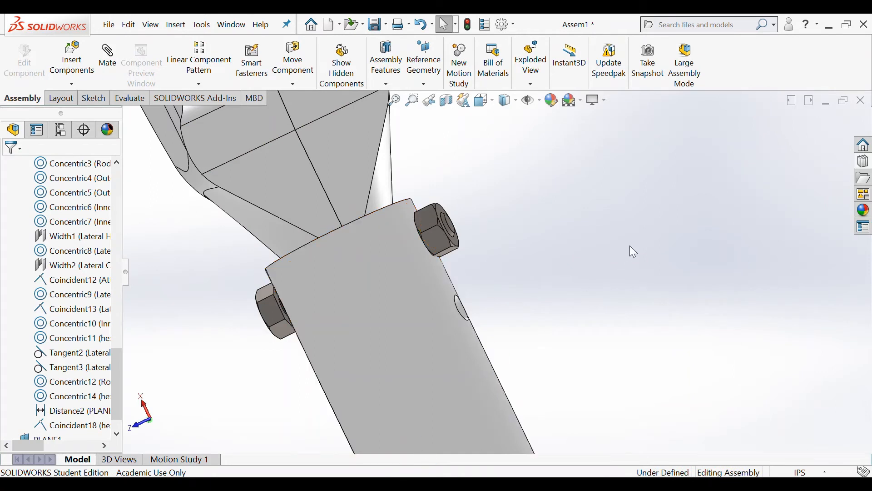
{"action": "middle_click_drag", "start_coordinate": [580, 252], "coordinate": [615, 247]}
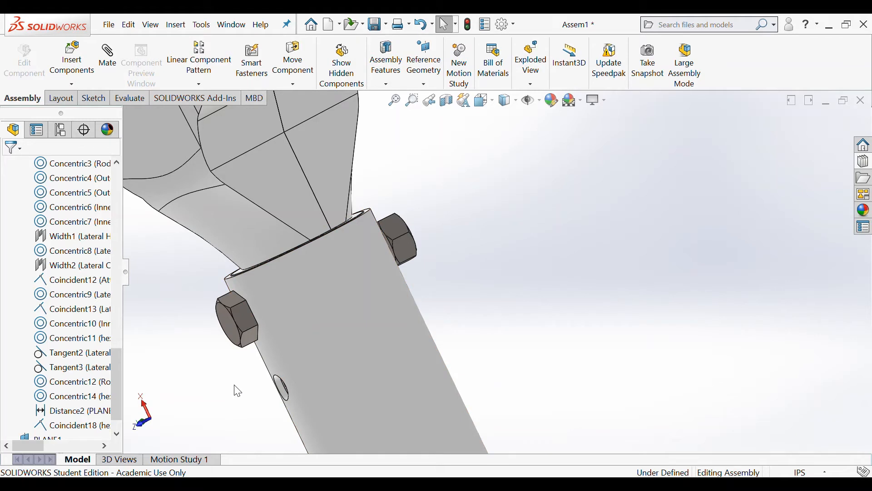
{"action": "scroll", "coordinate": [573, 267], "scroll_direction": "up", "scroll_amount": 2}
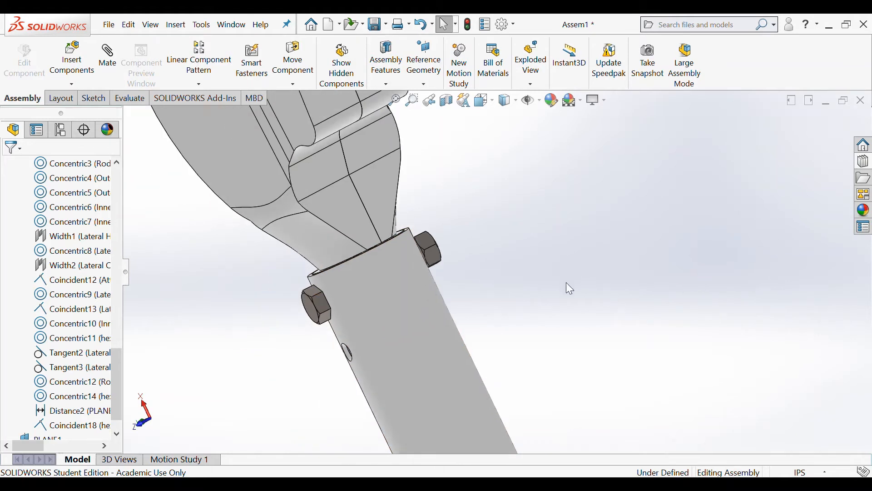
{"action": "scroll", "coordinate": [567, 283], "scroll_direction": "up", "scroll_amount": 2}
{"action": "middle_click_drag", "start_coordinate": [616, 339], "coordinate": [603, 305]}
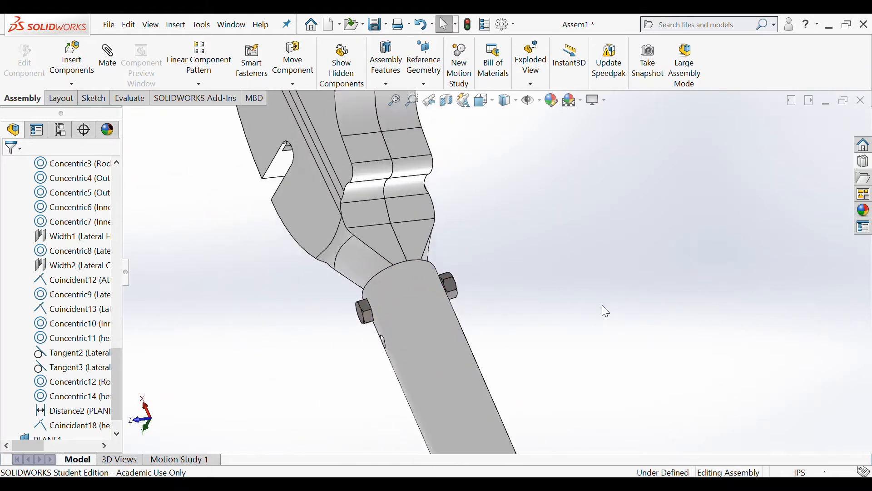
{"action": "scroll", "coordinate": [603, 311], "scroll_direction": "up", "scroll_amount": 5}
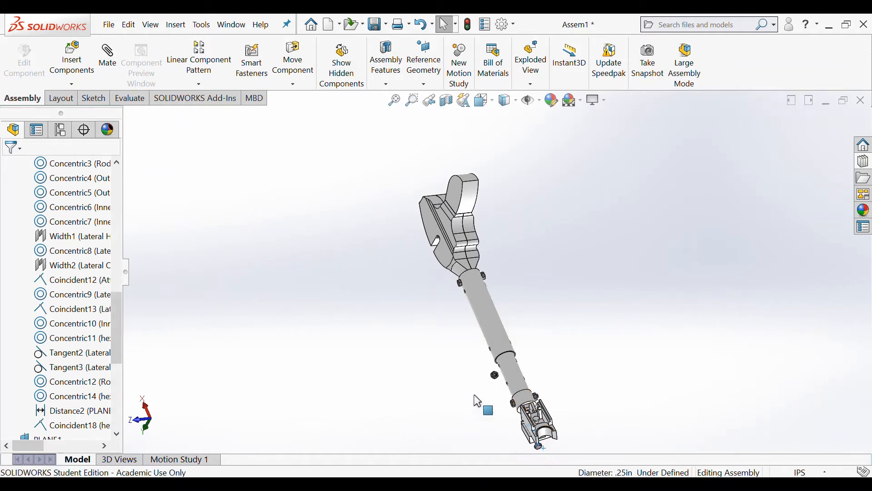
{"action": "left_click_drag", "start_coordinate": [449, 309], "coordinate": [411, 298]}
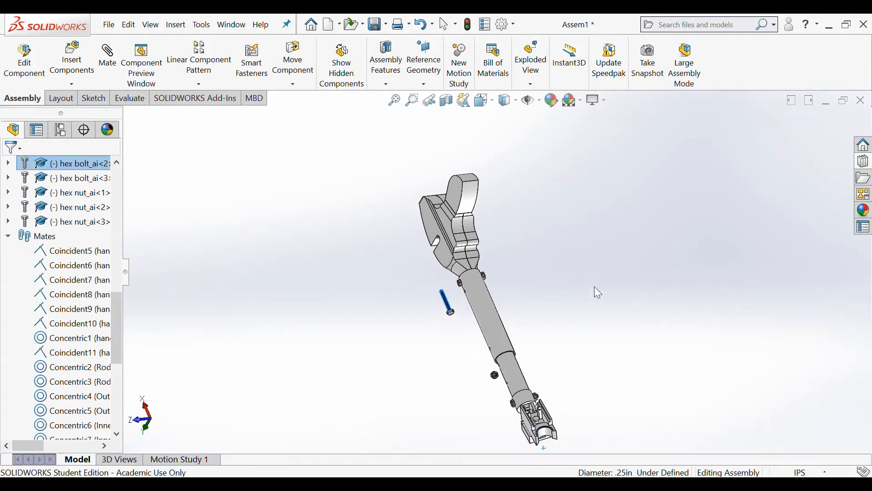
Step: Rotate the loose hex bolt freely so its shank points towards the tube, with the head facing outward
{"action": "scroll", "coordinate": [572, 283], "scroll_direction": "down", "scroll_amount": 3}
{"action": "middle_click_drag", "start_coordinate": [413, 270], "coordinate": [298, 327]}
{"action": "scroll", "coordinate": [295, 231], "scroll_direction": "down", "scroll_amount": 5}
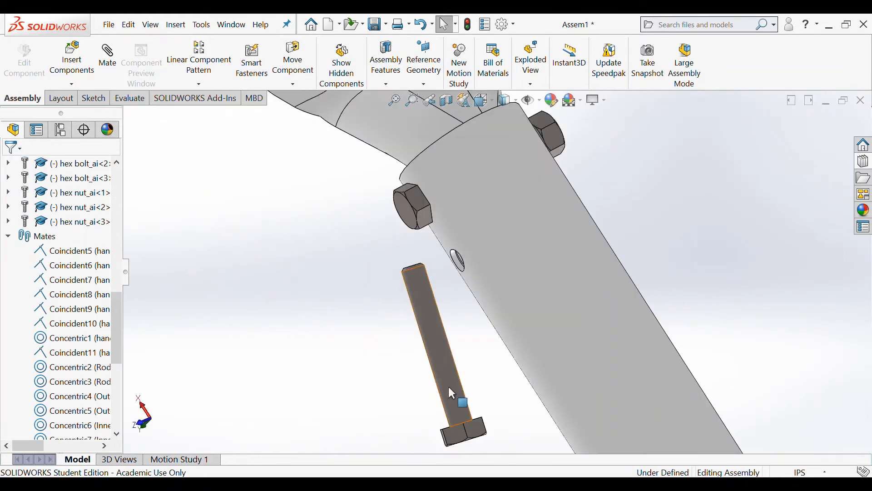
{"action": "left_click", "coordinate": [297, 119]}
{"action": "left_click_drag", "start_coordinate": [436, 359], "coordinate": [321, 241]}
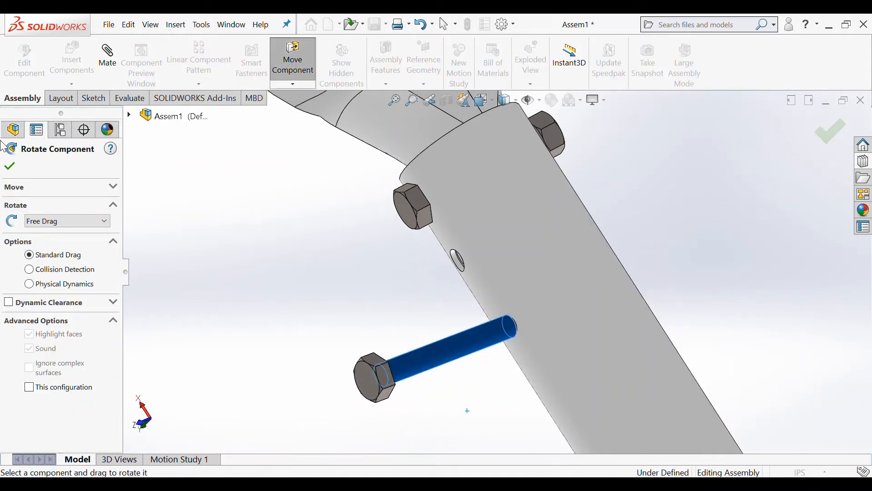
{"action": "left_click", "coordinate": [10, 166]}
Step: Mate the bolt's shank concentric with the empty hole in Outer Tube A and slide the bolt through, leaving its head just outside
{"action": "left_click", "coordinate": [114, 68]}
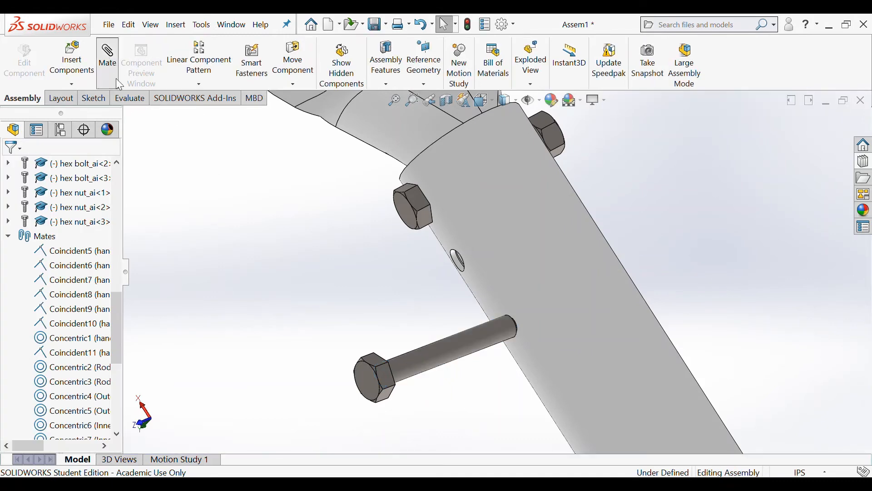
{"action": "left_click", "coordinate": [437, 354]}
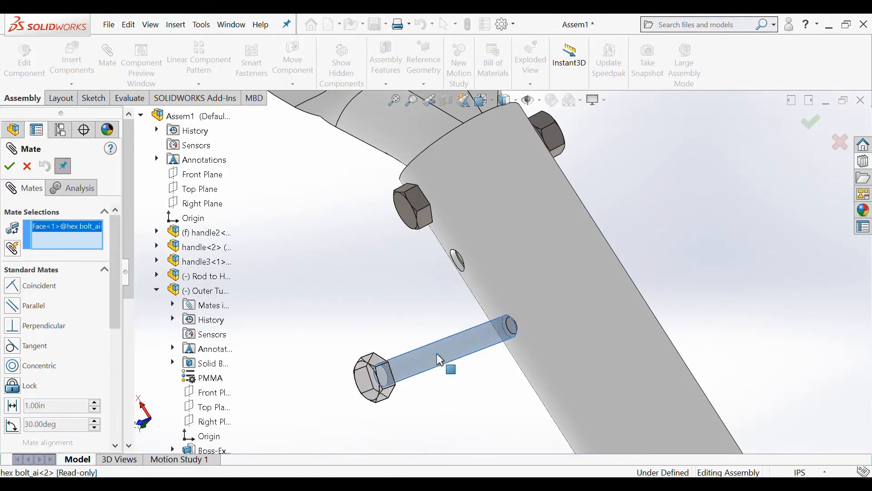
{"action": "left_click", "coordinate": [460, 263]}
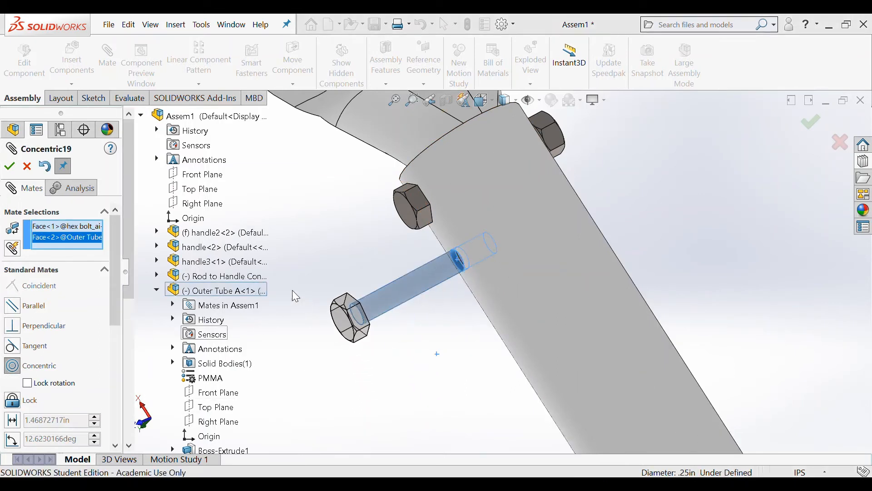
{"action": "left_click", "coordinate": [9, 166]}
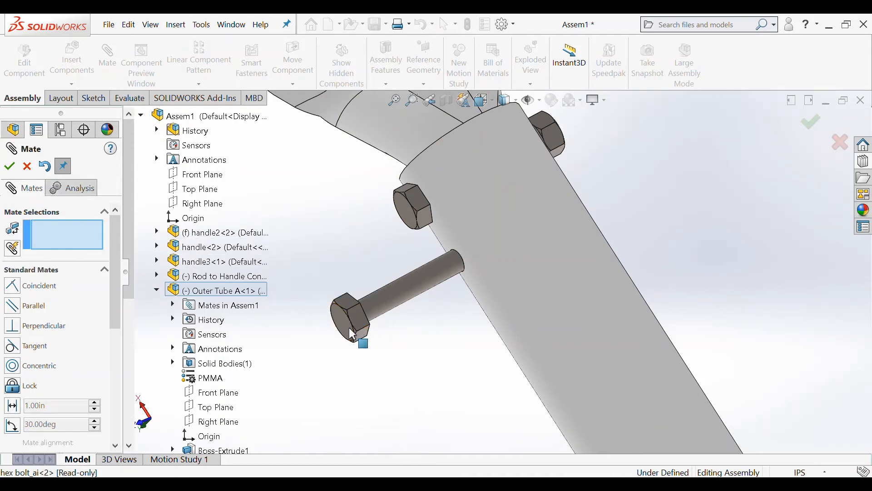
{"action": "left_click_drag", "start_coordinate": [351, 334], "coordinate": [453, 288]}
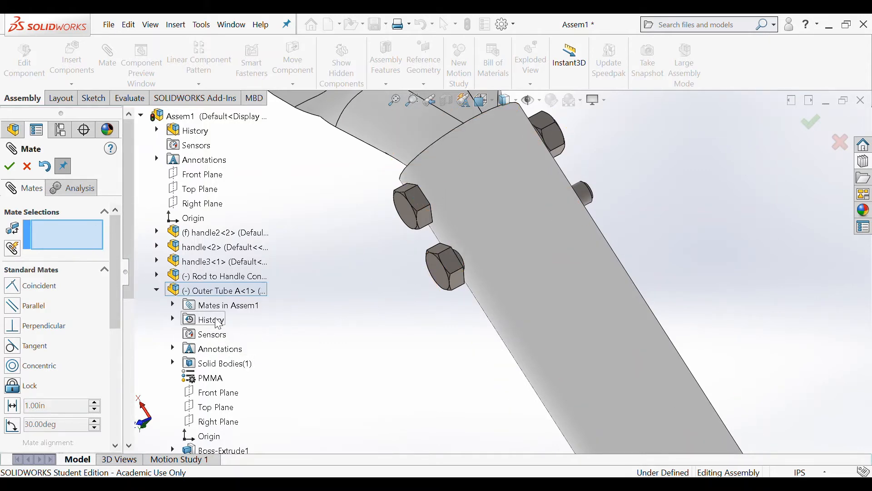
Step: Add a 0.19 in distance mate between PLANE2 and the outer face of the second bolt's head
{"action": "scroll", "coordinate": [218, 337], "scroll_direction": "down", "scroll_amount": 6}
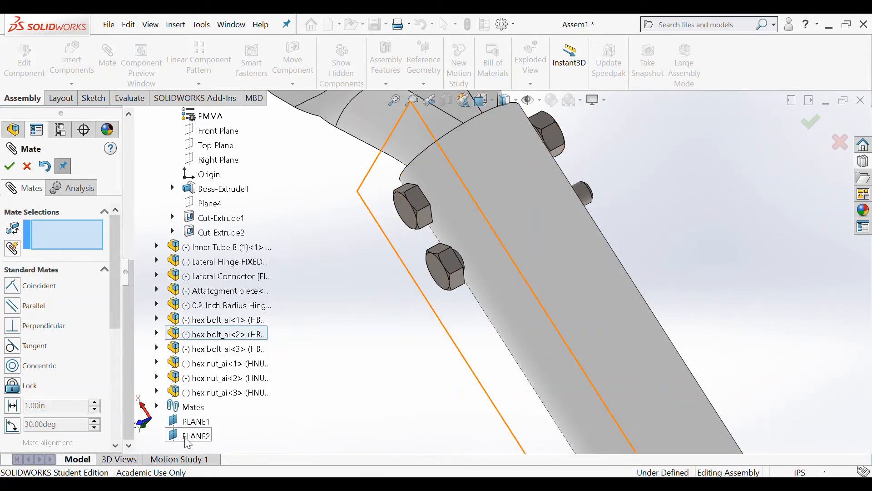
{"action": "left_click", "coordinate": [185, 438]}
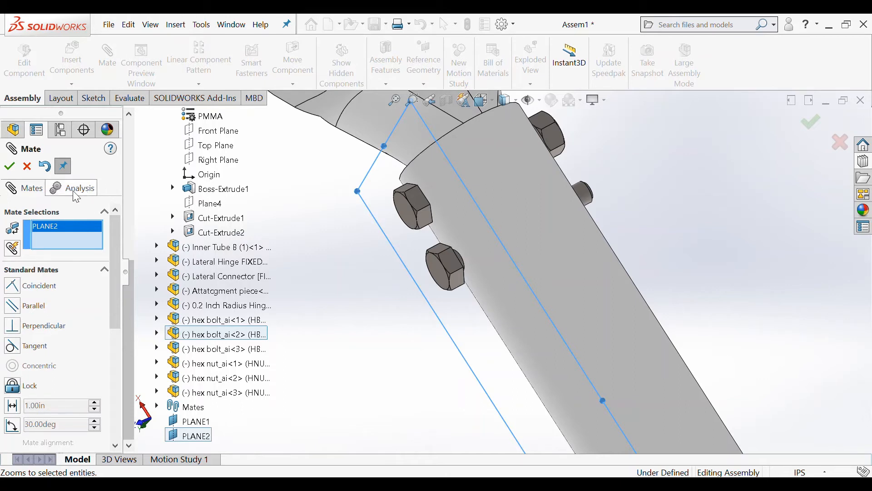
{"action": "left_click", "coordinate": [441, 277]}
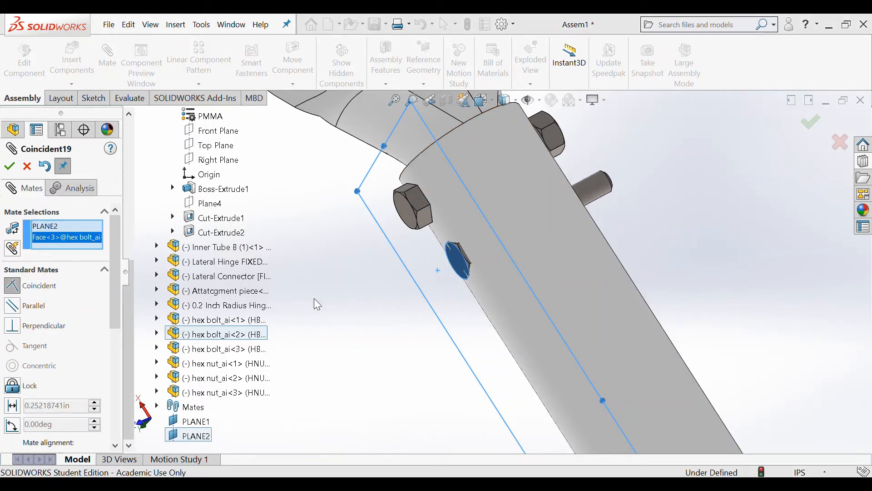
{"action": "left_click", "coordinate": [10, 406]}
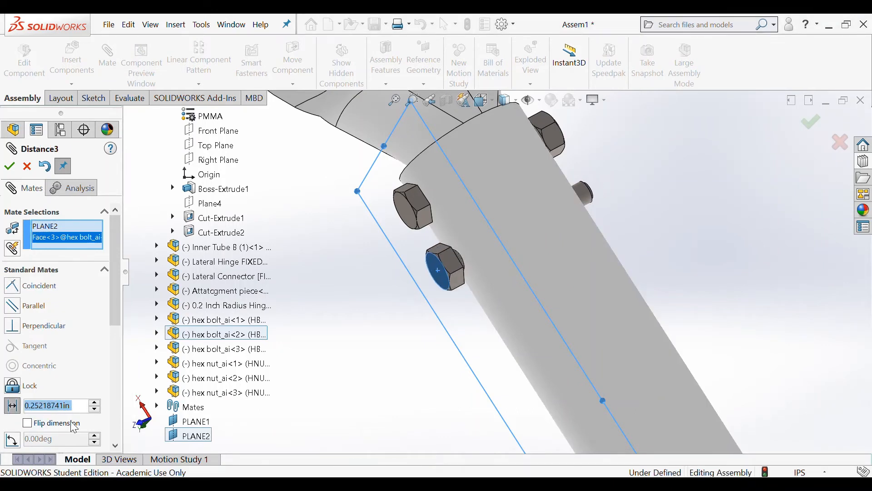
{"action": "type", "text": "0.19"}
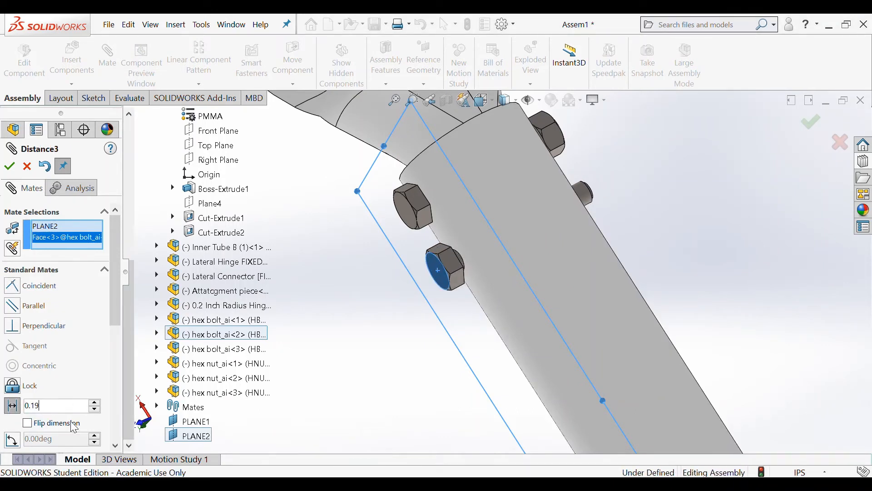
{"action": "key", "text": "Return"}
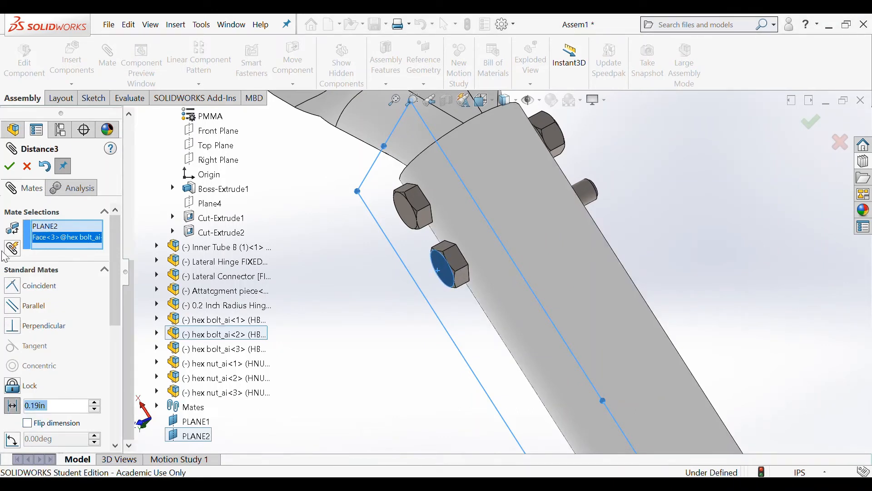
{"action": "left_click", "coordinate": [9, 167]}
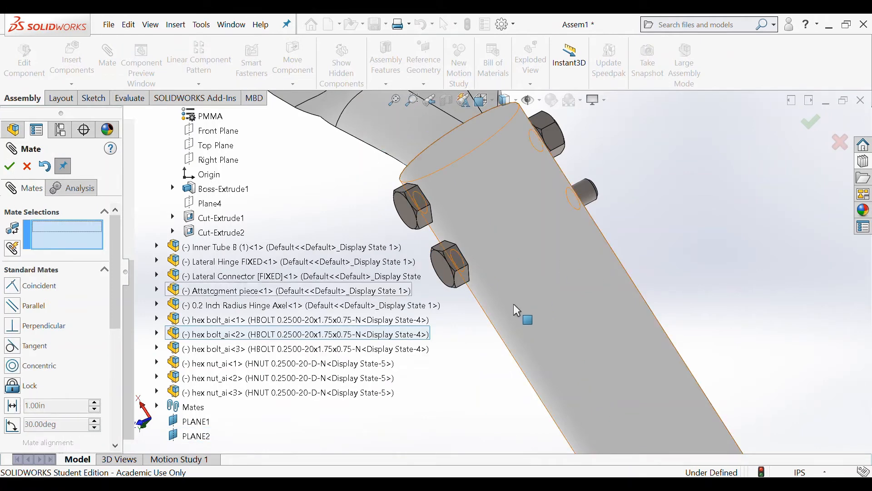
Step: Move the loose hex nut from beside the inner tube to a spot near the second bolt's protruding end
{"action": "scroll", "coordinate": [222, 209], "scroll_direction": "up", "scroll_amount": 6}
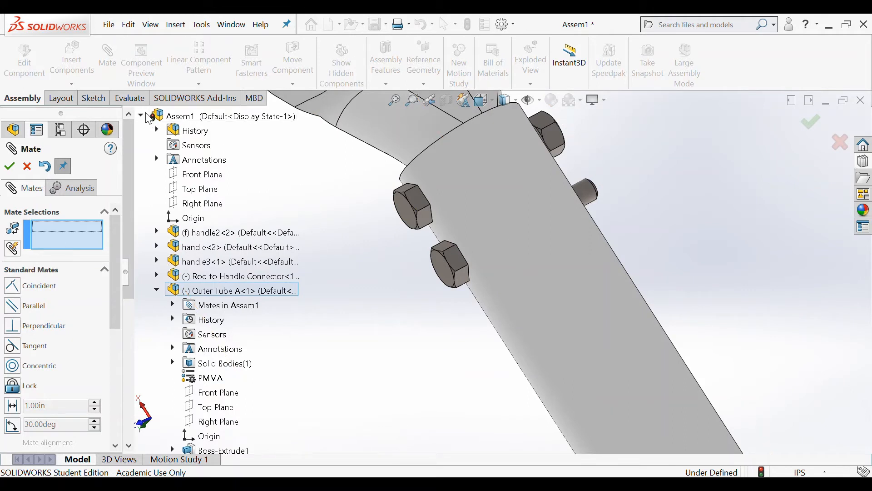
{"action": "left_click", "coordinate": [142, 116]}
{"action": "scroll", "coordinate": [370, 405], "scroll_direction": "up", "scroll_amount": 5}
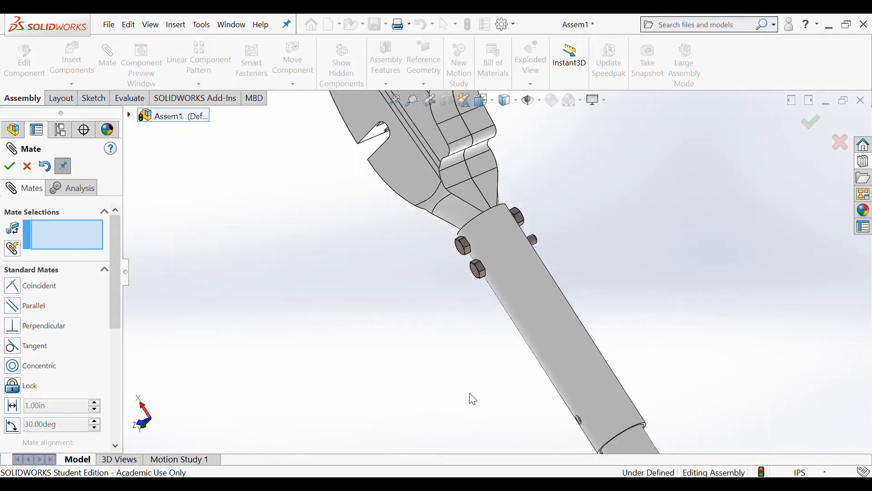
{"action": "left_click", "coordinate": [582, 418]}
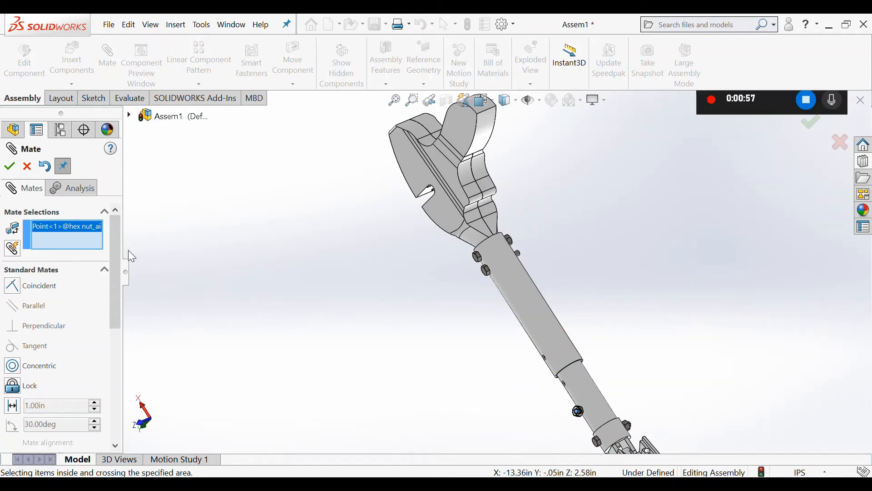
{"action": "key", "text": "Delete"}
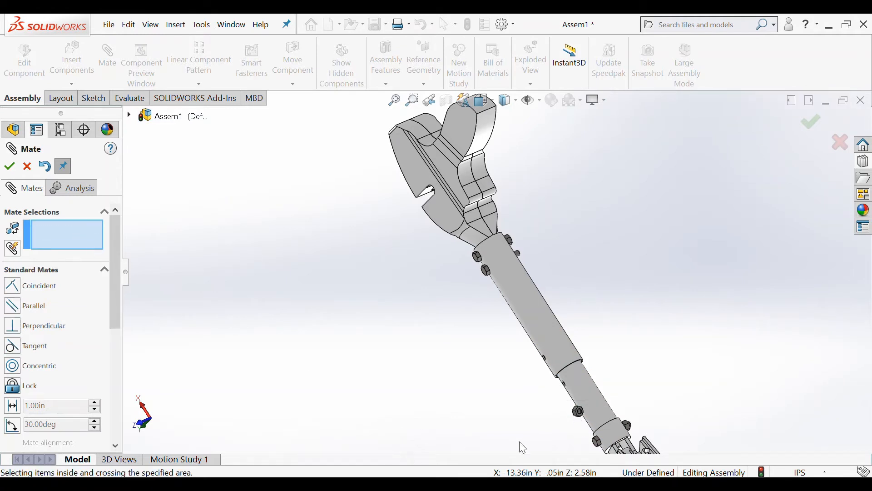
{"action": "scroll", "coordinate": [581, 422], "scroll_direction": "down", "scroll_amount": 3}
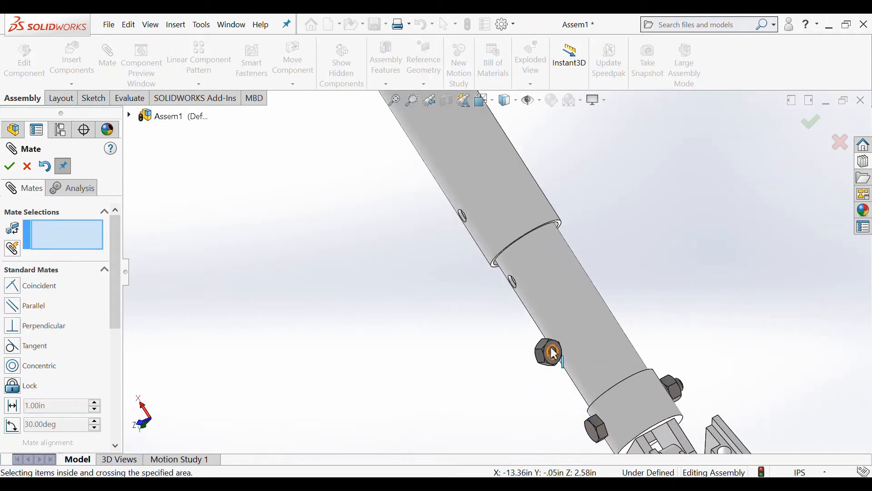
{"action": "left_click_drag", "start_coordinate": [553, 351], "coordinate": [600, 177]}
{"action": "scroll", "coordinate": [596, 200], "scroll_direction": "up", "scroll_amount": 5}
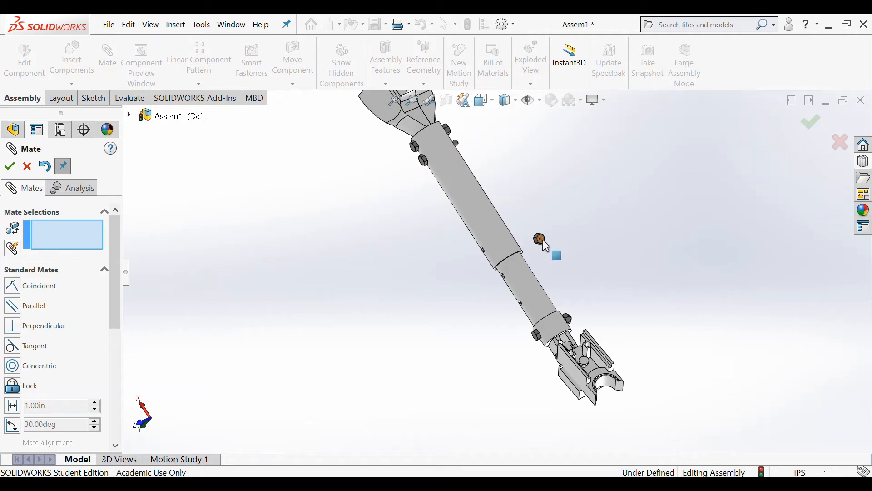
{"action": "left_click_drag", "start_coordinate": [546, 246], "coordinate": [542, 227]}
{"action": "left_click_drag", "start_coordinate": [510, 181], "coordinate": [479, 142]}
{"action": "scroll", "coordinate": [517, 160], "scroll_direction": "down", "scroll_amount": 5}
{"action": "scroll", "coordinate": [396, 155], "scroll_direction": "down", "scroll_amount": 3}
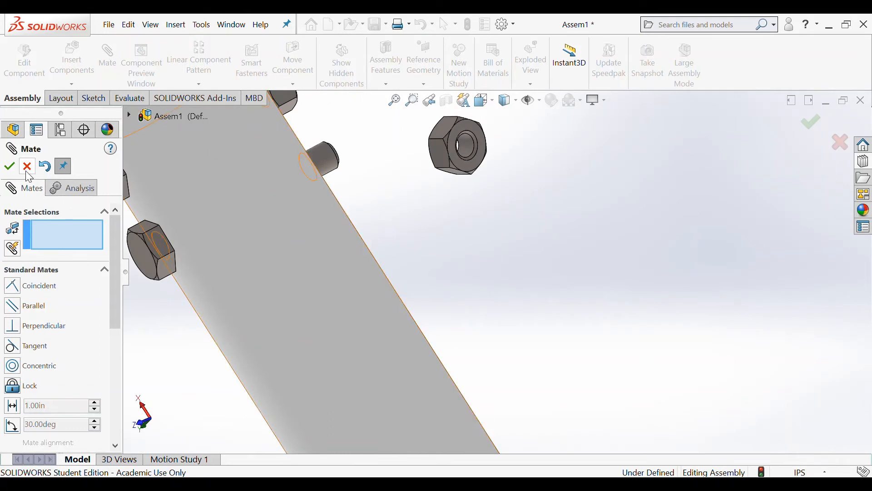
Step: Add a concentric mate between the loose nut's threaded hole and the shank of the second bolt
{"action": "left_click", "coordinate": [463, 145]}
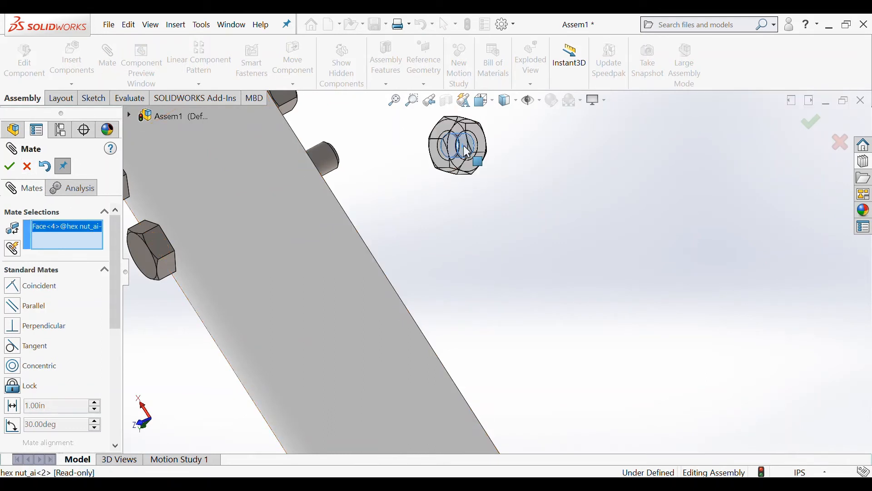
{"action": "left_click", "coordinate": [326, 159]}
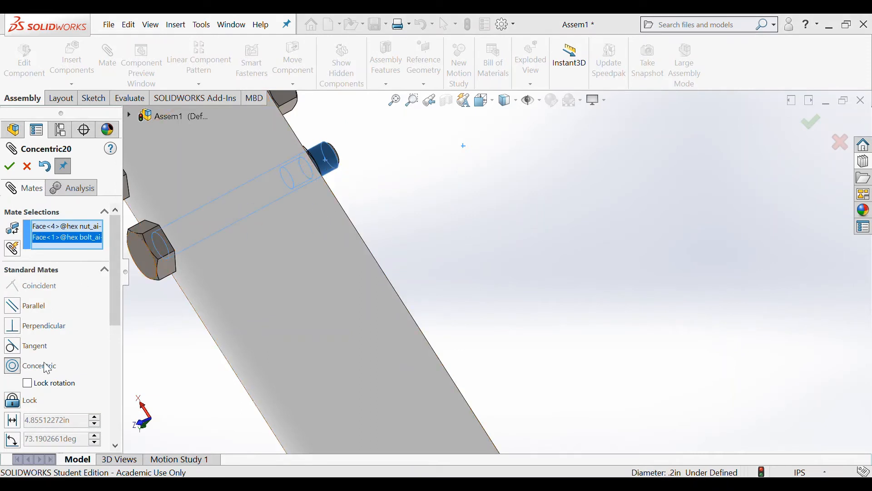
{"action": "left_click", "coordinate": [9, 167]}
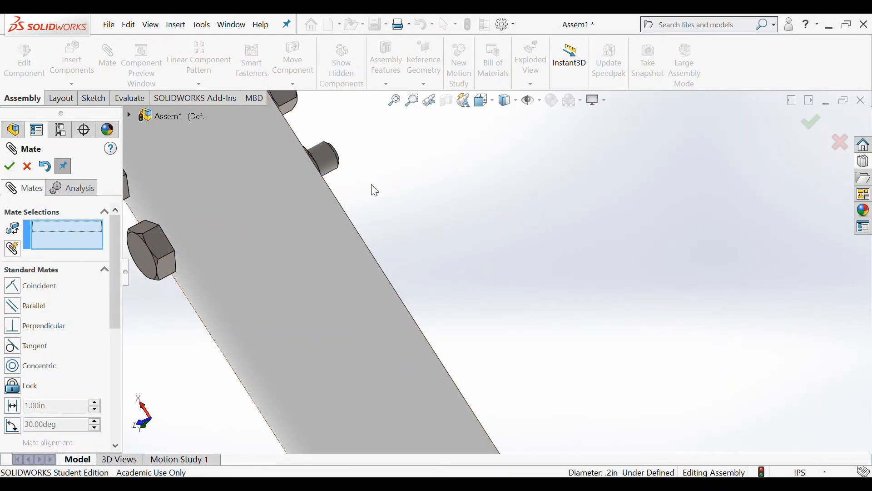
Step: Slide the second nut out of the tube wall and add a coincident mate between its outer face and the chamfer edge at the bolt's end
{"action": "middle_click_drag", "start_coordinate": [372, 189], "coordinate": [508, 161]}
{"action": "scroll", "coordinate": [478, 148], "scroll_direction": "down", "scroll_amount": 5}
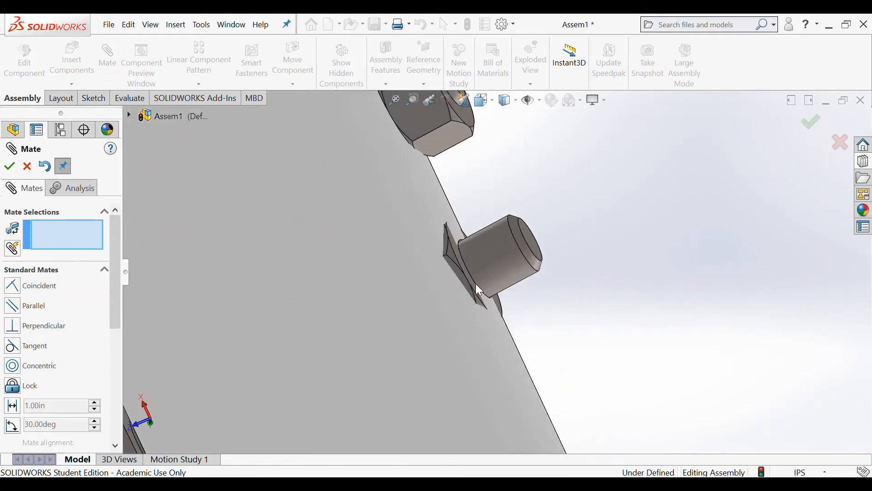
{"action": "mouse_move", "coordinate": [456, 263]}
{"action": "left_mouse_down"}
{"action": "mouse_move", "coordinate": [481, 236]}
{"action": "mouse_move", "coordinate": [537, 281]}
{"action": "left_mouse_up"}
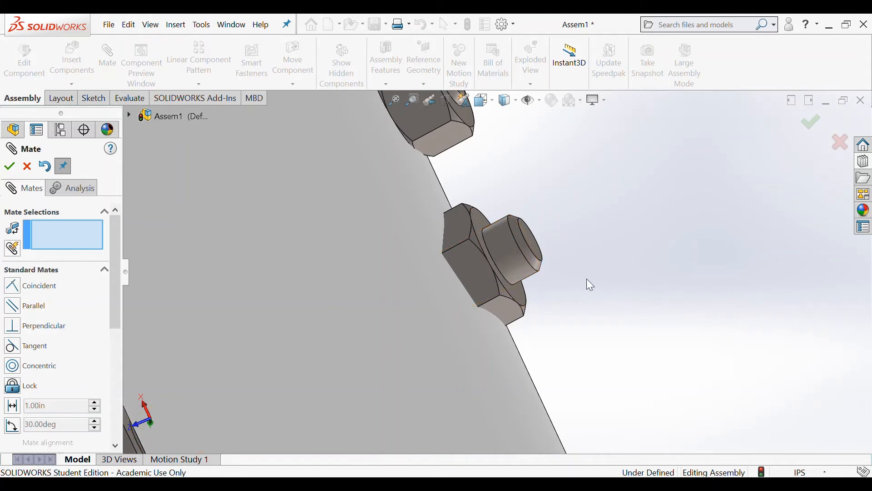
{"action": "left_click", "coordinate": [520, 253]}
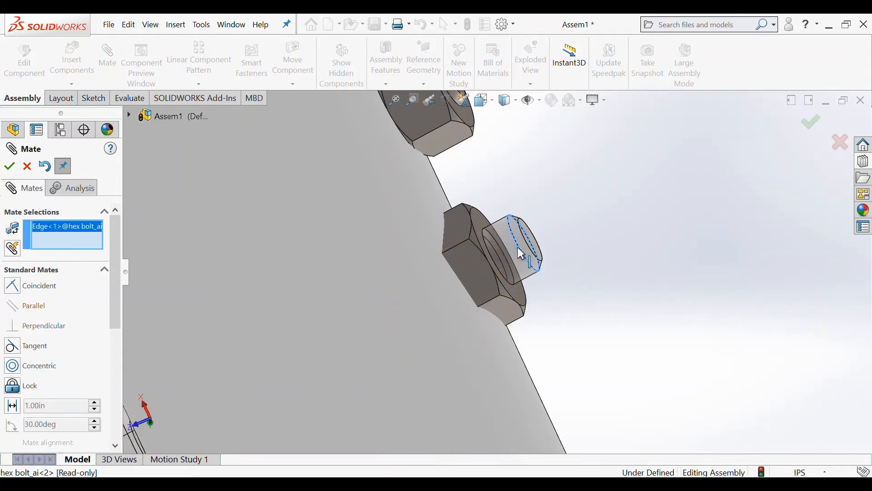
{"action": "left_click", "coordinate": [520, 296]}
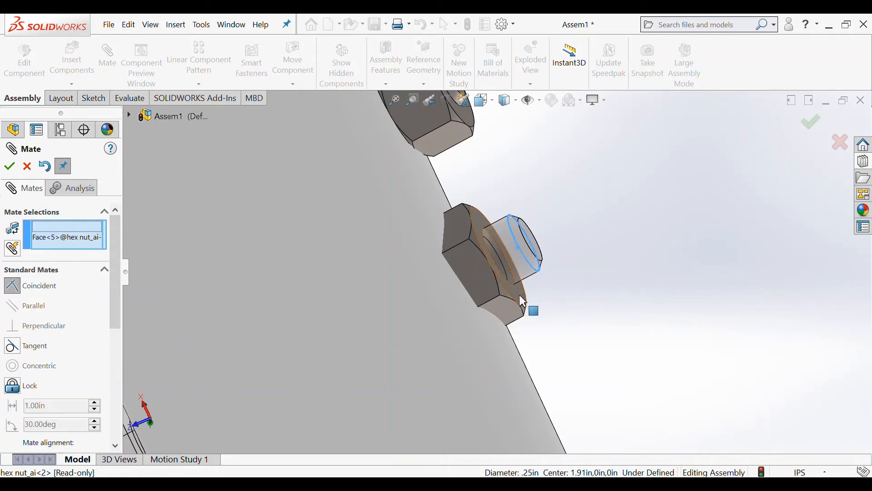
{"action": "left_click", "coordinate": [9, 166]}
{"action": "left_click", "coordinate": [9, 166]}
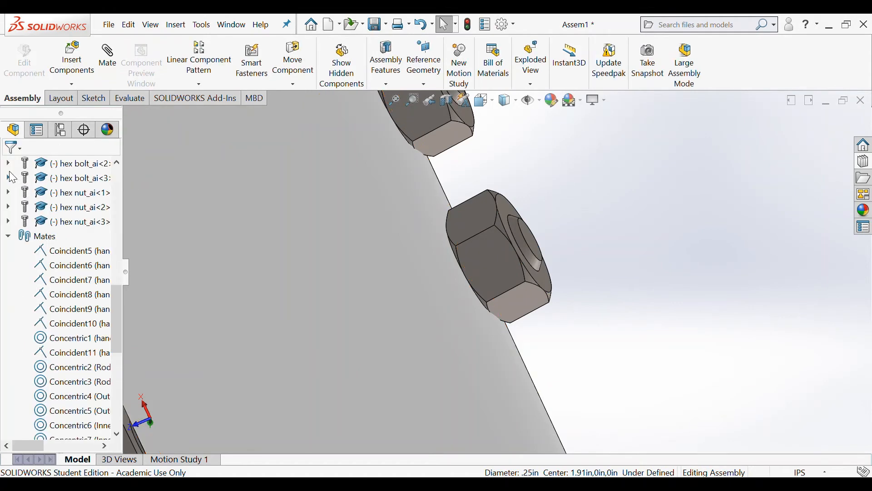
Step: Hide the handle<2> half of the handle so its interior is exposed
{"action": "scroll", "coordinate": [622, 287], "scroll_direction": "up", "scroll_amount": 5}
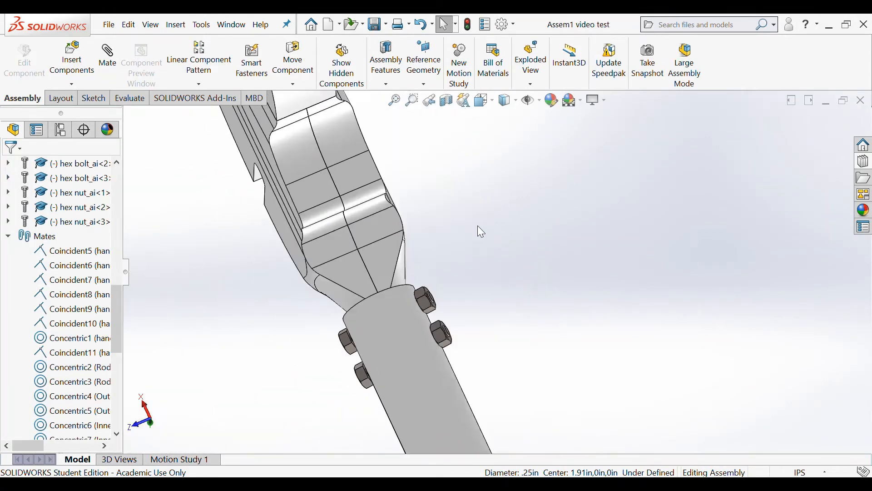
{"action": "middle_click_drag", "start_coordinate": [495, 276], "coordinate": [479, 238]}
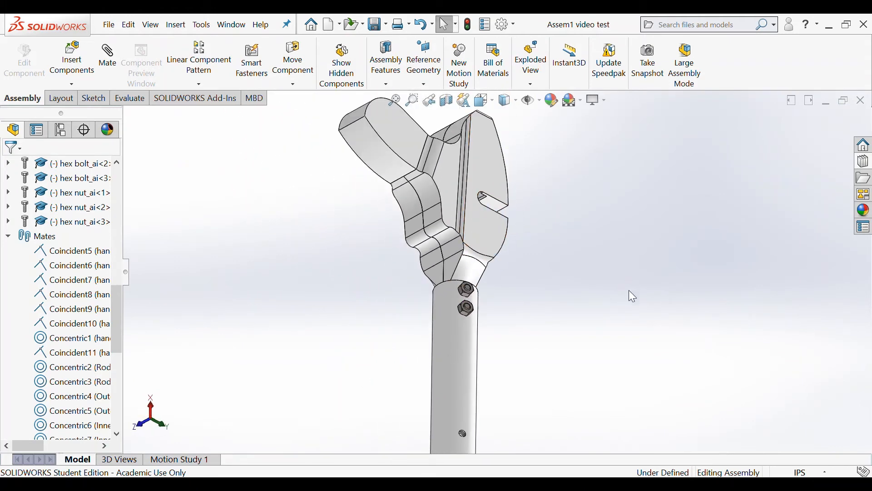
{"action": "middle_click_drag", "start_coordinate": [604, 353], "coordinate": [698, 296]}
{"action": "scroll", "coordinate": [700, 320], "scroll_direction": "up", "scroll_amount": 2}
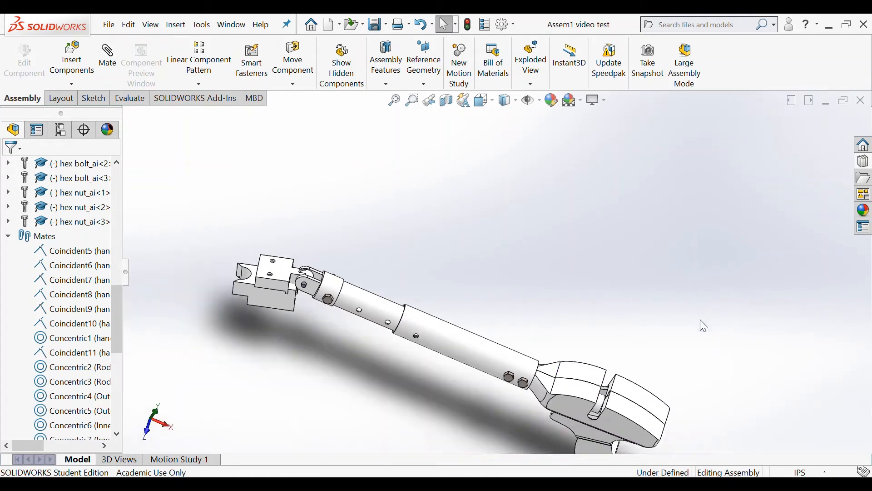
{"action": "scroll", "coordinate": [676, 420], "scroll_direction": "up", "scroll_amount": 2}
{"action": "middle_click_drag", "start_coordinate": [636, 401], "coordinate": [640, 371]}
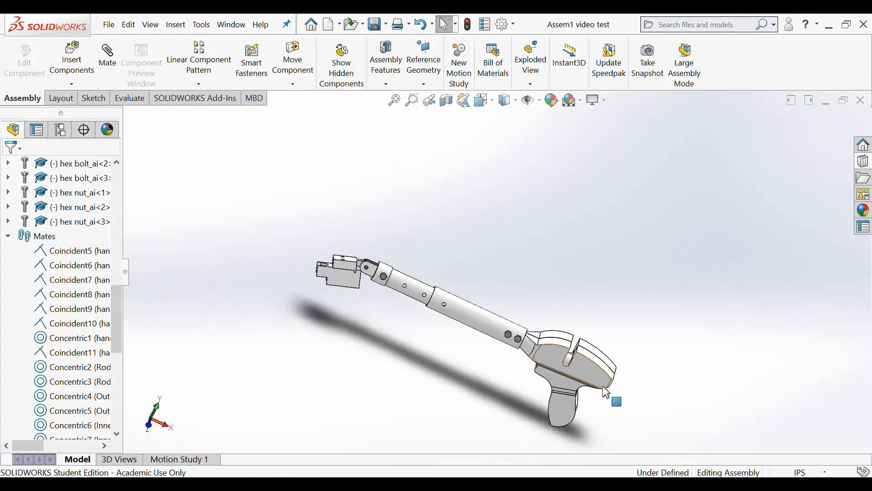
{"action": "scroll", "coordinate": [591, 399], "scroll_direction": "down", "scroll_amount": 6}
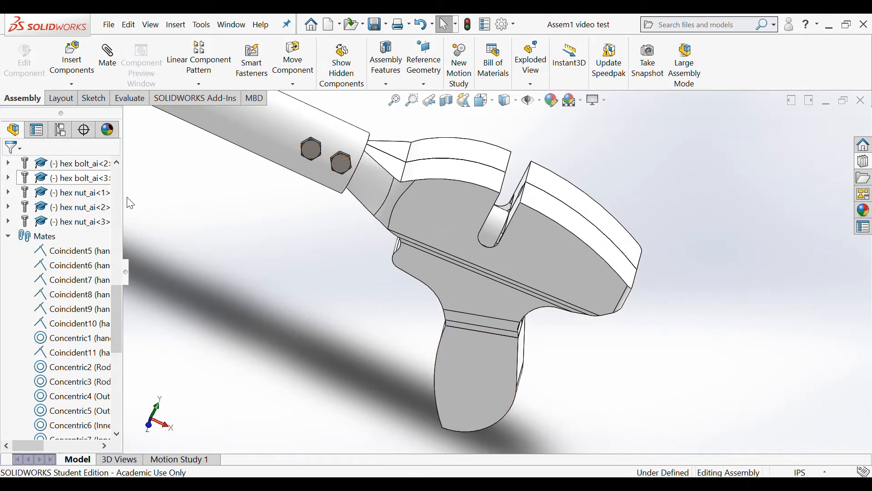
{"action": "left_click", "coordinate": [440, 209]}
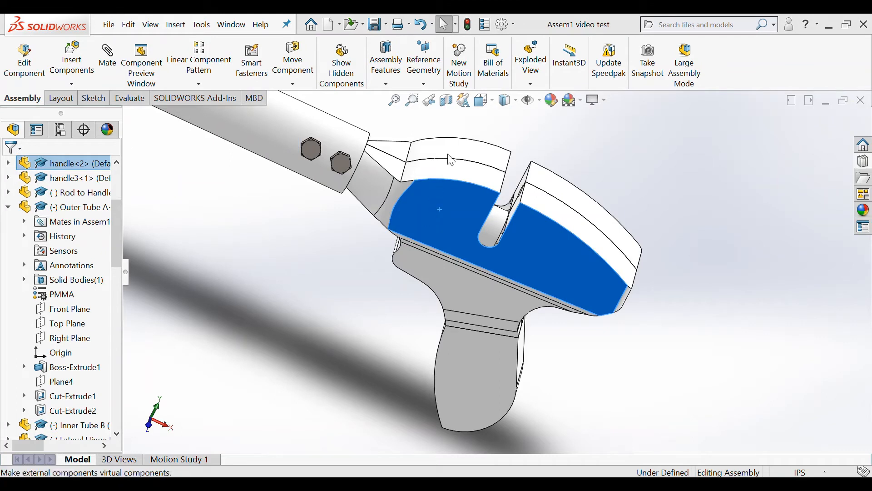
{"action": "left_click", "coordinate": [527, 29]}
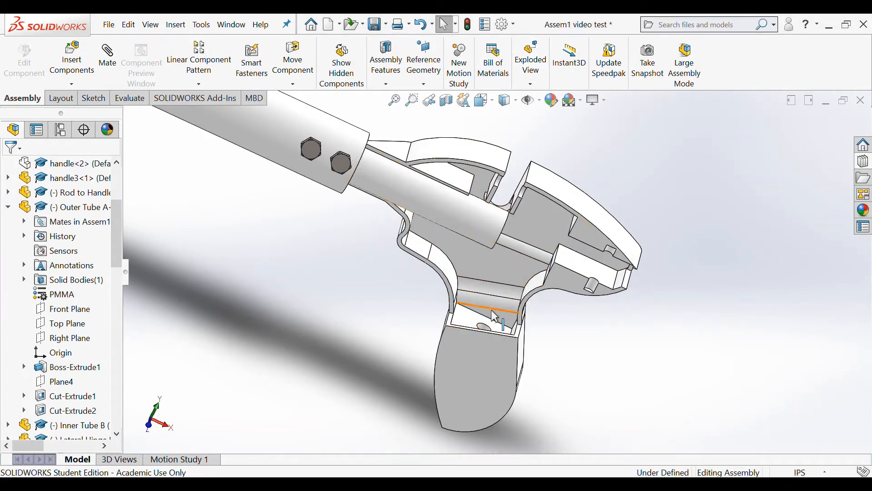
{"action": "scroll", "coordinate": [613, 309], "scroll_direction": "down", "scroll_amount": 2}
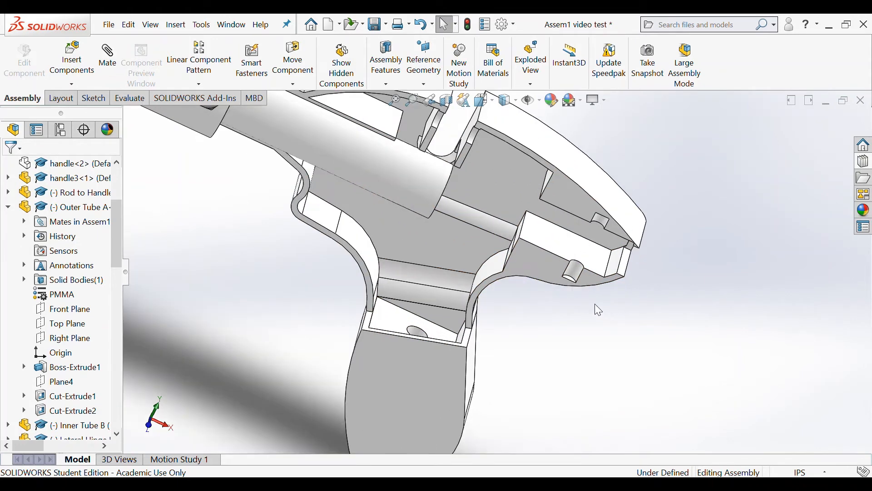
{"action": "scroll", "coordinate": [570, 299], "scroll_direction": "up", "scroll_amount": 2}
Step: Insert the Side Dial Fixed and TOP GEAR parts into free space beside the handle
{"action": "left_click", "coordinate": [72, 62]}
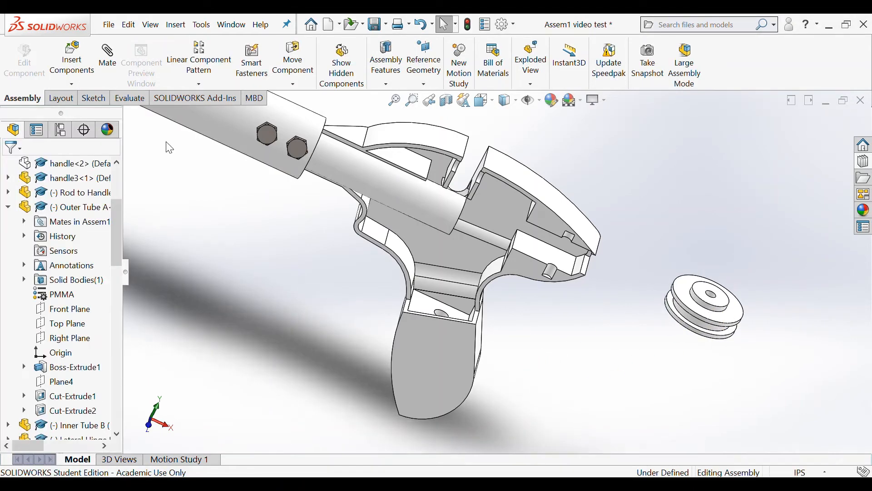
{"action": "left_click", "coordinate": [72, 60]}
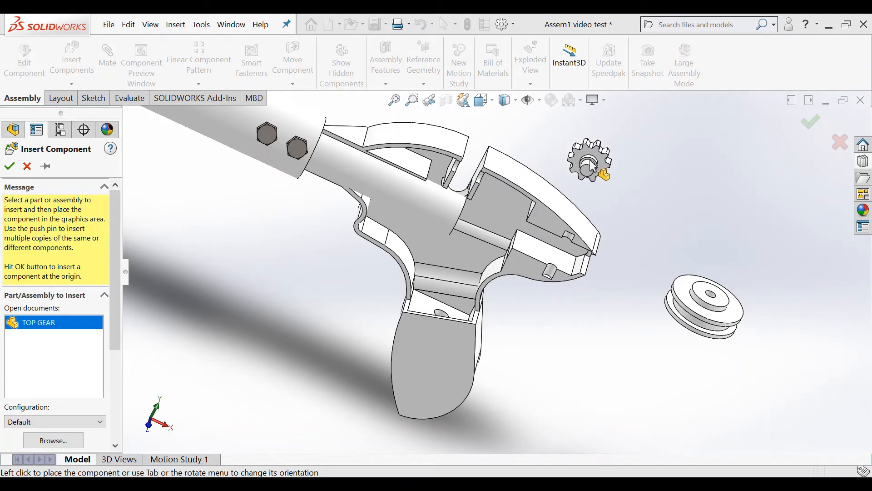
{"action": "left_click", "coordinate": [610, 140]}
Step: Insert the axle and INNER GEAR parts into free space on opposite sides of the handle grip
{"action": "left_click", "coordinate": [72, 60]}
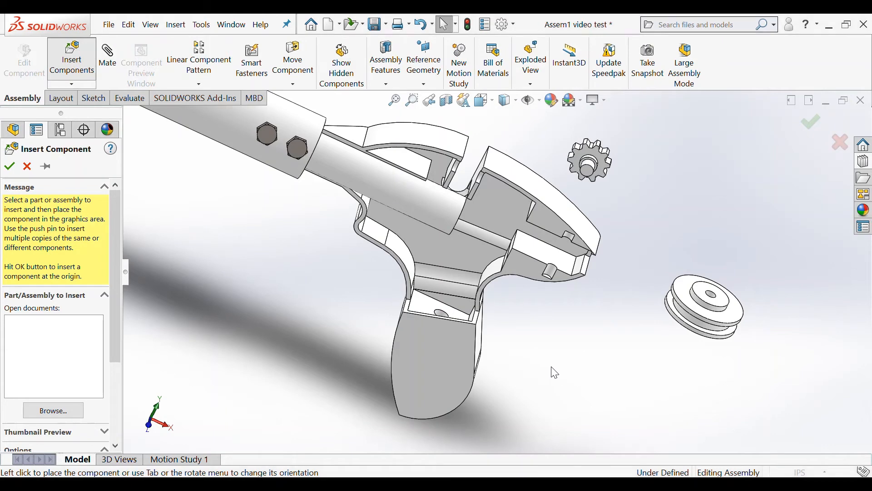
{"action": "left_click", "coordinate": [615, 363]}
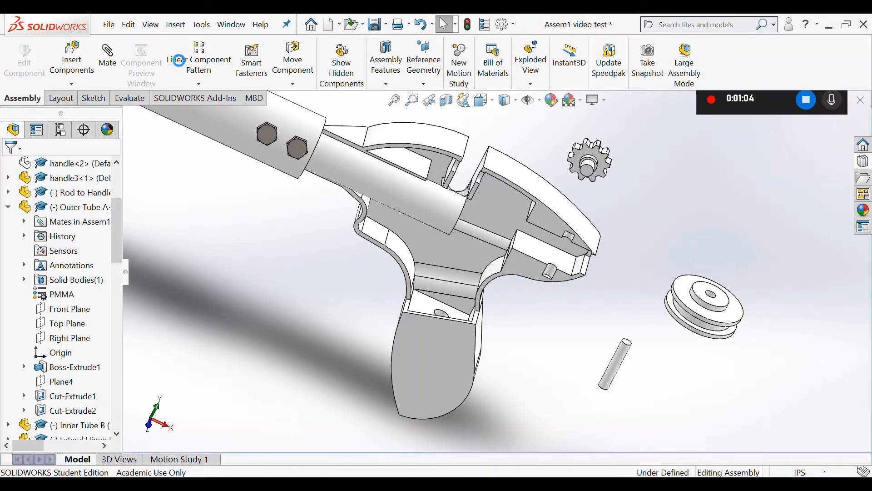
{"action": "left_click", "coordinate": [73, 60]}
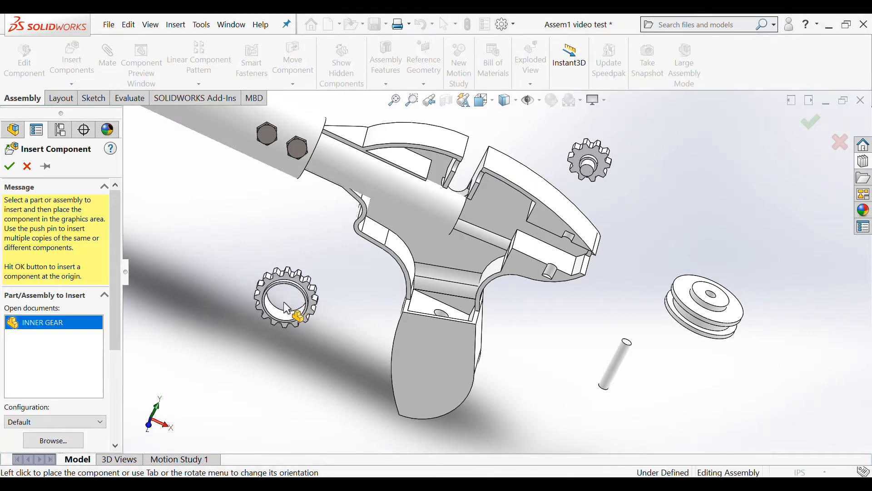
{"action": "left_click", "coordinate": [287, 309]}
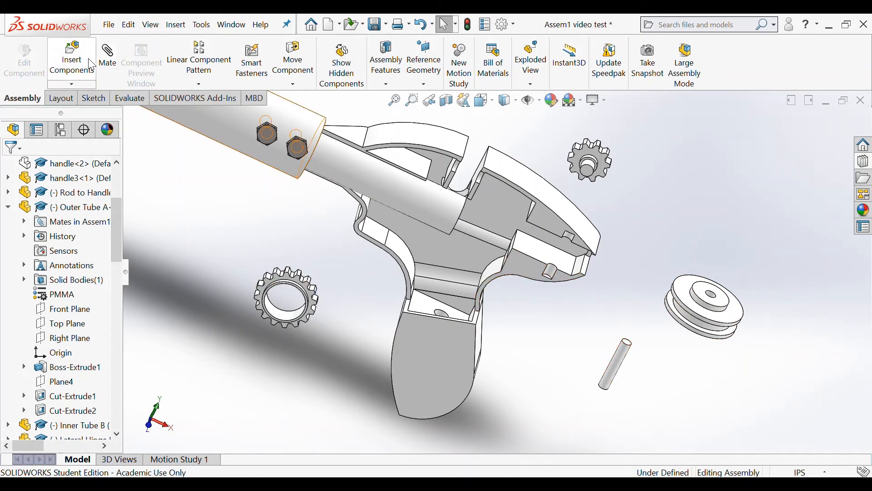
Step: Move the INNER GEAR closer to the handle and rotate it freely until its opening faces roughly along the tube's axis
{"action": "left_click", "coordinate": [108, 64]}
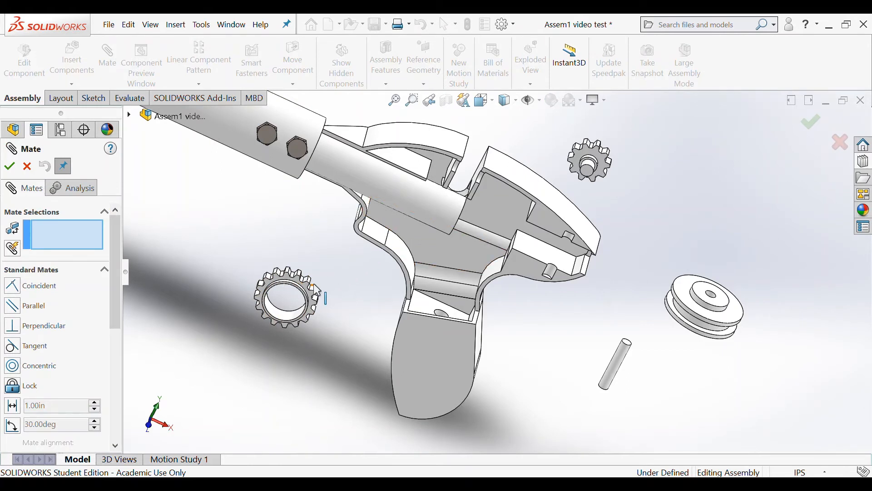
{"action": "left_click_drag", "start_coordinate": [307, 294], "coordinate": [360, 287]}
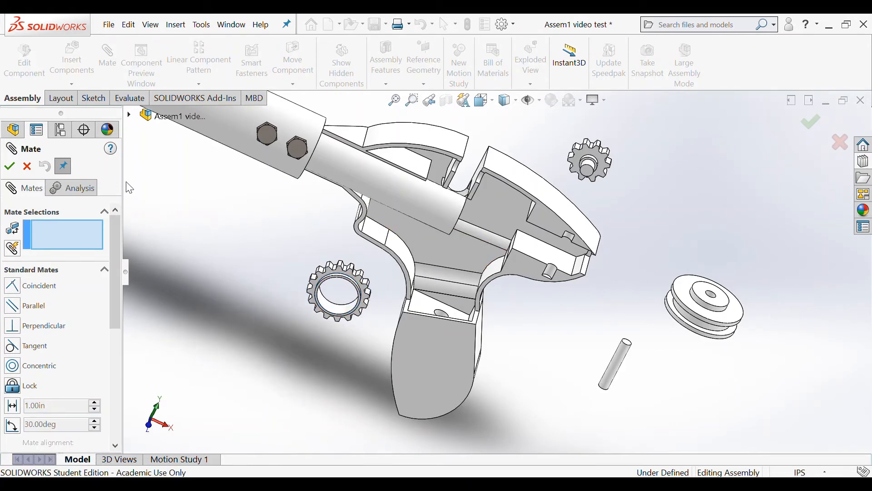
{"action": "left_click", "coordinate": [9, 166]}
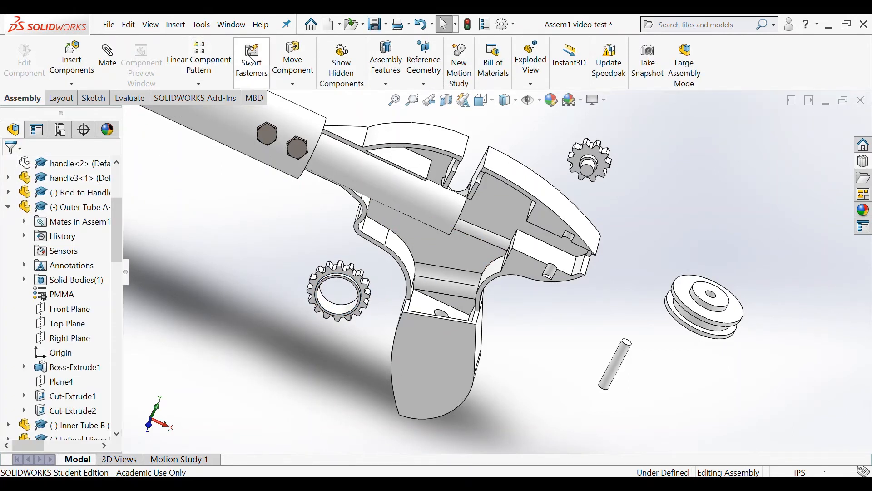
{"action": "left_click", "coordinate": [290, 85]}
{"action": "left_click", "coordinate": [300, 111]}
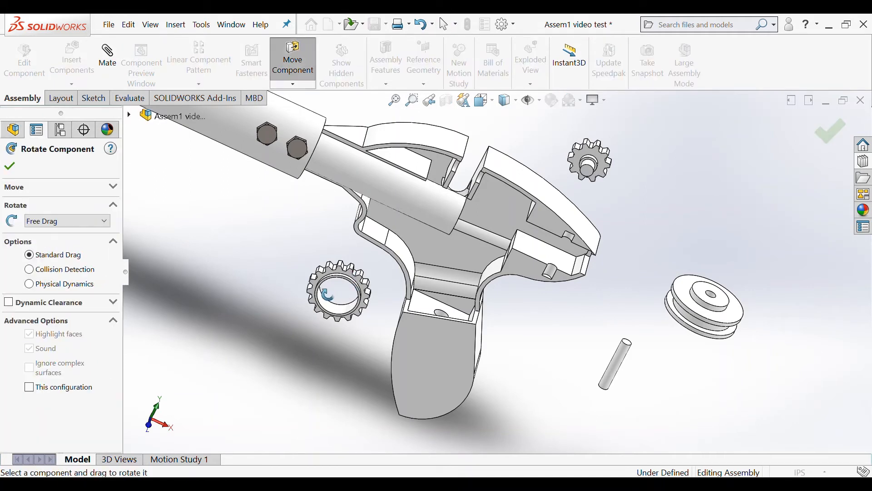
{"action": "left_click_drag", "start_coordinate": [337, 299], "coordinate": [297, 236]}
{"action": "left_click", "coordinate": [9, 169]}
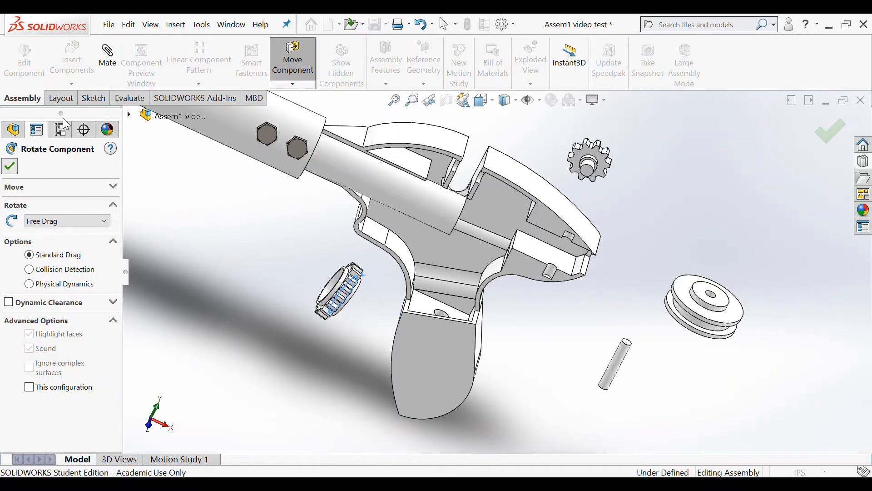
Step: Move the INNER GEAR inside the handle and mate its inner rim edge concentric with the Rod to Handle part's circular end edge
{"action": "left_click", "coordinate": [111, 72]}
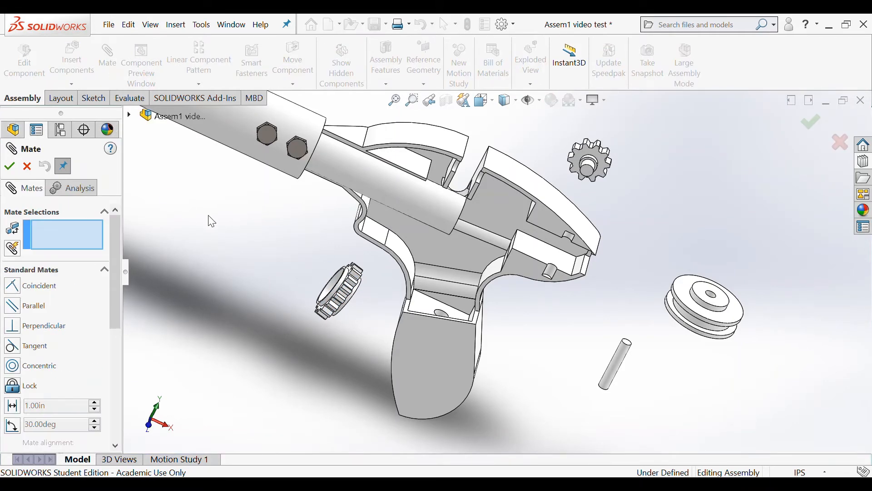
{"action": "left_click_drag", "start_coordinate": [338, 293], "coordinate": [482, 241]}
{"action": "scroll", "coordinate": [482, 242], "scroll_direction": "up", "scroll_amount": 2}
{"action": "scroll", "coordinate": [481, 241], "scroll_direction": "down", "scroll_amount": 5}
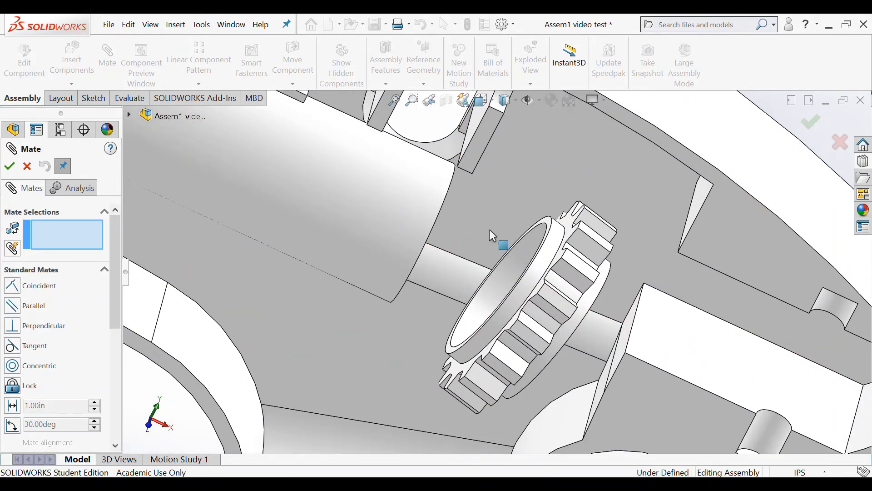
{"action": "left_click", "coordinate": [548, 231]}
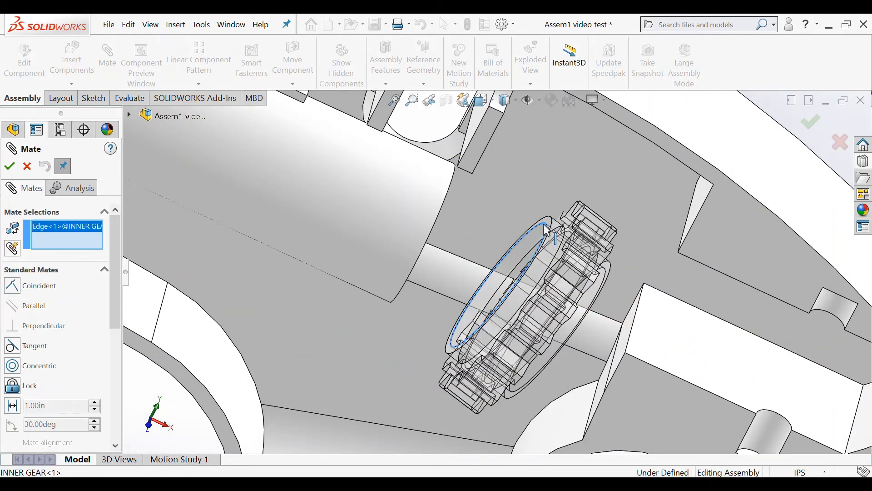
{"action": "middle_click_drag", "start_coordinate": [514, 223], "coordinate": [450, 218]}
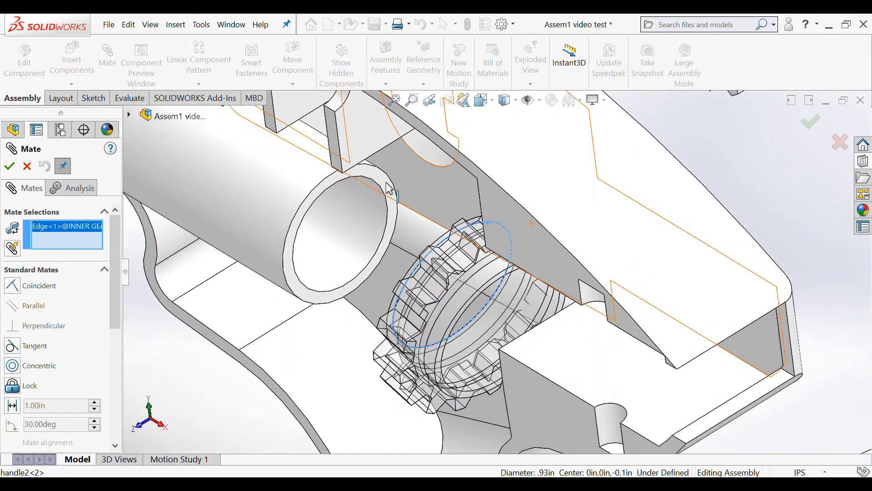
{"action": "left_click", "coordinate": [322, 191]}
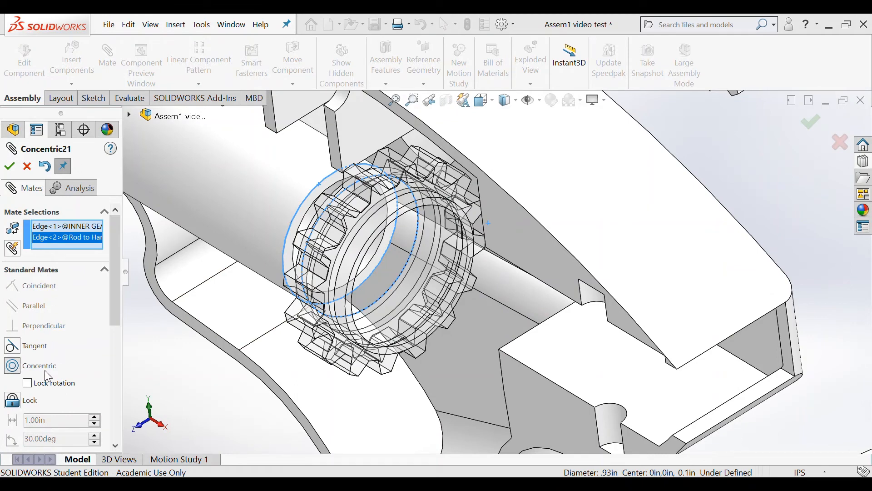
{"action": "left_click", "coordinate": [9, 167]}
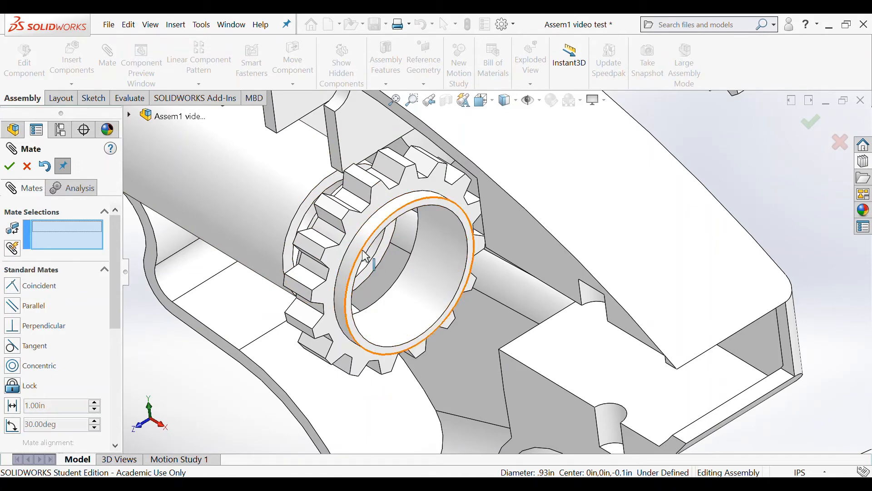
Step: Add a coincident mate between the INNER GEAR's ring-shaped side face and the end face of the Rod to Handle part
{"action": "left_click", "coordinate": [366, 266]}
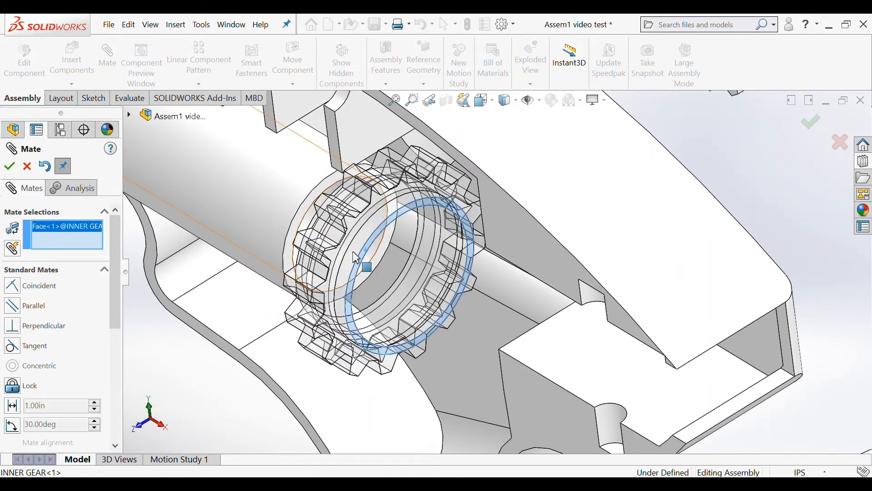
{"action": "left_click", "coordinate": [309, 212]}
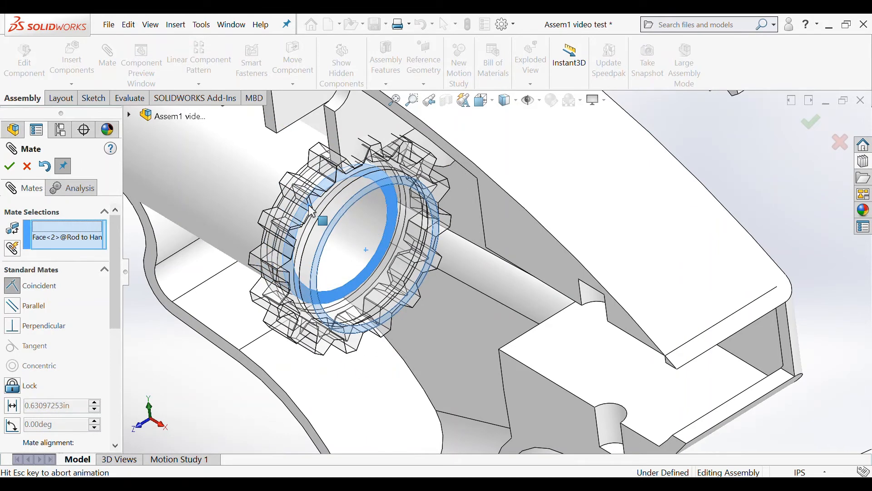
{"action": "left_click", "coordinate": [9, 165]}
{"action": "middle_click_drag", "start_coordinate": [132, 349], "coordinate": [175, 354]}
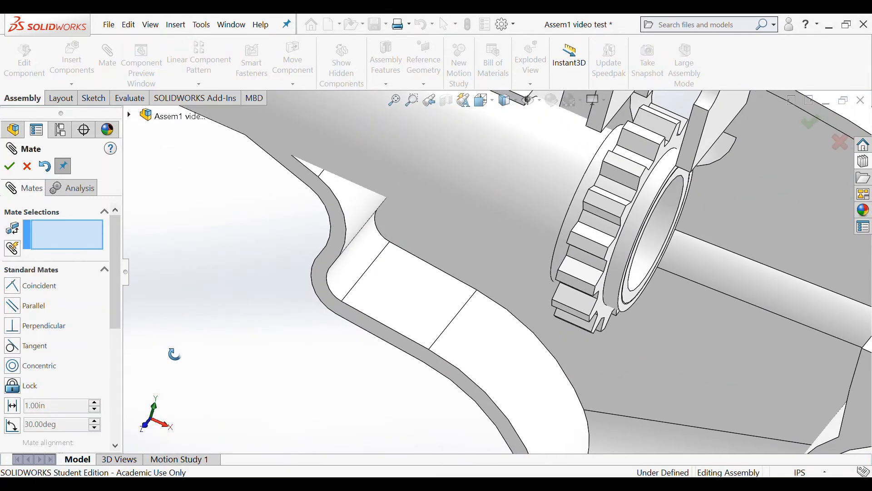
{"action": "left_click", "coordinate": [9, 166]}
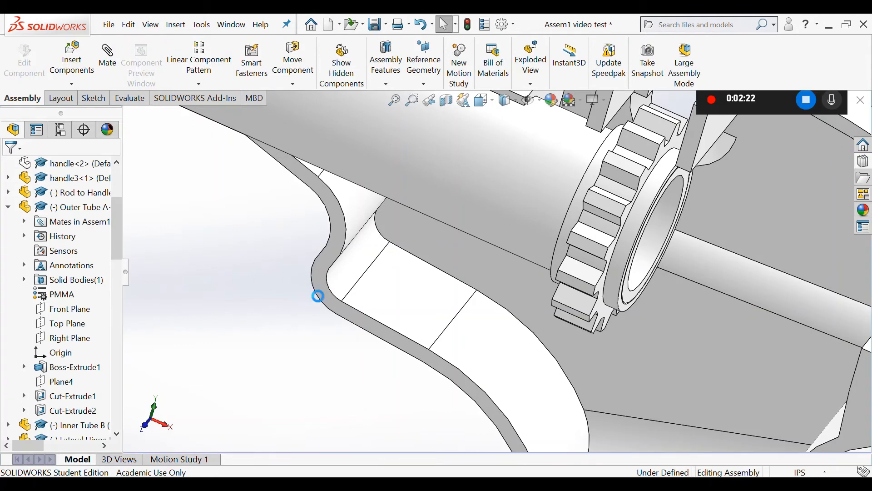
{"action": "left_click", "coordinate": [573, 250]}
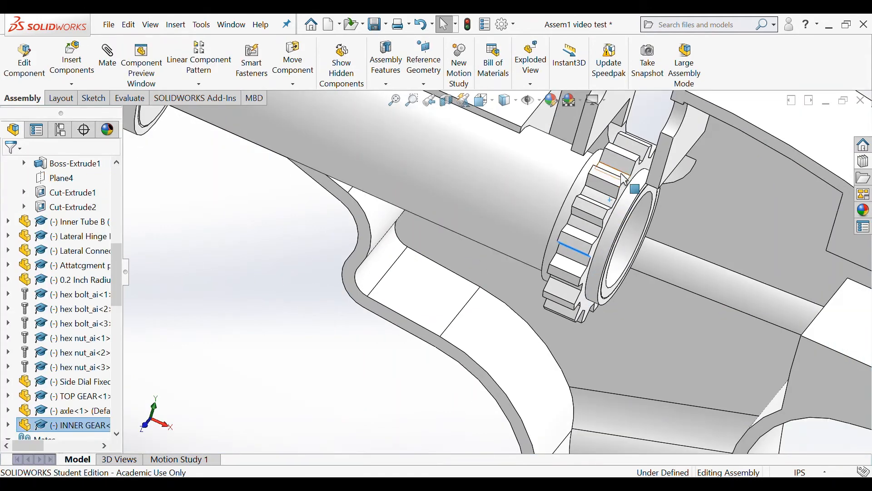
Step: Turn the INNER GEAR about its own axis inside the handle to check its movement
{"action": "left_click_drag", "start_coordinate": [621, 174], "coordinate": [605, 211]}
{"action": "key", "text": "Escape"}
{"action": "scroll", "coordinate": [367, 269], "scroll_direction": "up", "scroll_amount": 6}
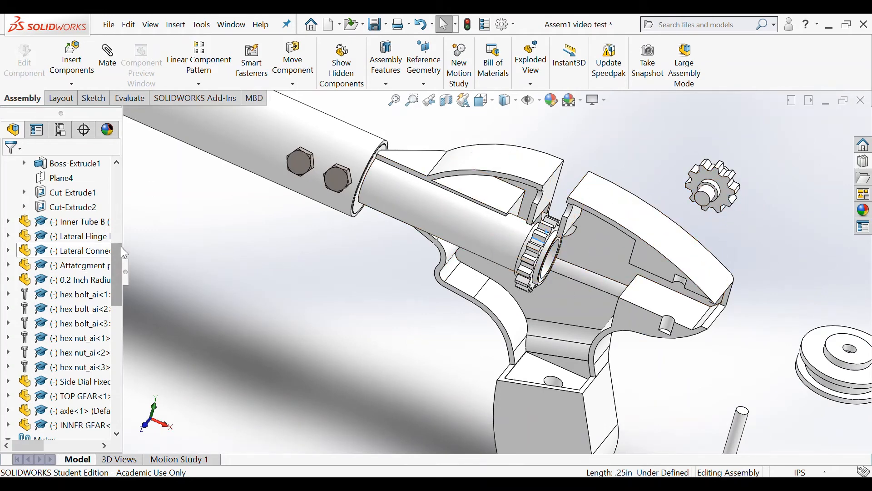
Step: Show the hidden handle<2> part again so that it covers the gear compartment
{"action": "left_click_drag", "start_coordinate": [121, 246], "coordinate": [109, 174]}
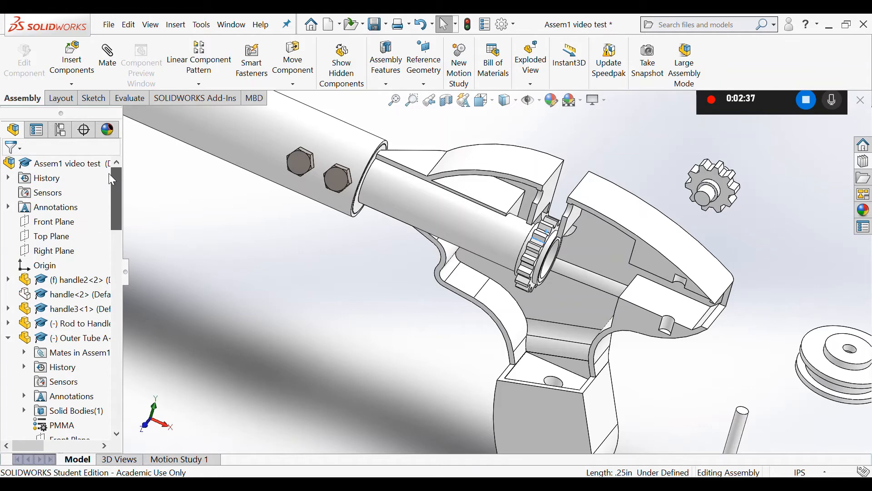
{"action": "scroll", "coordinate": [102, 189], "scroll_direction": "down", "scroll_amount": 1}
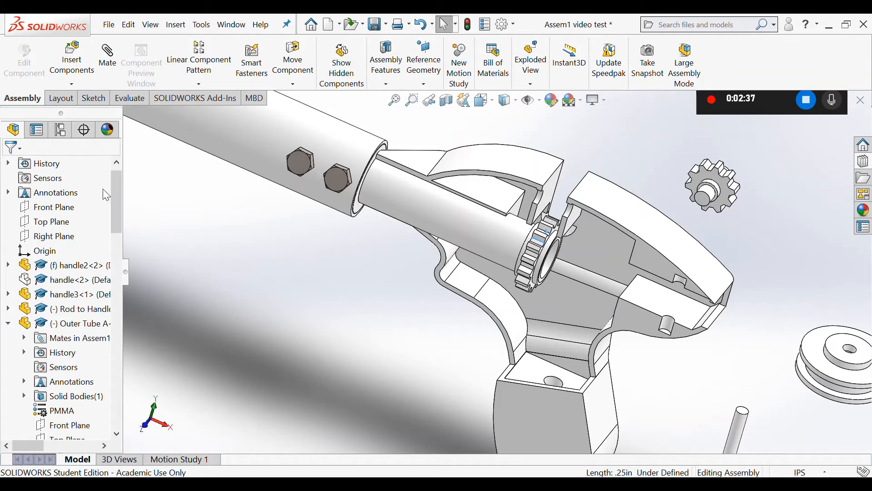
{"action": "left_click", "coordinate": [62, 280]}
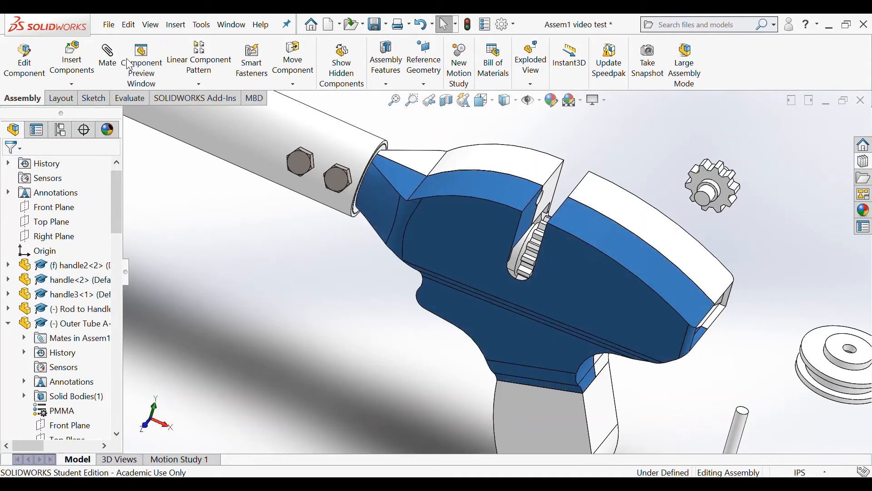
{"action": "left_click", "coordinate": [305, 279]}
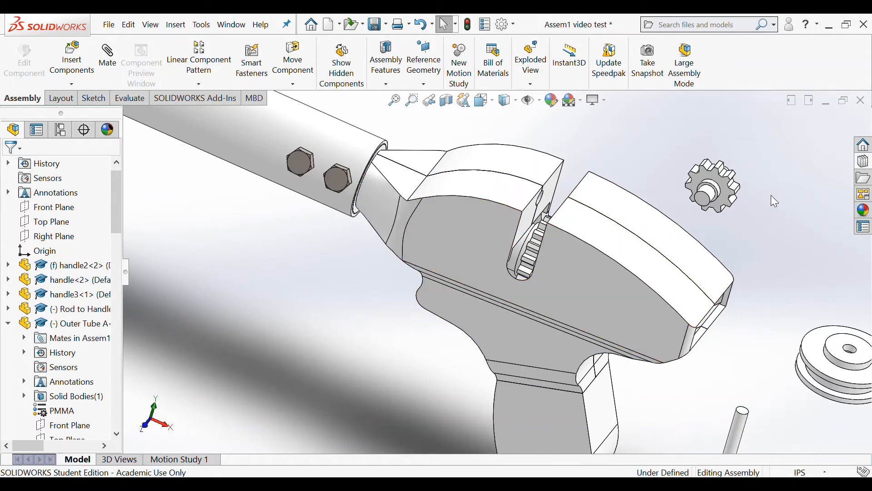
Step: Rotate the TOP GEAR freely until its shaft points roughly along the handle's length
{"action": "left_click", "coordinate": [301, 84]}
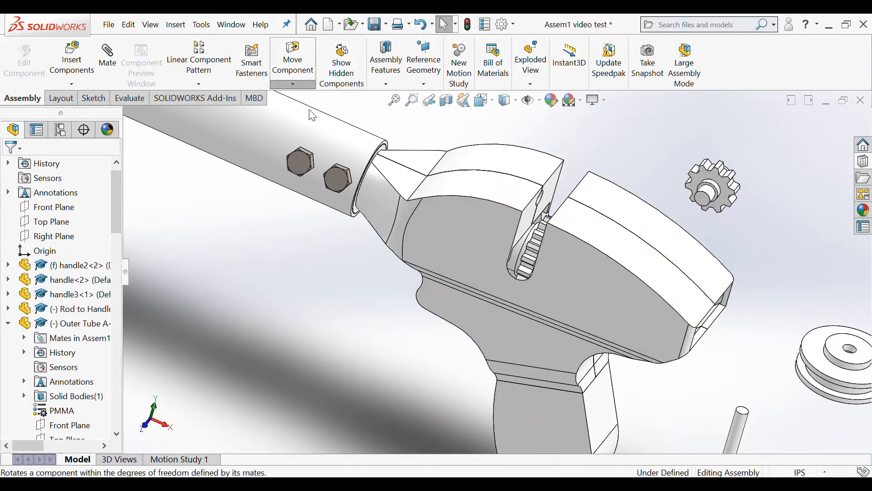
{"action": "left_click", "coordinate": [309, 111]}
{"action": "left_click_drag", "start_coordinate": [700, 177], "coordinate": [727, 345]}
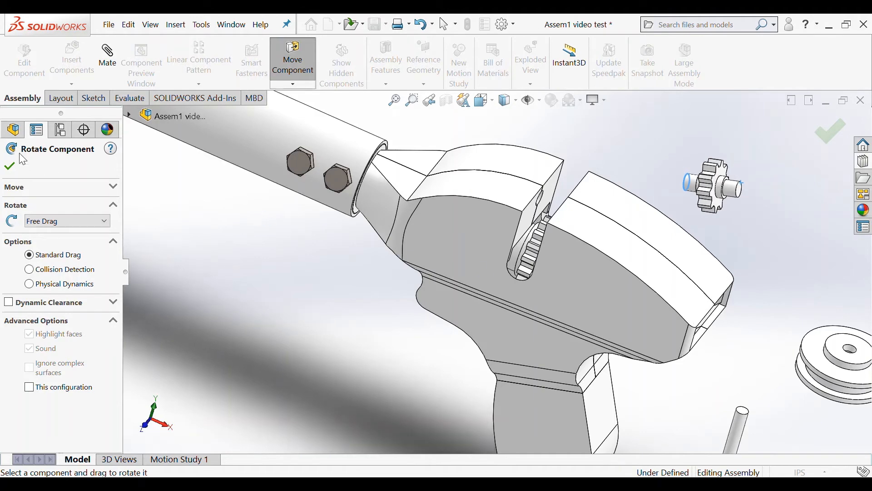
{"action": "left_click", "coordinate": [15, 167]}
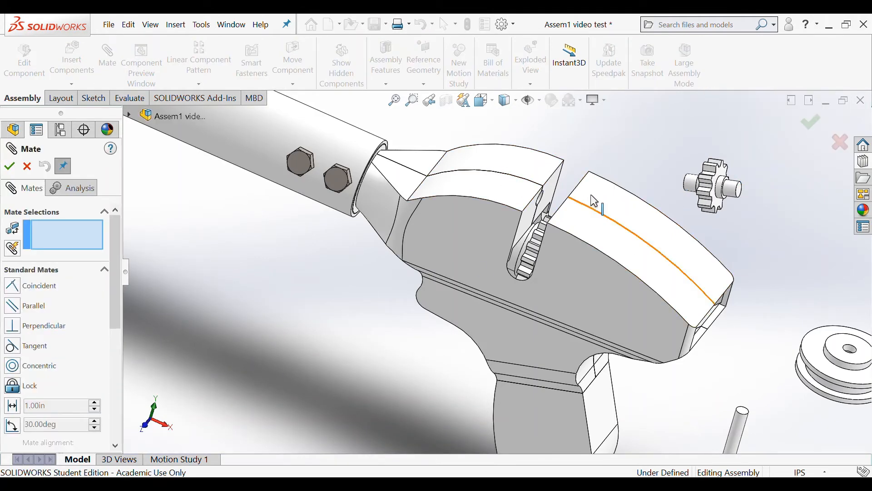
Step: Mate the TOP GEAR's shaft concentric with the round recess in handle2's slot wall and slide the gear into the slot
{"action": "scroll", "coordinate": [646, 170], "scroll_direction": "down", "scroll_amount": 4}
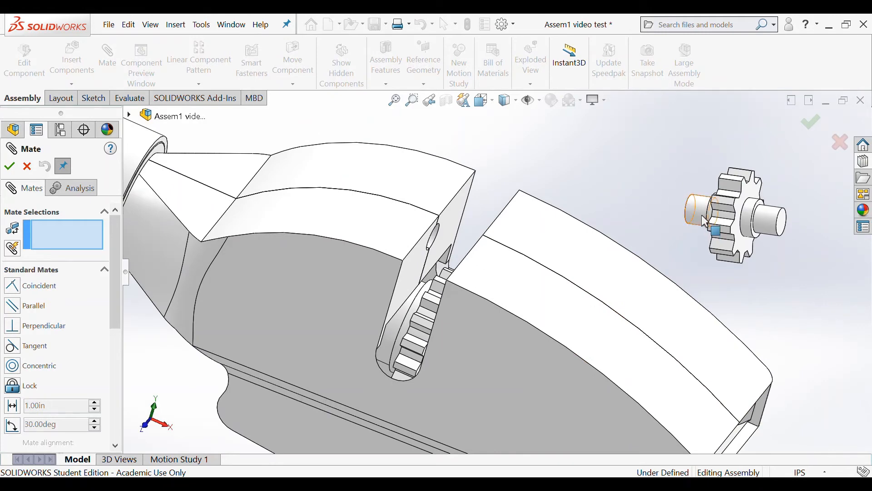
{"action": "left_click", "coordinate": [705, 221]}
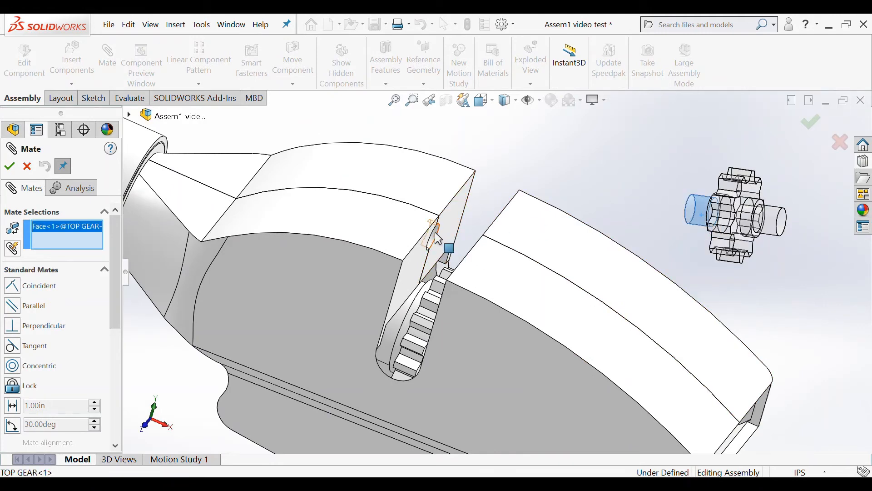
{"action": "scroll", "coordinate": [458, 225], "scroll_direction": "down", "scroll_amount": 3}
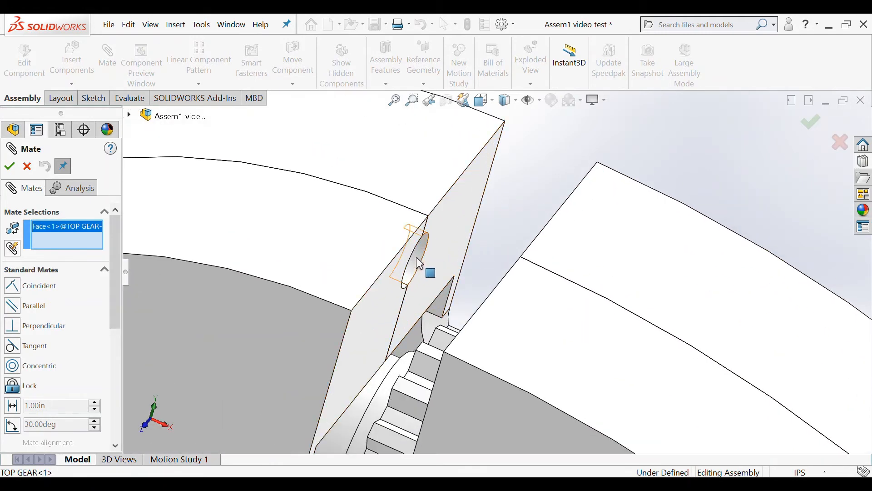
{"action": "left_click", "coordinate": [414, 260]}
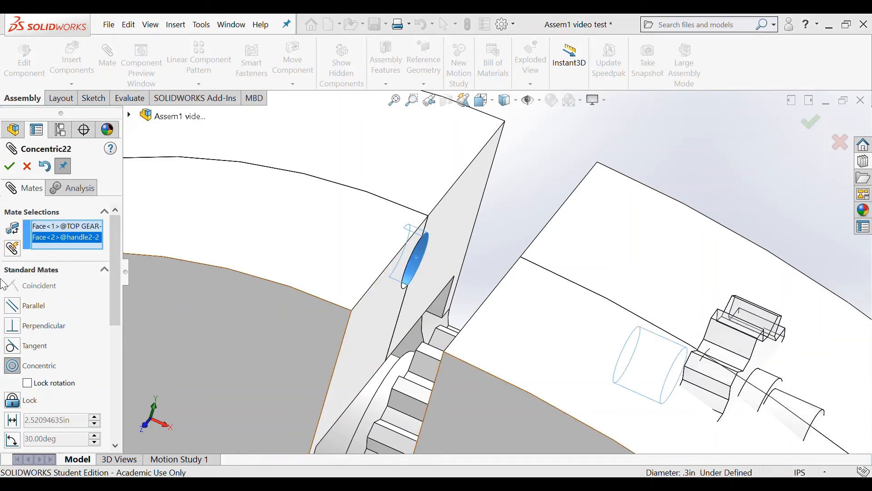
{"action": "left_click", "coordinate": [9, 168]}
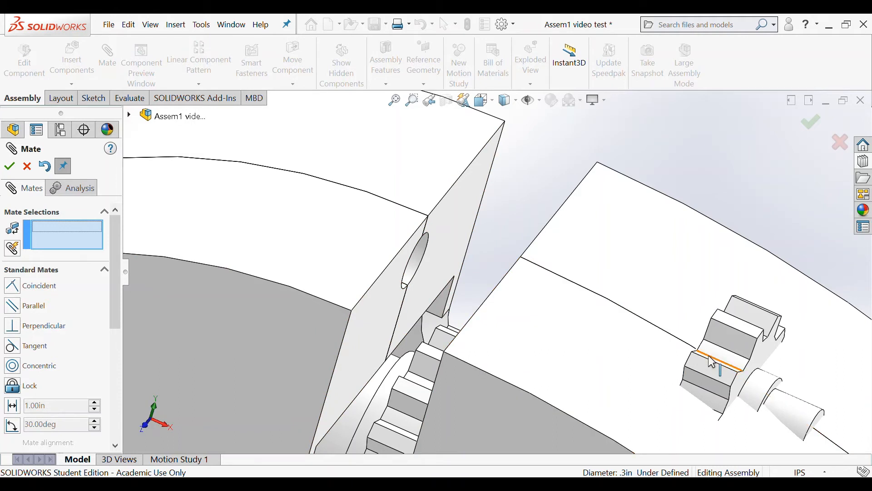
{"action": "left_click_drag", "start_coordinate": [729, 345], "coordinate": [435, 280]}
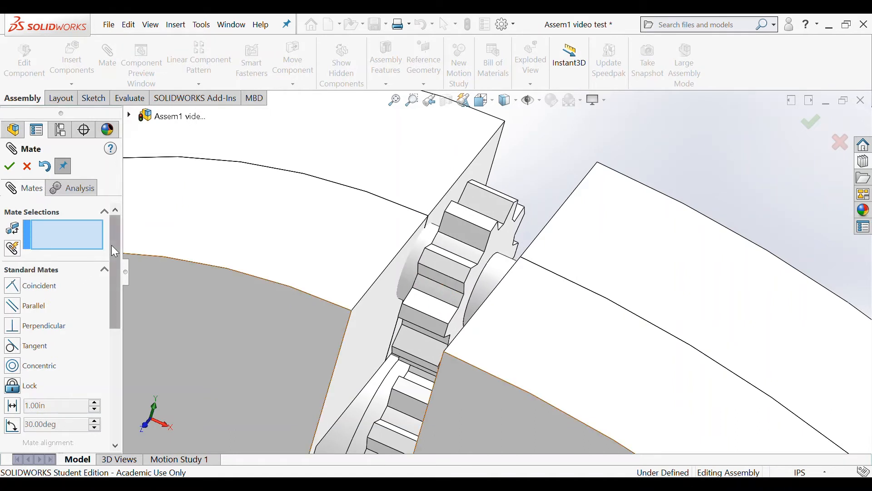
Step: Add a centered Width mate placing the TOP GEAR's two toothed side faces midway between the two opposite slot walls of handle<2>
{"action": "mouse_move", "coordinate": [115, 251]}
{"action": "left_mouse_down"}
{"action": "mouse_move", "coordinate": [121, 329]}
{"action": "mouse_move", "coordinate": [115, 256]}
{"action": "left_mouse_up"}
{"action": "left_click", "coordinate": [104, 300]}
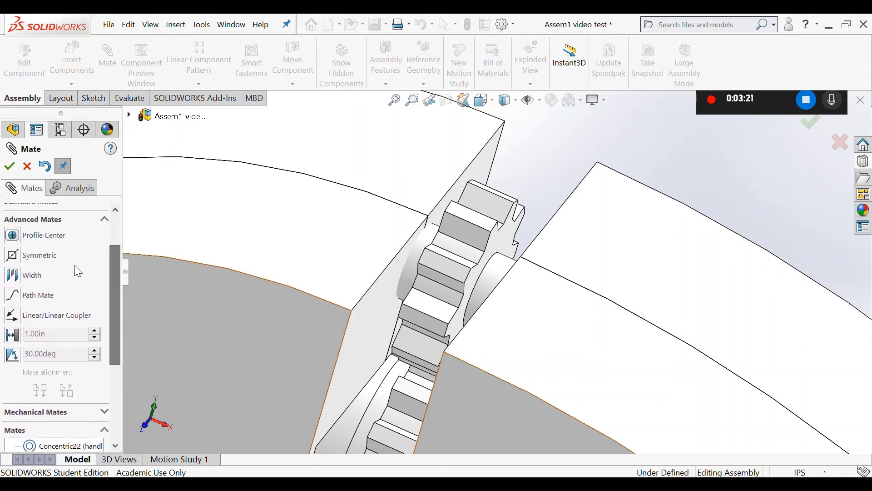
{"action": "left_click", "coordinate": [34, 278]}
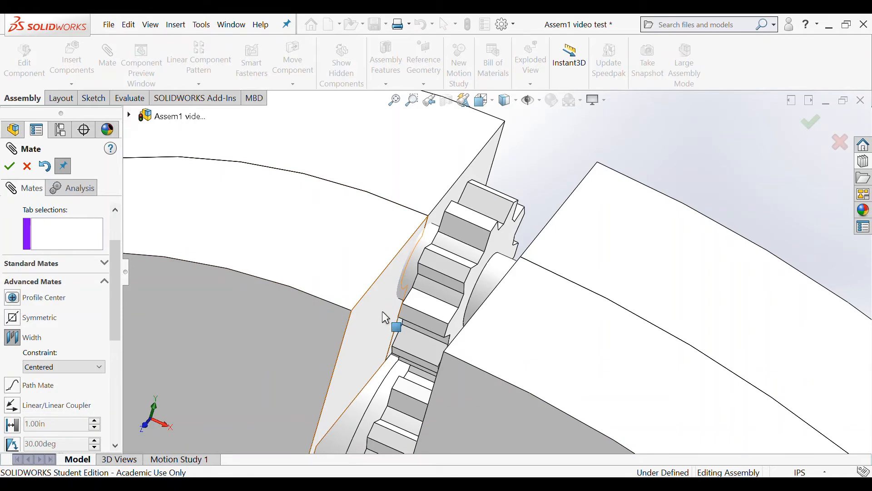
{"action": "left_click", "coordinate": [383, 311]}
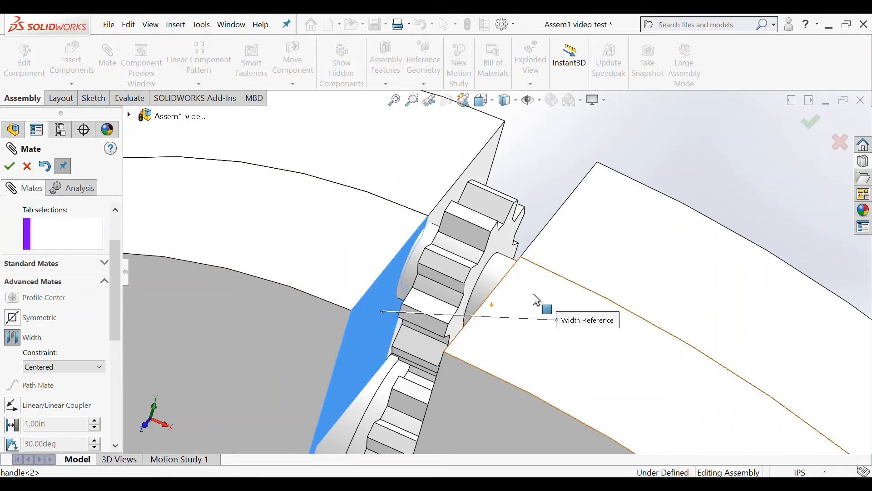
{"action": "middle_click_drag", "start_coordinate": [536, 297], "coordinate": [571, 337]}
{"action": "left_click", "coordinate": [534, 343]}
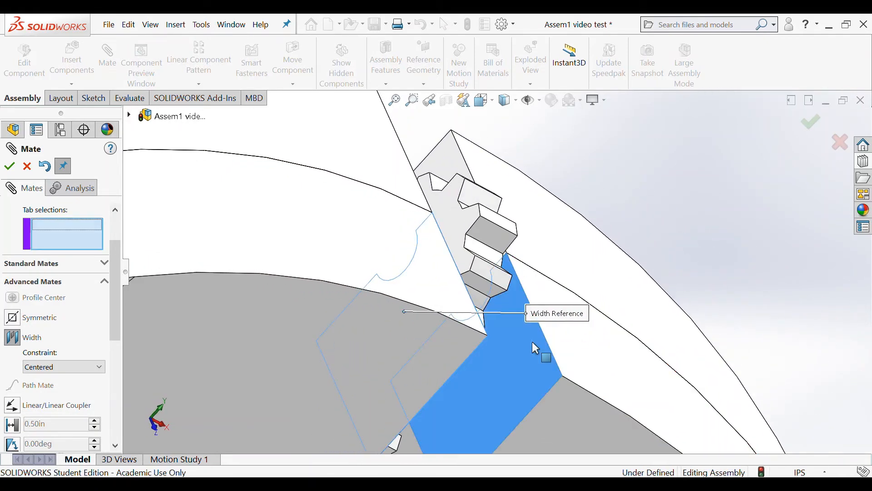
{"action": "left_click_drag", "start_coordinate": [117, 255], "coordinate": [117, 223]}
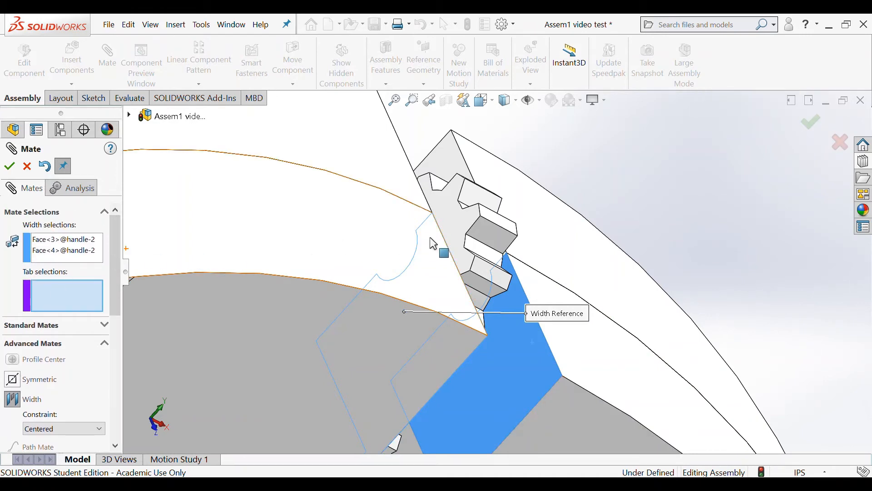
{"action": "left_click", "coordinate": [454, 217]}
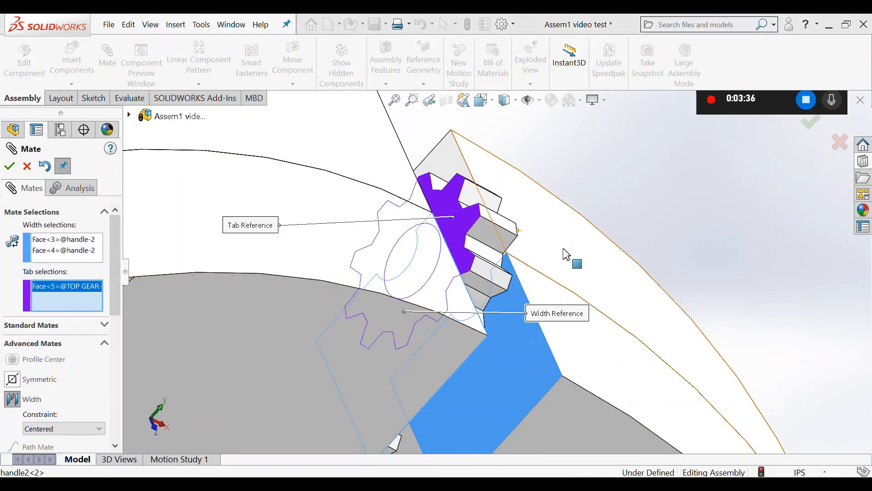
{"action": "middle_click_drag", "start_coordinate": [563, 250], "coordinate": [490, 250]}
{"action": "left_click", "coordinate": [378, 253]}
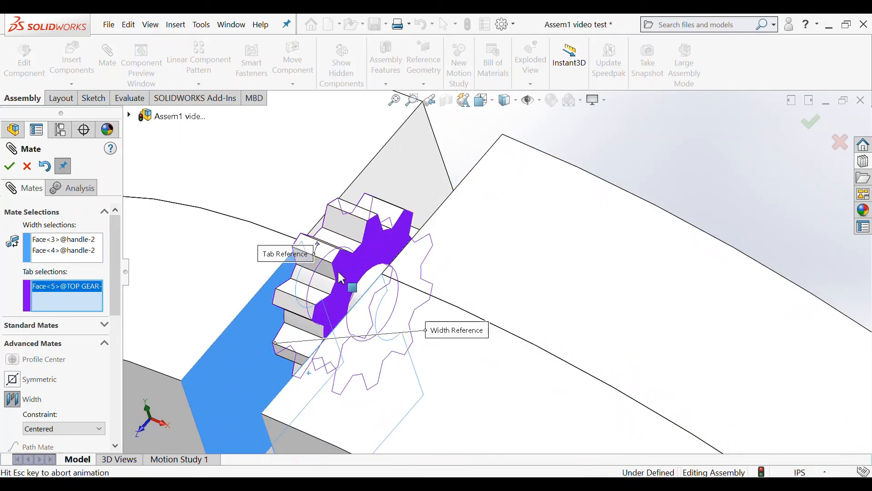
{"action": "left_click", "coordinate": [9, 167]}
Step: Turn the TOP GEAR about its shaft in the slot to adjust its teeth against the INNER GEAR, and finish mating
{"action": "middle_click_drag", "start_coordinate": [565, 331], "coordinate": [543, 330]}
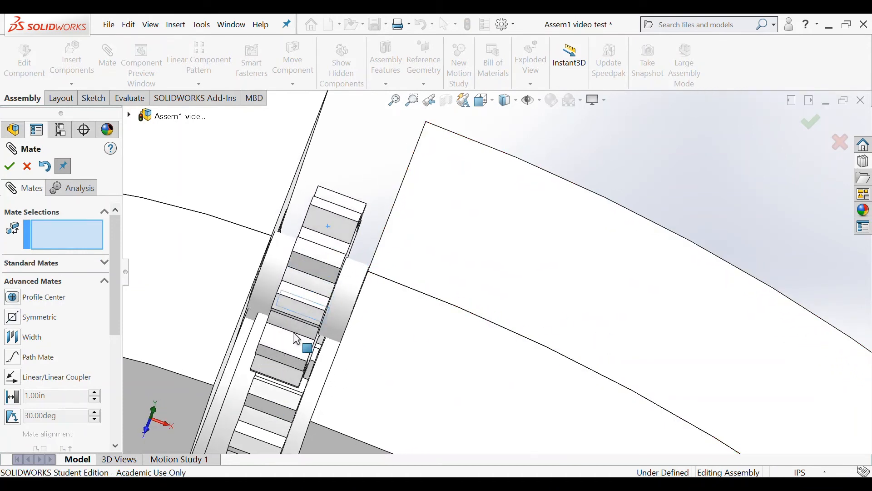
{"action": "left_click_drag", "start_coordinate": [294, 333], "coordinate": [311, 275]}
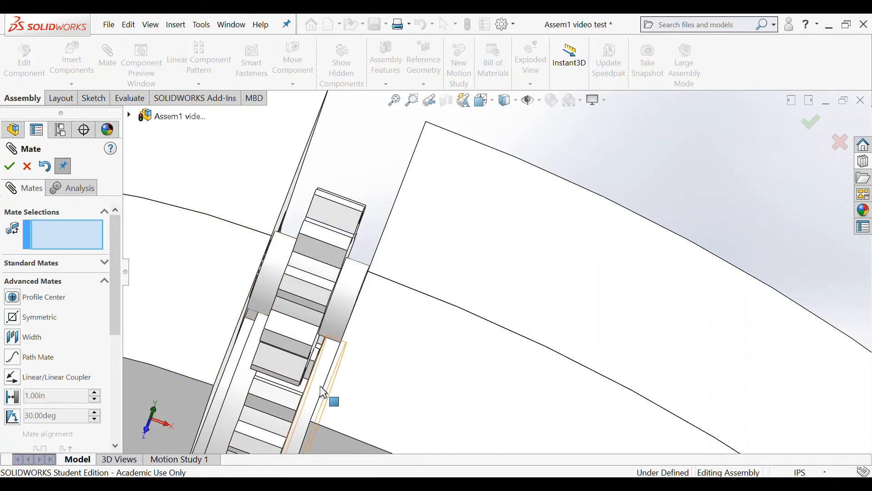
{"action": "left_click_drag", "start_coordinate": [311, 343], "coordinate": [310, 284]}
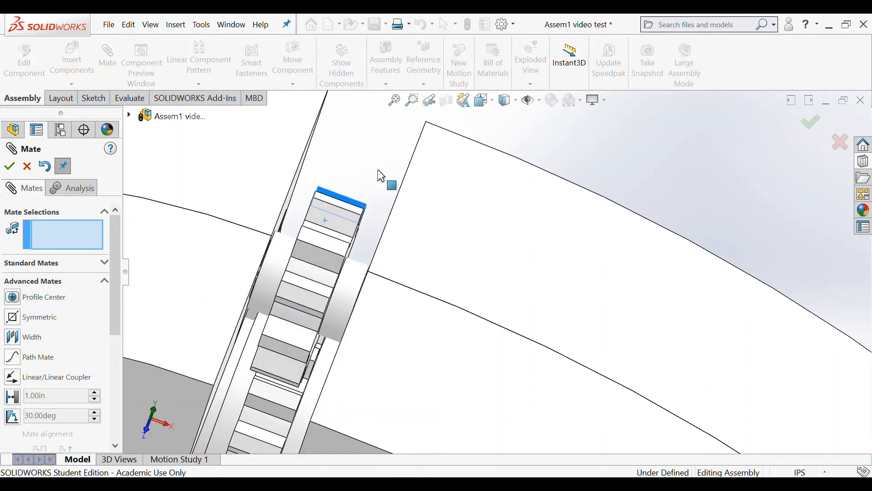
{"action": "left_click", "coordinate": [12, 170]}
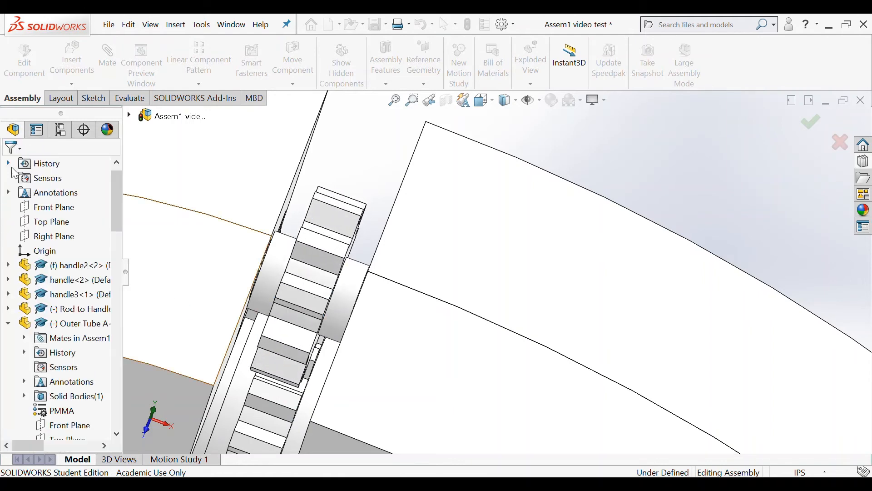
Step: Inspect both gears in the handle slot and hide the handle<2> part to expose the handle's interior
{"action": "scroll", "coordinate": [535, 312], "scroll_direction": "up", "scroll_amount": 3}
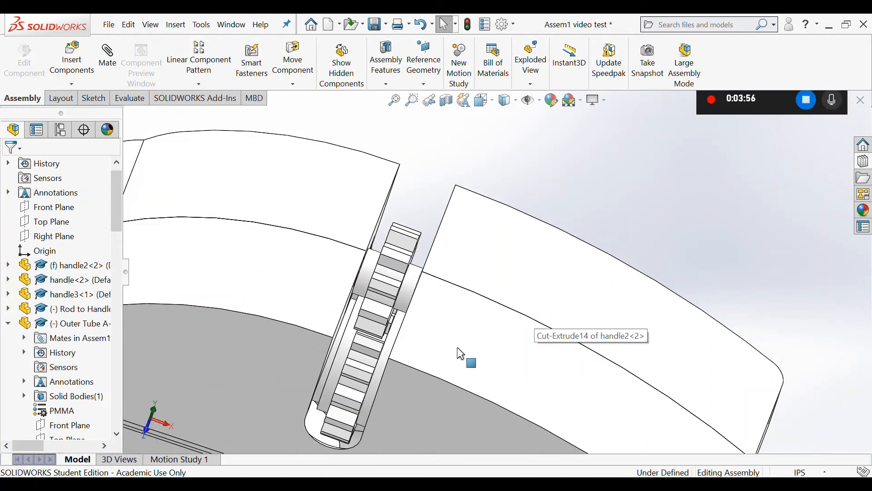
{"action": "middle_click_drag", "start_coordinate": [458, 347], "coordinate": [461, 310]}
{"action": "middle_click_drag", "start_coordinate": [420, 364], "coordinate": [512, 278]}
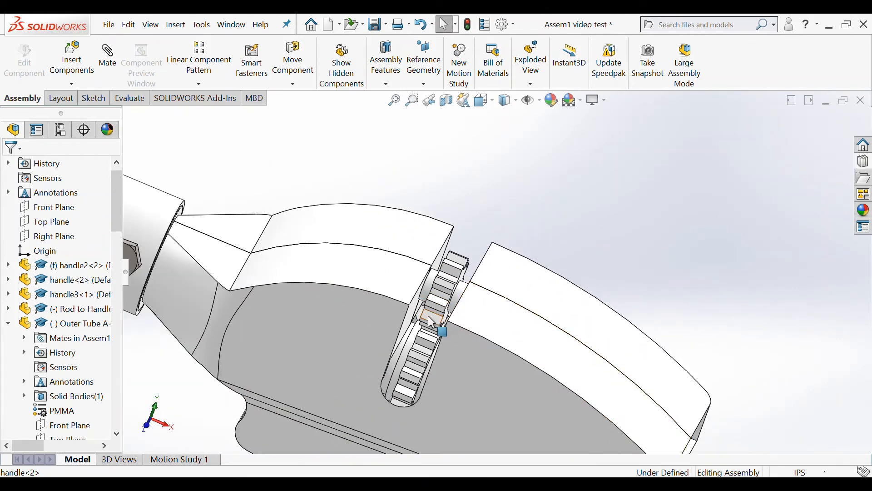
{"action": "scroll", "coordinate": [432, 321], "scroll_direction": "up", "scroll_amount": 3}
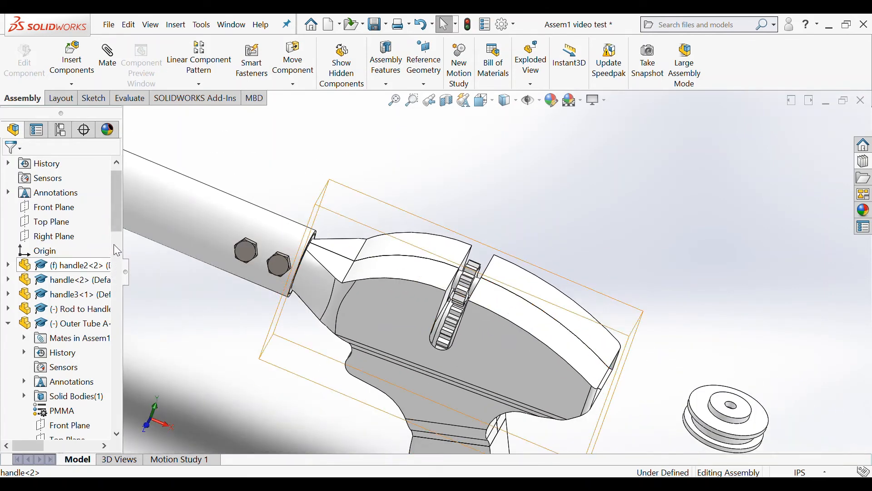
{"action": "scroll", "coordinate": [117, 200], "scroll_direction": "up", "scroll_amount": 1}
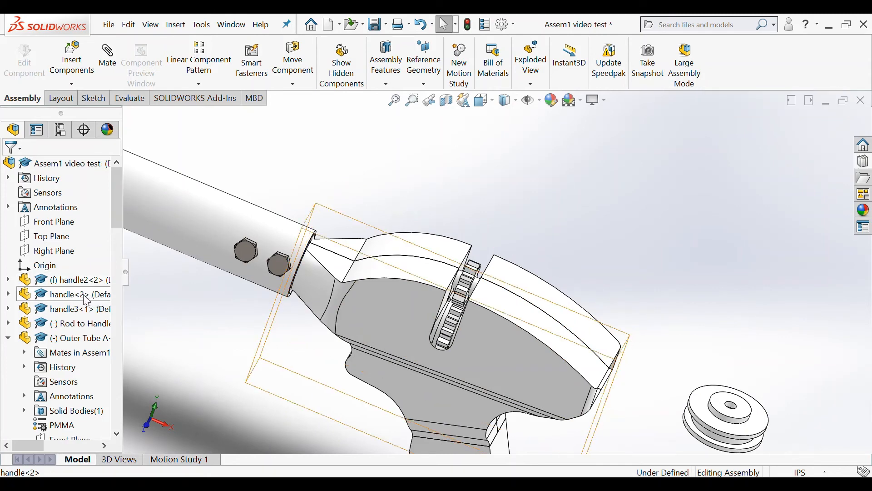
{"action": "right_click", "coordinate": [83, 295]}
{"action": "left_click", "coordinate": [168, 55]}
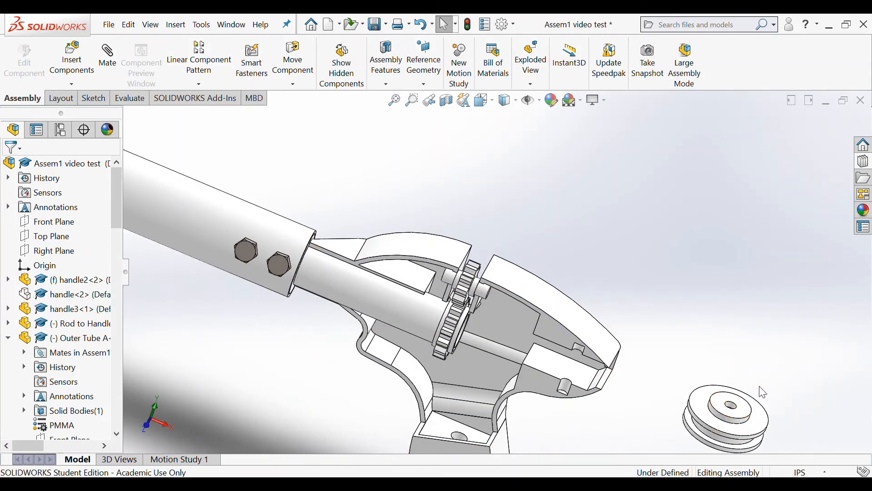
Step: Move the axle up into the free space between the handle's rear end and the side dial
{"action": "scroll", "coordinate": [764, 392], "scroll_direction": "up", "scroll_amount": 3}
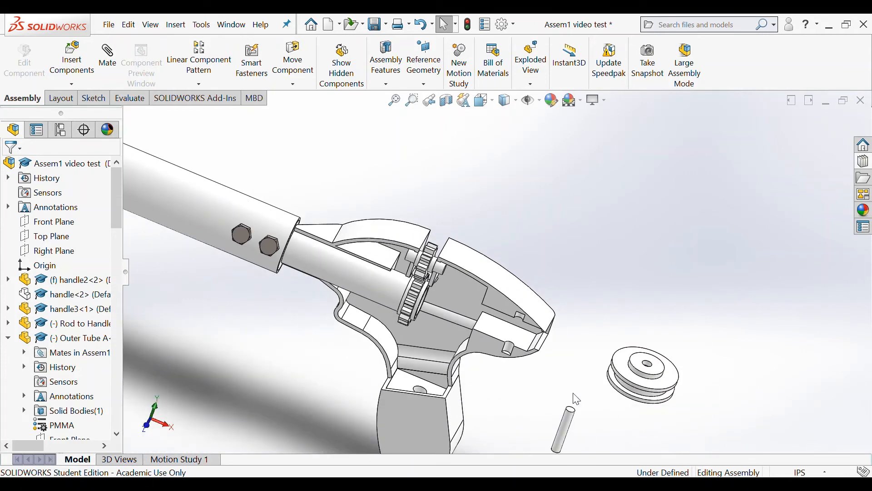
{"action": "left_click_drag", "start_coordinate": [572, 425], "coordinate": [562, 373]}
{"action": "left_click", "coordinate": [198, 349]}
Step: Add a Concentric mate between the axle's cylindrical face and the side dial's center hole
{"action": "left_click", "coordinate": [111, 65]}
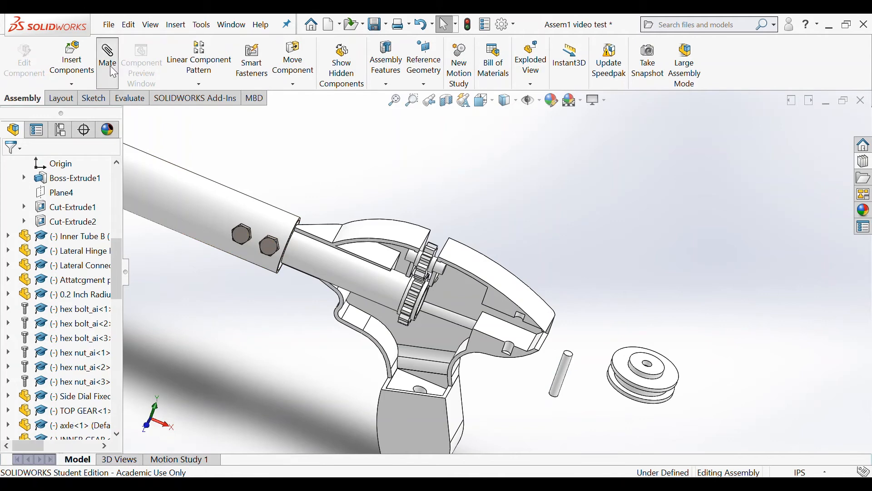
{"action": "scroll", "coordinate": [563, 369], "scroll_direction": "down", "scroll_amount": 5}
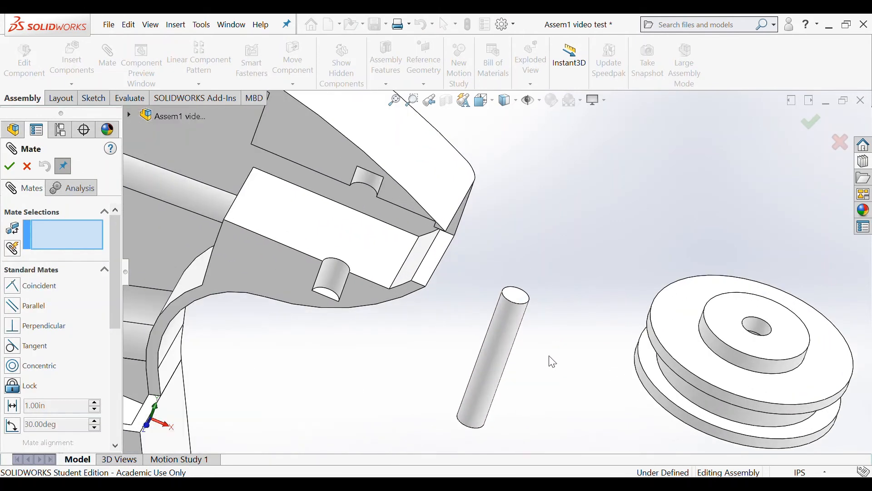
{"action": "left_click", "coordinate": [502, 354]}
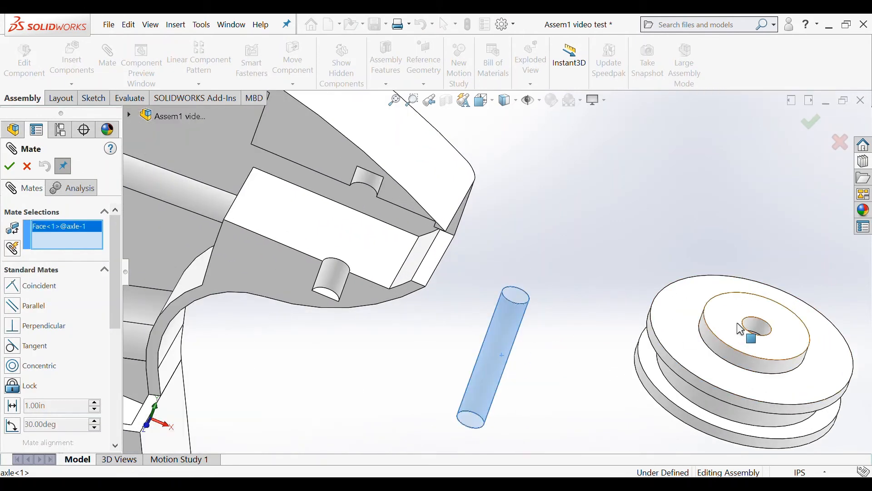
{"action": "left_click", "coordinate": [766, 331]}
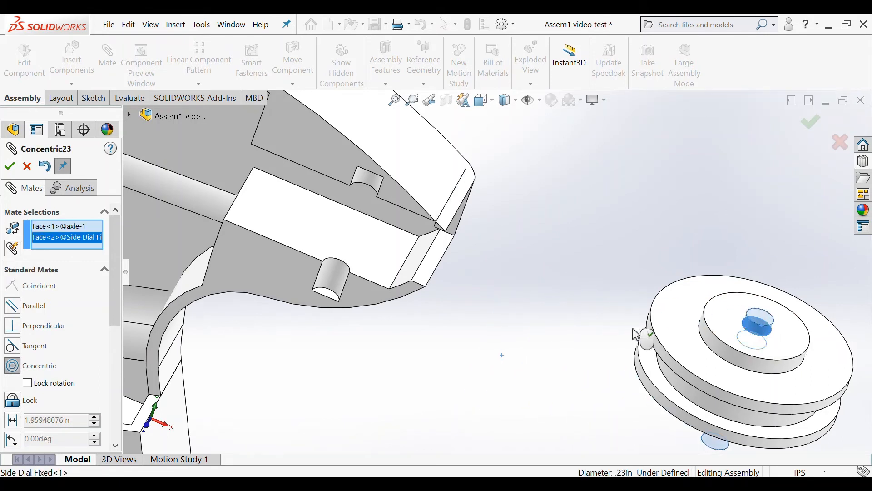
{"action": "left_click", "coordinate": [10, 168]}
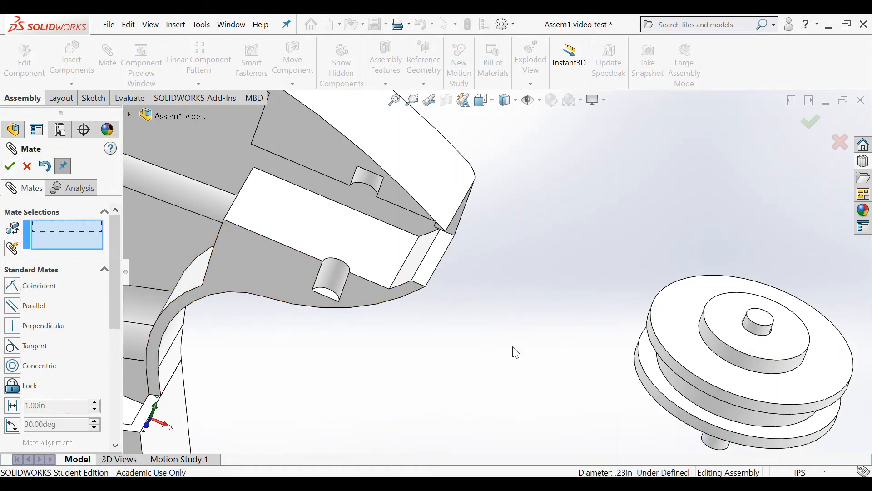
Step: Bring the side dial with its axle beside the handle and mate the axle concentric with the rear axle recess in handle2
{"action": "left_click", "coordinate": [516, 354]}
{"action": "left_click_drag", "start_coordinate": [514, 356], "coordinate": [502, 303]}
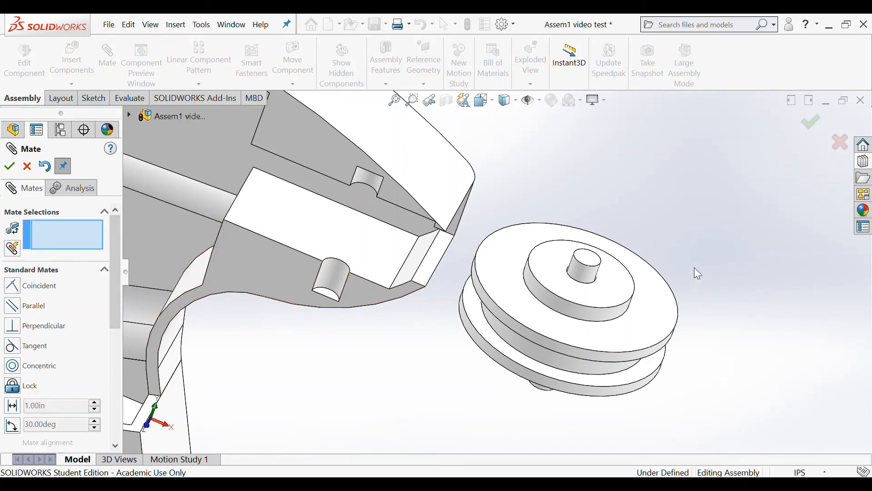
{"action": "left_click", "coordinate": [578, 271]}
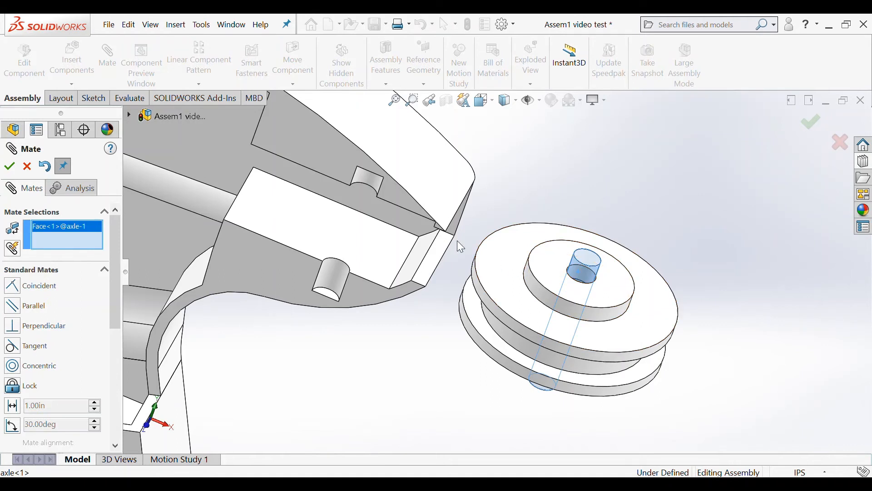
{"action": "left_click", "coordinate": [365, 177]}
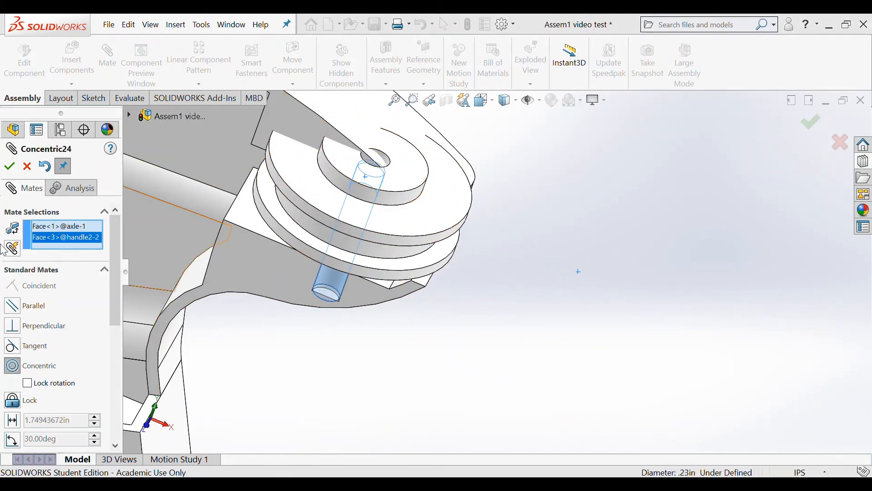
{"action": "left_click", "coordinate": [9, 166]}
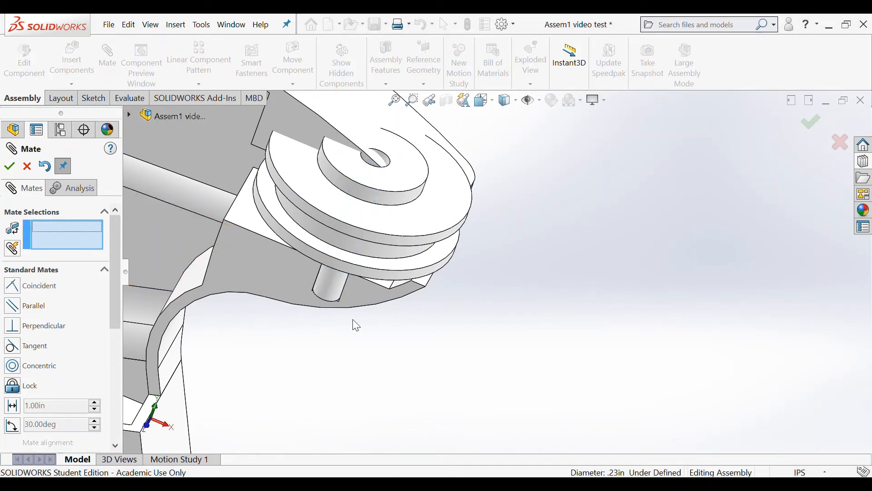
Step: Slide the side dial along its axle into the slot at the handle's rear end
{"action": "middle_click_drag", "start_coordinate": [454, 341], "coordinate": [390, 256]}
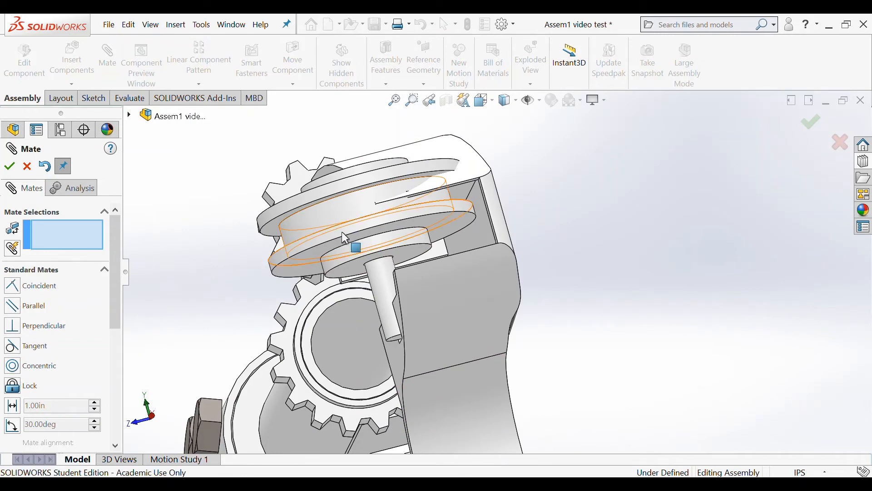
{"action": "left_click_drag", "start_coordinate": [342, 232], "coordinate": [403, 229]}
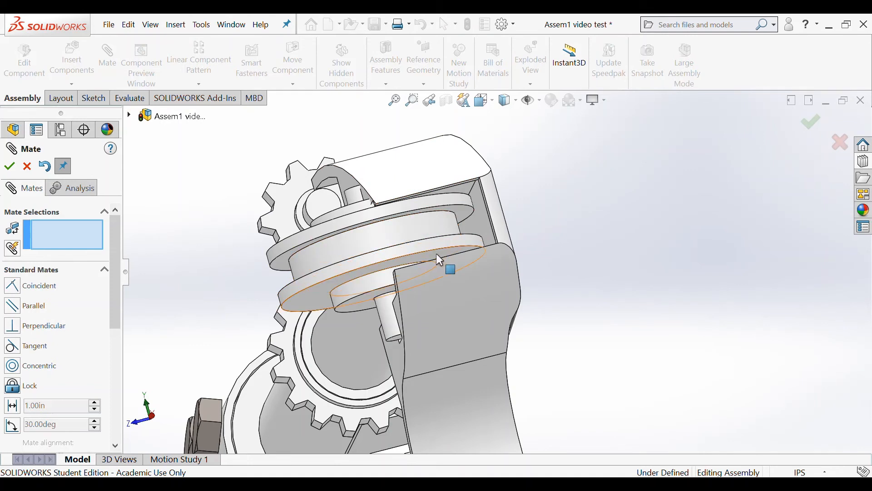
{"action": "scroll", "coordinate": [594, 233], "scroll_direction": "down", "scroll_amount": 1}
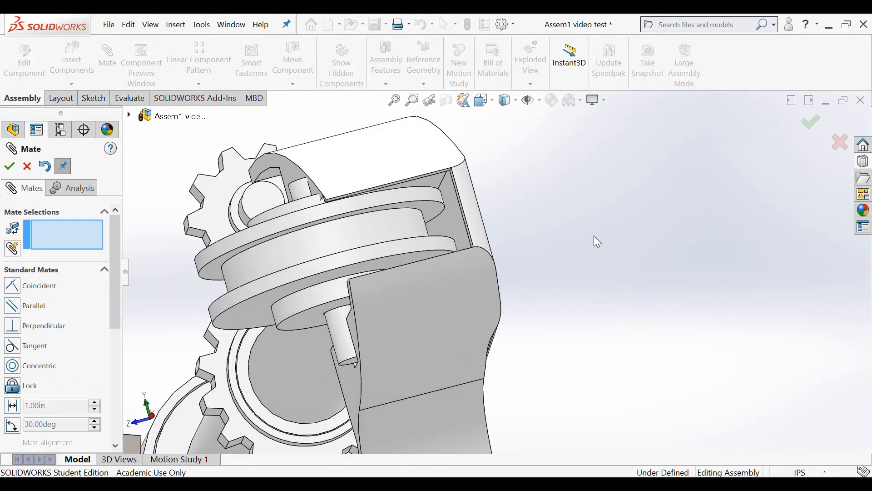
{"action": "scroll", "coordinate": [594, 235], "scroll_direction": "up", "scroll_amount": 1}
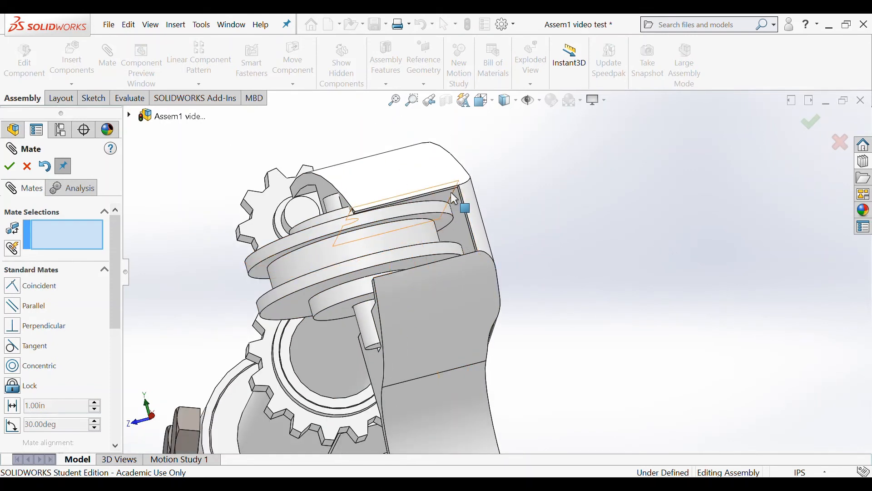
Step: Set up a centered Width mate with the two opposite rear slot walls of handle2 as the width references
{"action": "scroll", "coordinate": [451, 192], "scroll_direction": "down", "scroll_amount": 4}
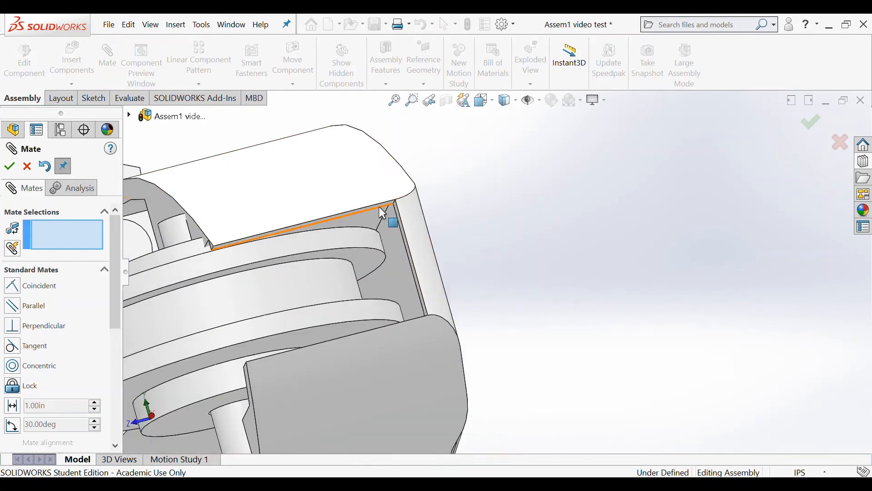
{"action": "left_click", "coordinate": [378, 206]}
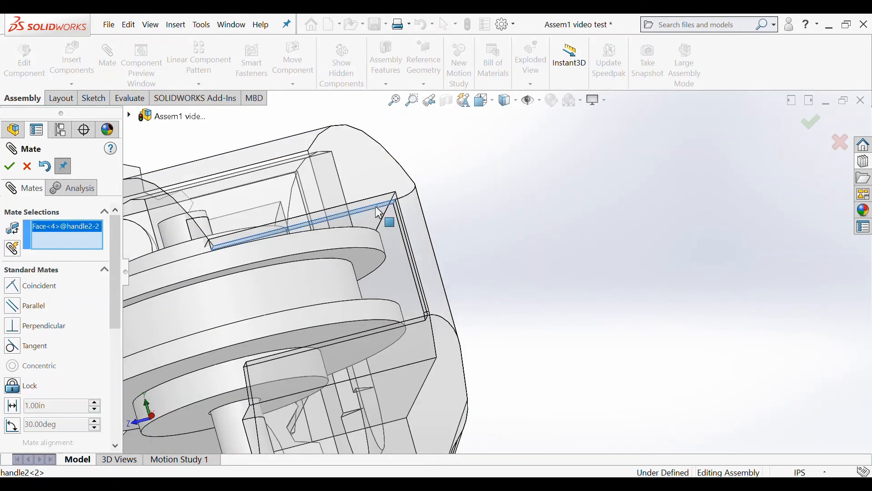
{"action": "left_click", "coordinate": [69, 248]}
{"action": "left_click_drag", "start_coordinate": [118, 225], "coordinate": [117, 304]}
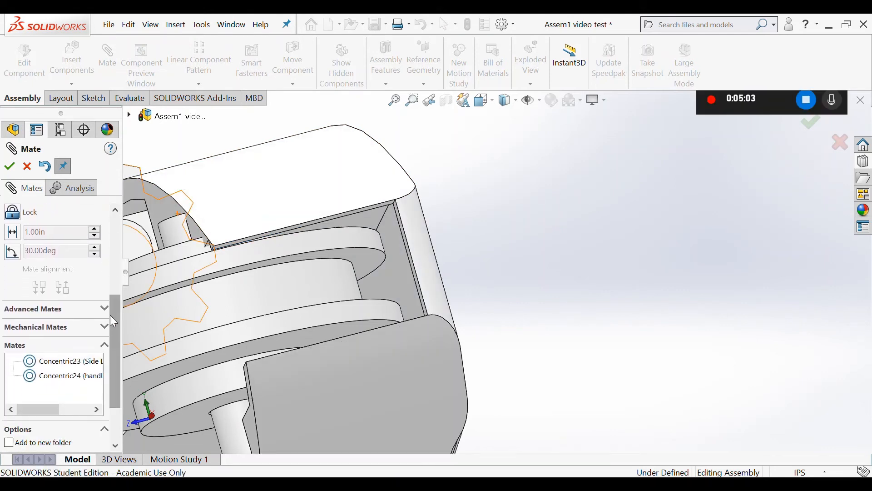
{"action": "left_click", "coordinate": [104, 309]}
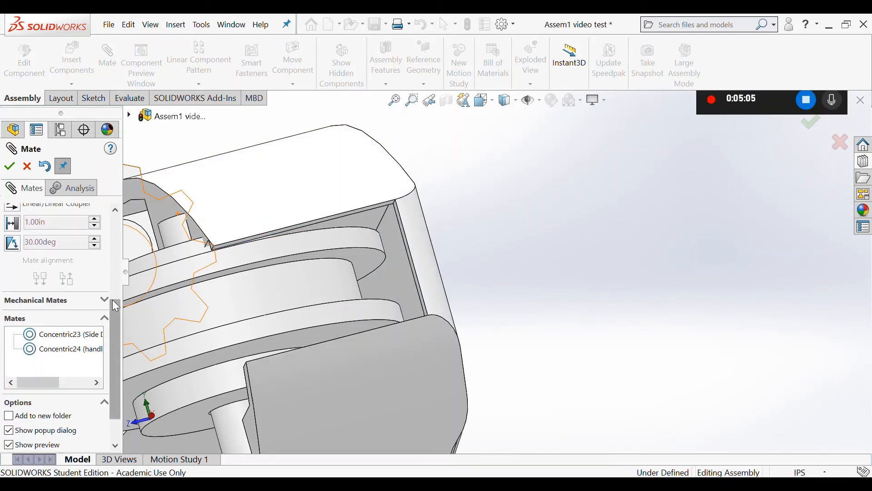
{"action": "left_click_drag", "start_coordinate": [114, 305], "coordinate": [124, 247]}
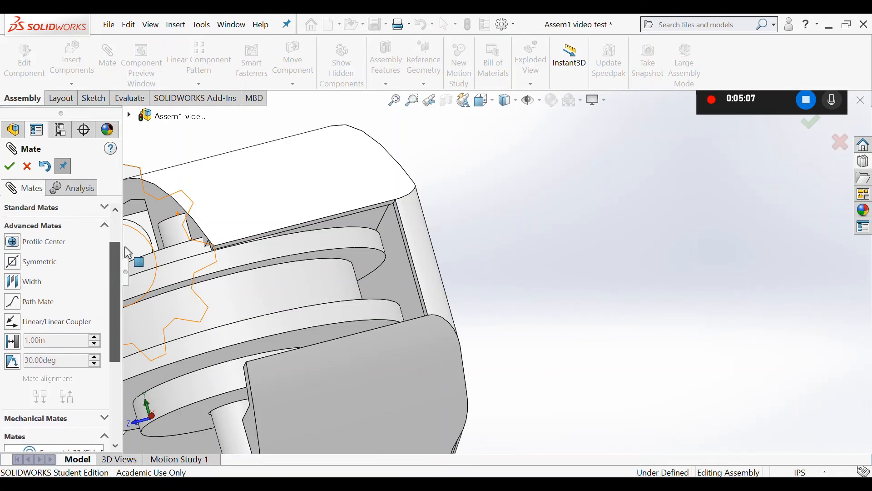
{"action": "left_click", "coordinate": [34, 282]}
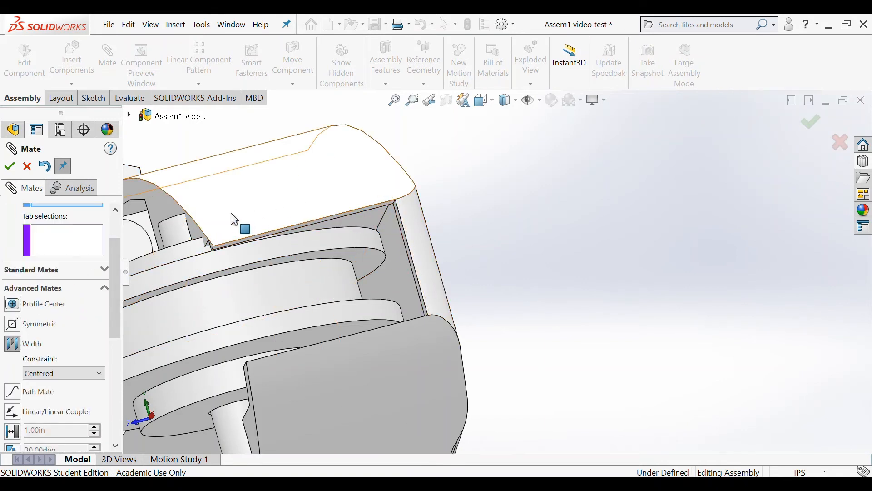
{"action": "scroll", "coordinate": [73, 227], "scroll_direction": "up", "scroll_amount": 3}
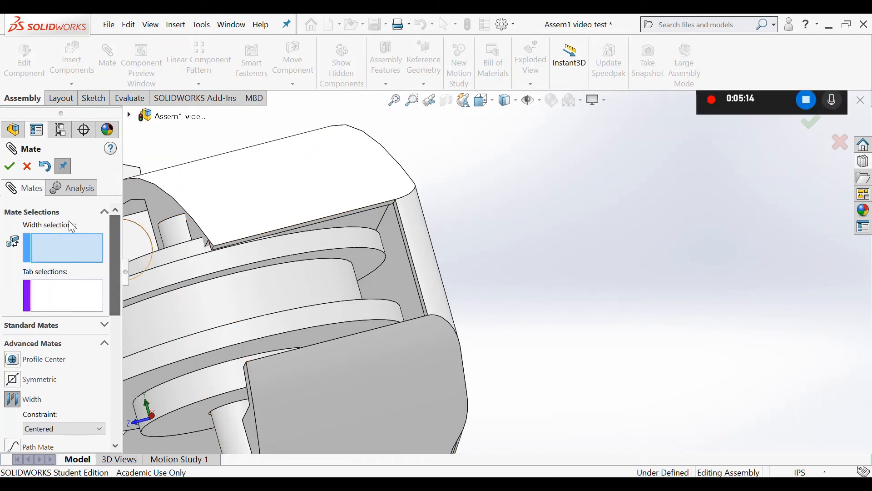
{"action": "left_click", "coordinate": [359, 218]}
{"action": "middle_click_drag", "start_coordinate": [467, 213], "coordinate": [548, 313]}
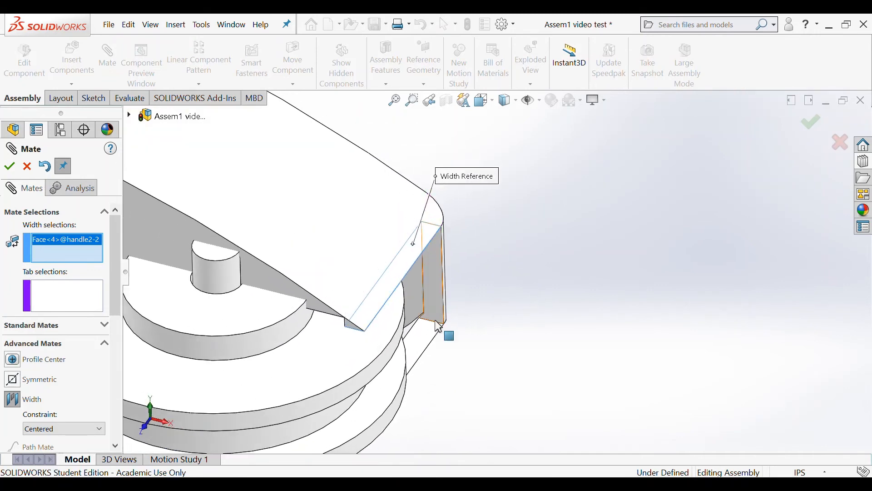
{"action": "left_click", "coordinate": [421, 348]}
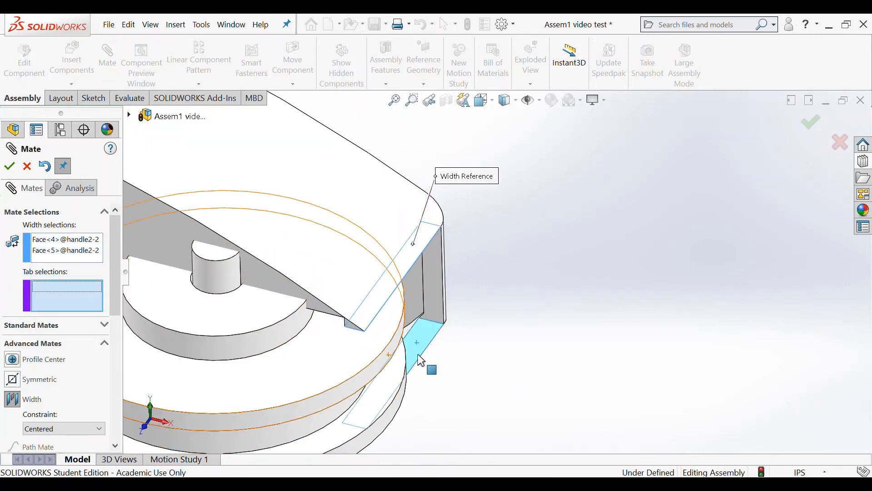
Step: Use the outer faces of the side dial's two flanges as the tab references, apply the Width mate and finish mating
{"action": "left_click", "coordinate": [342, 355]}
{"action": "middle_click_drag", "start_coordinate": [511, 407], "coordinate": [509, 266]}
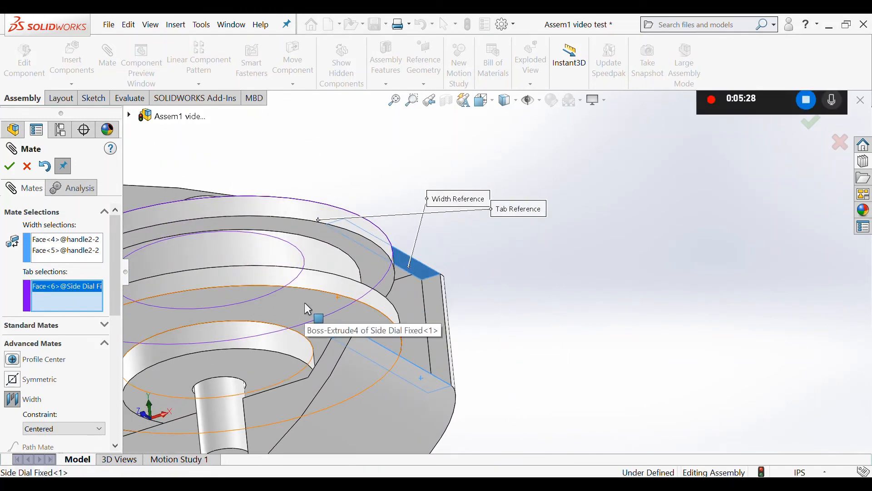
{"action": "left_click", "coordinate": [304, 302]}
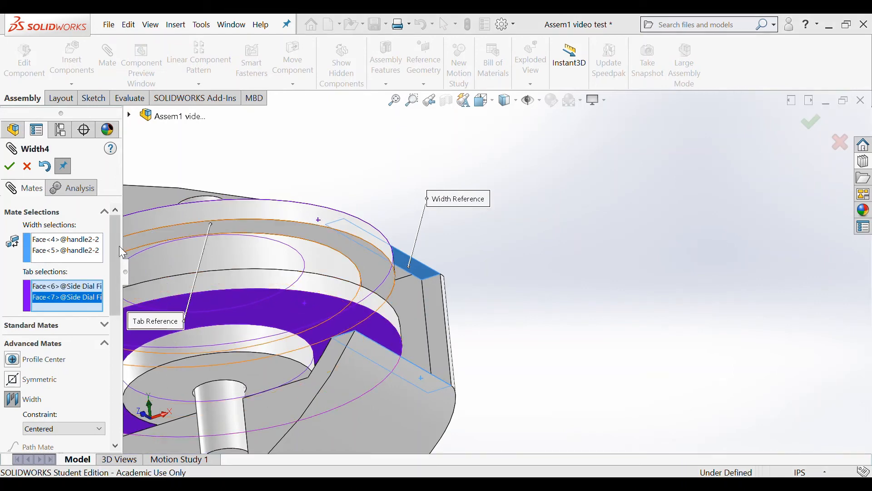
{"action": "left_click", "coordinate": [9, 167]}
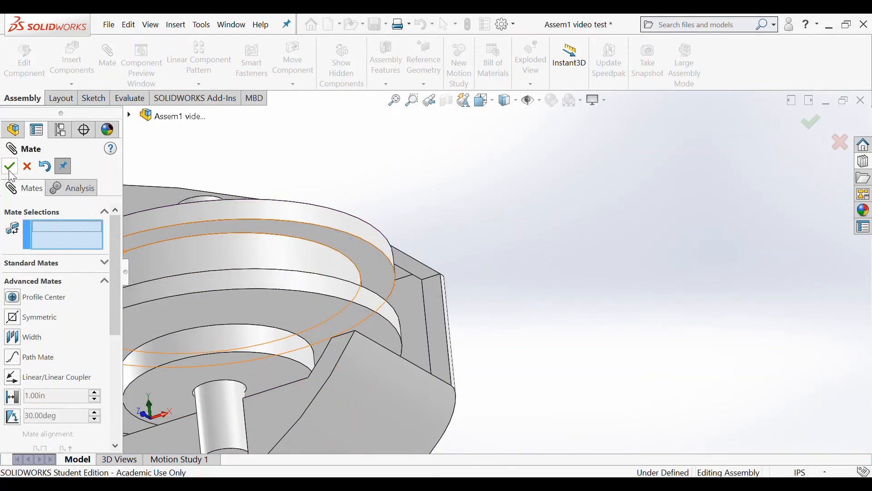
{"action": "left_click", "coordinate": [9, 167]}
Step: Examine the side dial's fit in the handle slot, the full assembly, and the gears at the tube's end
{"action": "scroll", "coordinate": [515, 326], "scroll_direction": "up", "scroll_amount": 2}
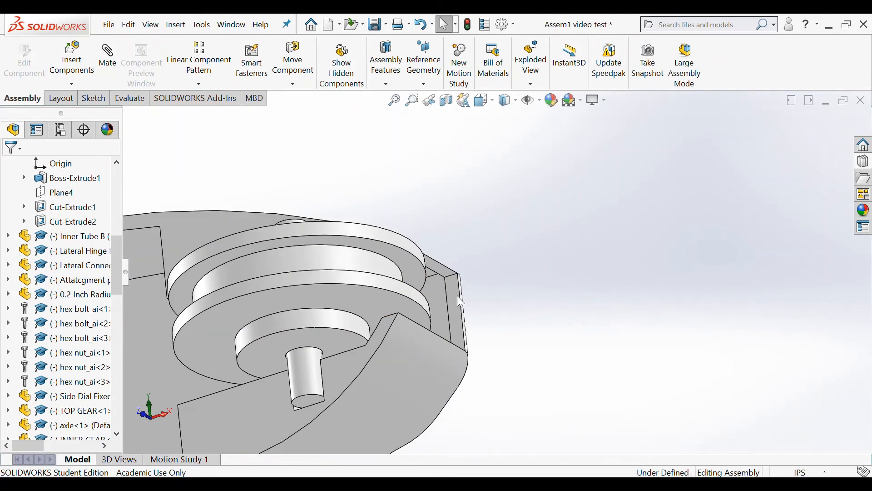
{"action": "left_click", "coordinate": [317, 267]}
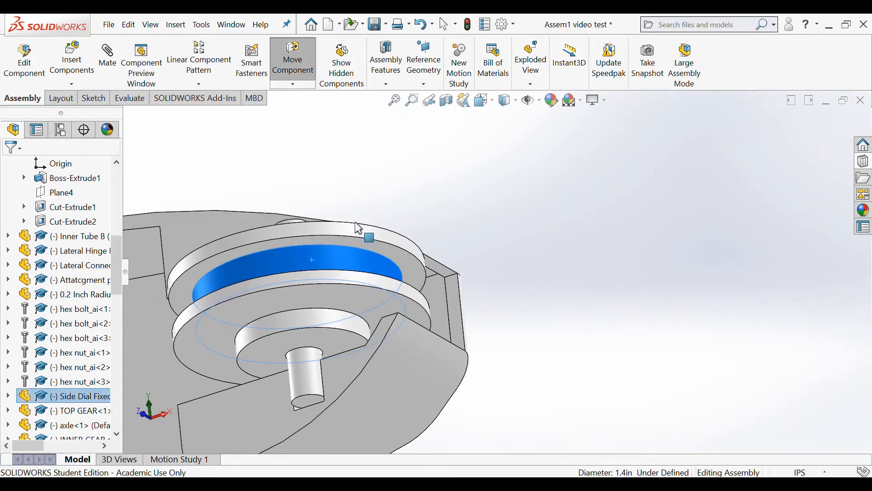
{"action": "scroll", "coordinate": [576, 322], "scroll_direction": "up", "scroll_amount": 4}
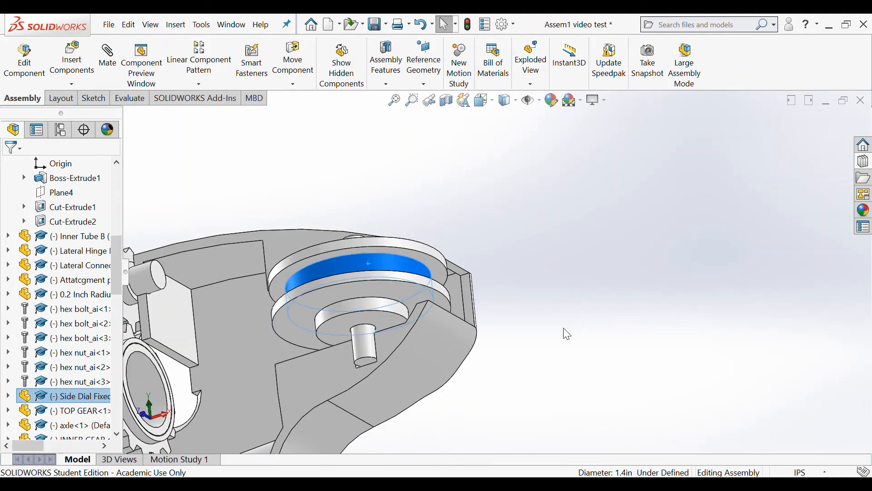
{"action": "middle_click_drag", "start_coordinate": [567, 337], "coordinate": [560, 395]}
{"action": "scroll", "coordinate": [498, 275], "scroll_direction": "up", "scroll_amount": 5}
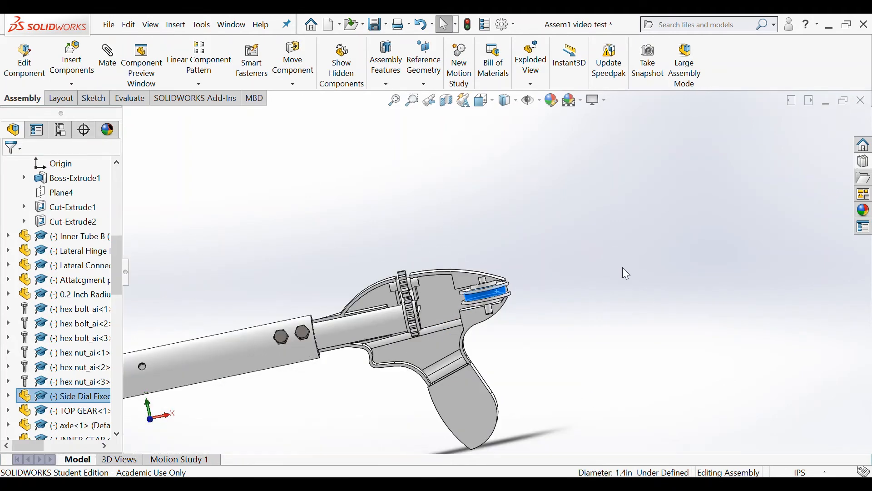
{"action": "scroll", "coordinate": [232, 248], "scroll_direction": "up", "scroll_amount": 2}
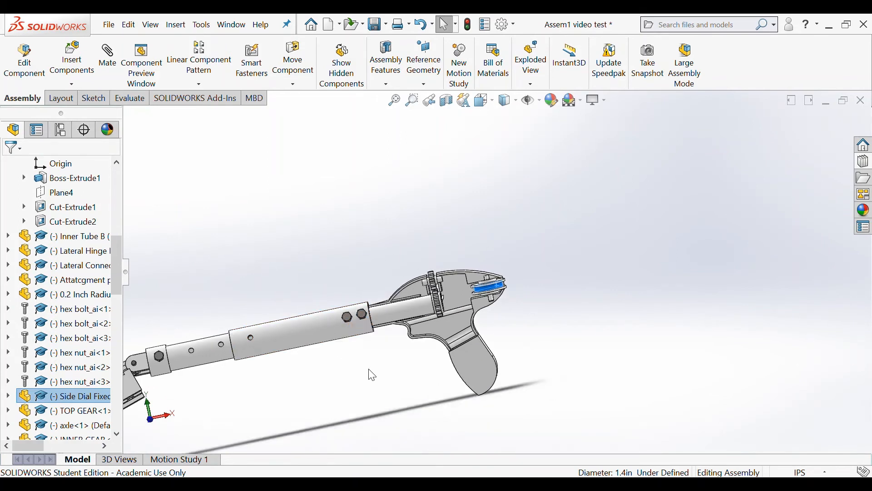
{"action": "scroll", "coordinate": [373, 375], "scroll_direction": "up", "scroll_amount": 2}
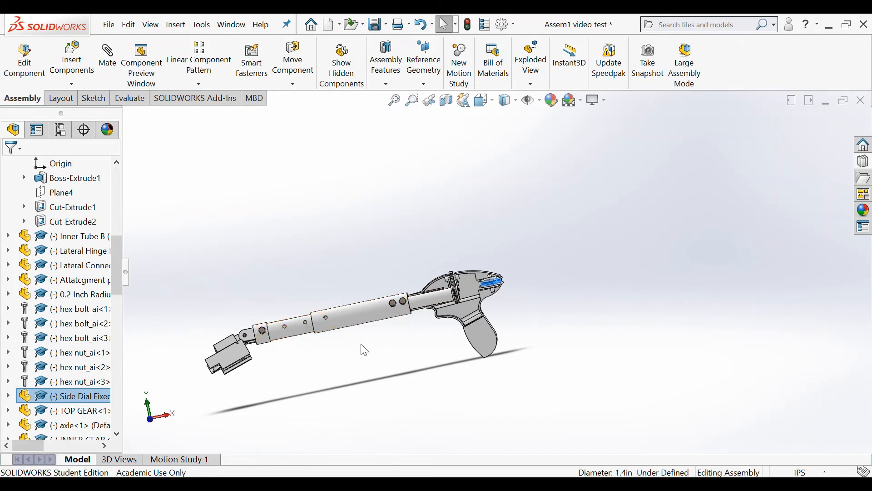
{"action": "scroll", "coordinate": [380, 343], "scroll_direction": "down", "scroll_amount": 2}
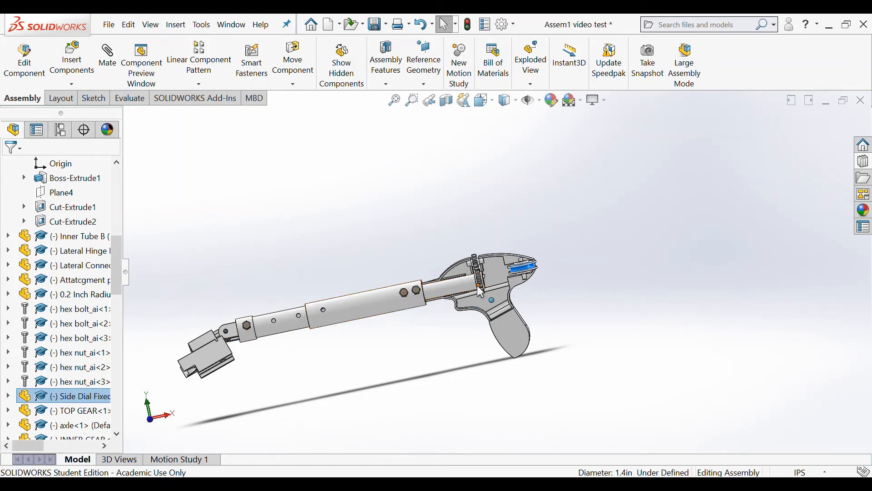
{"action": "scroll", "coordinate": [479, 271], "scroll_direction": "down", "scroll_amount": 3}
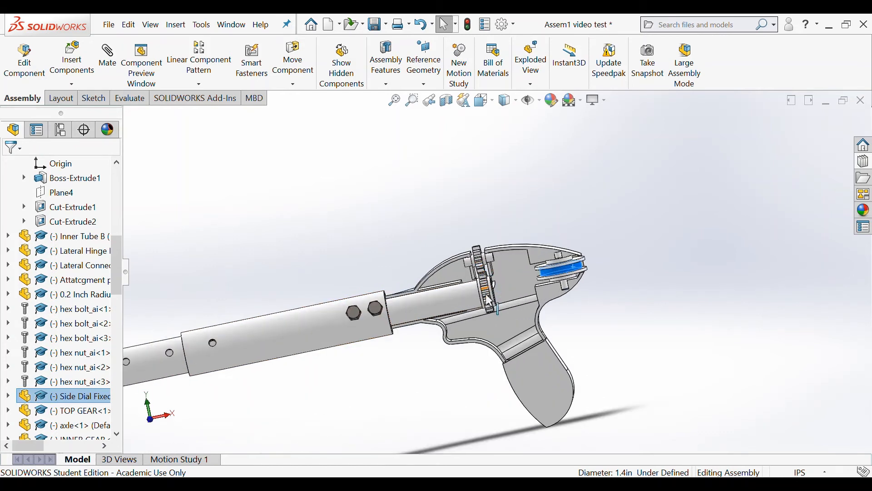
Step: Mate the Top Plane of the Rod to Handle Connector with the Top Plane of the INNER GEAR and finish mating
{"action": "left_click", "coordinate": [365, 370]}
{"action": "scroll", "coordinate": [365, 370], "scroll_direction": "up", "scroll_amount": 1}
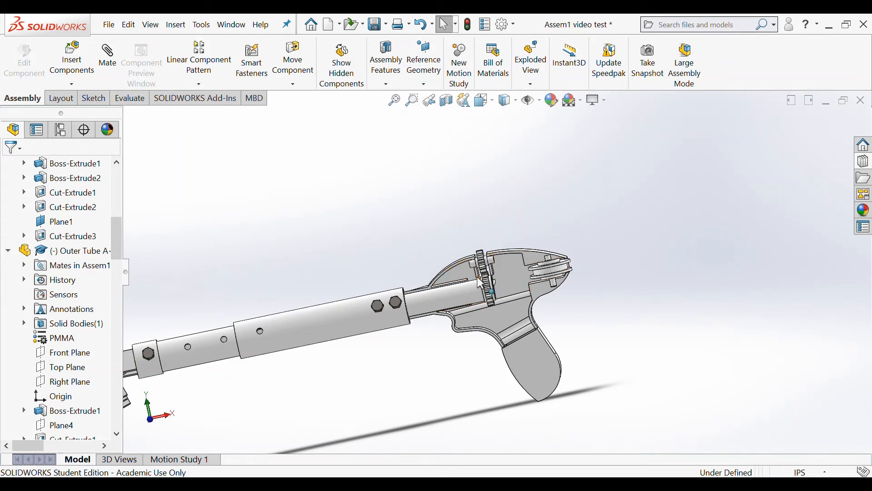
{"action": "left_click", "coordinate": [108, 72]}
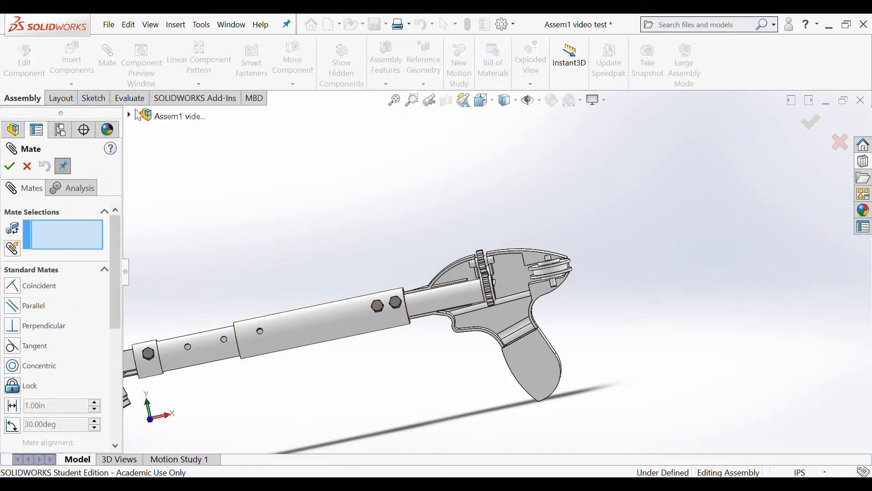
{"action": "left_click", "coordinate": [129, 115]}
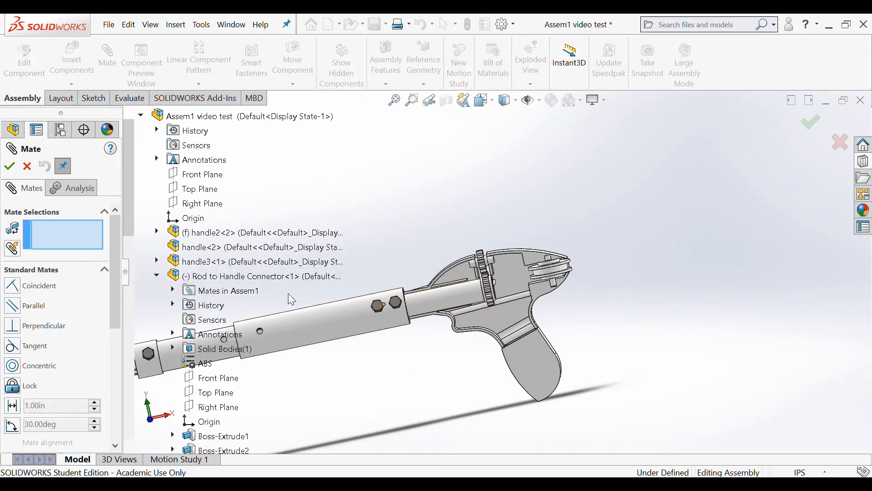
{"action": "left_click", "coordinate": [210, 392]}
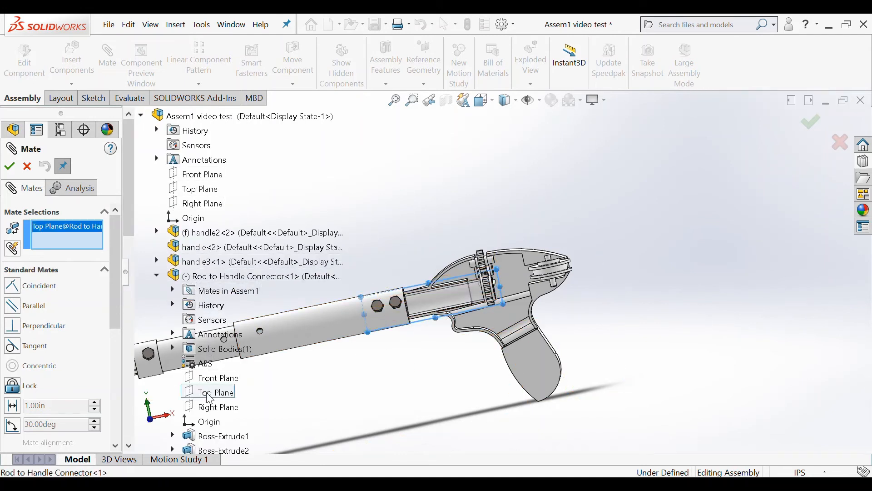
{"action": "scroll", "coordinate": [196, 347], "scroll_direction": "down", "scroll_amount": 2}
{"action": "scroll", "coordinate": [196, 347], "scroll_direction": "down", "scroll_amount": 10}
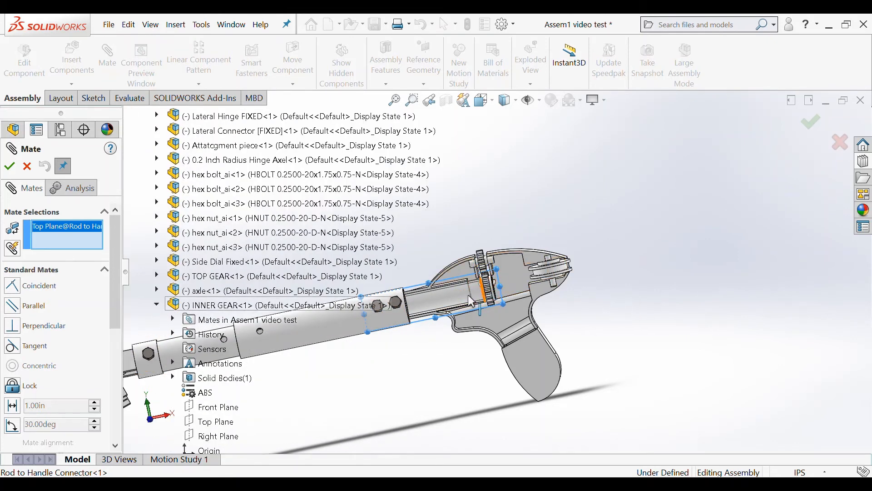
{"action": "left_click", "coordinate": [203, 423]}
{"action": "left_click", "coordinate": [8, 165]}
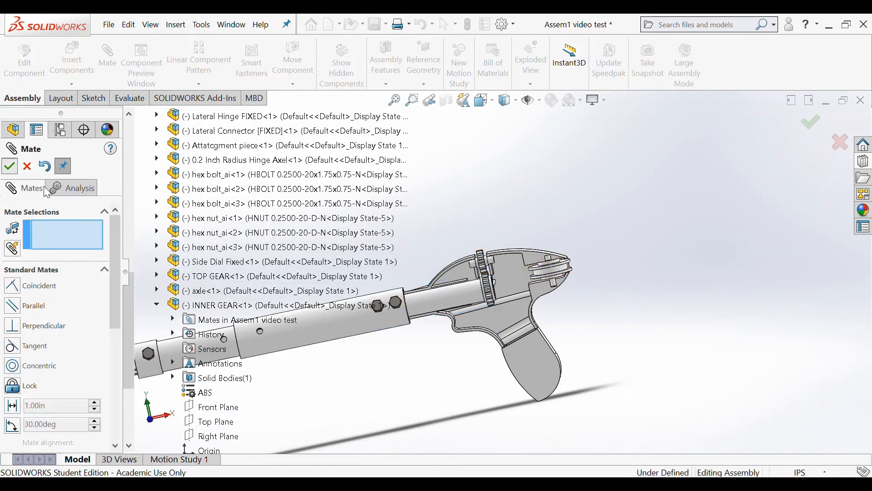
{"action": "left_click", "coordinate": [9, 166]}
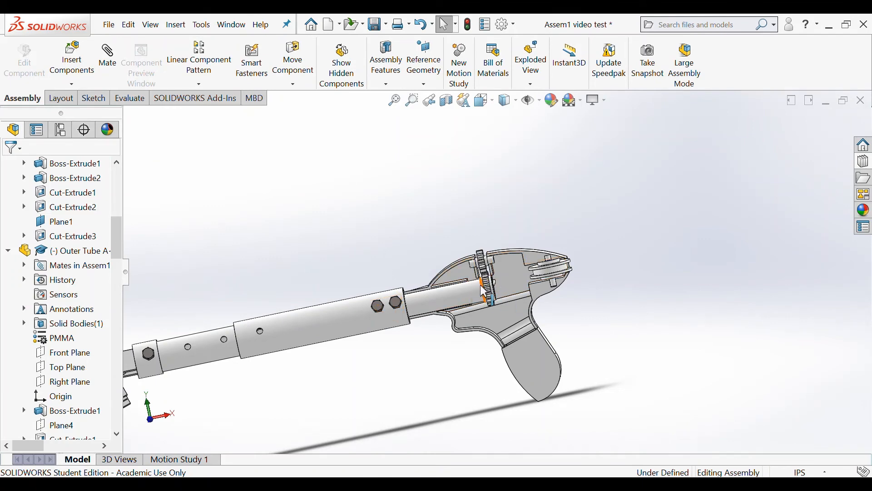
Step: Rotate the inner gear about the tube's axis to turn the telescoping tube and its bolts
{"action": "scroll", "coordinate": [477, 292], "scroll_direction": "down", "scroll_amount": 3}
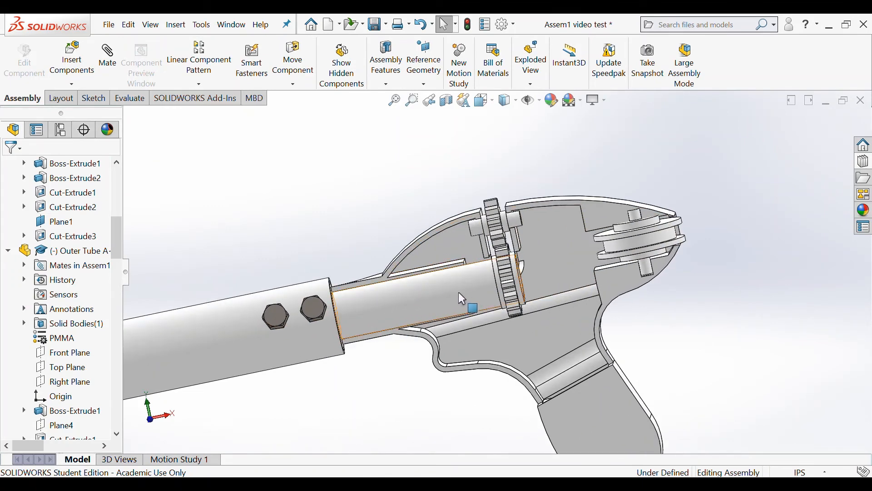
{"action": "left_click_drag", "start_coordinate": [507, 270], "coordinate": [361, 396]}
{"action": "left_click", "coordinate": [262, 183]}
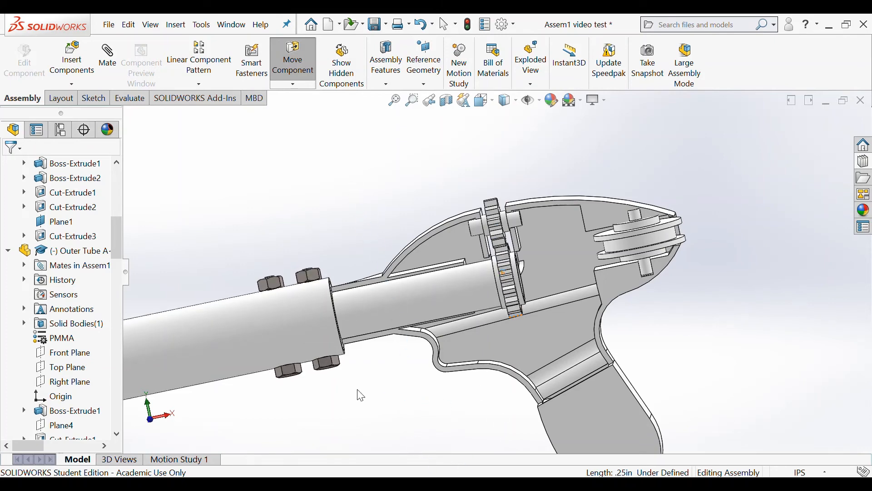
{"action": "key", "text": "Escape"}
Step: Mate an edge of the INNER GEAR coincident with the Top Plane of Inner Tube B and finish mating
{"action": "scroll", "coordinate": [334, 251], "scroll_direction": "up", "scroll_amount": 4}
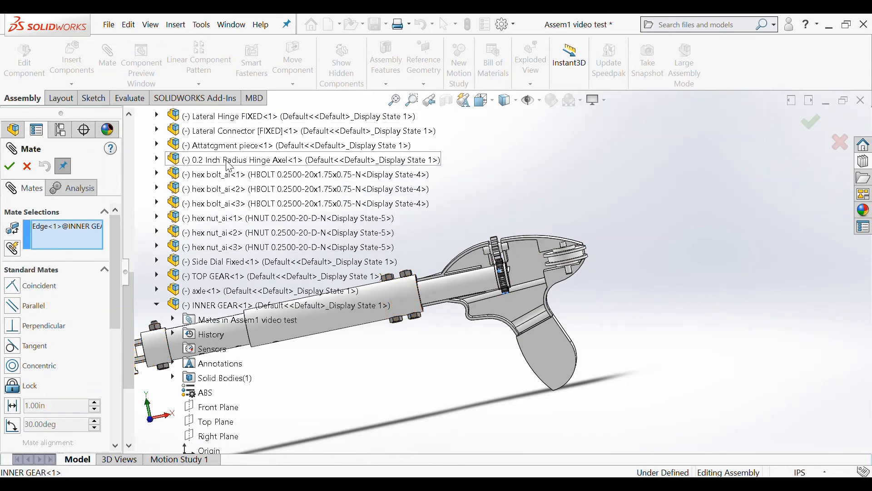
{"action": "scroll", "coordinate": [230, 168], "scroll_direction": "up", "scroll_amount": 8}
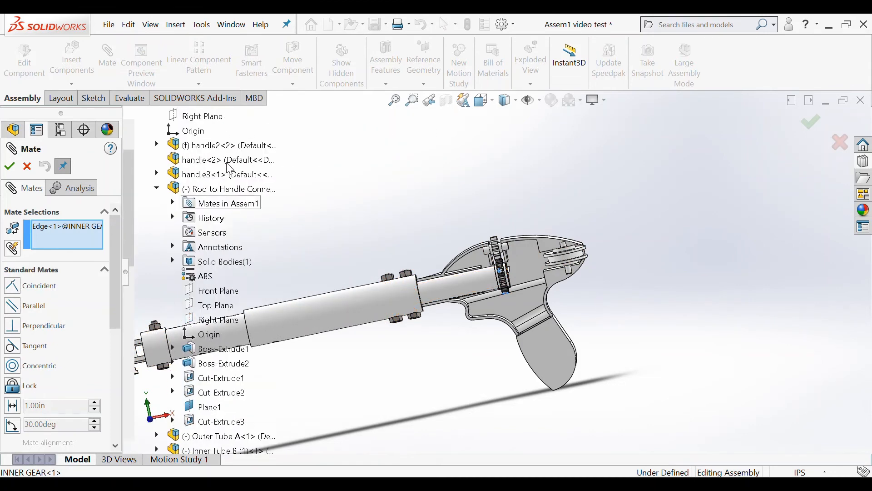
{"action": "scroll", "coordinate": [230, 168], "scroll_direction": "up", "scroll_amount": 2}
{"action": "scroll", "coordinate": [227, 191], "scroll_direction": "down", "scroll_amount": 5}
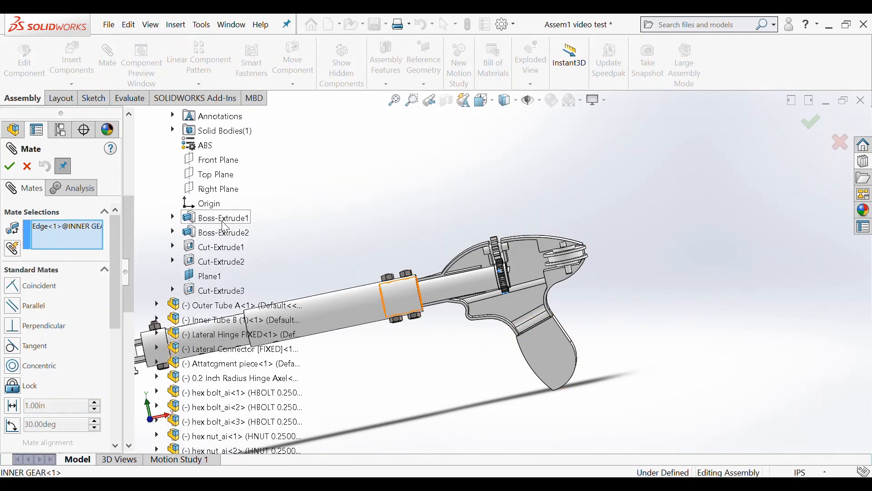
{"action": "scroll", "coordinate": [223, 221], "scroll_direction": "down", "scroll_amount": 1}
{"action": "left_click", "coordinate": [155, 276]}
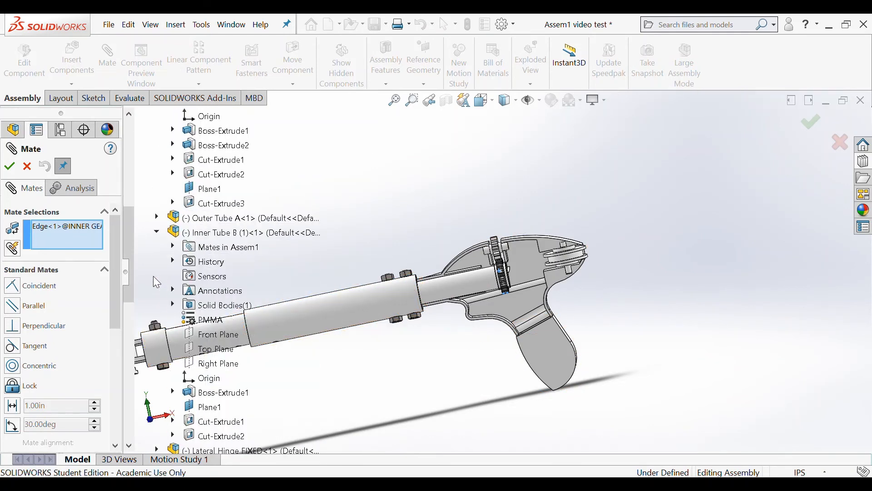
{"action": "left_click", "coordinate": [213, 351]}
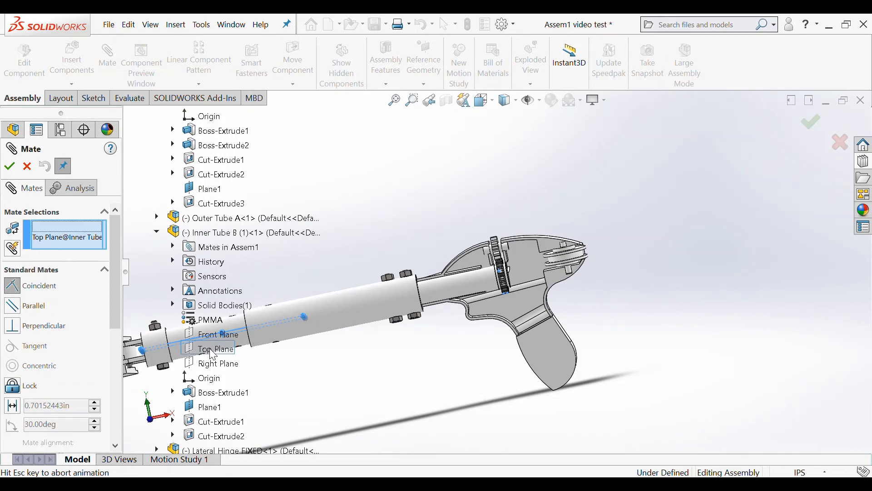
{"action": "left_click", "coordinate": [8, 168]}
{"action": "left_click", "coordinate": [9, 167]}
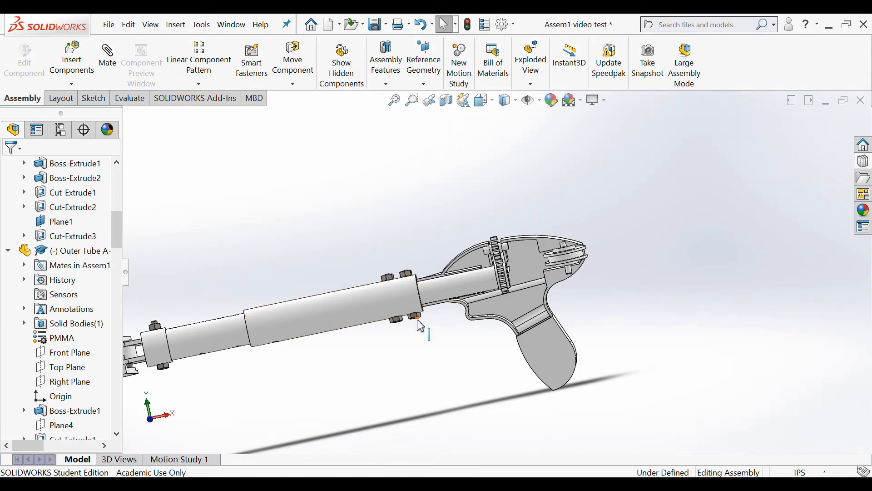
{"action": "scroll", "coordinate": [527, 285], "scroll_direction": "down", "scroll_amount": 5}
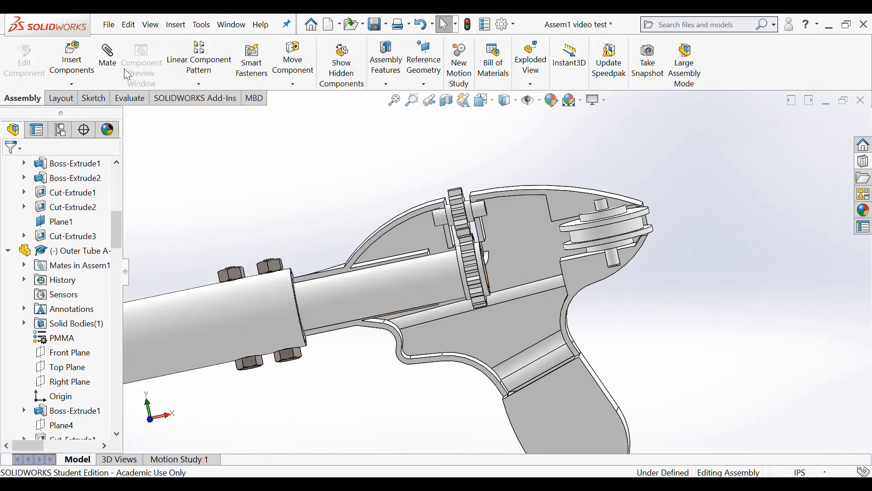
{"action": "left_click", "coordinate": [110, 57]}
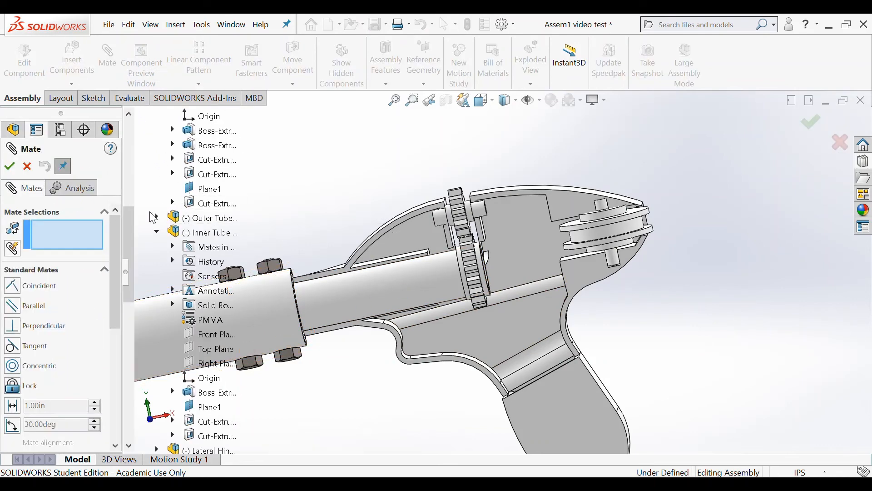
{"action": "left_click_drag", "start_coordinate": [116, 222], "coordinate": [126, 268]}
{"action": "left_click", "coordinate": [104, 312]}
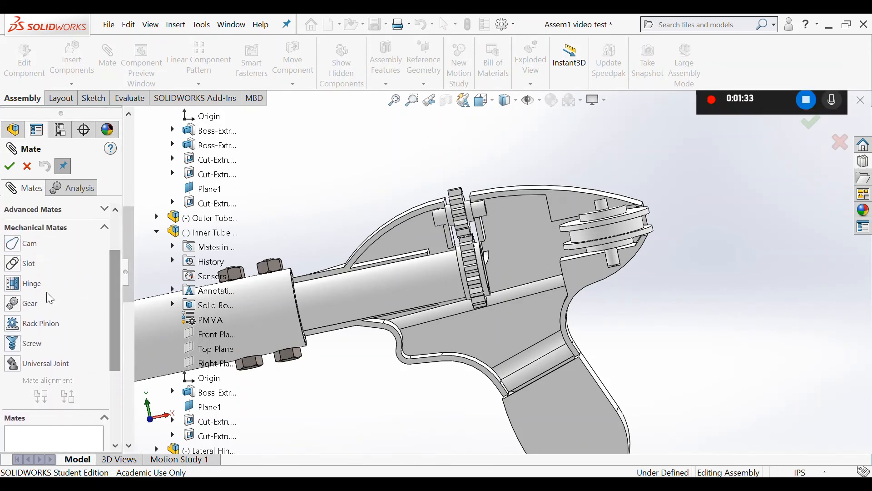
{"action": "left_click", "coordinate": [45, 304]}
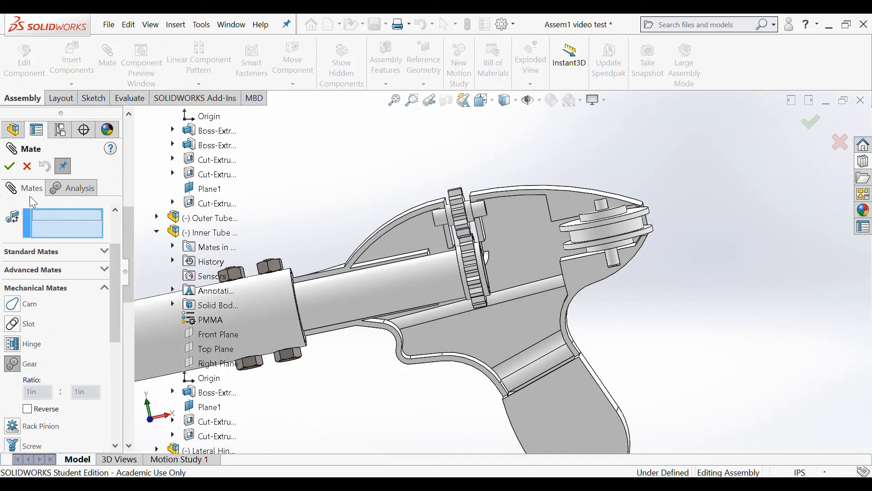
{"action": "left_click", "coordinate": [28, 167]}
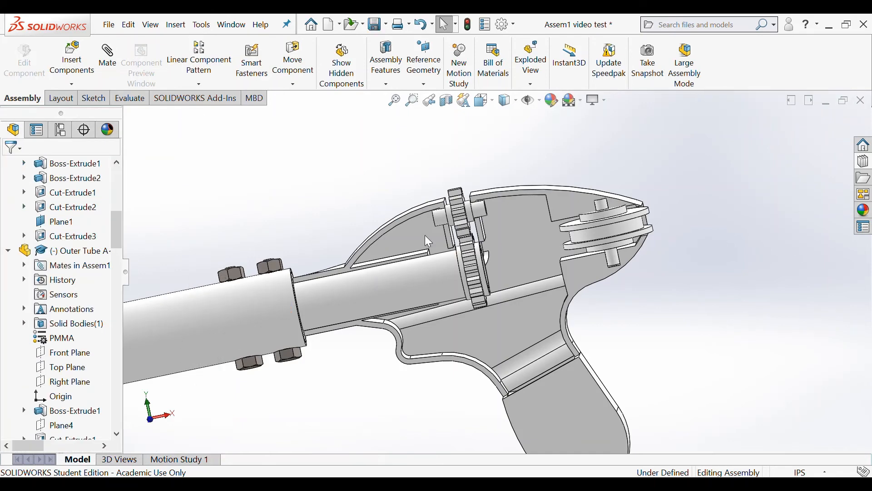
Step: Rotate the inner gear and the top gear slightly to align their teeth so that they mesh without overlapping
{"action": "scroll", "coordinate": [438, 224], "scroll_direction": "down", "scroll_amount": 5}
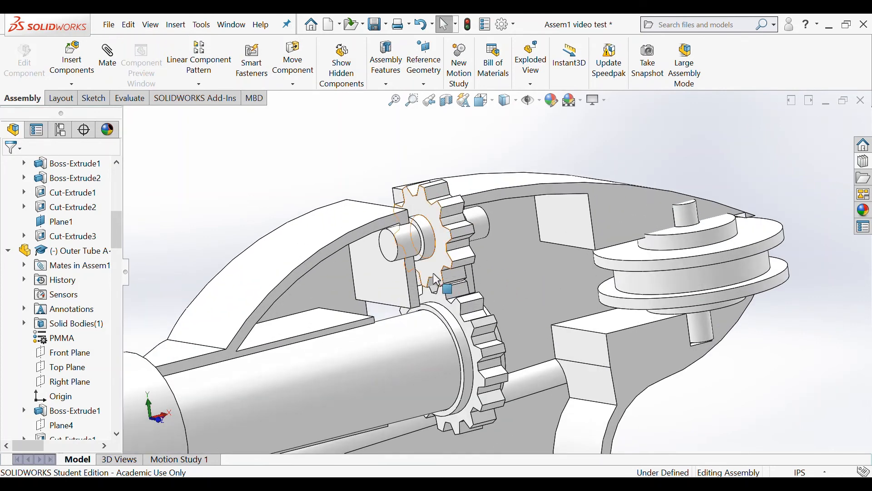
{"action": "left_click_drag", "start_coordinate": [433, 273], "coordinate": [399, 300]}
{"action": "scroll", "coordinate": [451, 296], "scroll_direction": "down", "scroll_amount": 3}
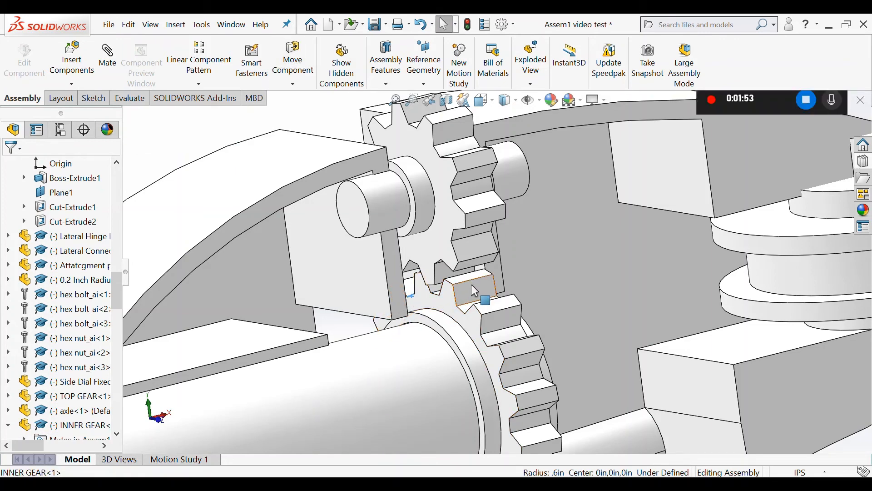
{"action": "mouse_move", "coordinate": [471, 285]}
{"action": "left_mouse_down"}
{"action": "mouse_move", "coordinate": [456, 278]}
{"action": "mouse_move", "coordinate": [460, 291]}
{"action": "left_mouse_up"}
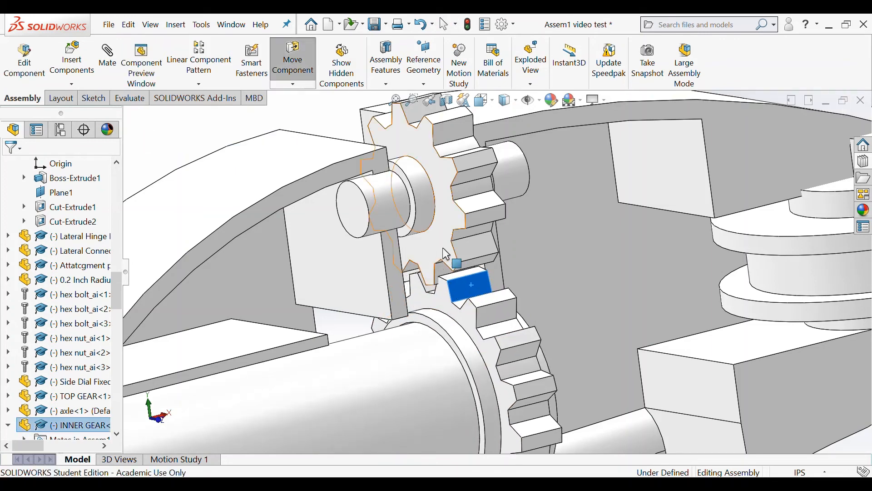
{"action": "left_click_drag", "start_coordinate": [444, 250], "coordinate": [451, 257]}
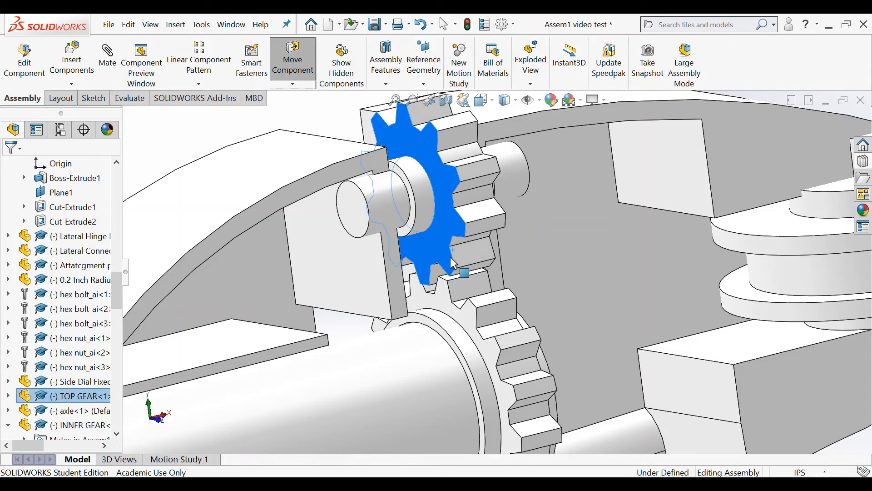
{"action": "left_click", "coordinate": [166, 143]}
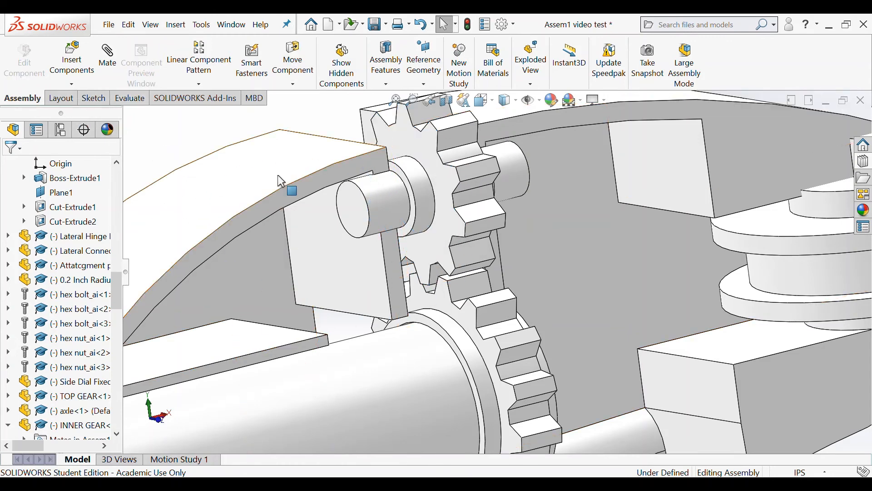
Step: Run interference detection on the whole assembly, examine the tube's hinge end and the gears for overlaps, and close the check
{"action": "left_click", "coordinate": [129, 99]}
{"action": "left_click", "coordinate": [54, 59]}
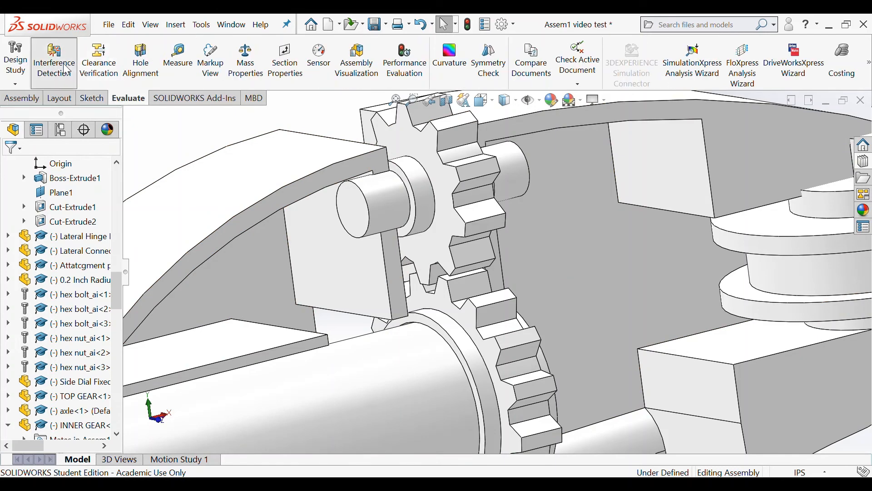
{"action": "left_click", "coordinate": [60, 239]}
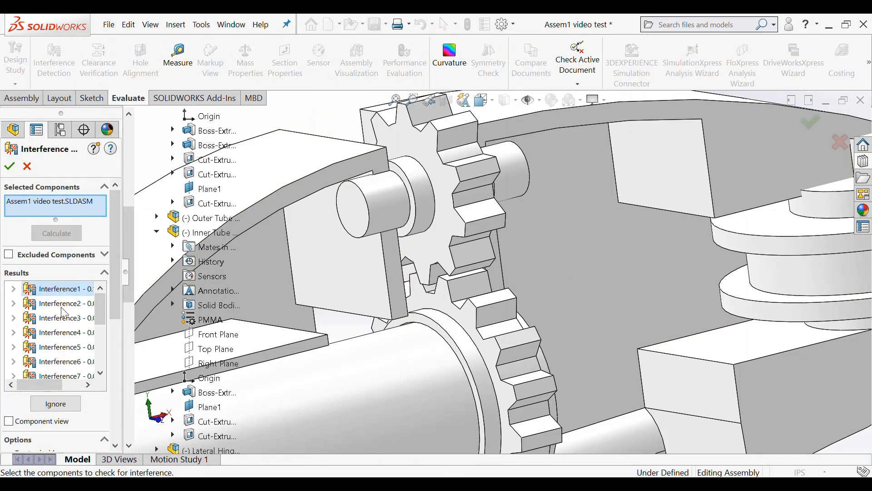
{"action": "scroll", "coordinate": [394, 276], "scroll_direction": "up", "scroll_amount": 5}
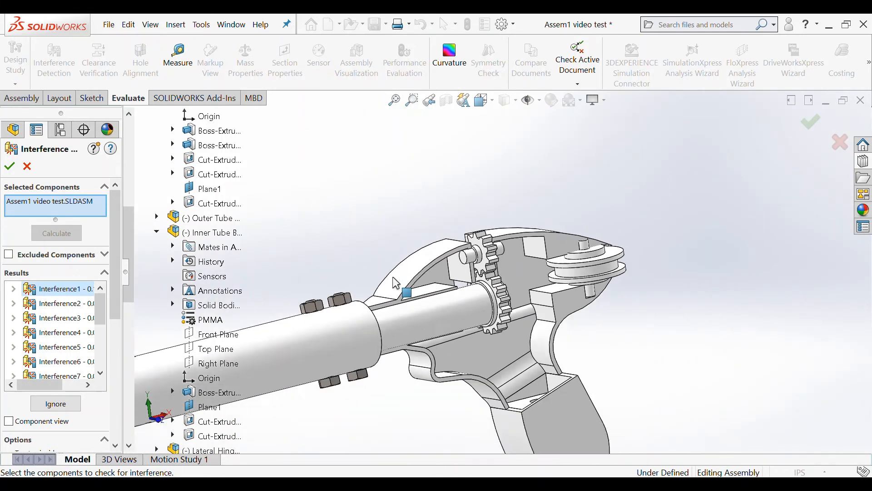
{"action": "scroll", "coordinate": [393, 278], "scroll_direction": "down", "scroll_amount": 4}
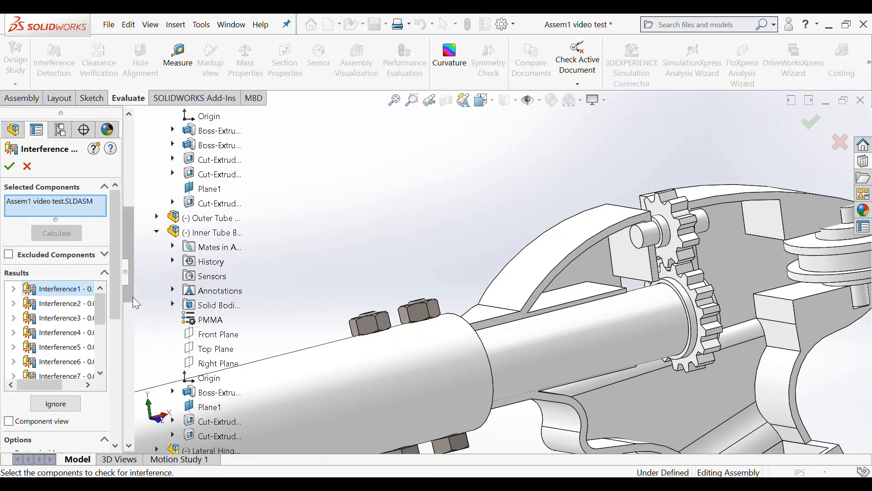
{"action": "scroll", "coordinate": [500, 291], "scroll_direction": "up", "scroll_amount": 8}
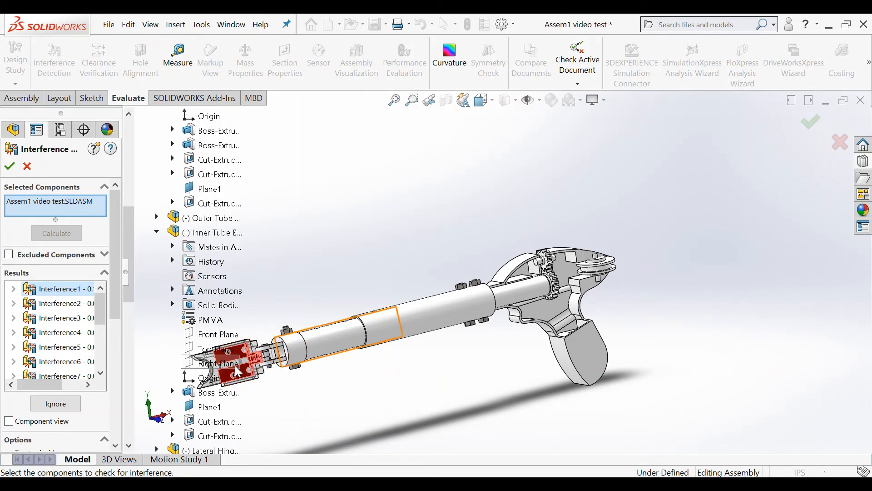
{"action": "scroll", "coordinate": [432, 302], "scroll_direction": "down", "scroll_amount": 4}
{"action": "scroll", "coordinate": [671, 277], "scroll_direction": "down", "scroll_amount": 3}
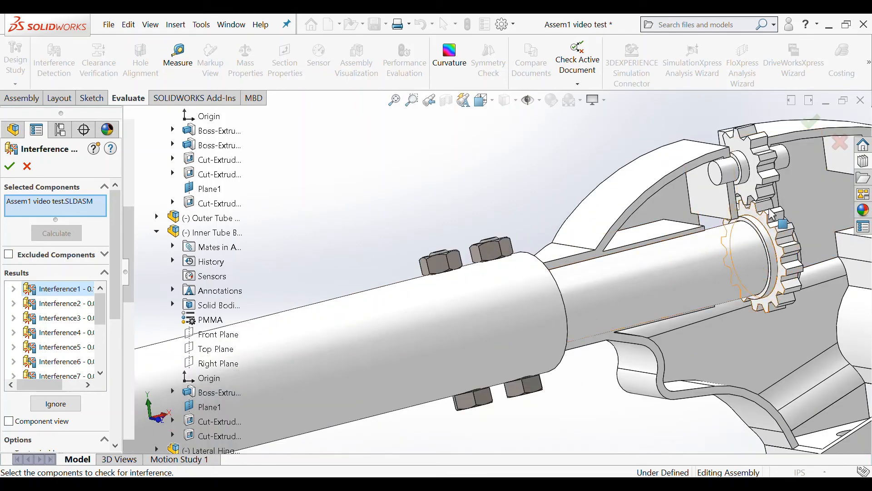
{"action": "left_click", "coordinate": [27, 167]}
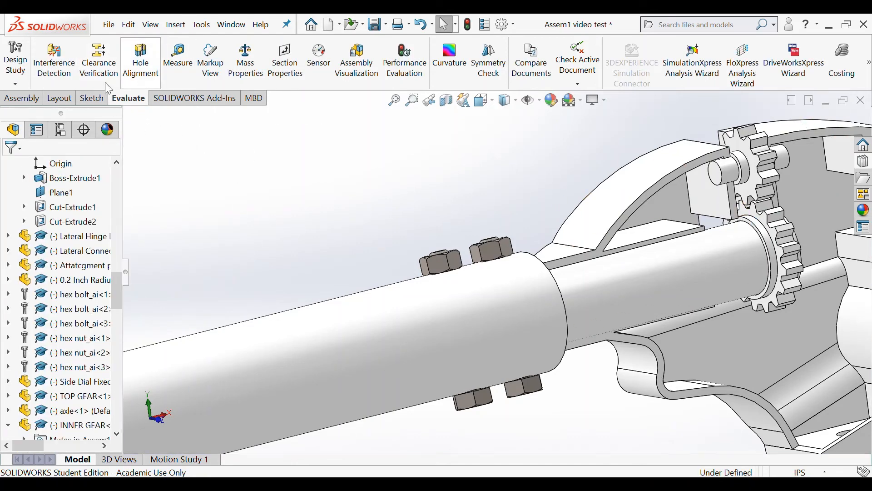
Step: Add a gear mate between the circular edges of TOP GEAR and INNER GEAR, and finish mating
{"action": "left_click", "coordinate": [22, 98]}
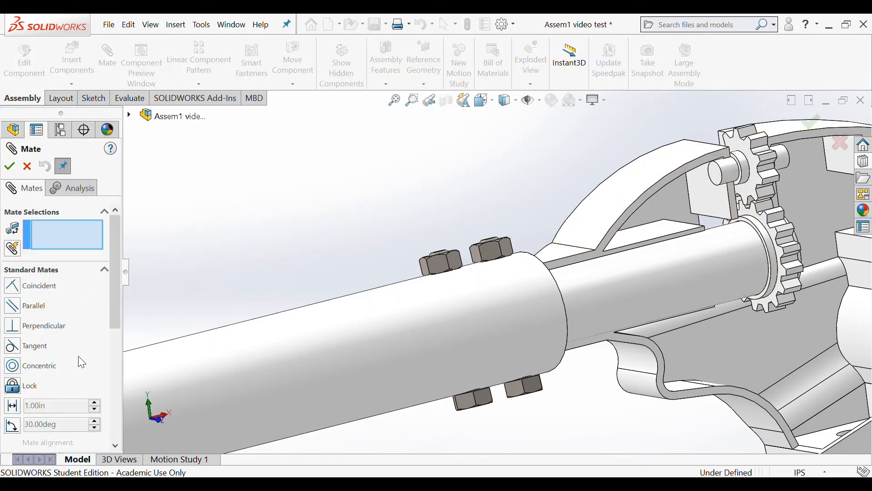
{"action": "mouse_move", "coordinate": [115, 291]}
{"action": "left_mouse_down"}
{"action": "mouse_move", "coordinate": [113, 377]}
{"action": "mouse_move", "coordinate": [113, 297]}
{"action": "left_mouse_up"}
{"action": "left_click", "coordinate": [107, 325]}
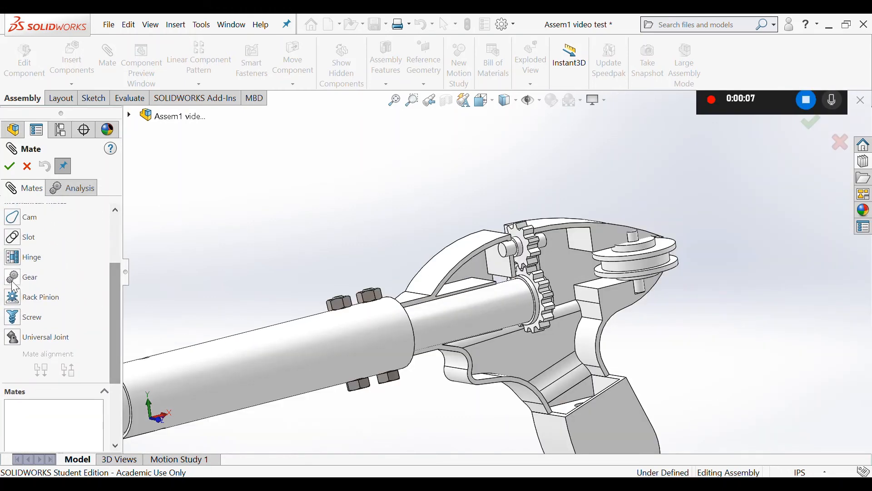
{"action": "left_click", "coordinate": [73, 278]}
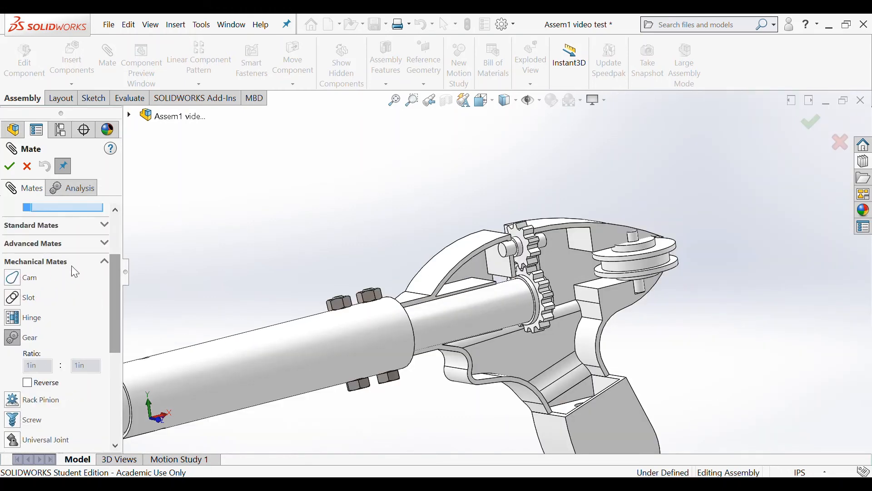
{"action": "left_click_drag", "start_coordinate": [113, 275], "coordinate": [113, 229]}
{"action": "scroll", "coordinate": [548, 278], "scroll_direction": "down", "scroll_amount": 4}
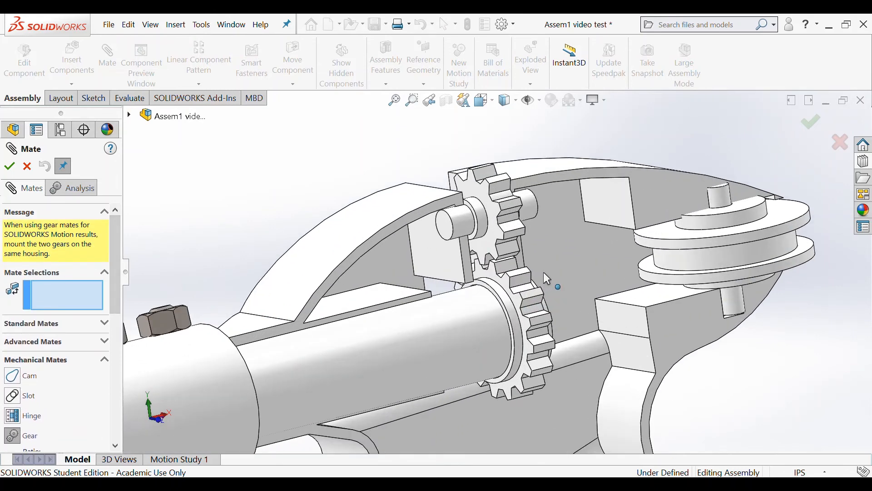
{"action": "left_click", "coordinate": [491, 235]}
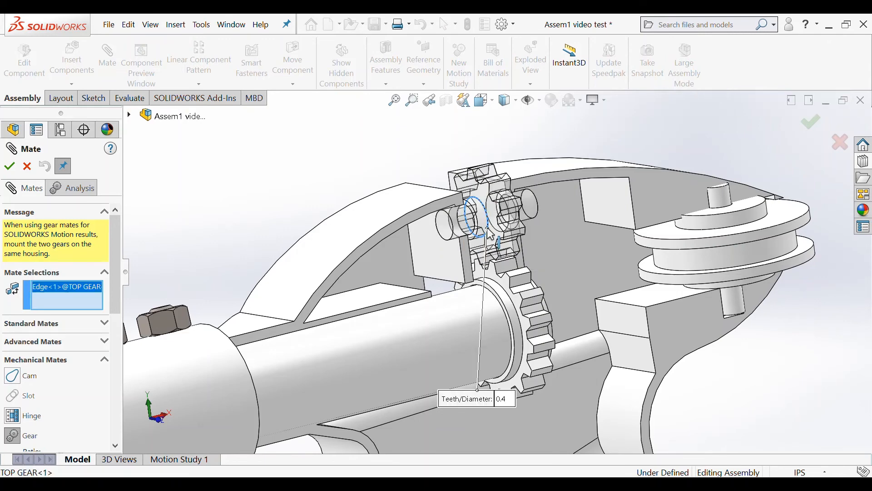
{"action": "left_click", "coordinate": [509, 300]}
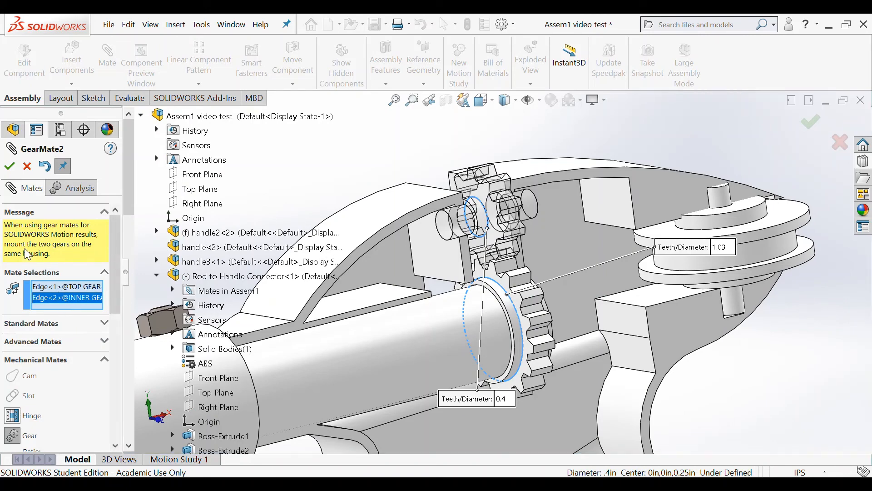
{"action": "left_click", "coordinate": [9, 167]}
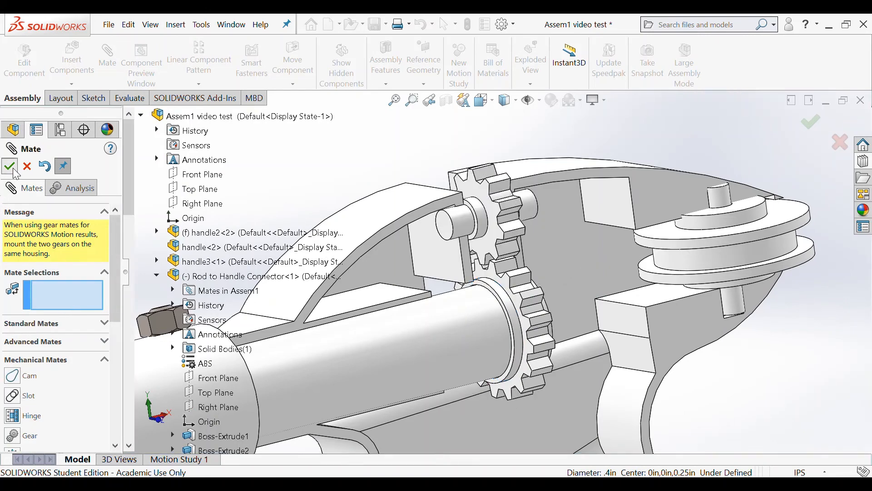
{"action": "left_click", "coordinate": [11, 169]}
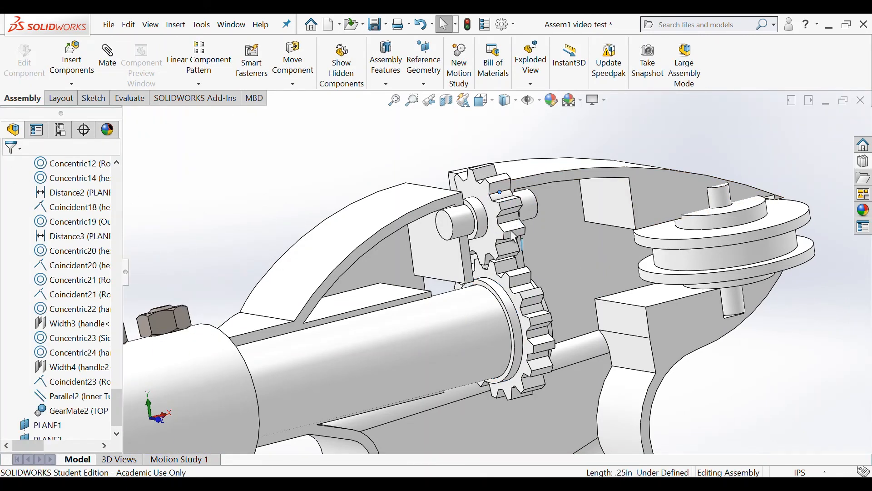
Step: Rotate the top gear and inner gear back and forth to test that they drive each other and the telescoping tube
{"action": "left_click_drag", "start_coordinate": [521, 282], "coordinate": [493, 192]}
{"action": "left_click_drag", "start_coordinate": [353, 146], "coordinate": [432, 158]}
{"action": "left_click_drag", "start_coordinate": [482, 179], "coordinate": [541, 298]}
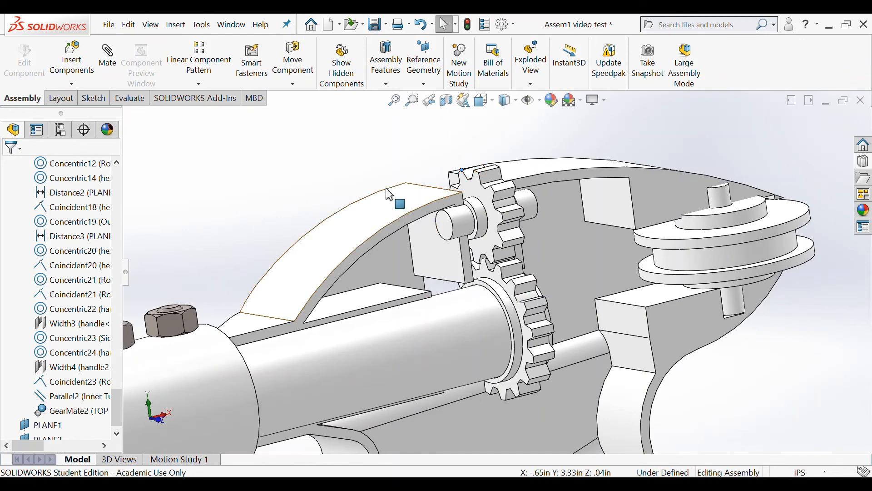
{"action": "scroll", "coordinate": [468, 200], "scroll_direction": "up", "scroll_amount": 5}
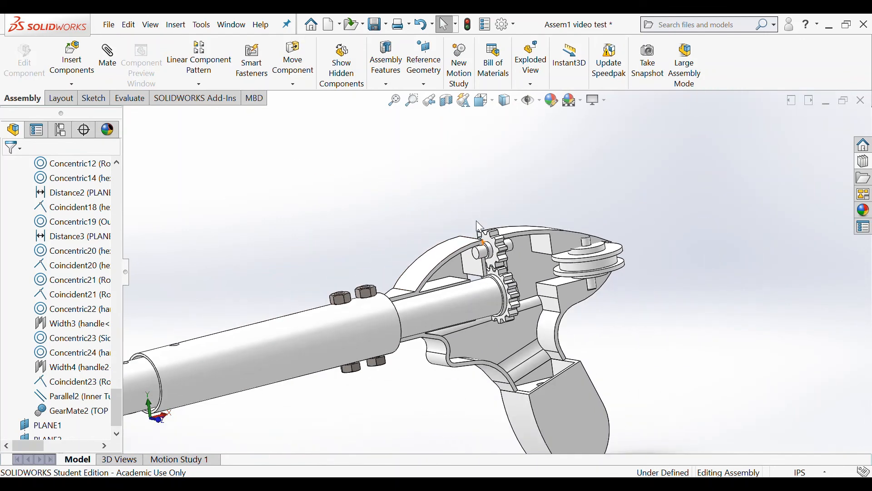
{"action": "left_click_drag", "start_coordinate": [503, 248], "coordinate": [518, 293]}
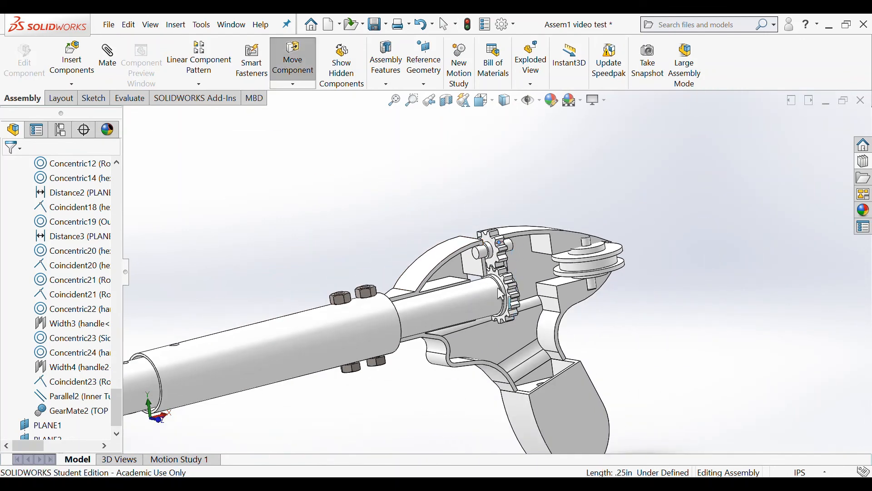
{"action": "key", "text": "Escape"}
{"action": "left_click_drag", "start_coordinate": [497, 240], "coordinate": [437, 178]}
{"action": "left_click_drag", "start_coordinate": [505, 315], "coordinate": [389, 191]}
{"action": "left_click", "coordinate": [276, 211]}
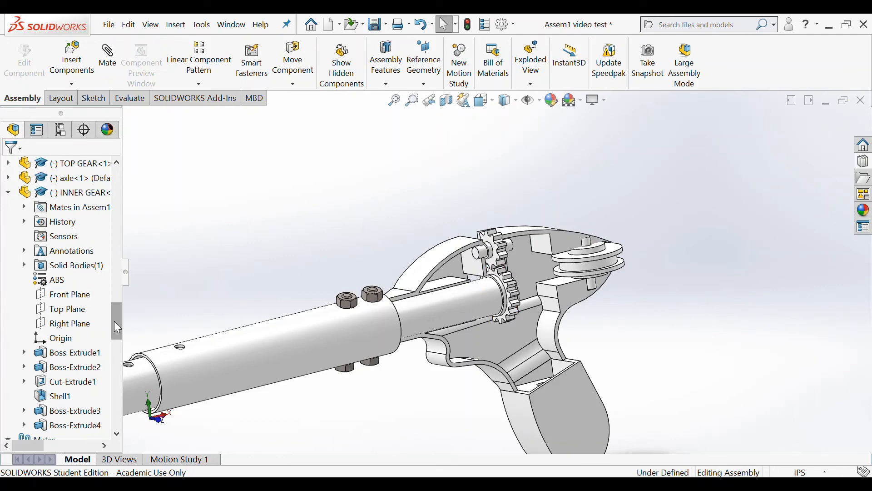
Step: Show the hidden handle<2> component so that it covers the gears and side dial
{"action": "left_click_drag", "start_coordinate": [117, 326], "coordinate": [121, 197]}
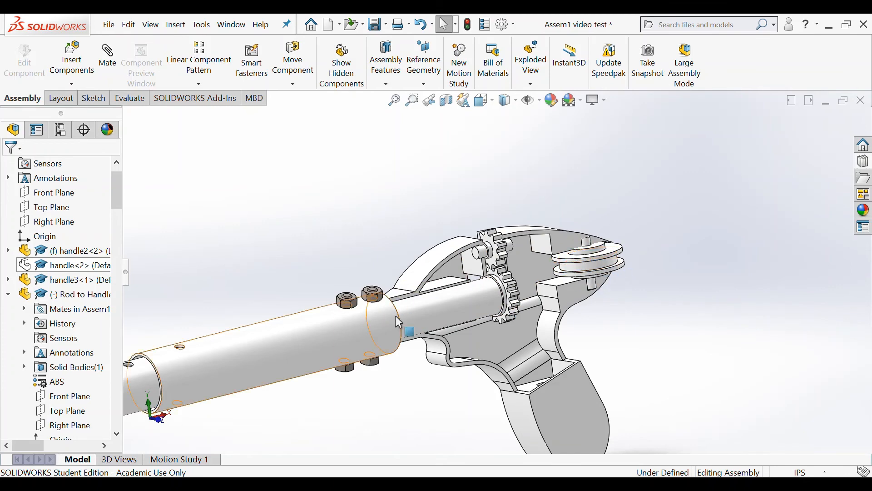
{"action": "scroll", "coordinate": [396, 314], "scroll_direction": "up", "scroll_amount": 2}
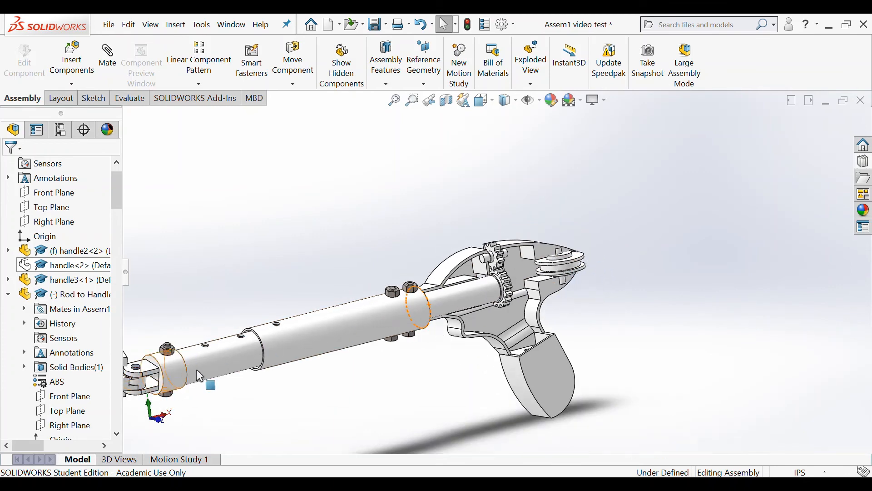
{"action": "scroll", "coordinate": [593, 270], "scroll_direction": "down", "scroll_amount": 5}
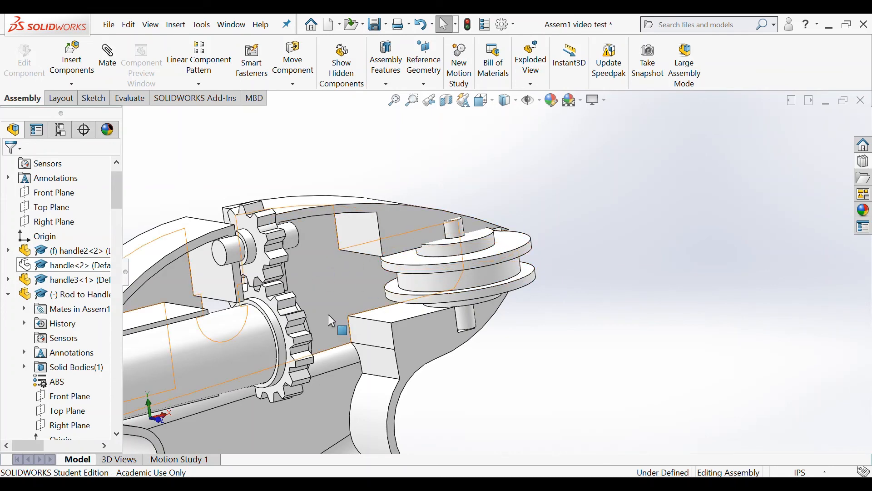
{"action": "scroll", "coordinate": [247, 338], "scroll_direction": "up", "scroll_amount": 4}
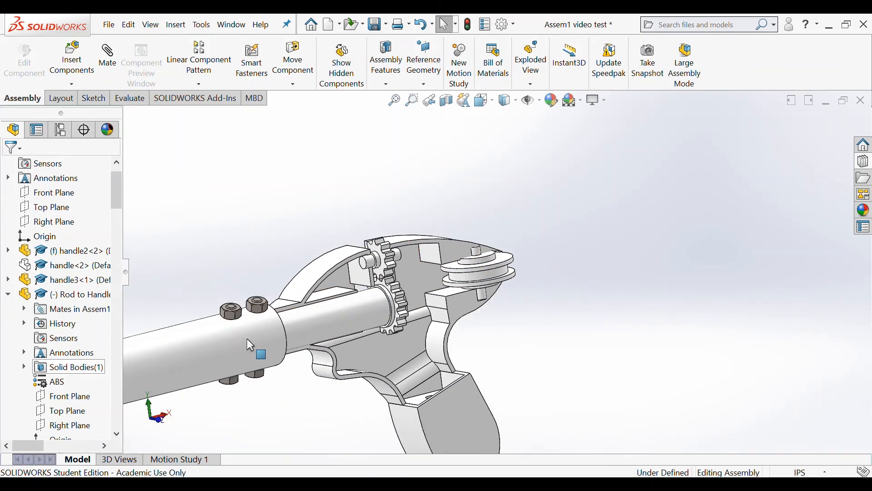
{"action": "scroll", "coordinate": [211, 350], "scroll_direction": "up", "scroll_amount": 2}
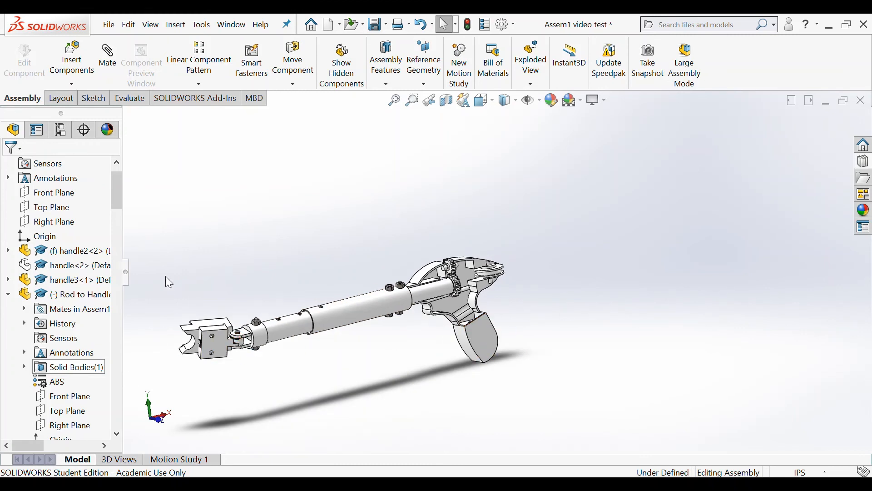
{"action": "left_click", "coordinate": [80, 266]}
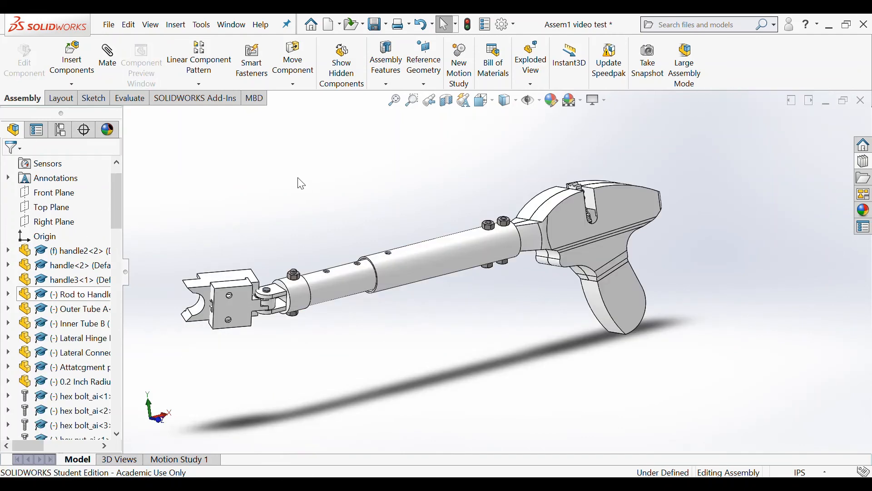
Step: Slide the attachment piece away from the hinged connector block at the tube's far end
{"action": "scroll", "coordinate": [355, 334], "scroll_direction": "down", "scroll_amount": 3}
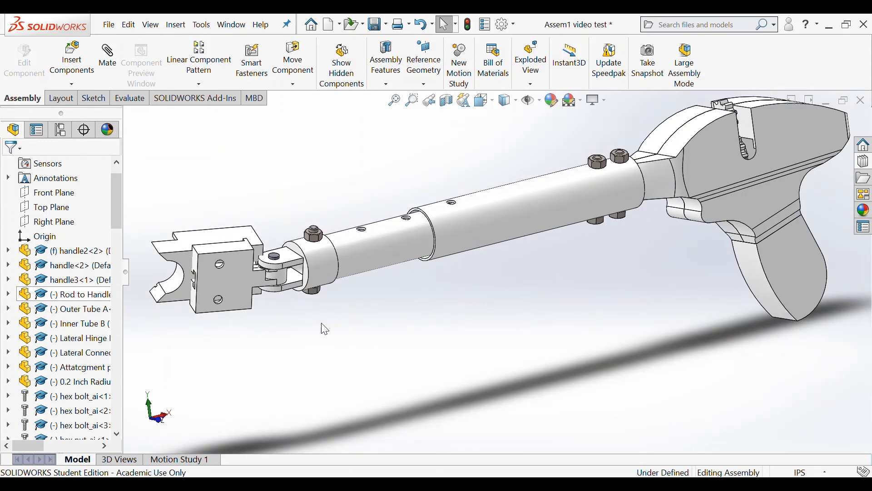
{"action": "middle_click_drag", "start_coordinate": [405, 238], "coordinate": [404, 219]}
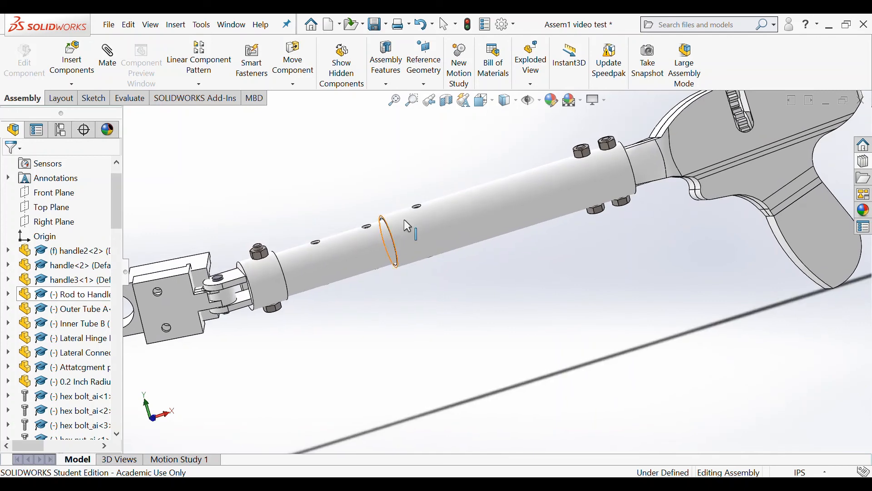
{"action": "middle_click_drag", "start_coordinate": [521, 245], "coordinate": [534, 361]}
{"action": "scroll", "coordinate": [212, 348], "scroll_direction": "up", "scroll_amount": 3}
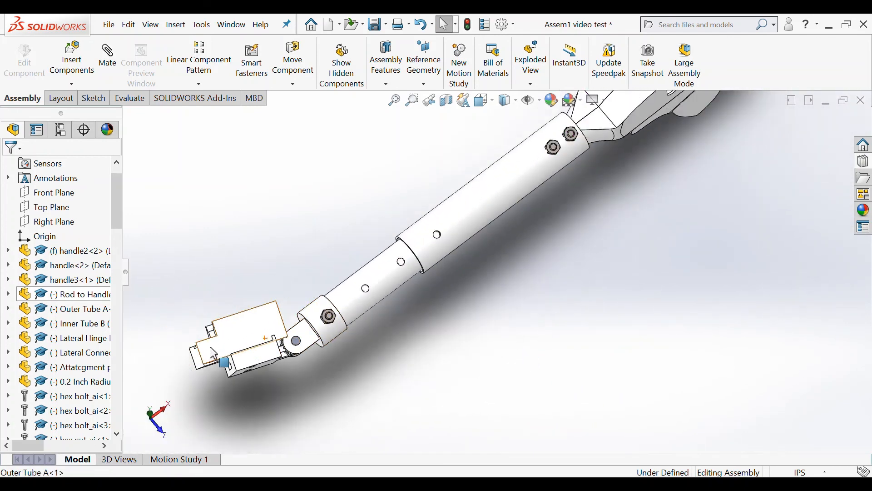
{"action": "left_click", "coordinate": [331, 320]}
{"action": "left_click_drag", "start_coordinate": [330, 320], "coordinate": [269, 337]}
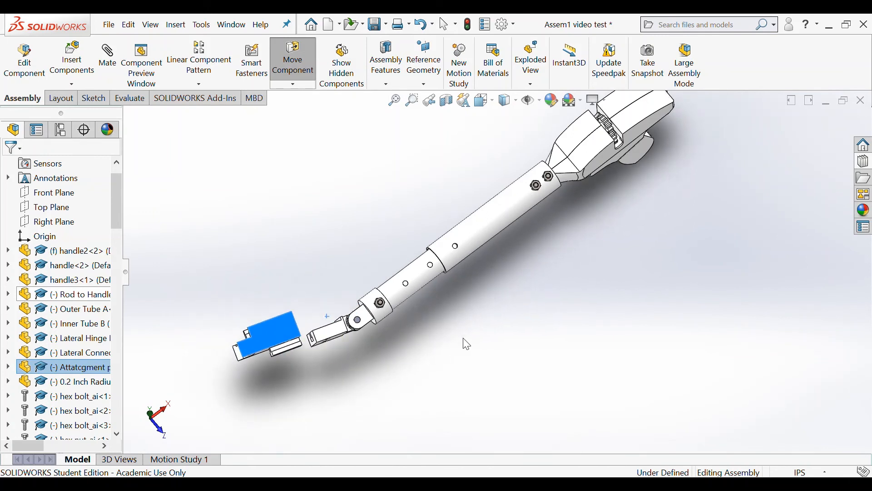
{"action": "key", "text": "Escape"}
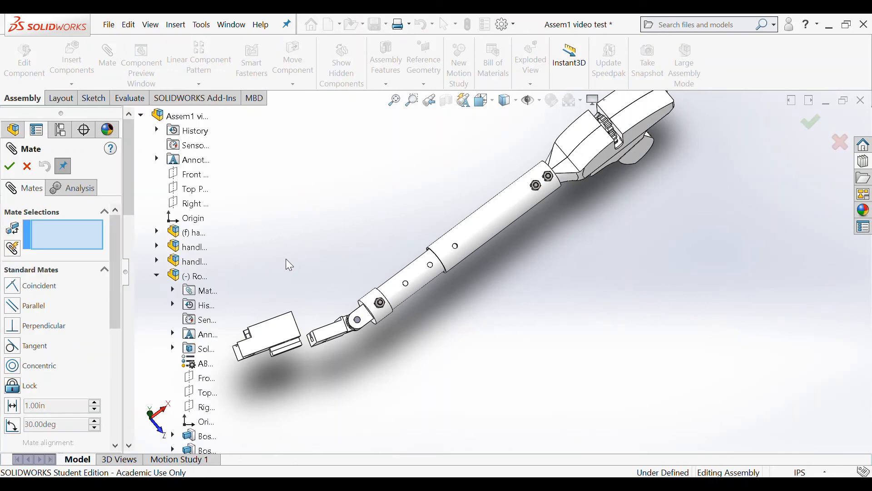
Step: Start an advanced limit distance mate between the attachment piece's short end edge and the matching groove edge of the hinged connector block
{"action": "scroll", "coordinate": [285, 258], "scroll_direction": "down", "scroll_amount": 1}
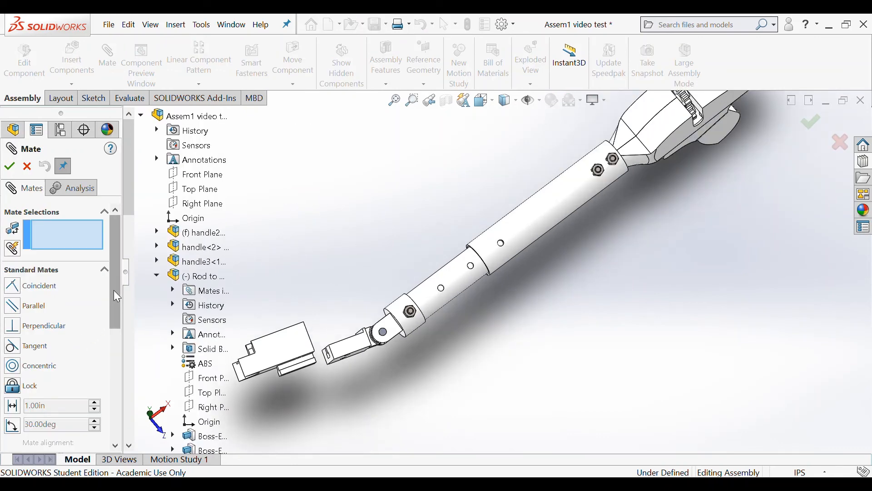
{"action": "left_click_drag", "start_coordinate": [113, 290], "coordinate": [119, 356]}
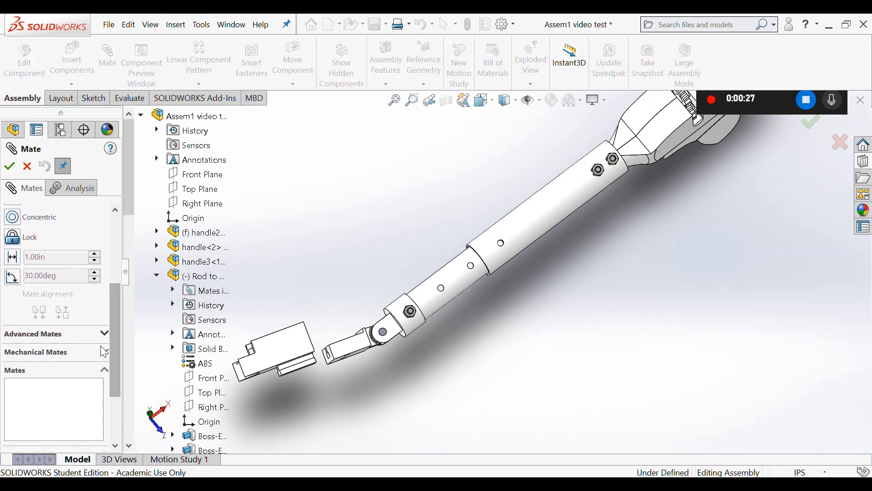
{"action": "left_click", "coordinate": [107, 331]}
{"action": "left_click_drag", "start_coordinate": [116, 311], "coordinate": [126, 257]}
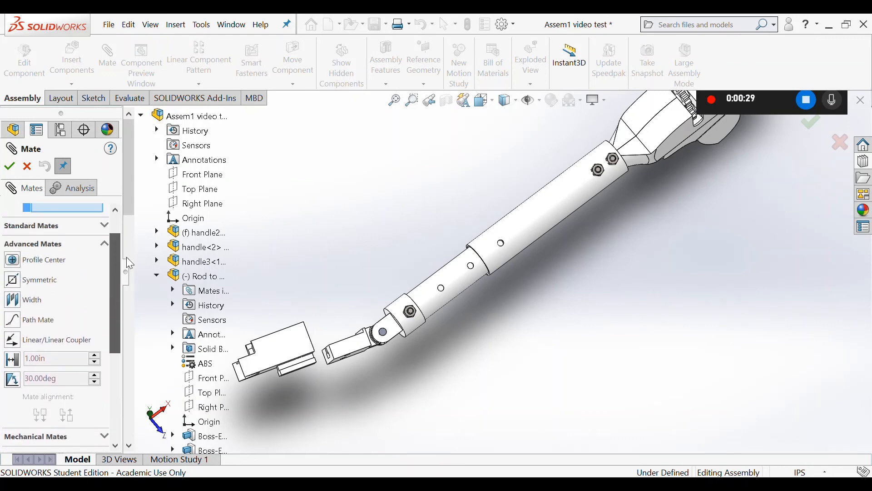
{"action": "scroll", "coordinate": [347, 375], "scroll_direction": "down", "scroll_amount": 3}
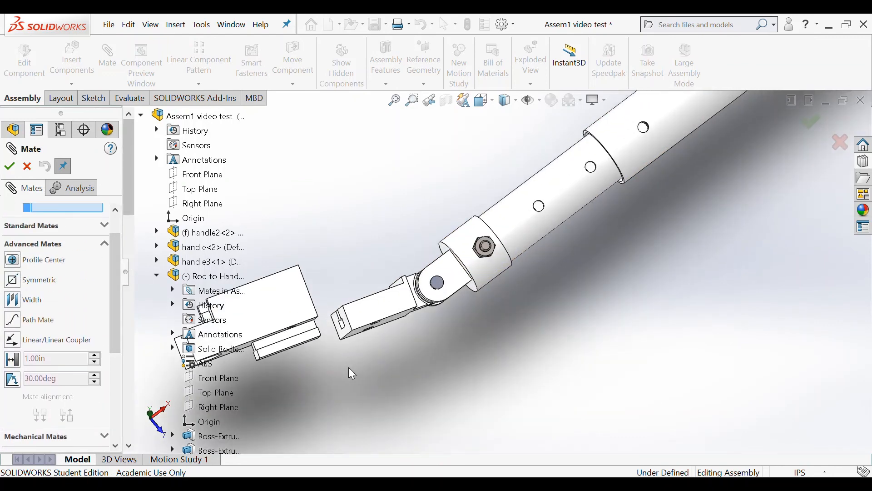
{"action": "scroll", "coordinate": [348, 367], "scroll_direction": "down", "scroll_amount": 5}
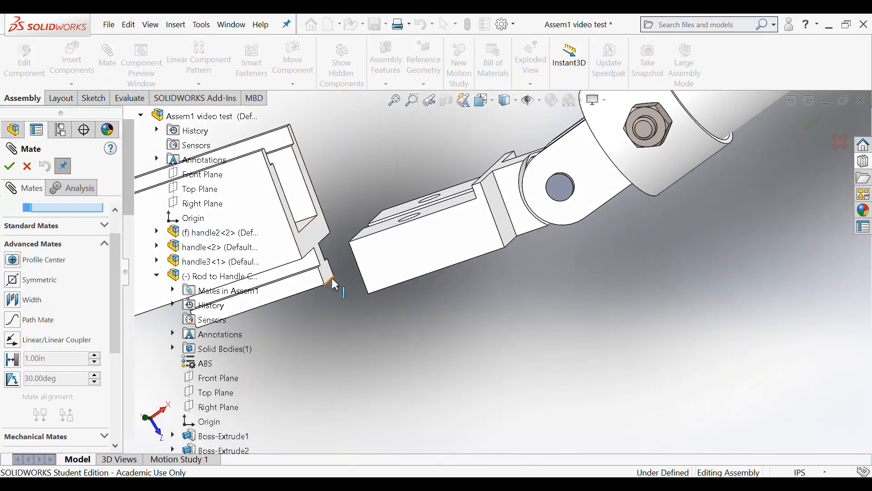
{"action": "left_click", "coordinate": [15, 365]}
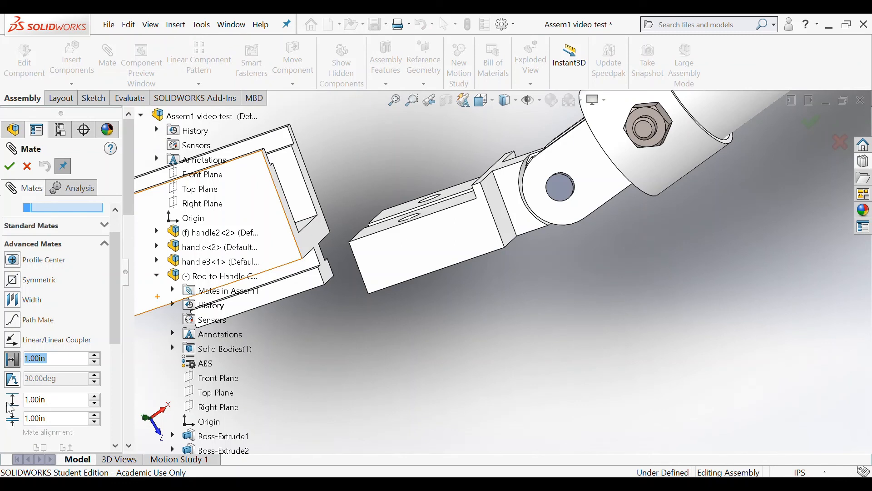
{"action": "left_click", "coordinate": [332, 282]}
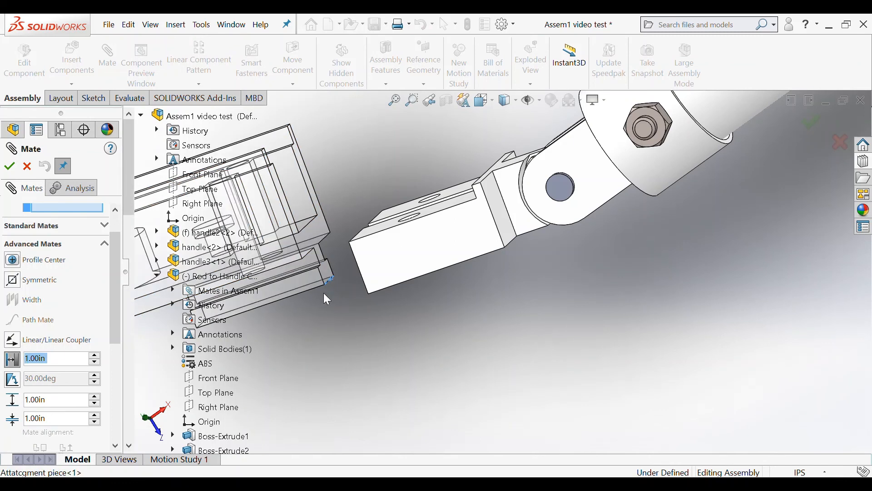
{"action": "middle_click_drag", "start_coordinate": [468, 341], "coordinate": [502, 388]}
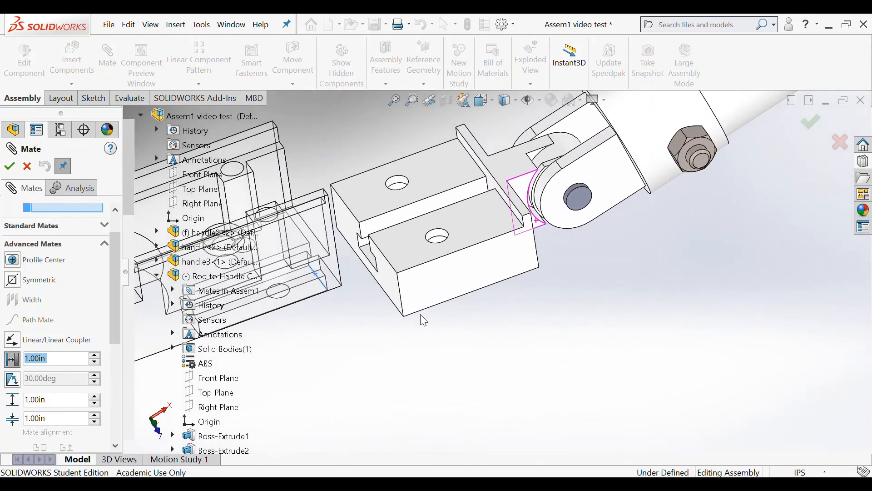
{"action": "left_click", "coordinate": [373, 267]}
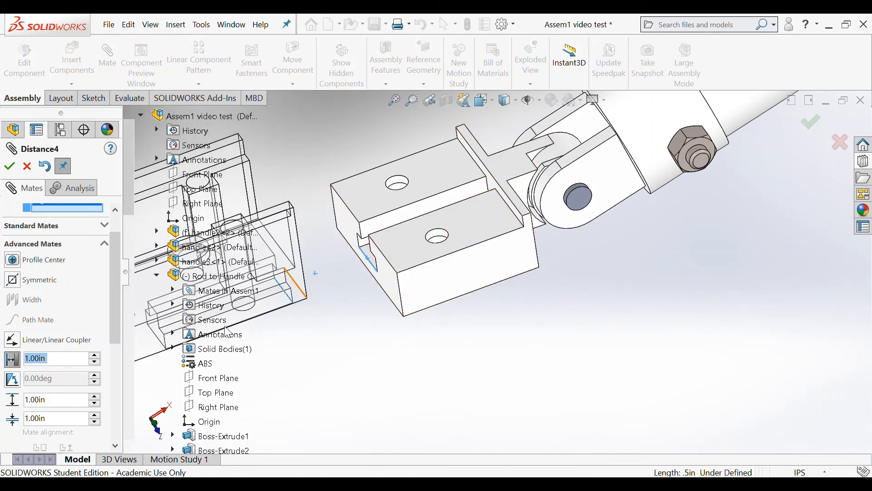
Step: Set the limit distance mate's maximum to 1.50 in and minimum to 0 in, and slide the attachment piece over the connector block to test it
{"action": "left_click", "coordinate": [43, 406]}
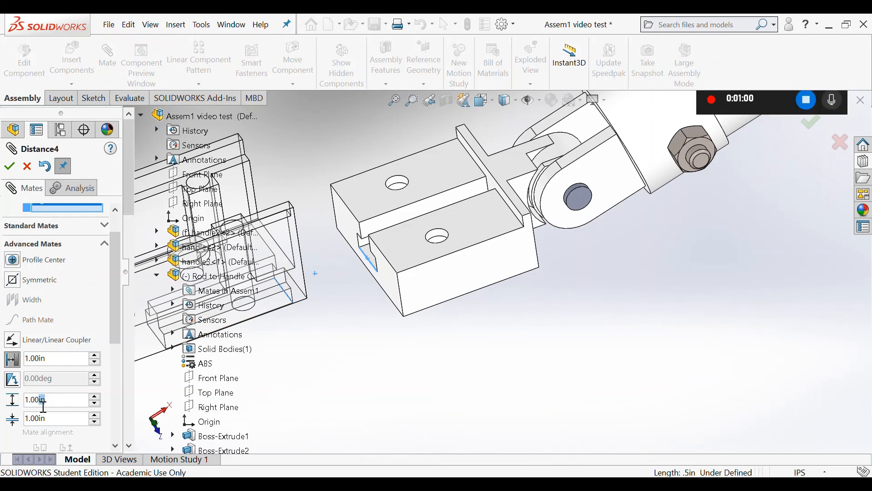
{"action": "type", "text": "1.5"}
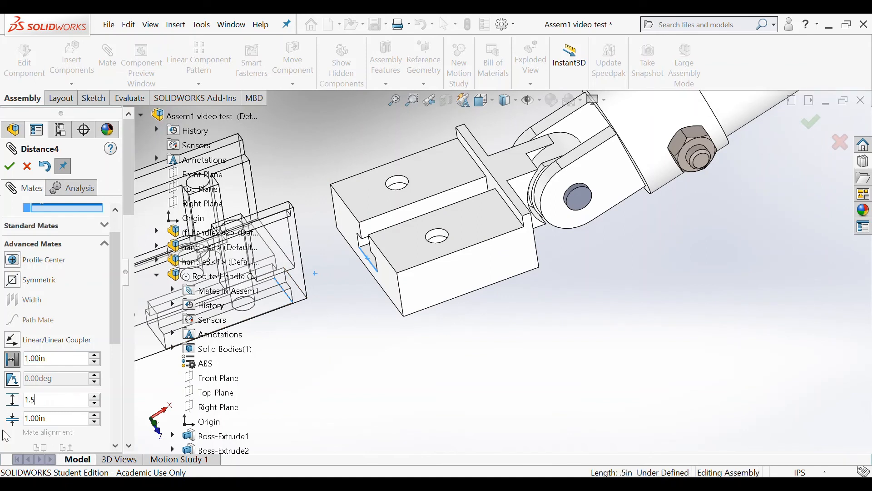
{"action": "key", "text": "Return"}
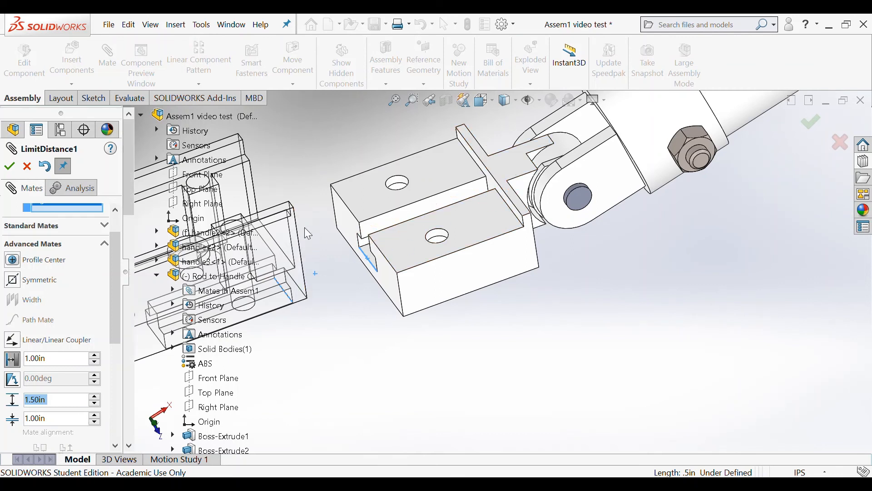
{"action": "key", "text": "Tab"}
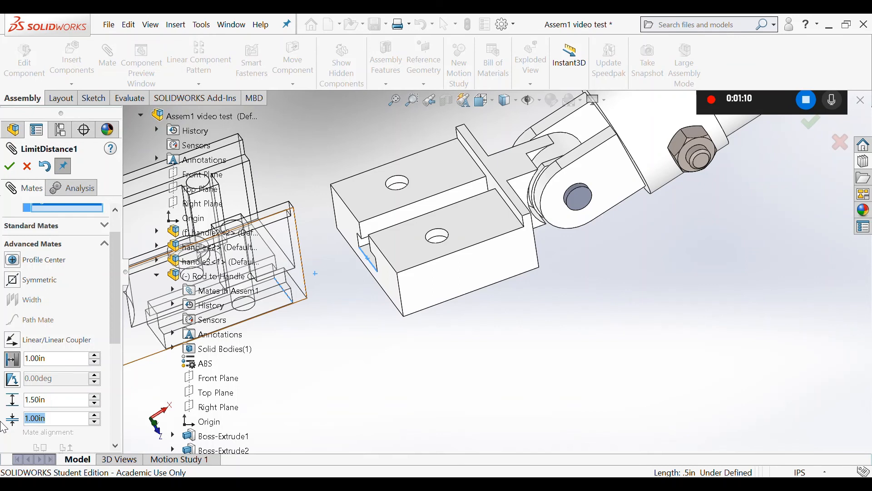
{"action": "type", "text": "0"}
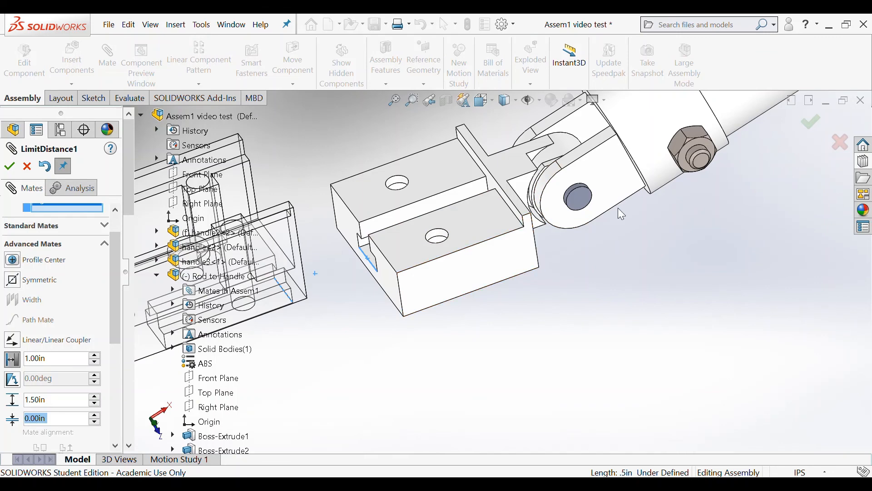
{"action": "left_click", "coordinate": [9, 166]}
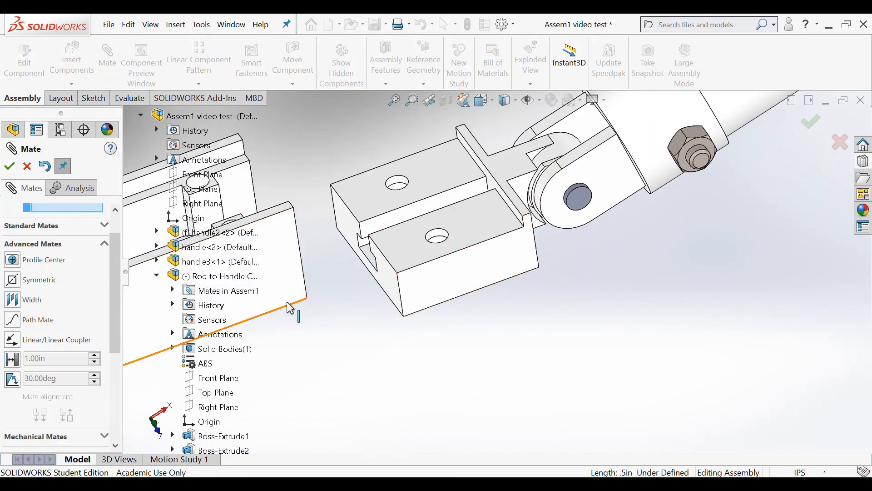
{"action": "left_click_drag", "start_coordinate": [290, 309], "coordinate": [4, 220]}
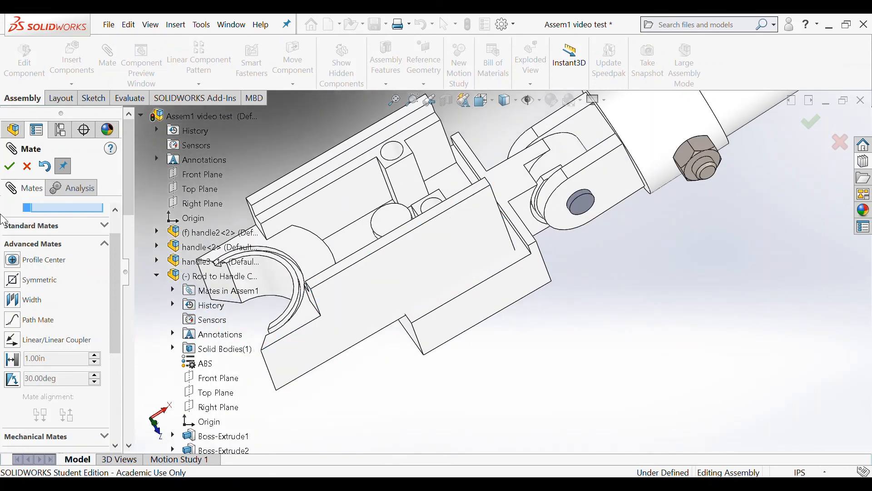
{"action": "left_click", "coordinate": [9, 165]}
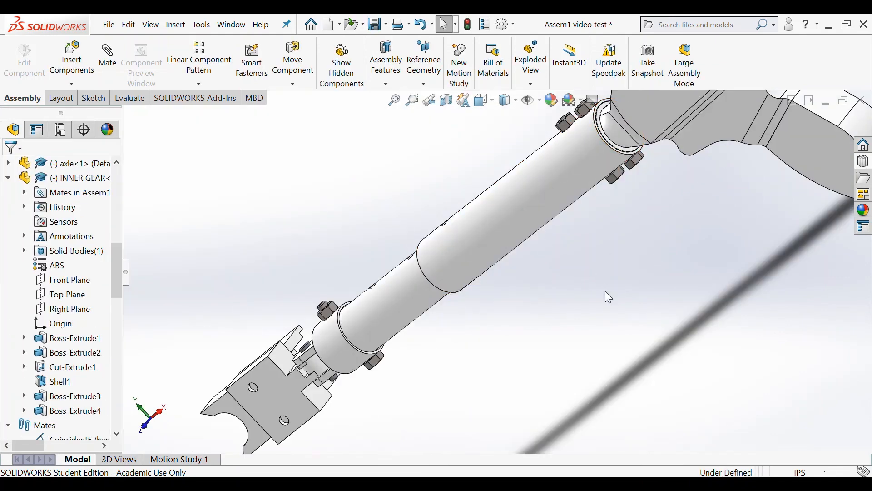
Step: Insert the Attatchment Top plate beside the attachment piece and rotate it freely until its holes face roughly upward
{"action": "middle_click_drag", "start_coordinate": [610, 261], "coordinate": [636, 302]}
{"action": "middle_click_drag", "start_coordinate": [193, 295], "coordinate": [251, 174]}
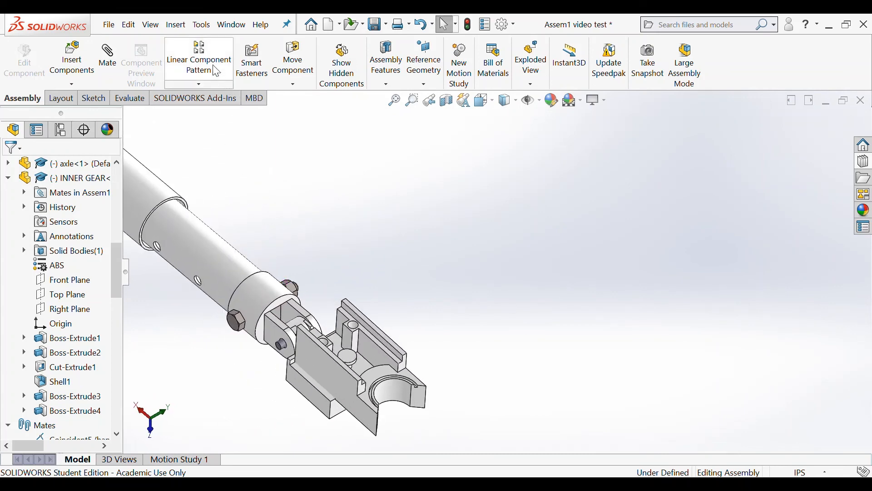
{"action": "left_click", "coordinate": [89, 57]}
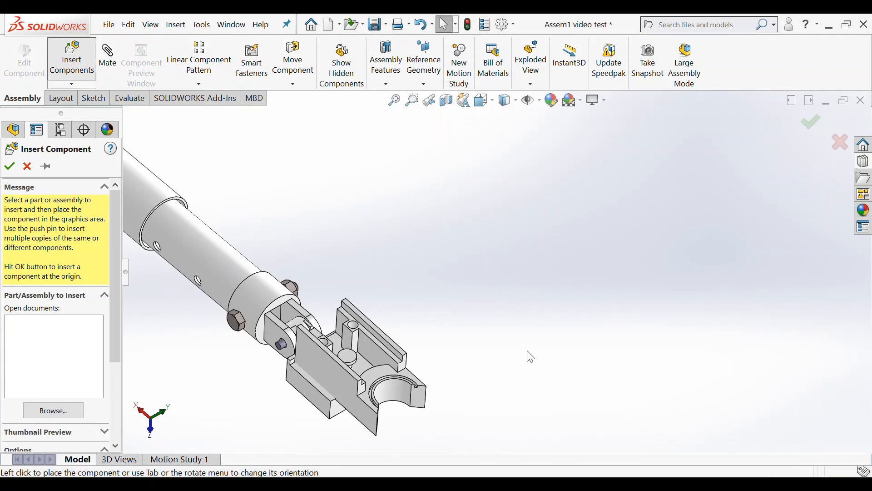
{"action": "left_click", "coordinate": [455, 281]}
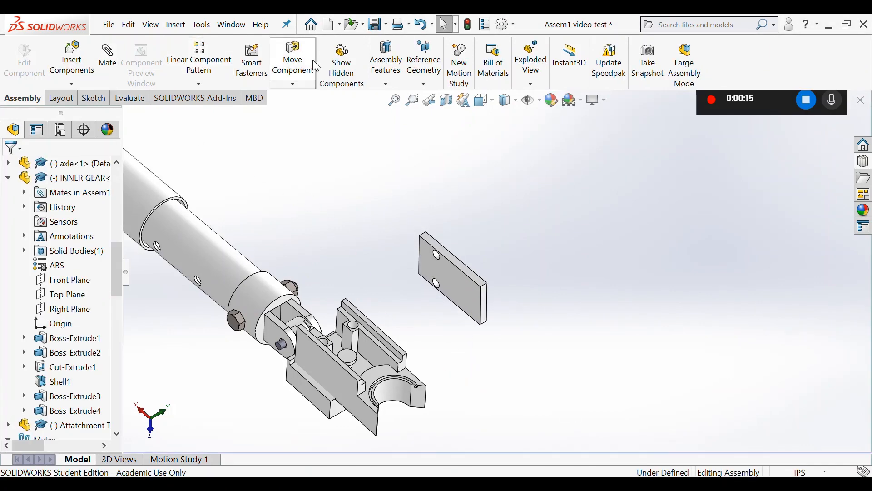
{"action": "left_click", "coordinate": [293, 86]}
{"action": "left_click", "coordinate": [306, 121]}
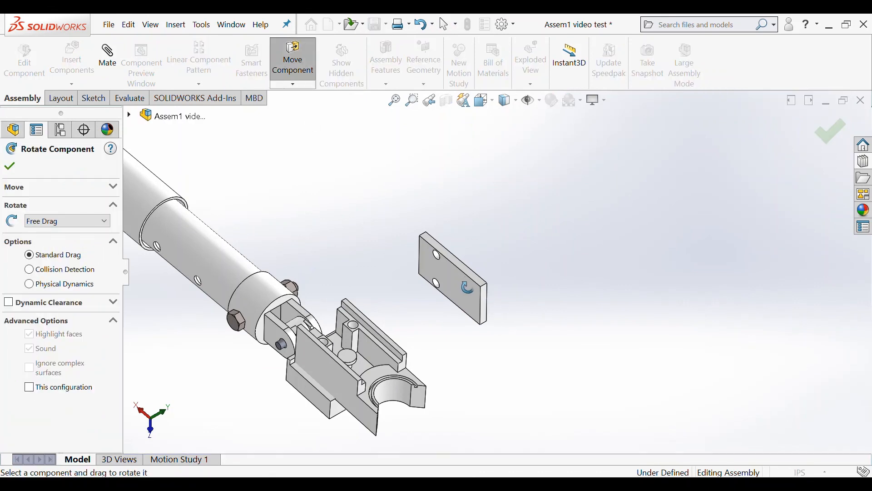
{"action": "left_click_drag", "start_coordinate": [444, 305], "coordinate": [537, 298]}
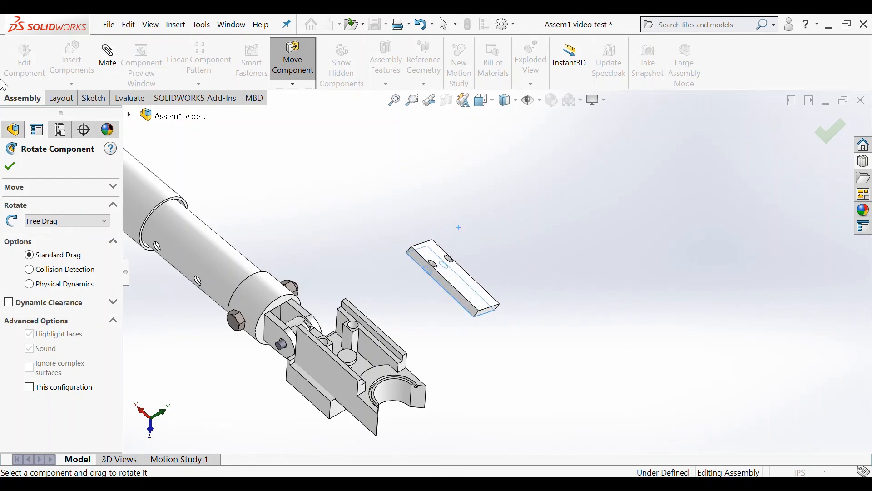
{"action": "left_click", "coordinate": [10, 166]}
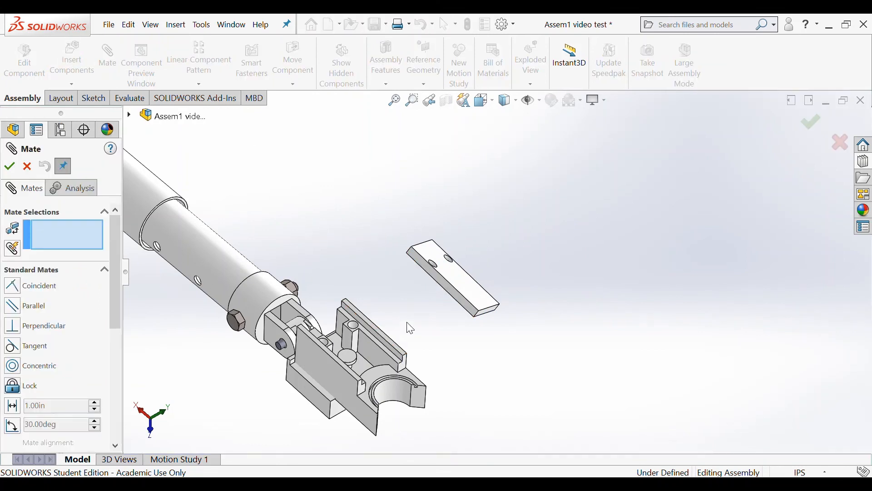
Step: Mate the Attatchment Top plate's long narrow side face coincident with the inner side face of the attachment piece's rail
{"action": "left_click", "coordinate": [448, 285]}
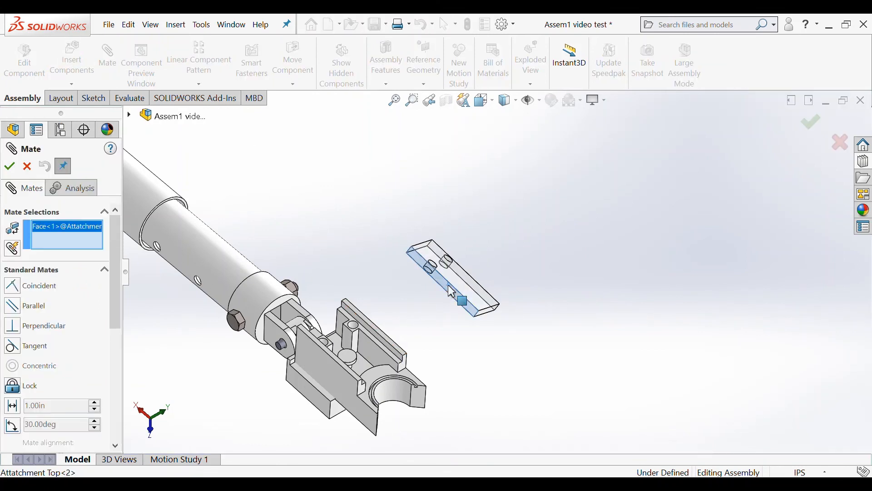
{"action": "middle_click_drag", "start_coordinate": [445, 324], "coordinate": [264, 365]}
{"action": "scroll", "coordinate": [138, 390], "scroll_direction": "down", "scroll_amount": 2}
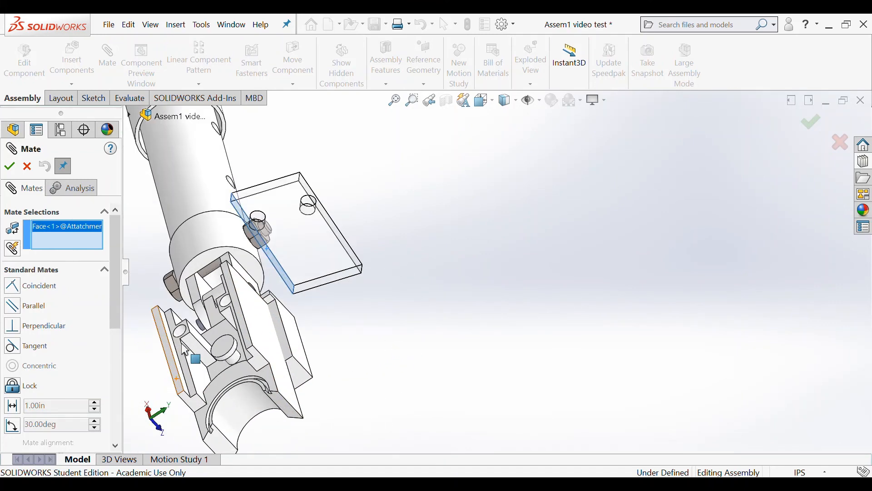
{"action": "left_click", "coordinate": [180, 359]}
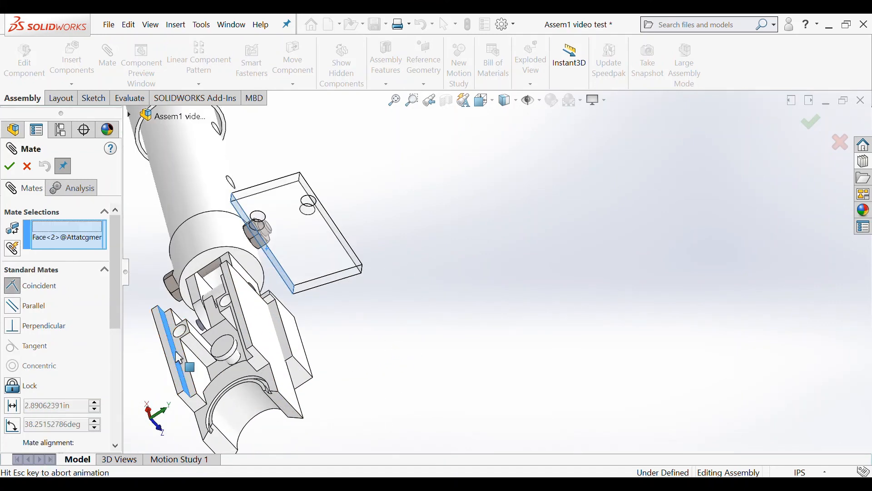
{"action": "left_click", "coordinate": [8, 167]}
Step: Add a concentric mate between a hole of the Attatchment Top plate and the matching hole in the attachment piece
{"action": "middle_click_drag", "start_coordinate": [347, 304], "coordinate": [444, 346]}
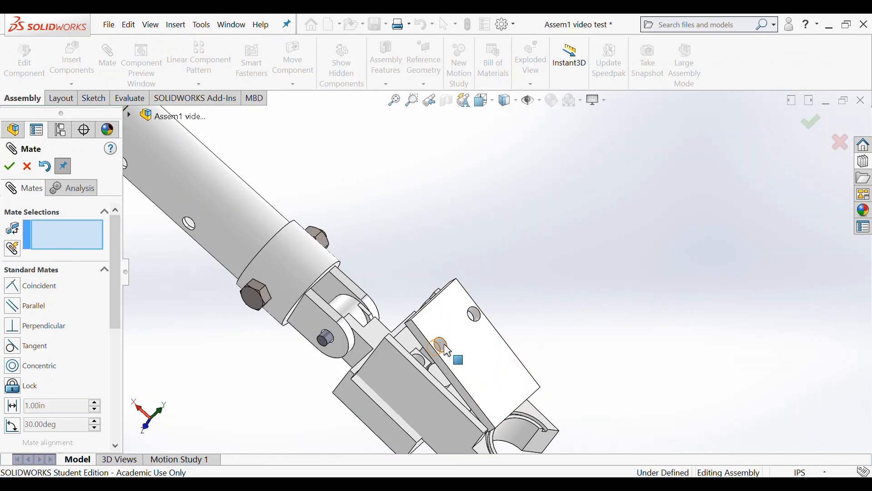
{"action": "left_click", "coordinate": [447, 350]}
{"action": "scroll", "coordinate": [439, 357], "scroll_direction": "down", "scroll_amount": 4}
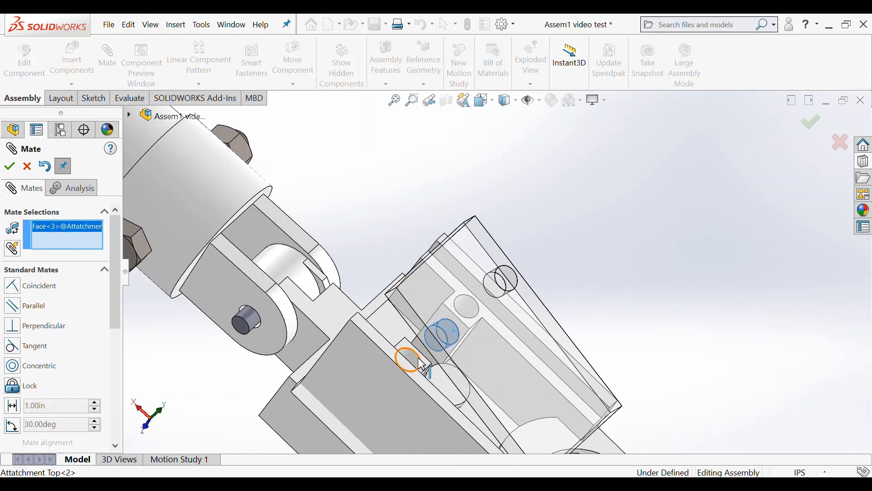
{"action": "left_click", "coordinate": [418, 362]}
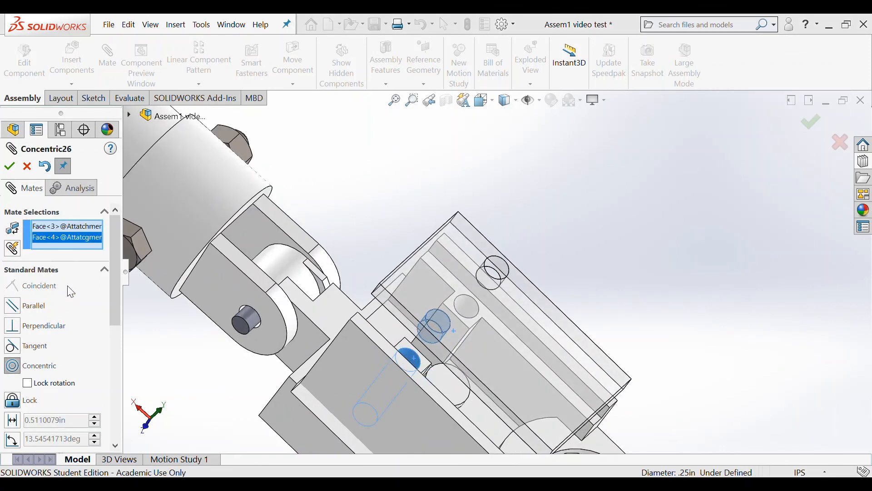
{"action": "left_click", "coordinate": [9, 167]}
Step: Seat the Attatchment Top plate with a coincident mate between its underside and the recessed ledge of the attachment piece
{"action": "middle_click_drag", "start_coordinate": [661, 312], "coordinate": [648, 288]}
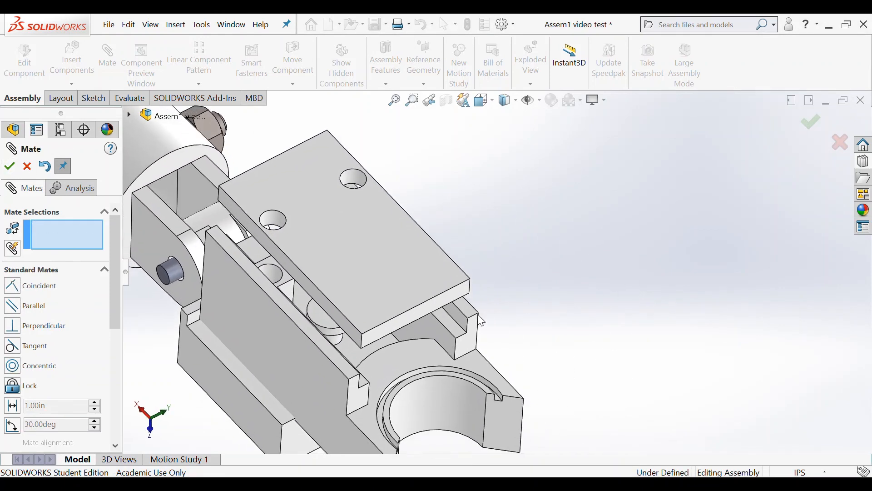
{"action": "left_click", "coordinate": [454, 331]}
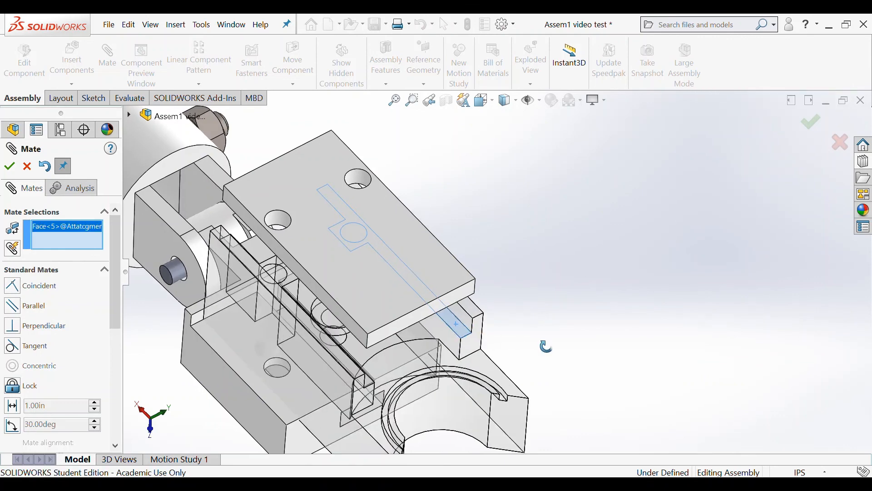
{"action": "middle_click_drag", "start_coordinate": [454, 331], "coordinate": [578, 321]}
{"action": "middle_click_drag", "start_coordinate": [621, 300], "coordinate": [635, 176]}
{"action": "left_click", "coordinate": [650, 188]}
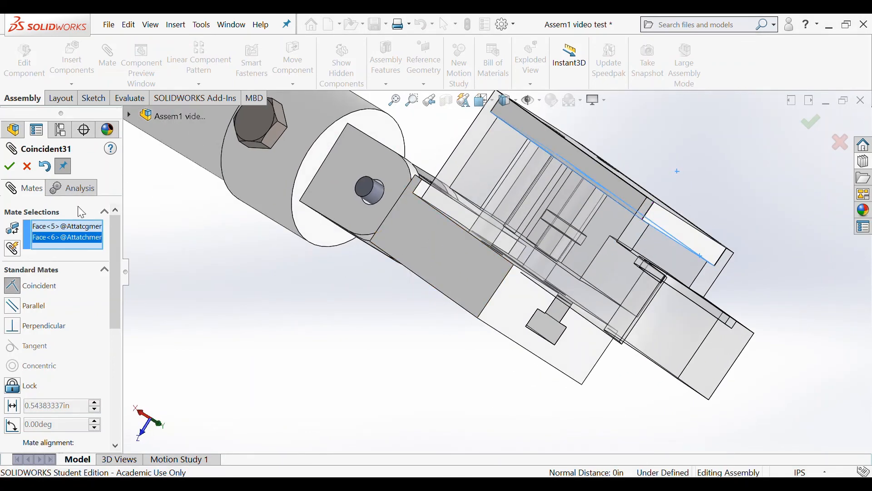
{"action": "key", "text": "Return"}
{"action": "middle_click_drag", "start_coordinate": [760, 228], "coordinate": [751, 259]}
{"action": "left_click_drag", "start_coordinate": [441, 326], "coordinate": [423, 229]}
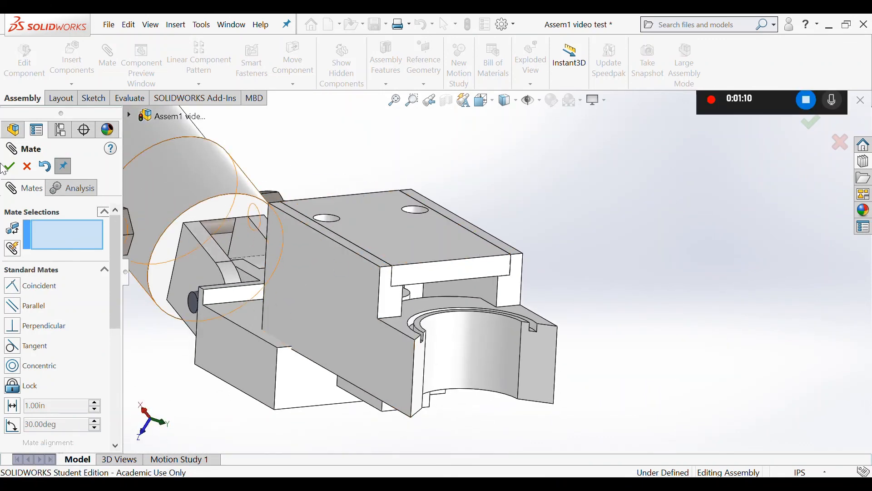
{"action": "left_click", "coordinate": [9, 166]}
Step: Test the assembly's motion by dragging the Attatchment Top plate and turning the top gear in the handle slot
{"action": "left_click_drag", "start_coordinate": [347, 266], "coordinate": [360, 234]}
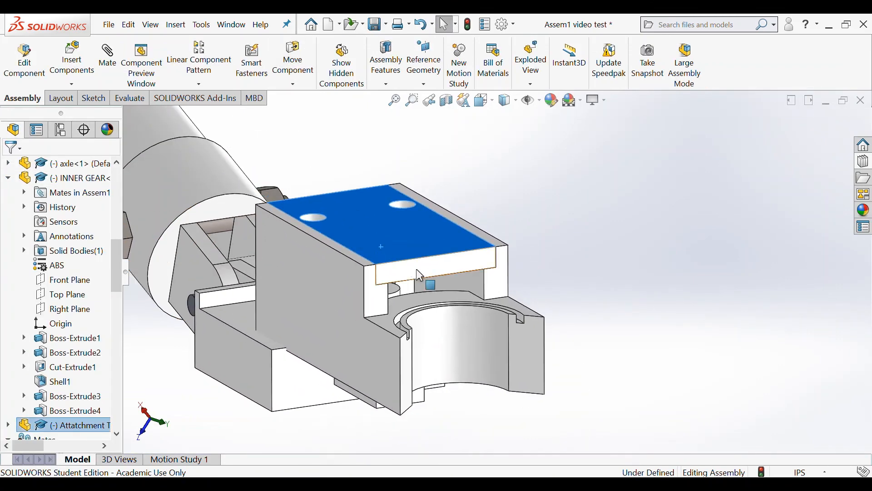
{"action": "left_click", "coordinate": [558, 209]}
{"action": "left_click_drag", "start_coordinate": [500, 295], "coordinate": [434, 196]}
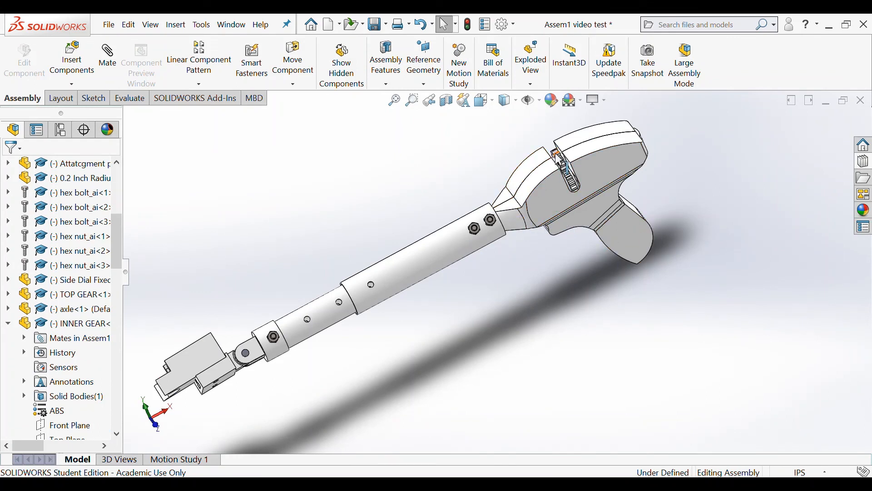
{"action": "left_click_drag", "start_coordinate": [556, 153], "coordinate": [642, 240]}
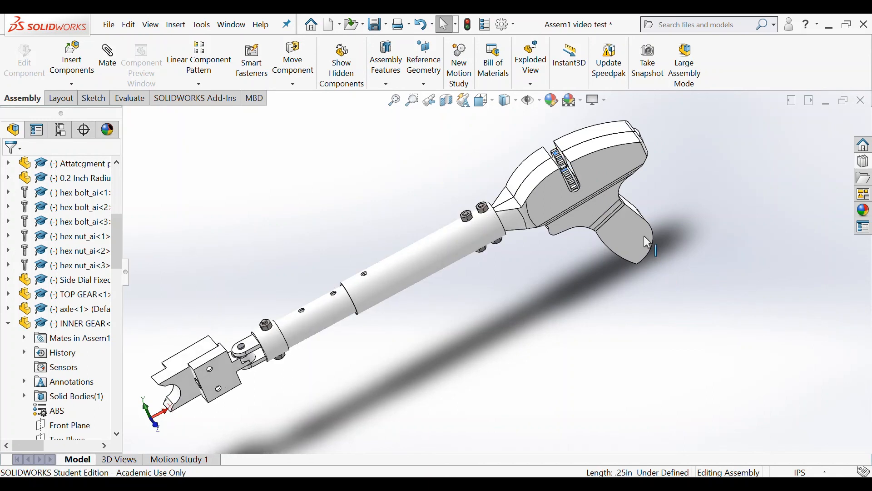